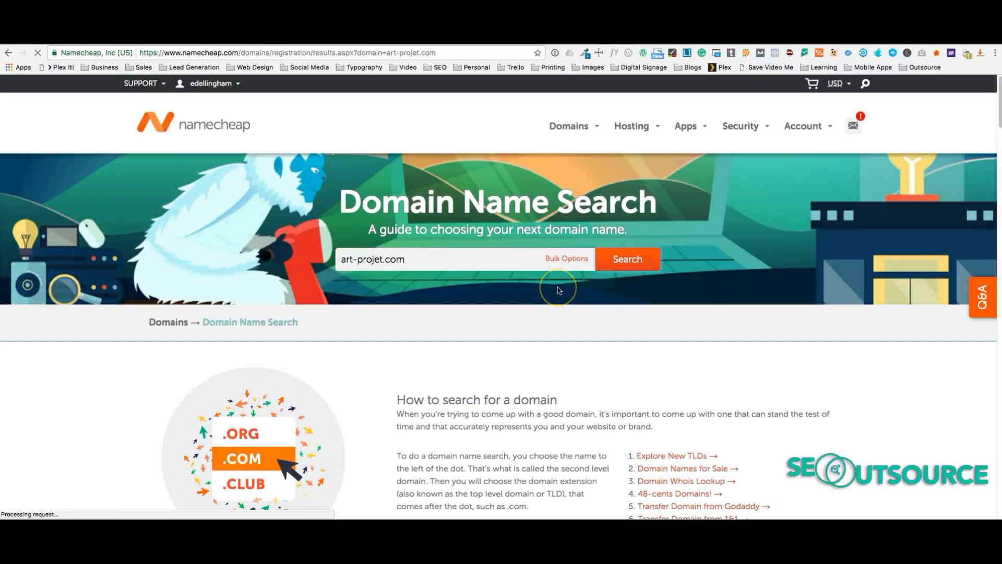
- Add art-projet.com to the cart and confirm the $9.06 order in the shopping cart
{"action": "scroll", "coordinate": [558, 291], "scroll_direction": "down", "scroll_amount": 3}
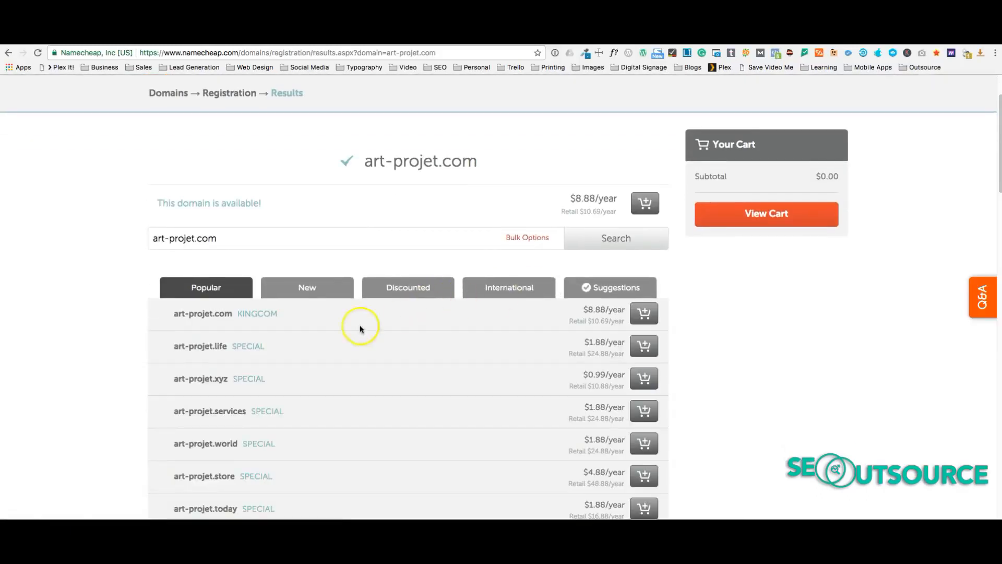
{"action": "left_click", "coordinate": [644, 314]}
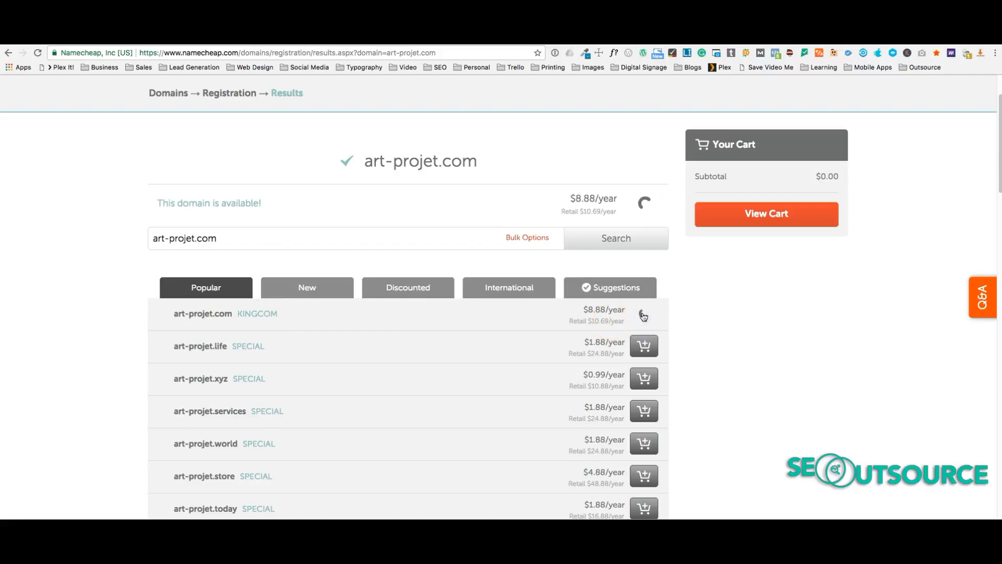
{"action": "left_click", "coordinate": [767, 274]}
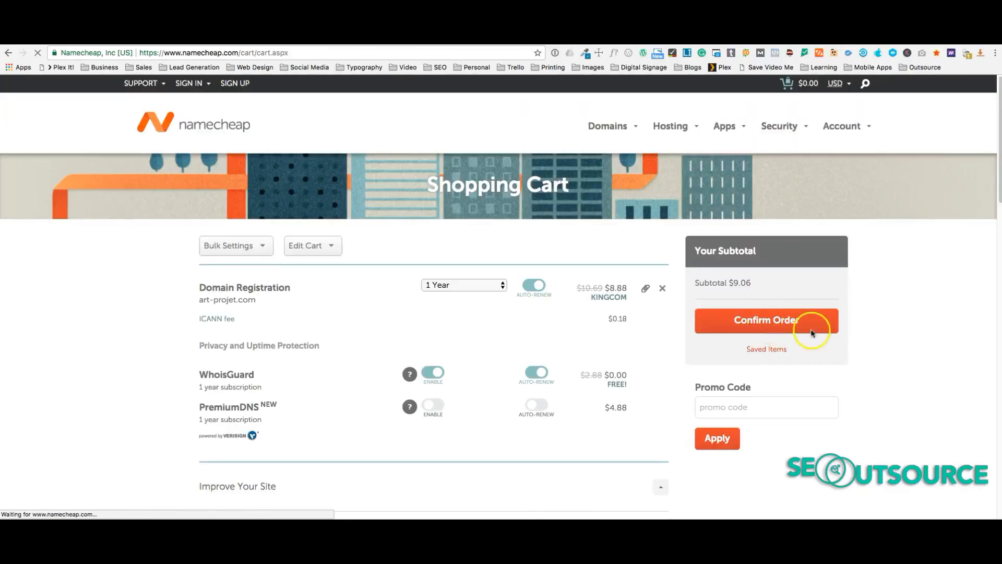
{"action": "scroll", "coordinate": [625, 360], "scroll_direction": "down", "scroll_amount": 2}
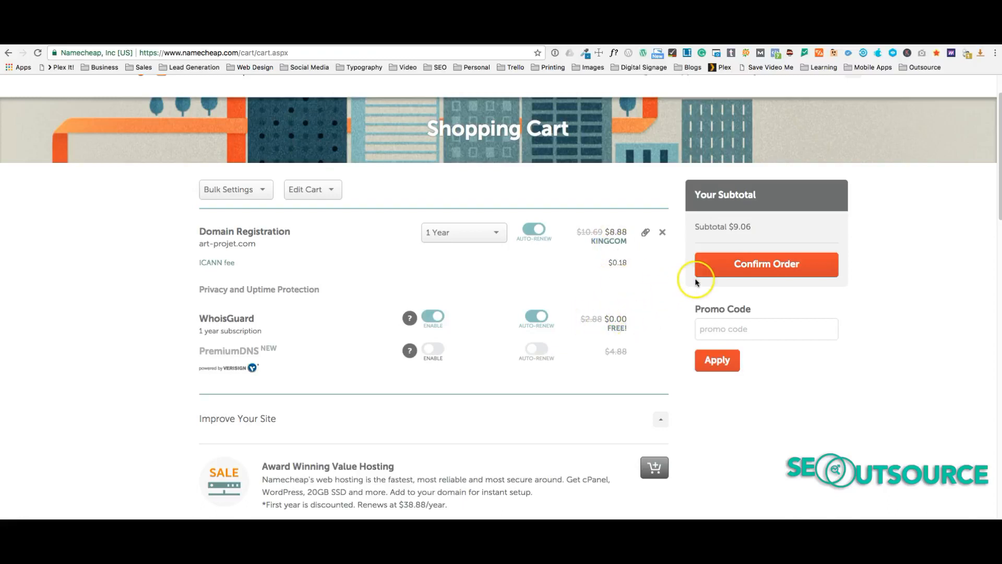
{"action": "left_click", "coordinate": [766, 266]}
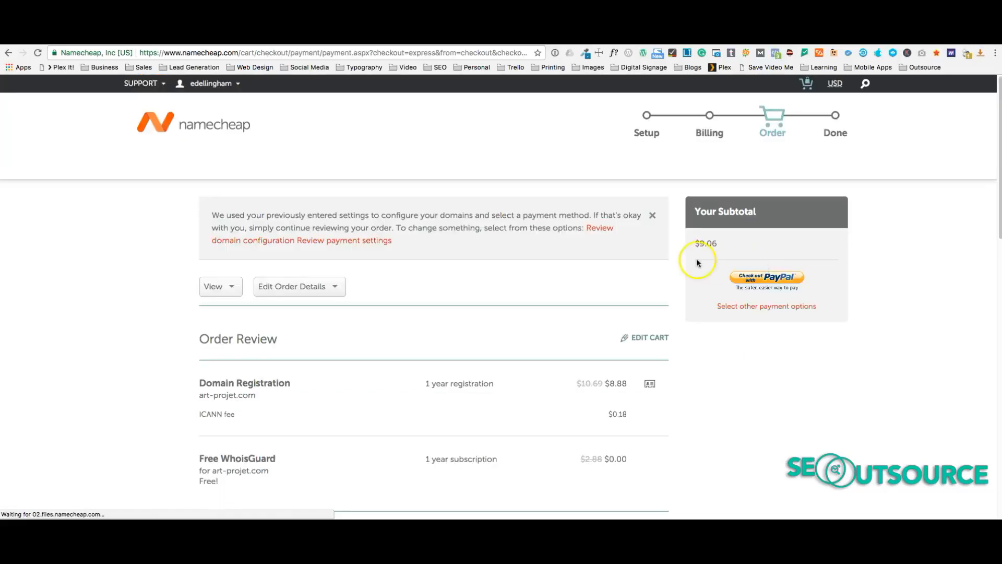
- Review the art-projet.com order and choose to pay the $9.06 with PayPal
{"action": "scroll", "coordinate": [638, 274], "scroll_direction": "down", "scroll_amount": 5}
{"action": "scroll", "coordinate": [638, 276], "scroll_direction": "down", "scroll_amount": 3}
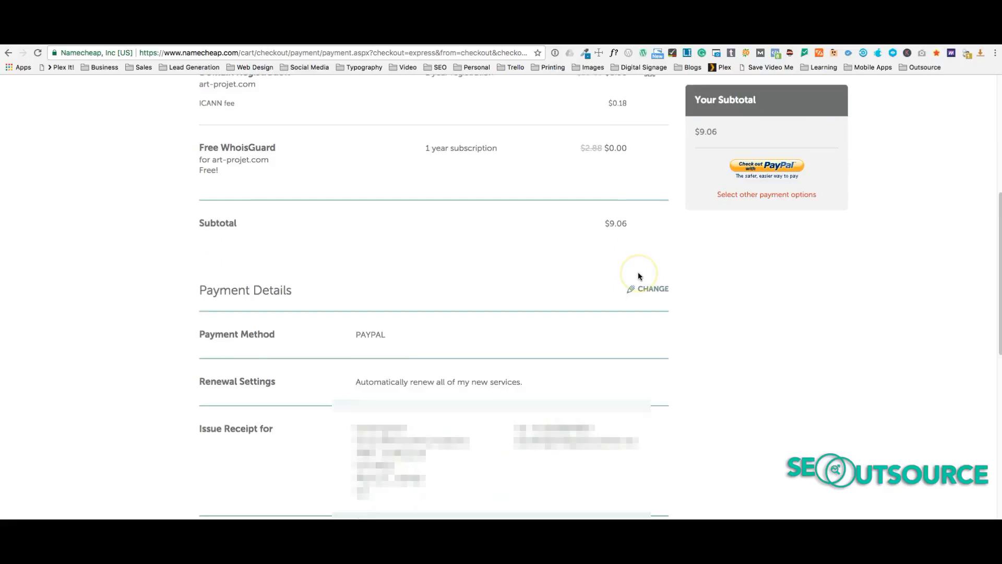
{"action": "scroll", "coordinate": [641, 276], "scroll_direction": "up", "scroll_amount": 8}
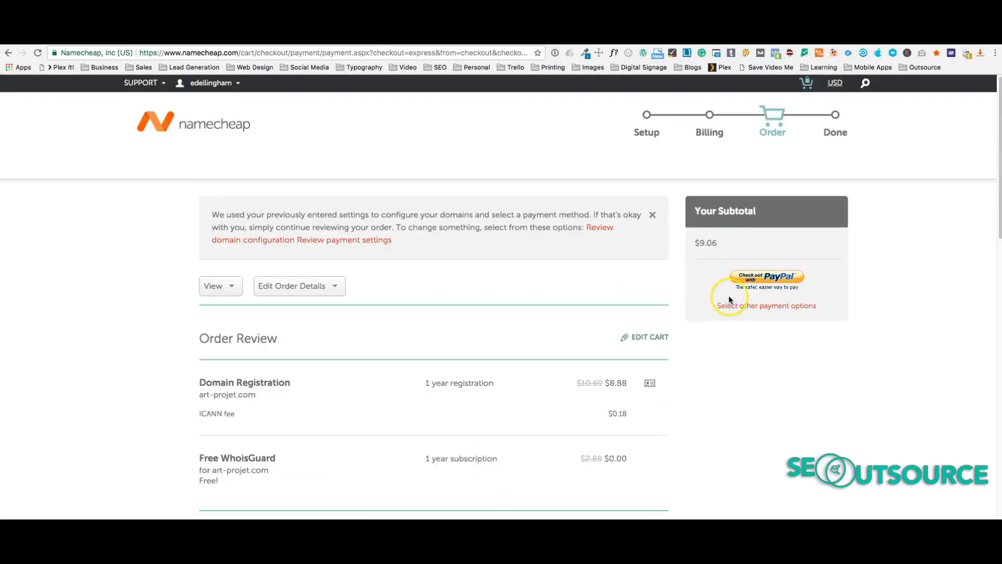
{"action": "left_click", "coordinate": [763, 277]}
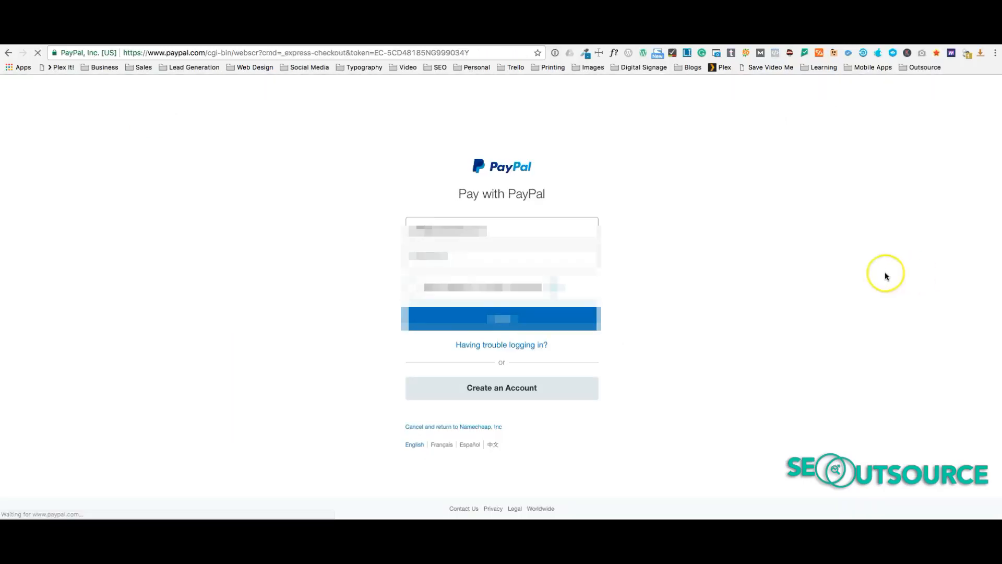
- Log in to PayPal with the account password and approve the $9.06 payment
{"action": "type", "text": "•"}
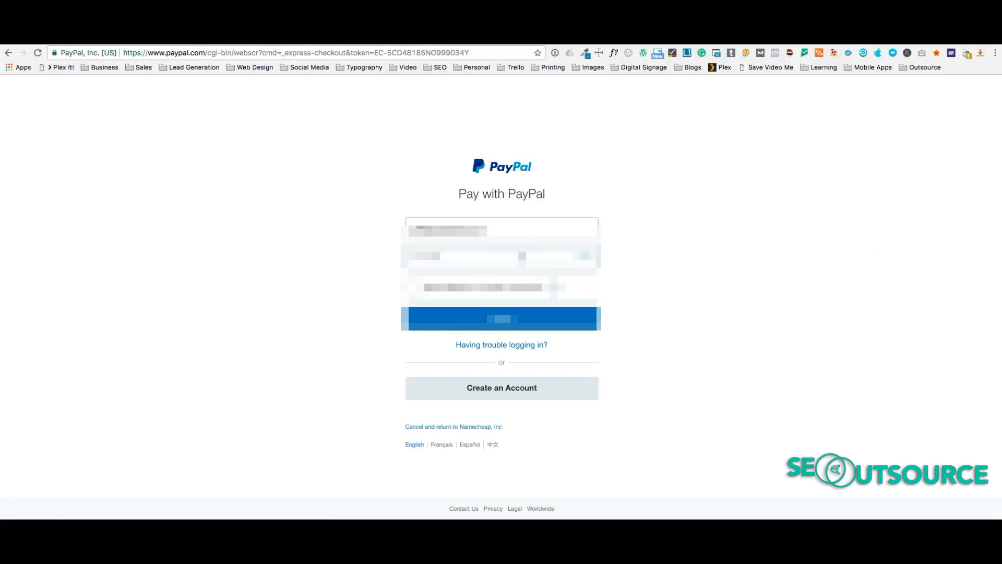
{"action": "key", "text": "Return"}
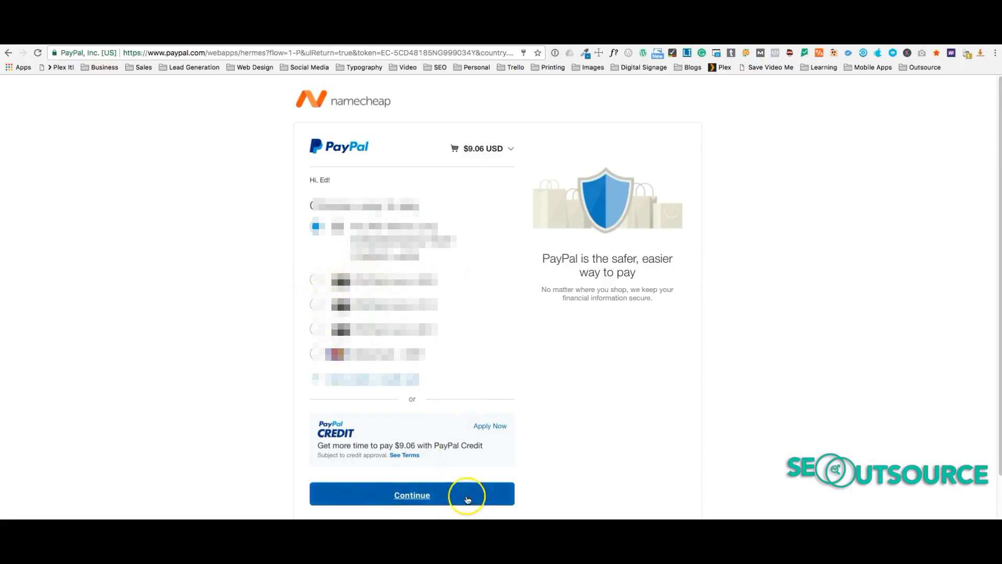
{"action": "left_click", "coordinate": [468, 500]}
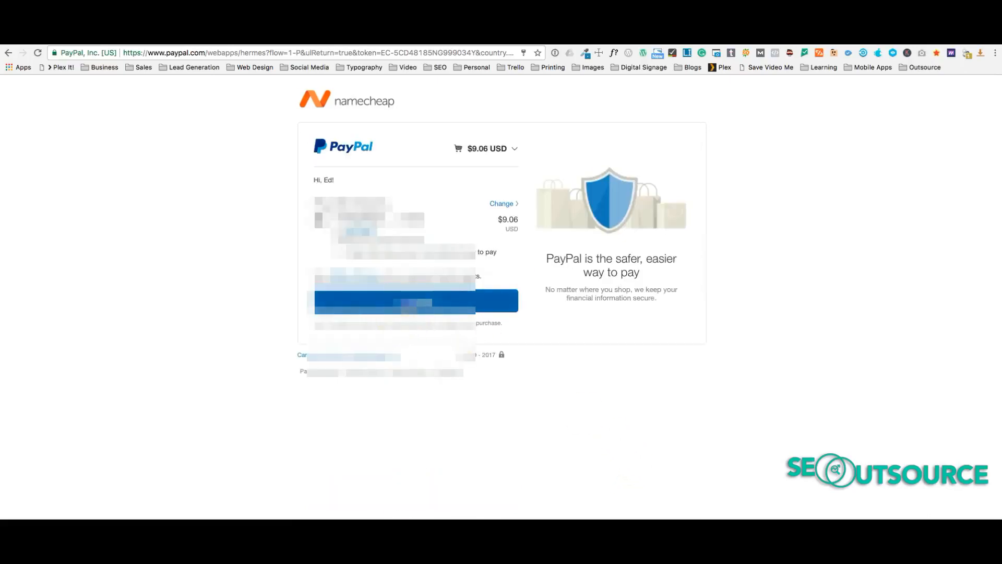
{"action": "left_click", "coordinate": [409, 304]}
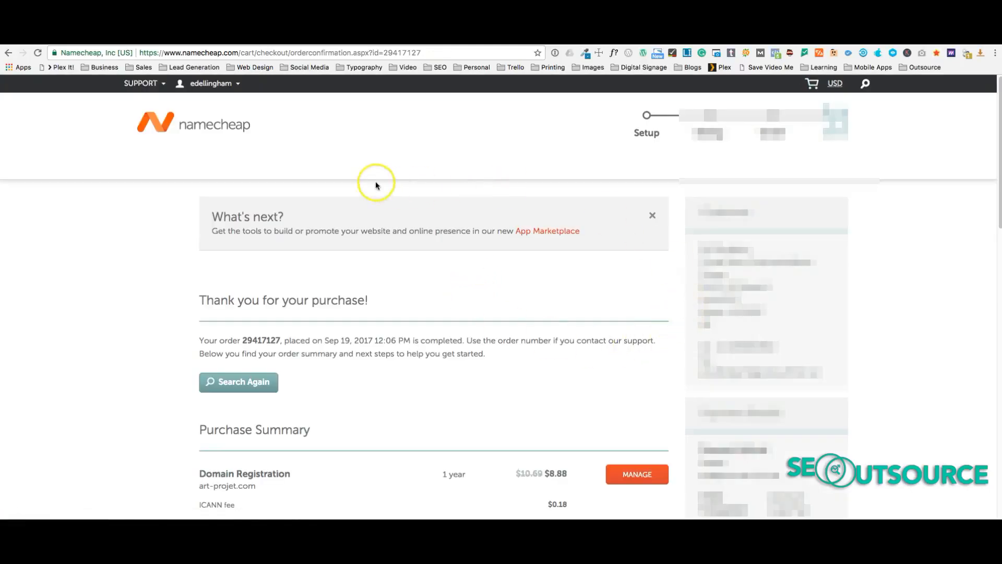
- Scroll through the Namecheap confirmation to check the $9.06 total charged for art-projet.com
{"action": "scroll", "coordinate": [490, 295], "scroll_direction": "down", "scroll_amount": 3}
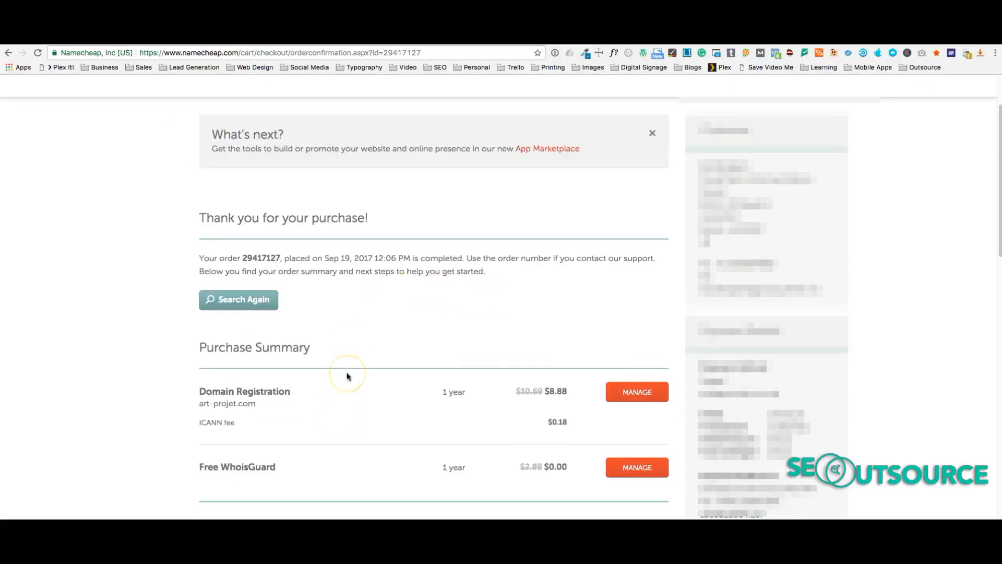
{"action": "scroll", "coordinate": [348, 376], "scroll_direction": "down", "scroll_amount": 4}
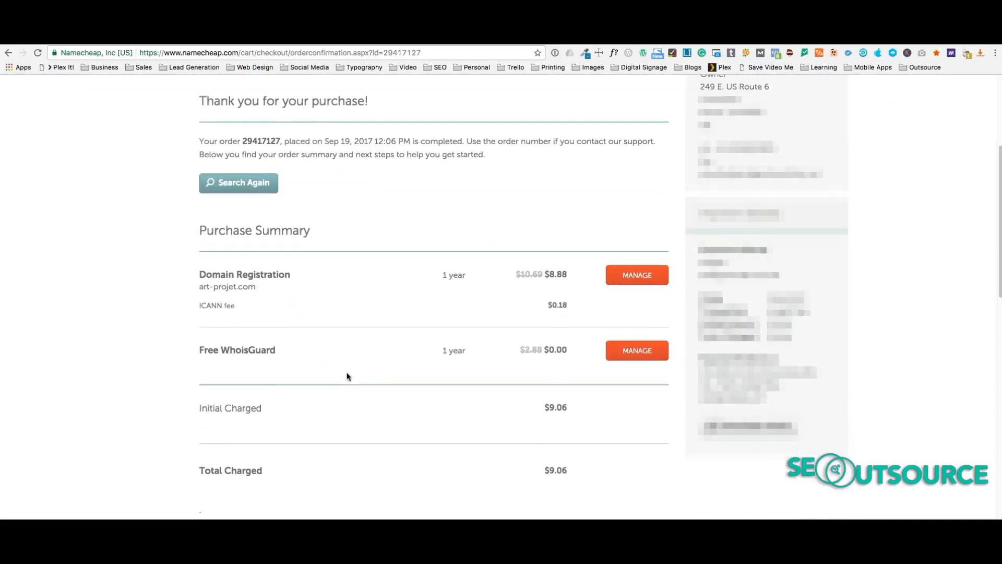
{"action": "scroll", "coordinate": [348, 376], "scroll_direction": "up", "scroll_amount": 3}
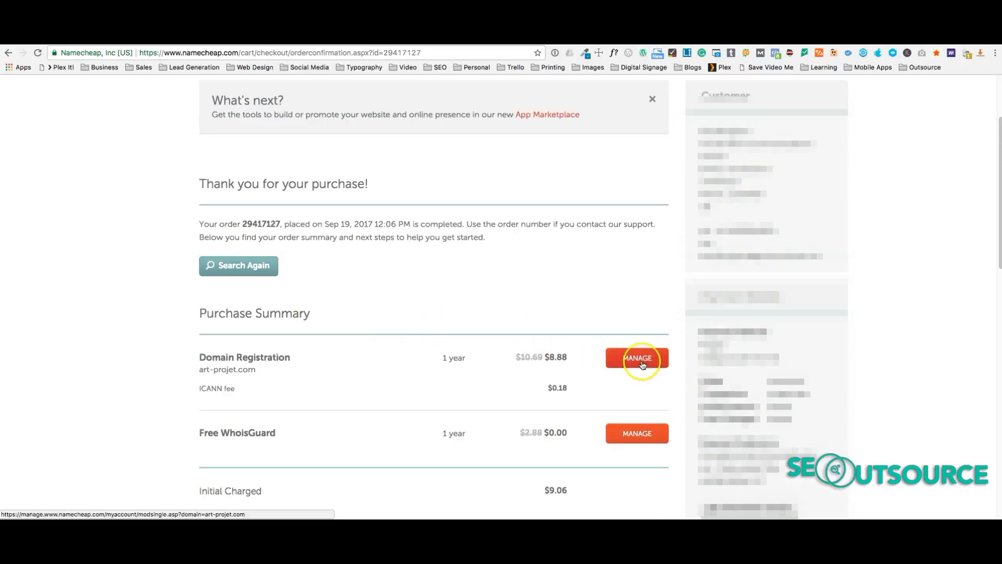
{"action": "scroll", "coordinate": [586, 331], "scroll_direction": "up", "scroll_amount": 4}
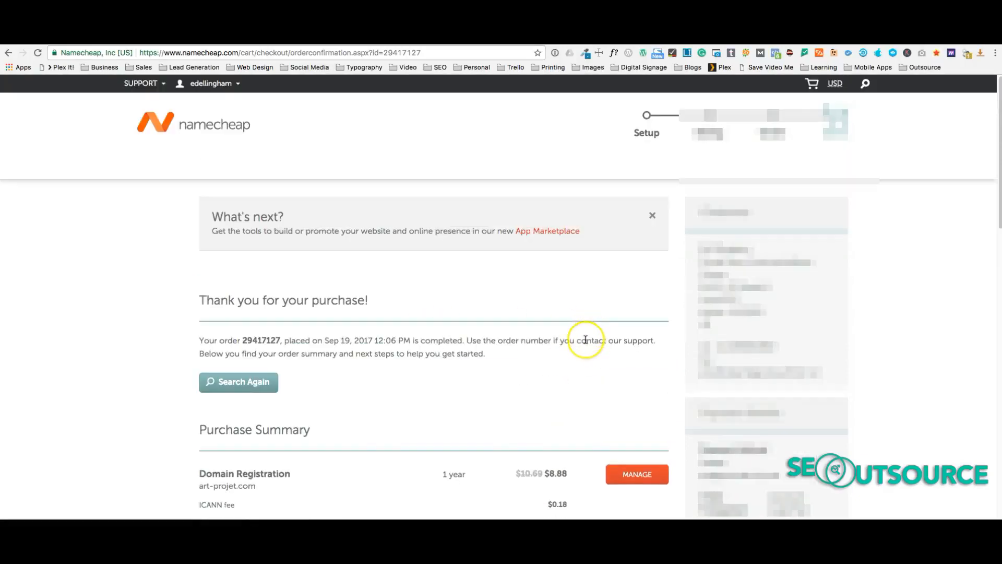
{"action": "scroll", "coordinate": [586, 339], "scroll_direction": "down", "scroll_amount": 3}
{"action": "scroll", "coordinate": [639, 379], "scroll_direction": "up", "scroll_amount": 3}
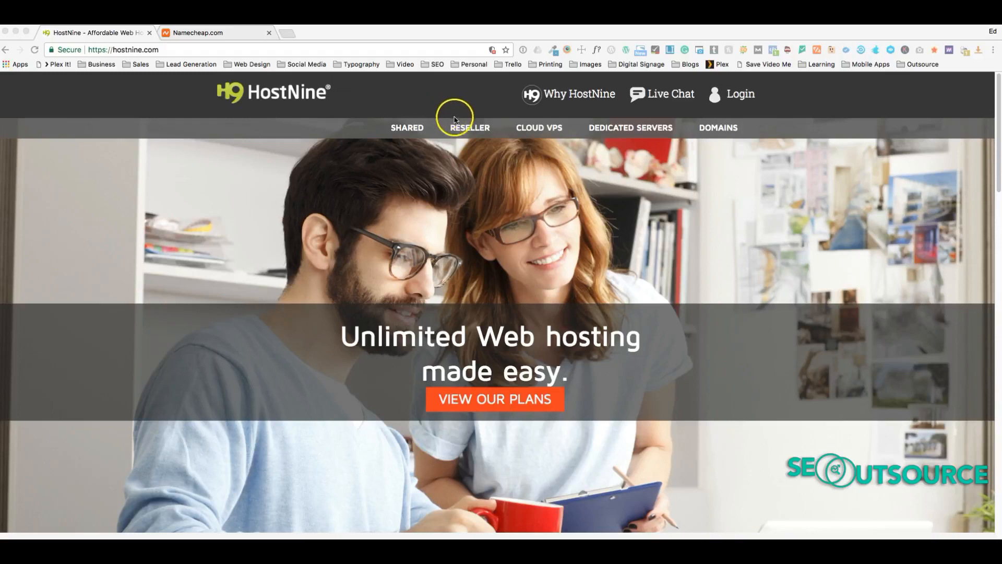
- Open HostNine's reseller plans and start an order for Level I at $16.99 per month
{"action": "left_click", "coordinate": [467, 129]}
{"action": "left_click", "coordinate": [469, 128]}
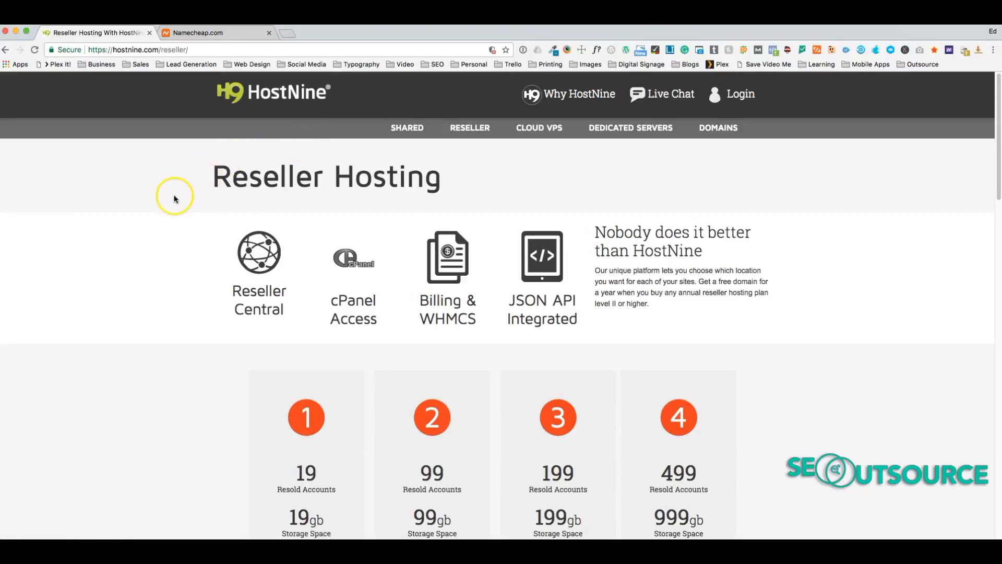
{"action": "scroll", "coordinate": [175, 198], "scroll_direction": "down", "scroll_amount": 7}
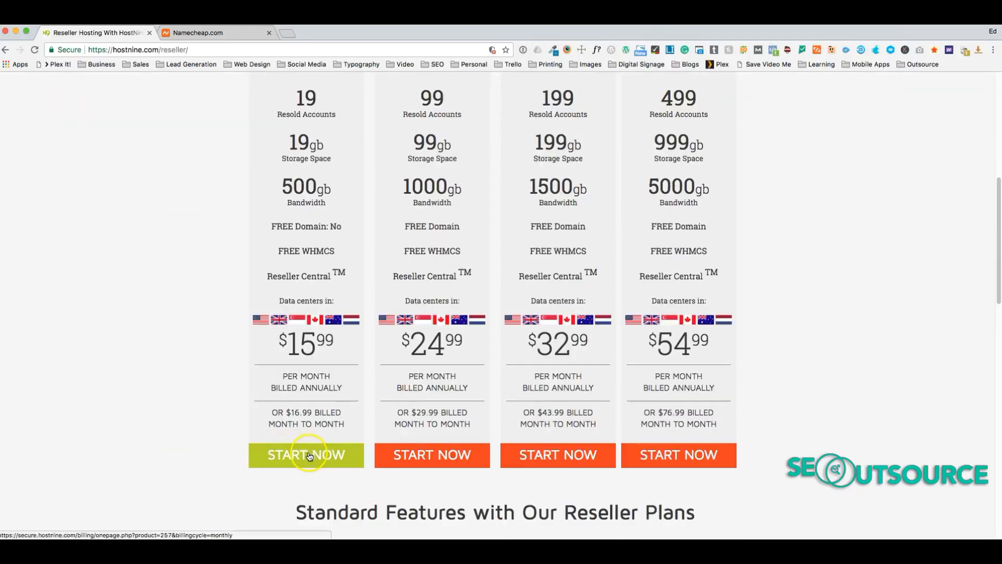
{"action": "left_click", "coordinate": [309, 457]}
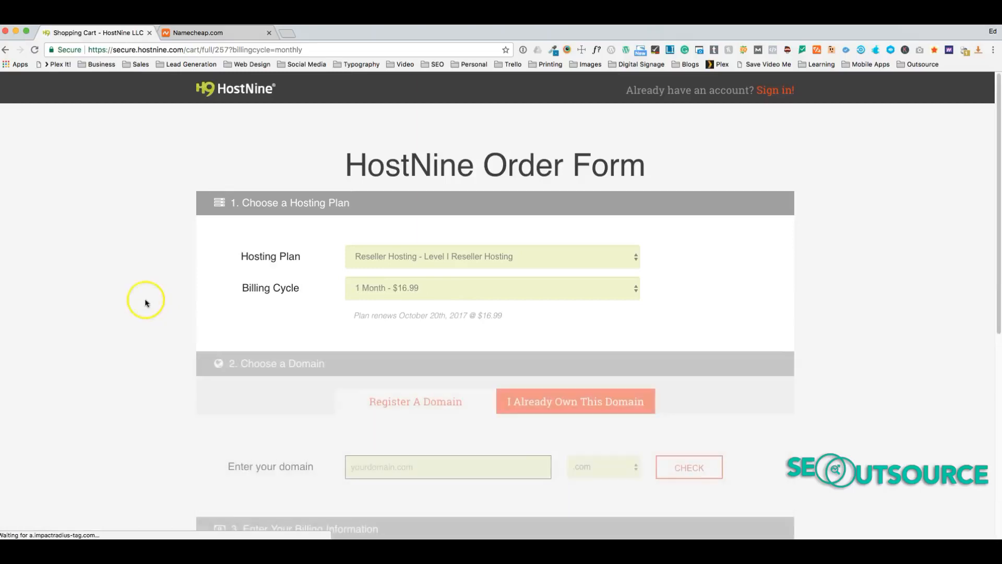
{"action": "scroll", "coordinate": [355, 365], "scroll_direction": "down", "scroll_amount": 4}
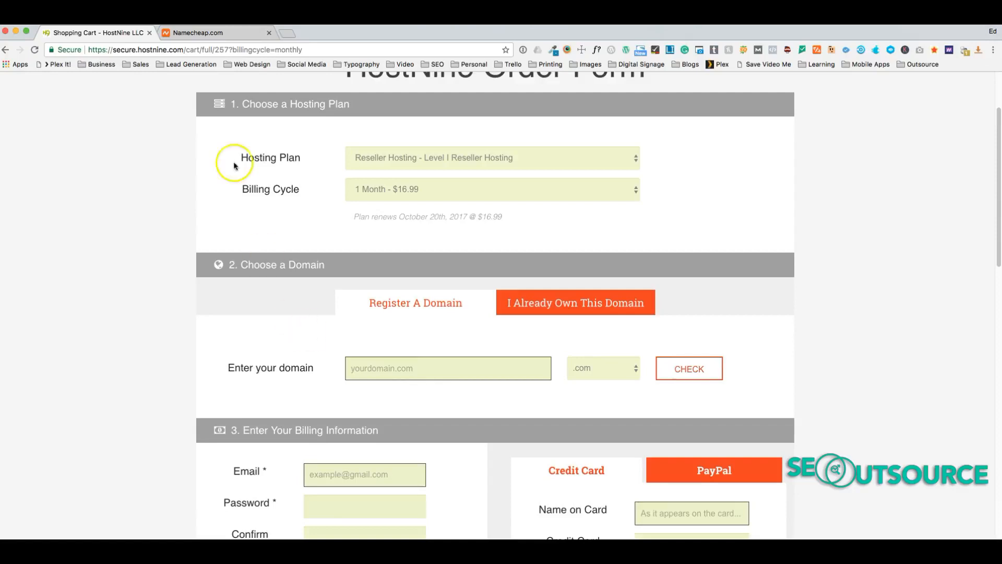
- Copy gocloudnine-hosting.com from the Namecheap confirmation and prepare to paste it into HostNine's domain field
{"action": "left_click", "coordinate": [208, 34]}
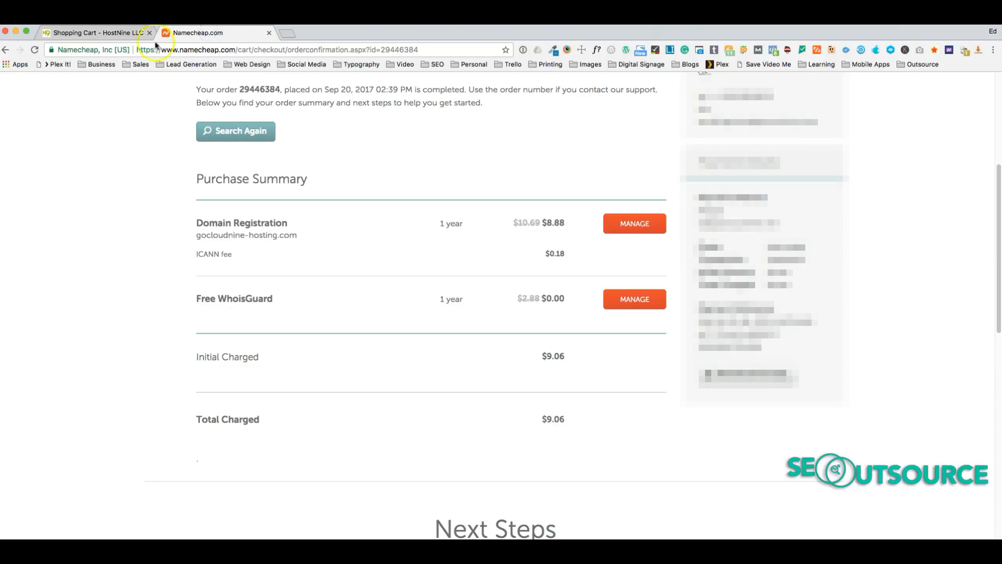
{"action": "scroll", "coordinate": [141, 274], "scroll_direction": "up", "scroll_amount": 3}
{"action": "scroll", "coordinate": [141, 277], "scroll_direction": "up", "scroll_amount": 2}
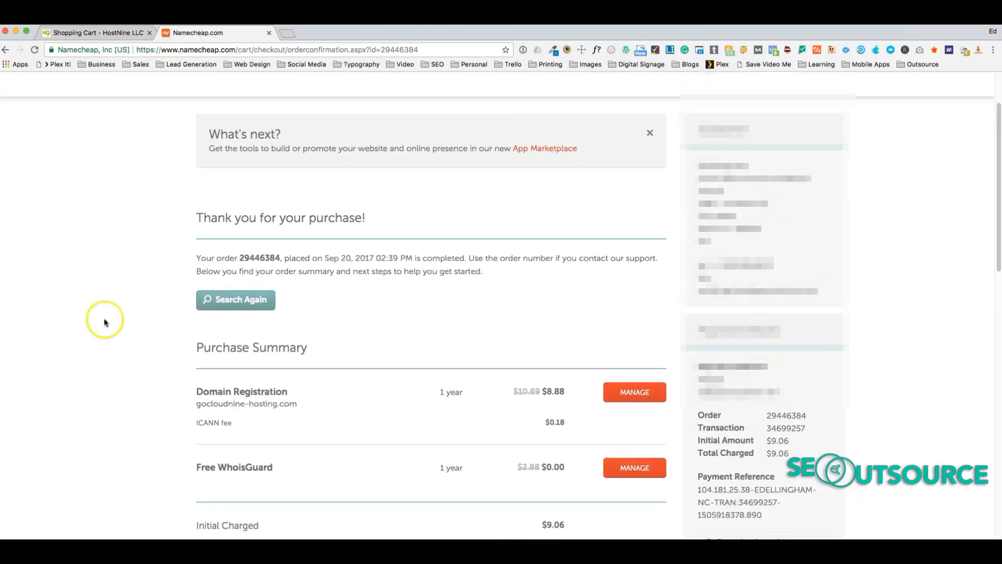
{"action": "left_click_drag", "start_coordinate": [295, 387], "coordinate": [196, 387]}
{"action": "right_click", "coordinate": [209, 382]}
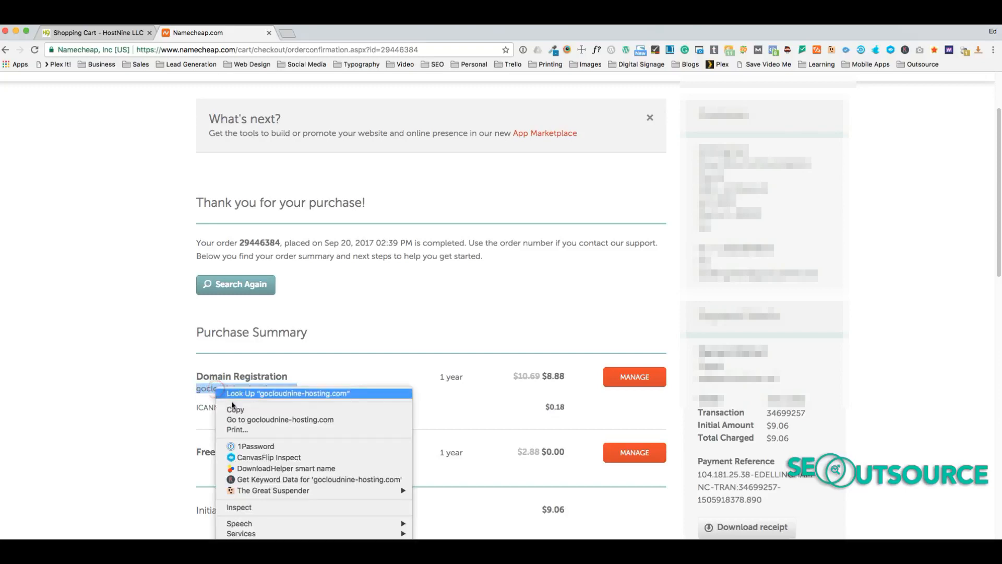
{"action": "left_click", "coordinate": [236, 413]}
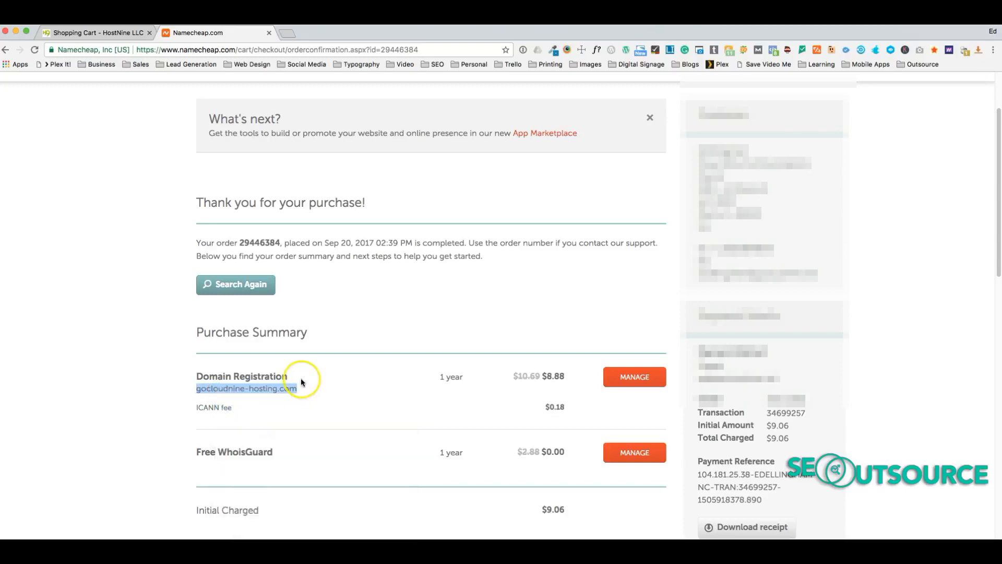
{"action": "left_click", "coordinate": [101, 33]}
{"action": "left_click", "coordinate": [388, 370]}
{"action": "right_click", "coordinate": [387, 372]}
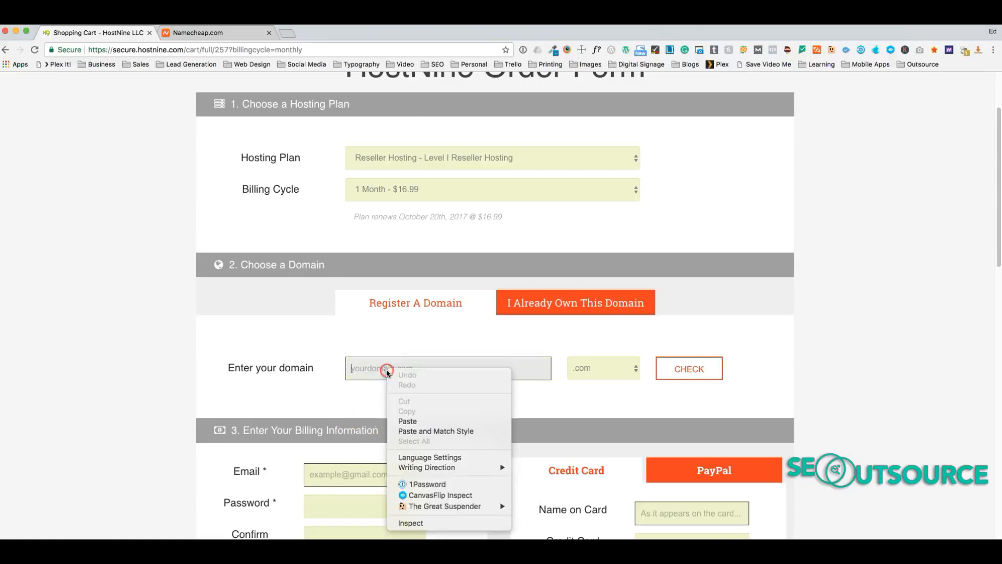
- Enter gocloudnine-hosting.com as an already-owned domain and save it
{"action": "left_click", "coordinate": [407, 421]}
{"action": "left_click", "coordinate": [555, 304]}
{"action": "right_click", "coordinate": [404, 369]}
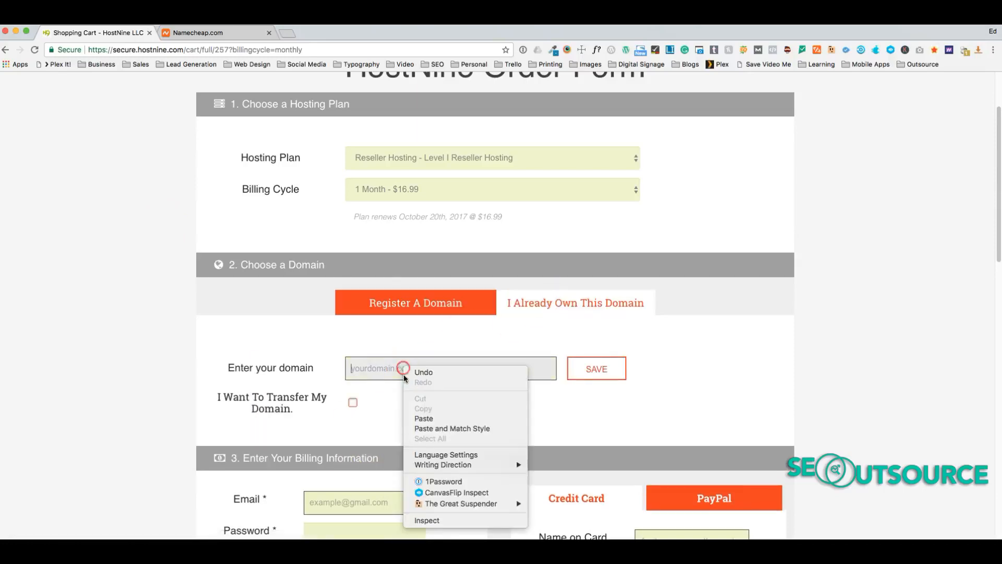
{"action": "left_click", "coordinate": [424, 418]}
{"action": "key", "text": "super+v"}
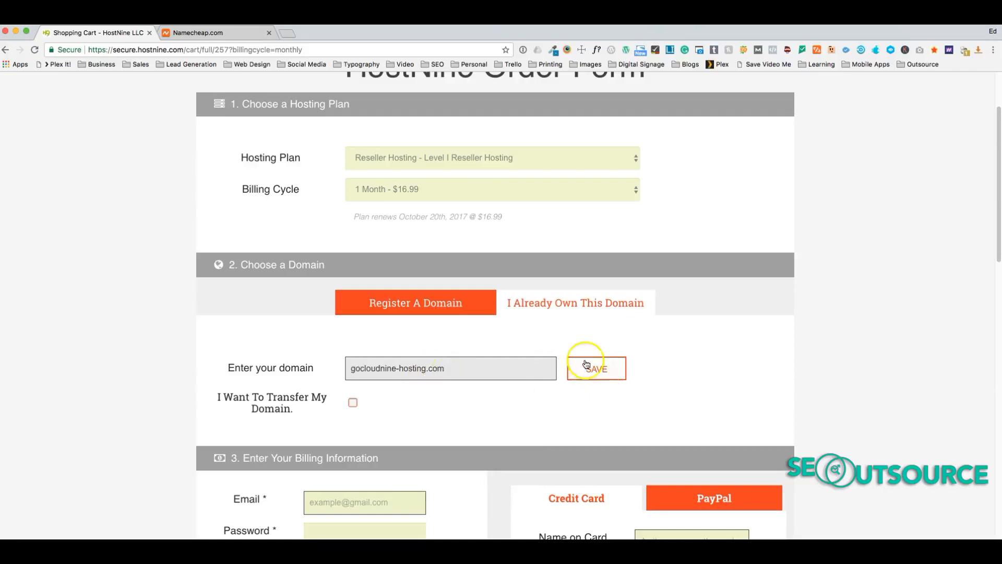
{"action": "left_click", "coordinate": [598, 370]}
{"action": "left_click", "coordinate": [462, 401]}
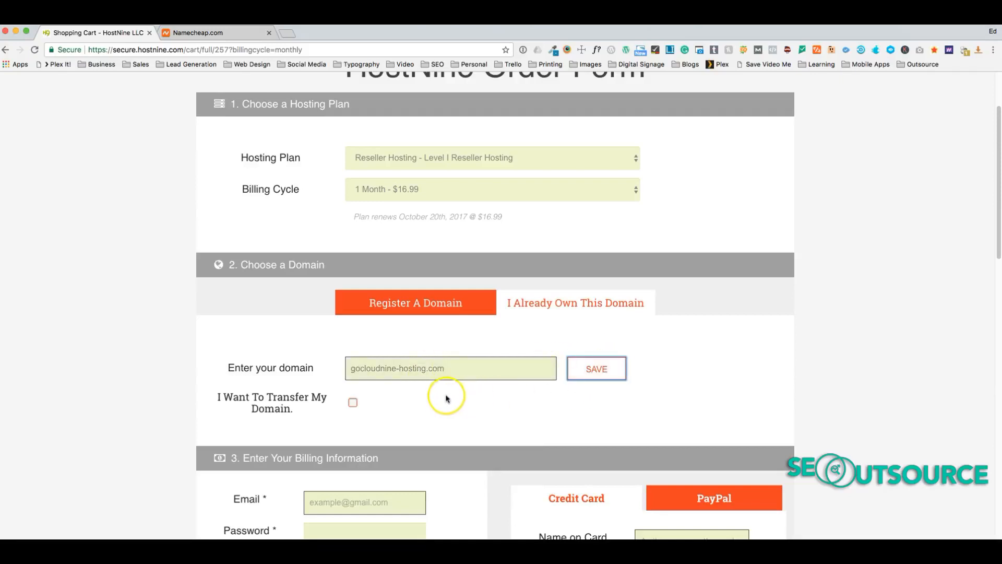
- Fill the billing fields from the saved autofill details
{"action": "scroll", "coordinate": [421, 399], "scroll_direction": "down", "scroll_amount": 3}
{"action": "scroll", "coordinate": [416, 392], "scroll_direction": "down", "scroll_amount": 4}
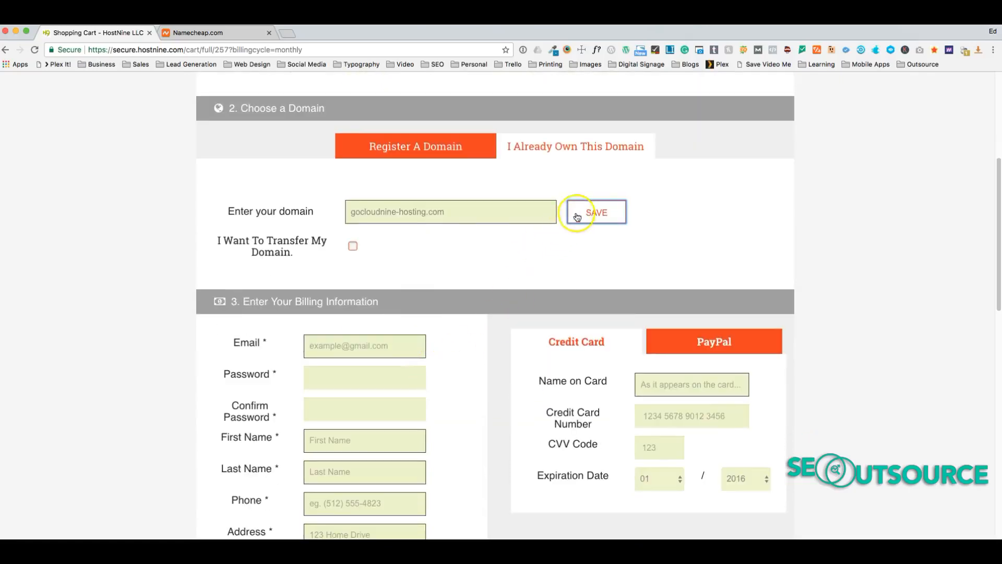
{"action": "scroll", "coordinate": [463, 285], "scroll_direction": "down", "scroll_amount": 3}
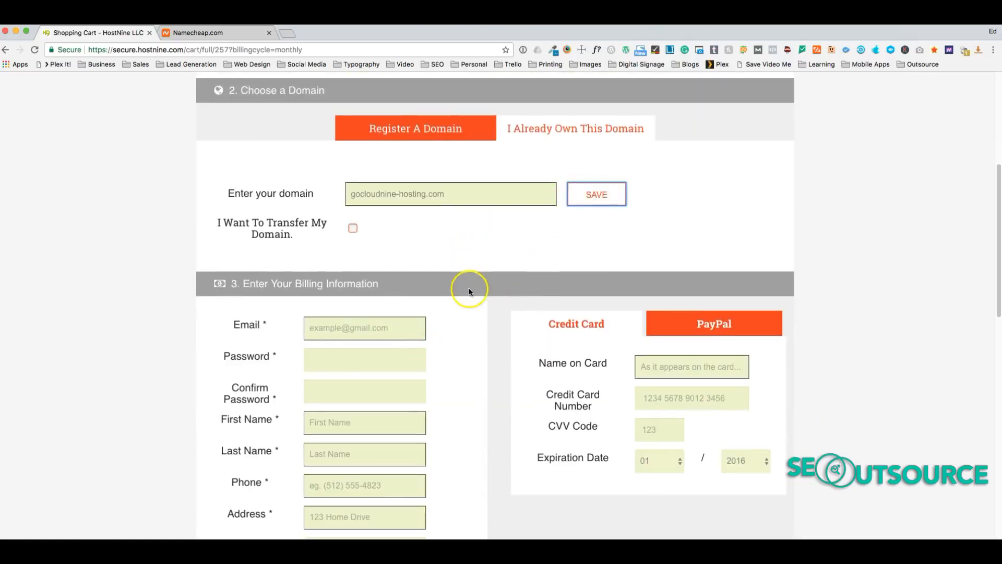
{"action": "left_click", "coordinate": [364, 278]}
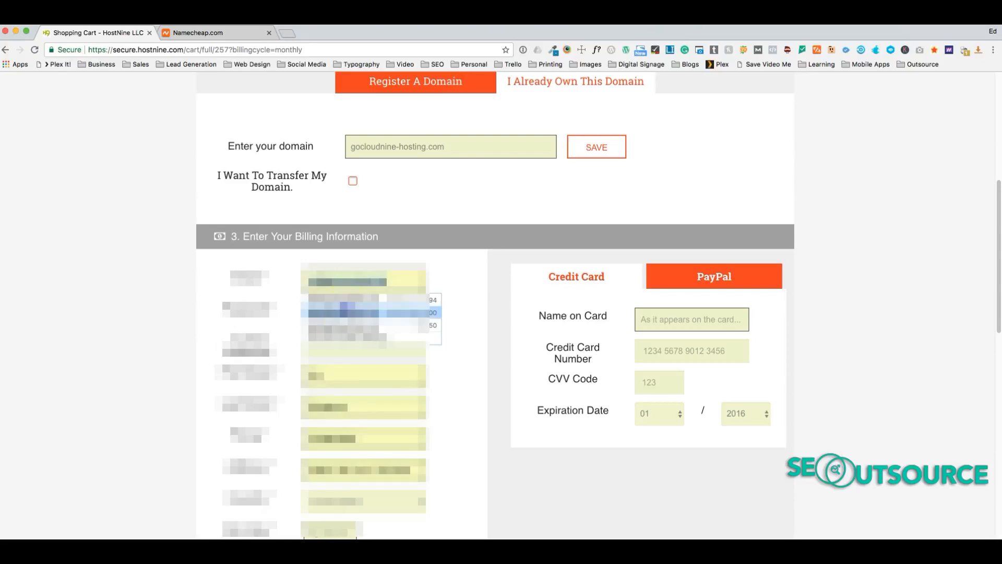
{"action": "left_click", "coordinate": [343, 301]}
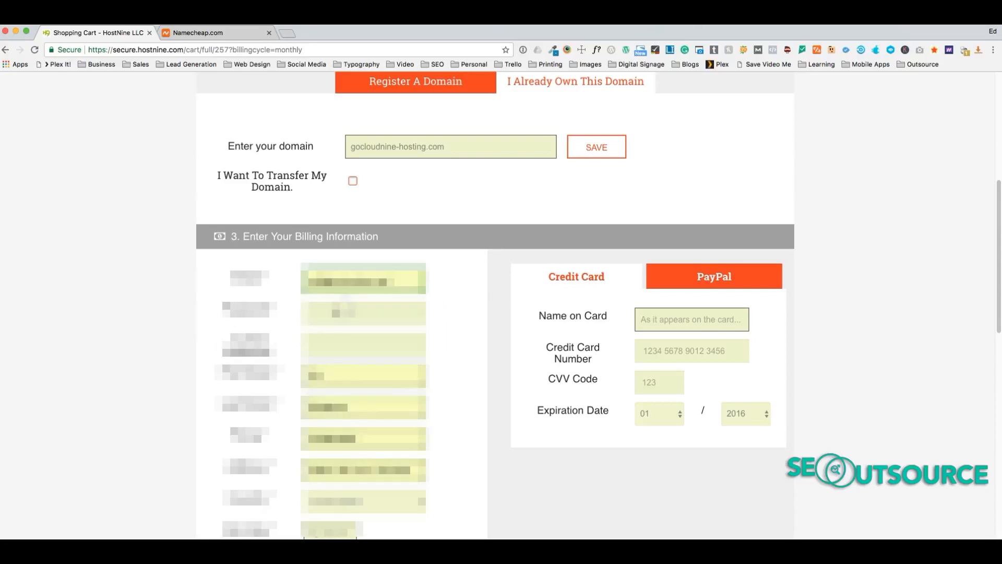
- Paste the saved HostNine account password from 1Password into both password fields
{"action": "left_click", "coordinate": [522, 50]}
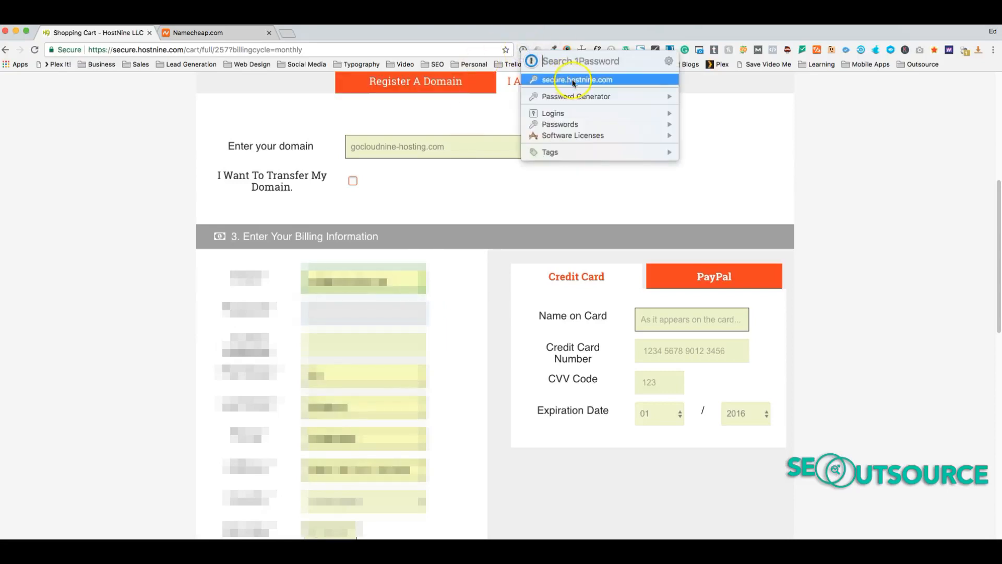
{"action": "mouse_move", "coordinate": [574, 81]}
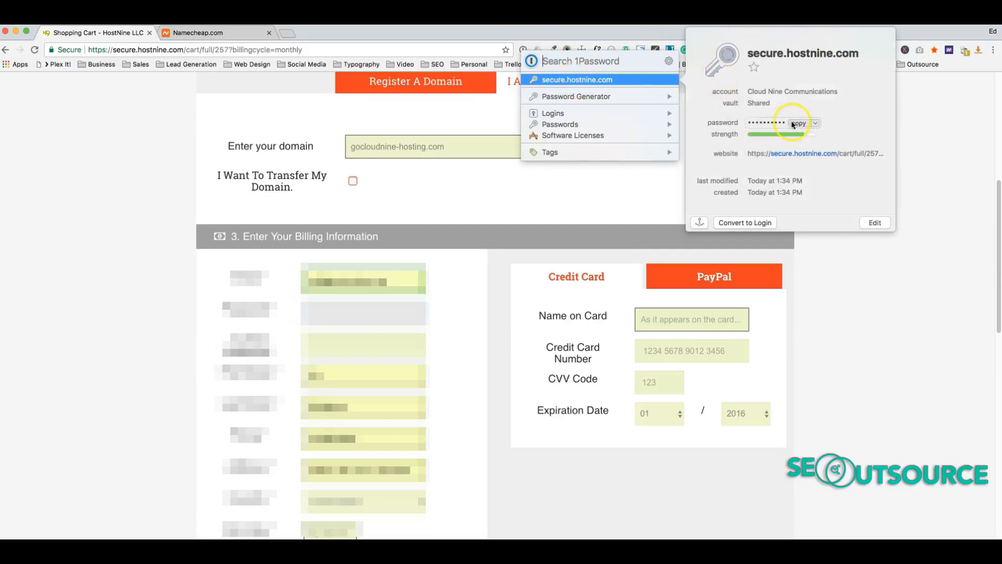
{"action": "left_click", "coordinate": [794, 124]}
{"action": "left_click", "coordinate": [345, 314]}
{"action": "key", "text": "super+v"}
{"action": "left_click", "coordinate": [340, 341]}
{"action": "key", "text": "super+v"}
- Fill in the remaining short billing fields near the bottom of the form
{"action": "scroll", "coordinate": [463, 346], "scroll_direction": "down", "scroll_amount": 5}
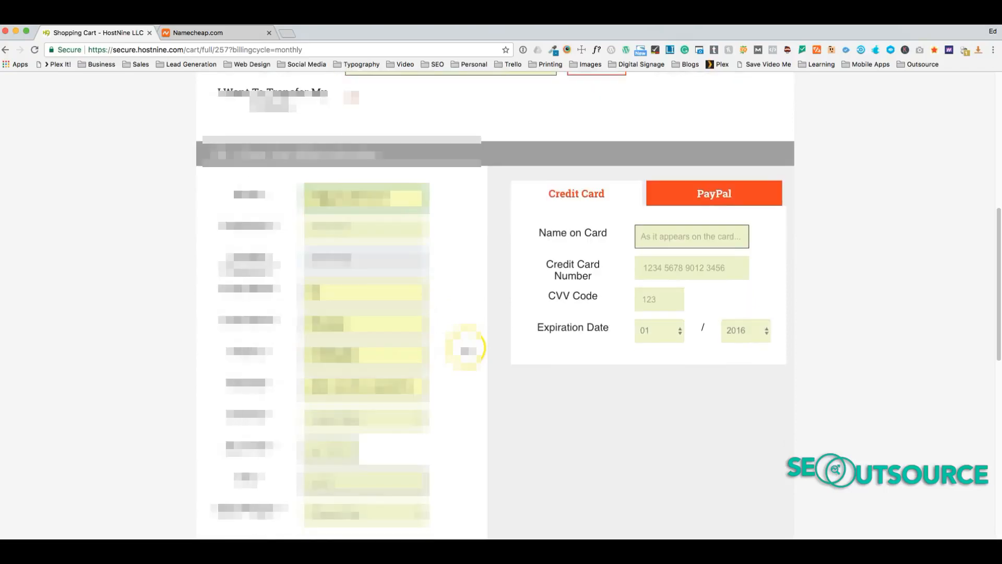
{"action": "left_click", "coordinate": [336, 371]}
{"action": "type", "text": "*****"}
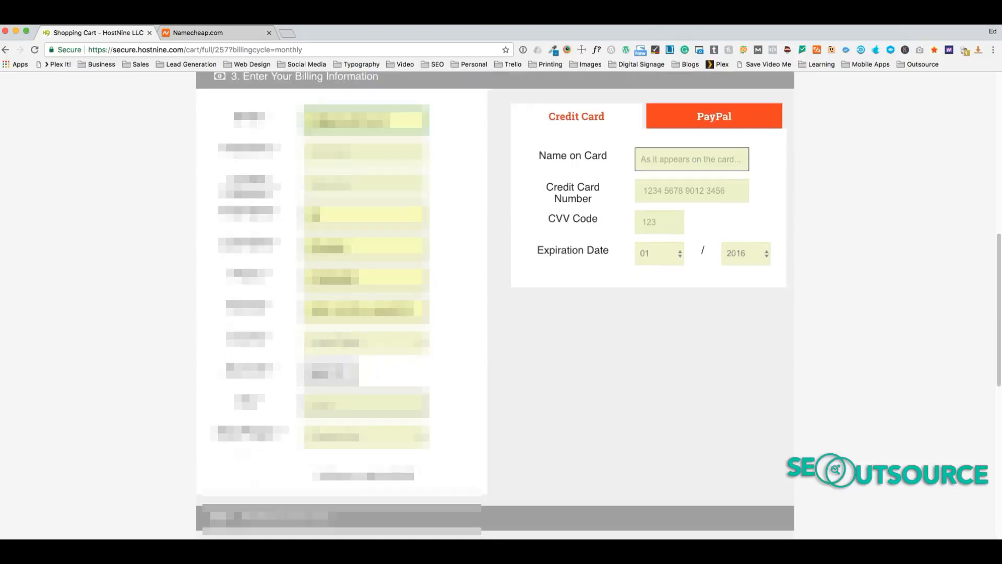
{"action": "key", "text": "BackSpace"}
{"action": "key", "text": "BackSpace"}
{"action": "key", "text": "BackSpace"}
{"action": "key", "text": "BackSpace"}
{"action": "key", "text": "BackSpace"}
{"action": "left_click", "coordinate": [332, 372]}
{"action": "key", "text": "Tab"}
{"action": "type", "text": "*****"}
{"action": "key", "text": "Tab"}
- Set the last billing choice and select PayPal as the payment method
{"action": "key", "text": "f"}
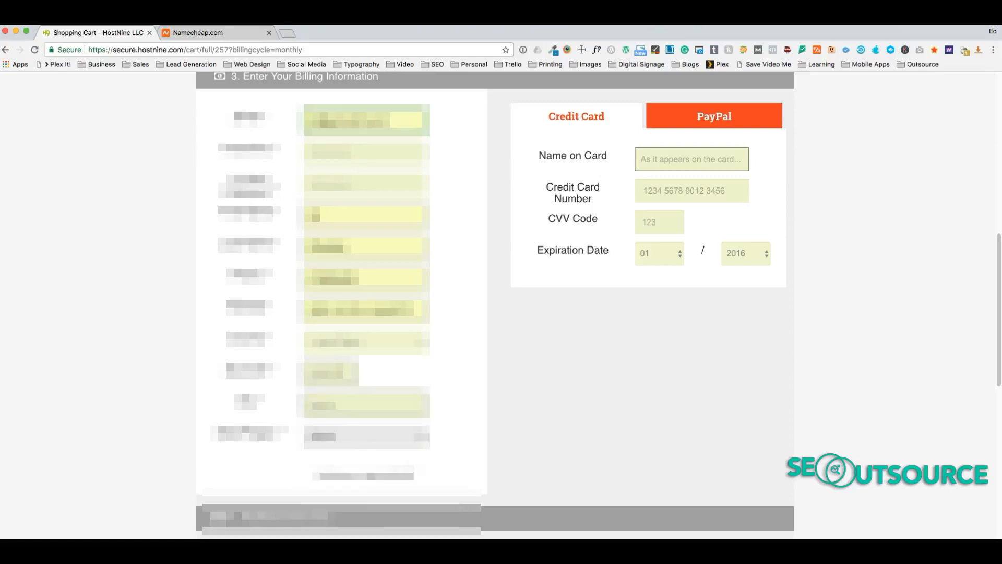
{"action": "left_click", "coordinate": [757, 121]}
{"action": "scroll", "coordinate": [621, 254], "scroll_direction": "up", "scroll_amount": 4}
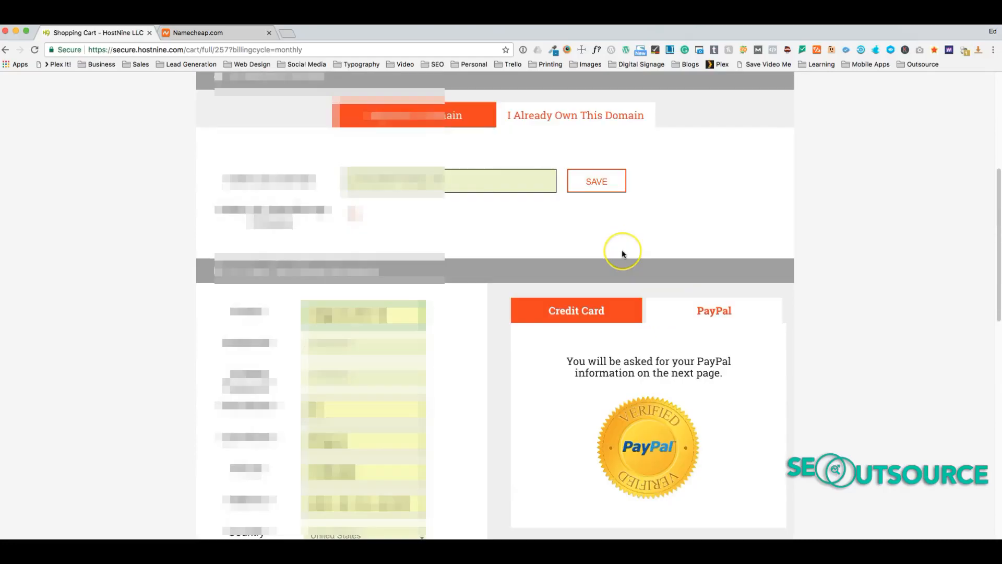
{"action": "scroll", "coordinate": [622, 254], "scroll_direction": "down", "scroll_amount": 7}
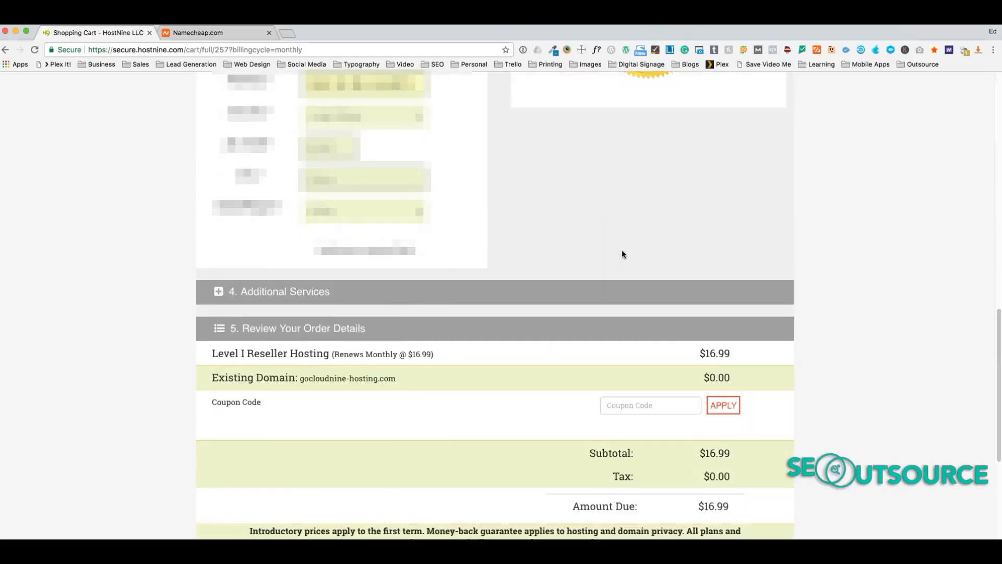
{"action": "scroll", "coordinate": [621, 254], "scroll_direction": "down", "scroll_amount": 2}
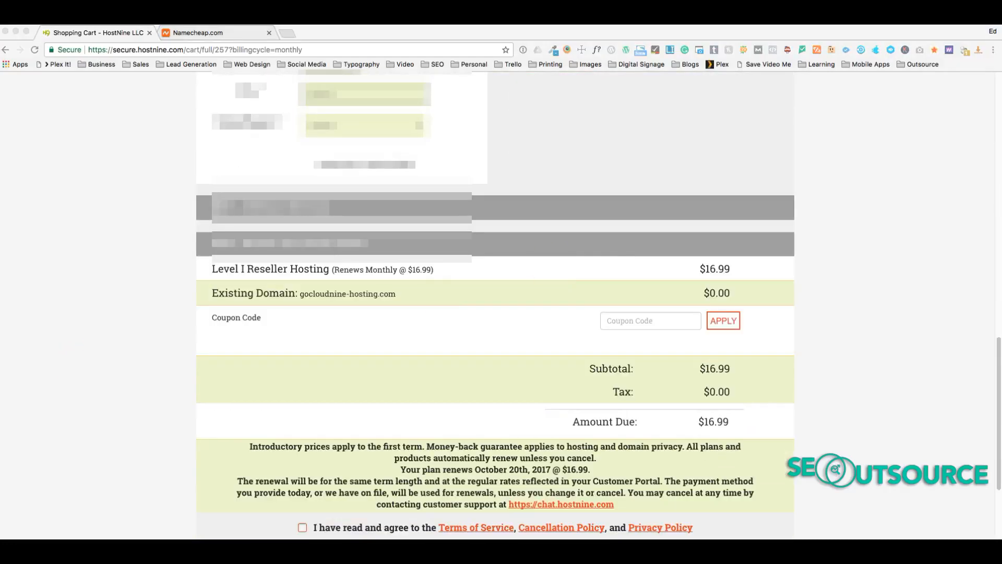
- Apply coupon HOSTNINEROCKS for 20% off, bringing the amount due to $13.59
{"action": "left_click", "coordinate": [636, 320]}
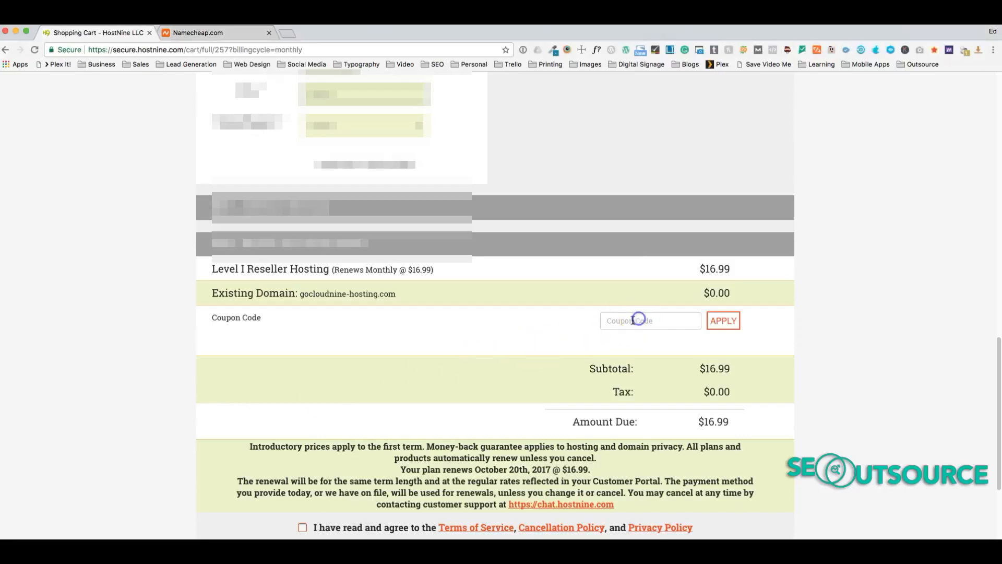
{"action": "right_click", "coordinate": [634, 319]}
{"action": "left_click", "coordinate": [654, 371]}
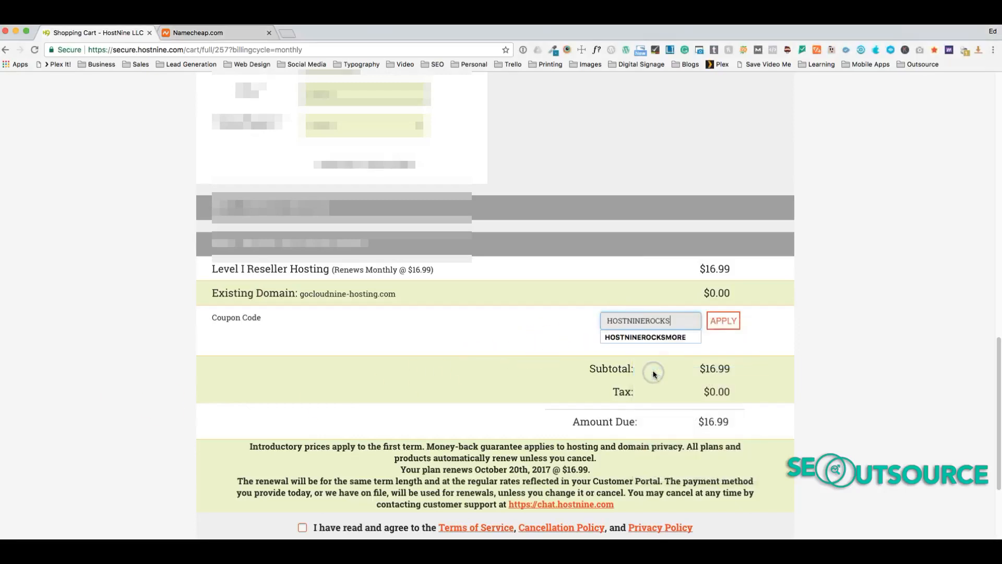
{"action": "left_click", "coordinate": [562, 328]}
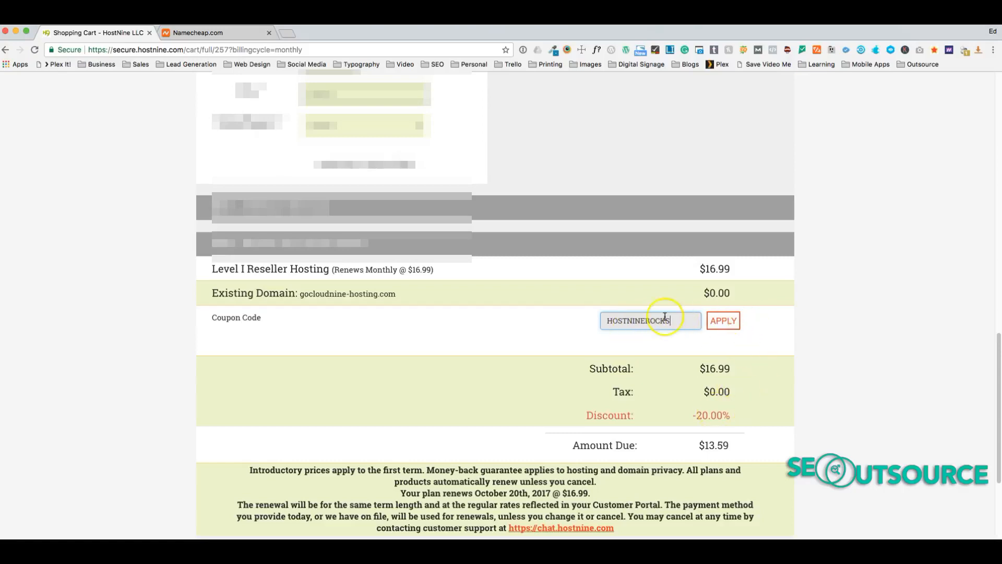
{"action": "left_click", "coordinate": [723, 321]}
{"action": "scroll", "coordinate": [777, 369], "scroll_direction": "down", "scroll_amount": 3}
- Agree to the terms of service and save the HostNine login in 1Password
{"action": "left_click", "coordinate": [302, 383]}
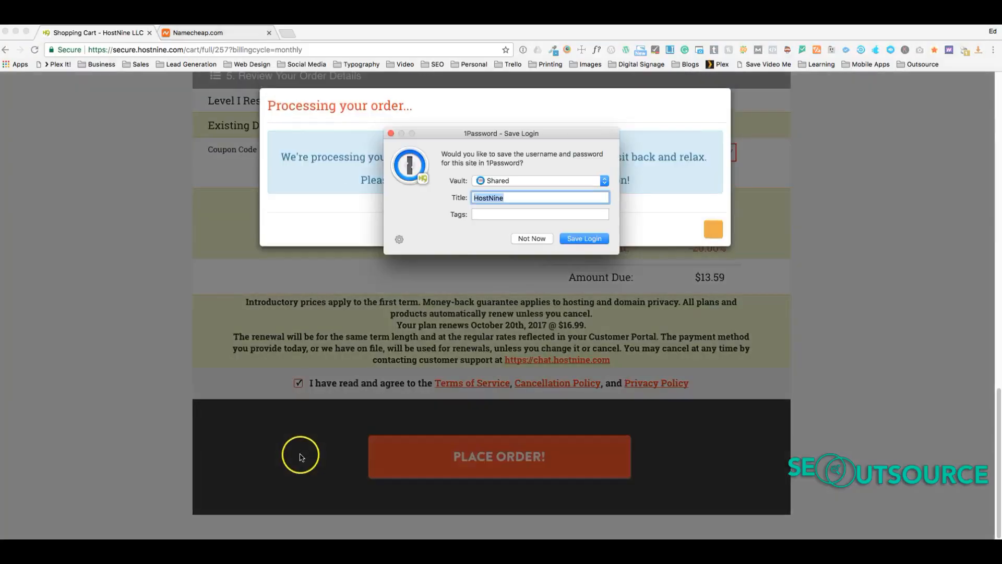
{"action": "left_click", "coordinate": [592, 239]}
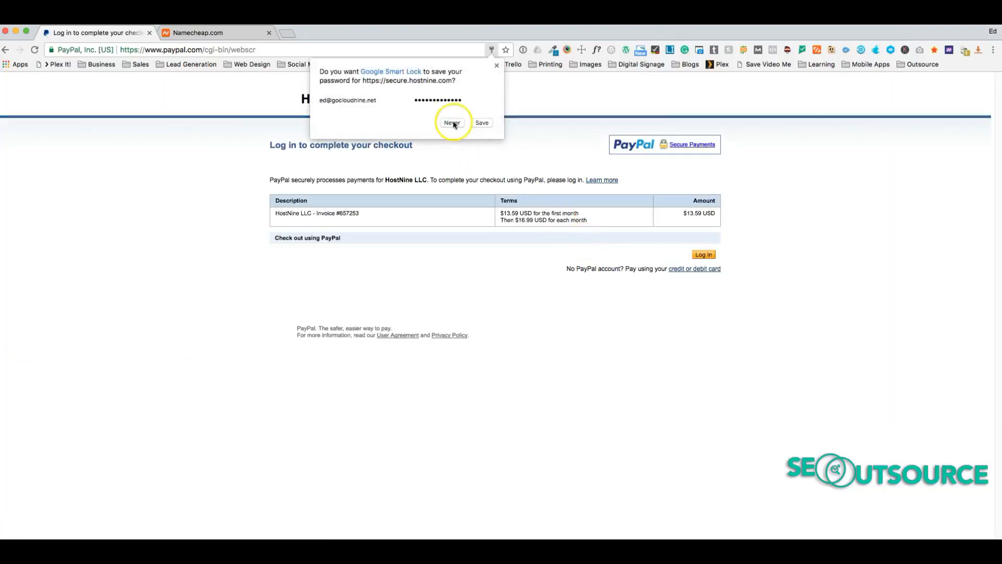
- Log in to PayPal with the account password and pay the $13.59 HostNine invoice
{"action": "left_click", "coordinate": [452, 123]}
{"action": "left_click", "coordinate": [703, 254]}
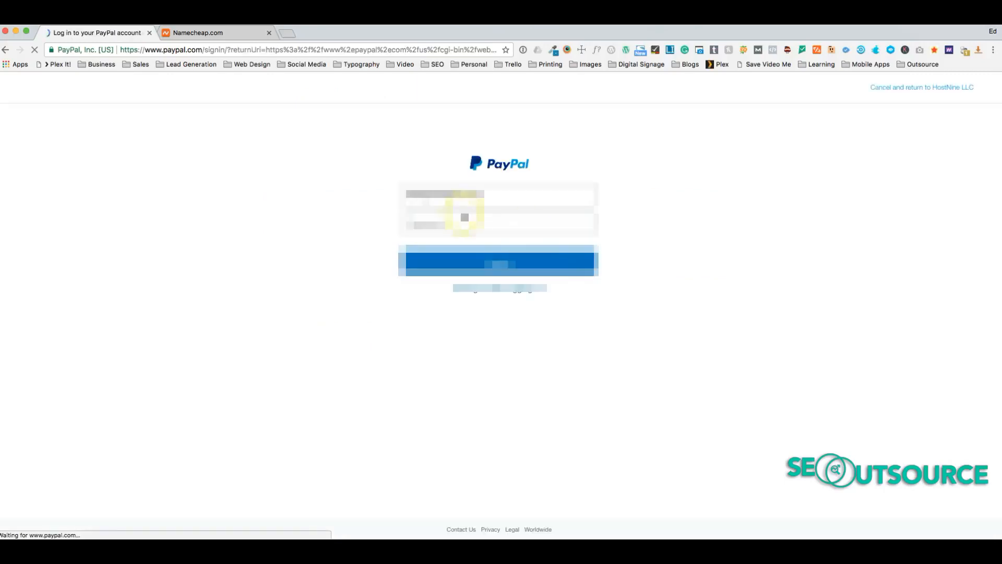
{"action": "left_click", "coordinate": [457, 229]}
{"action": "type", "text": "••••••••"}
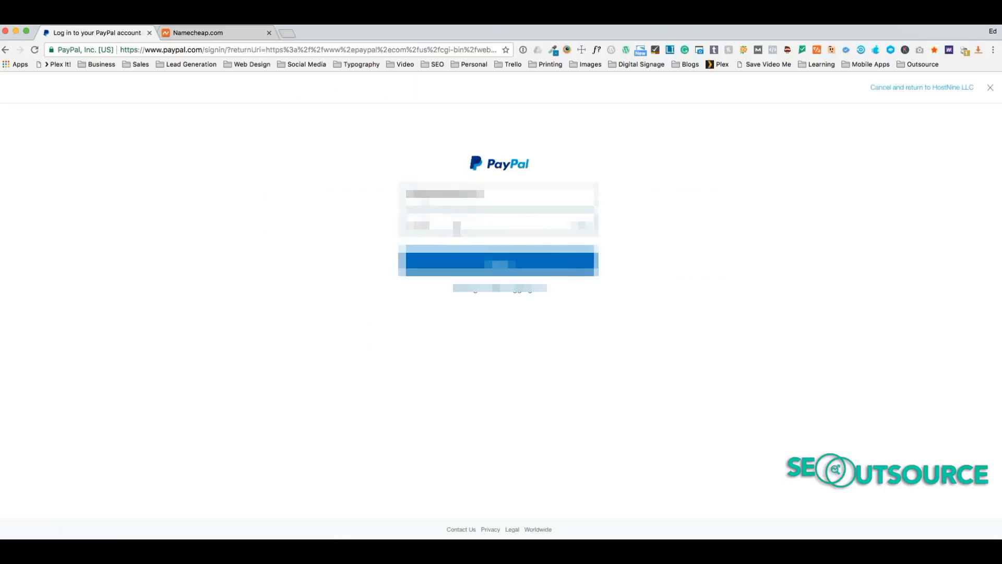
{"action": "key", "text": "Return"}
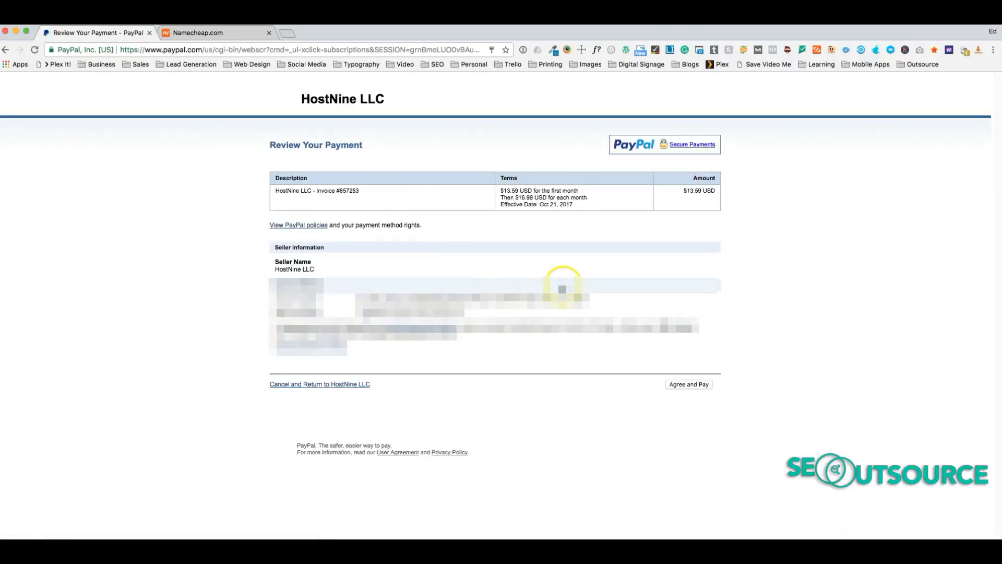
{"action": "left_click", "coordinate": [692, 385]}
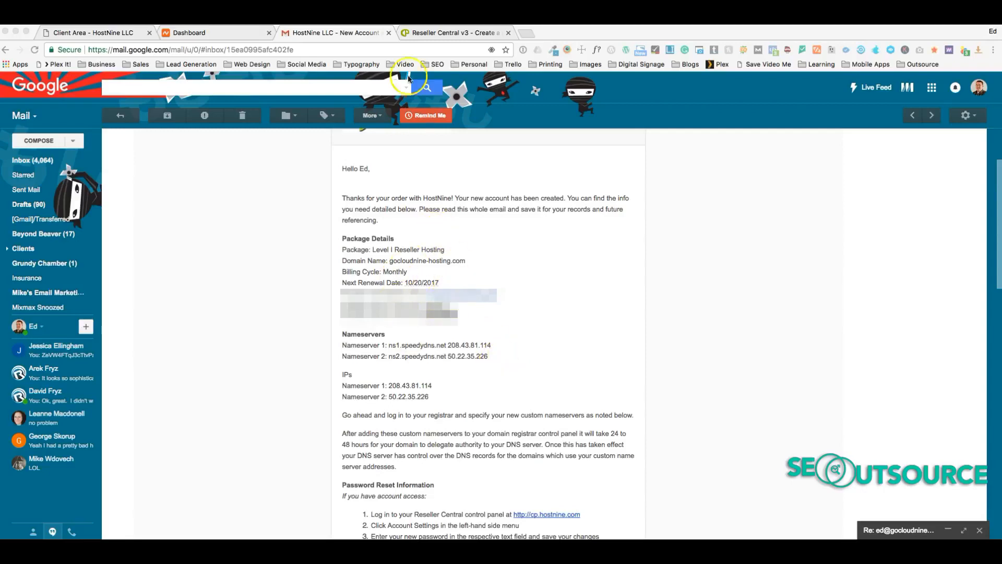
- Switch to Reseller Central, expand Packages & Features and open Create a Package
{"action": "left_click", "coordinate": [432, 35]}
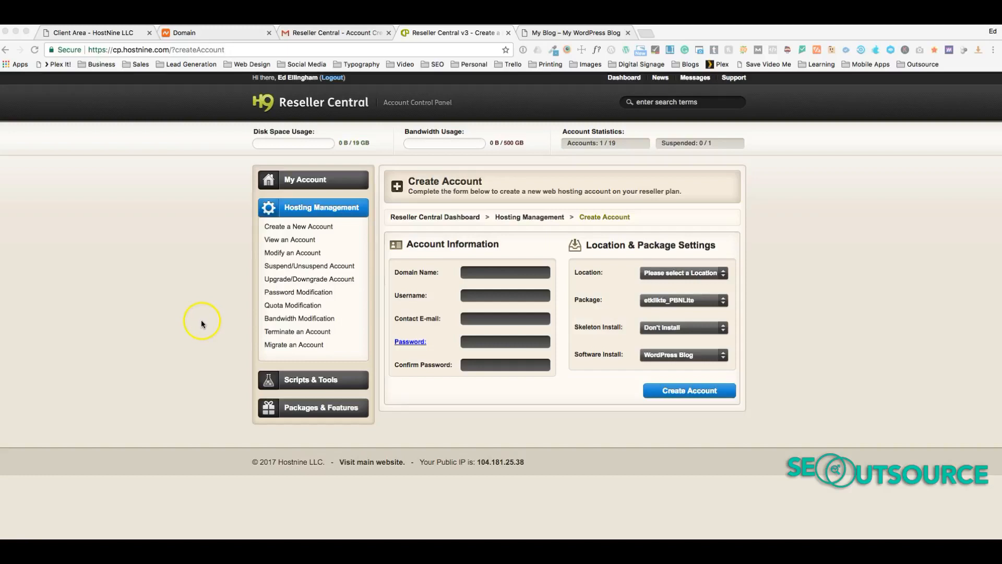
{"action": "left_click", "coordinate": [332, 411]}
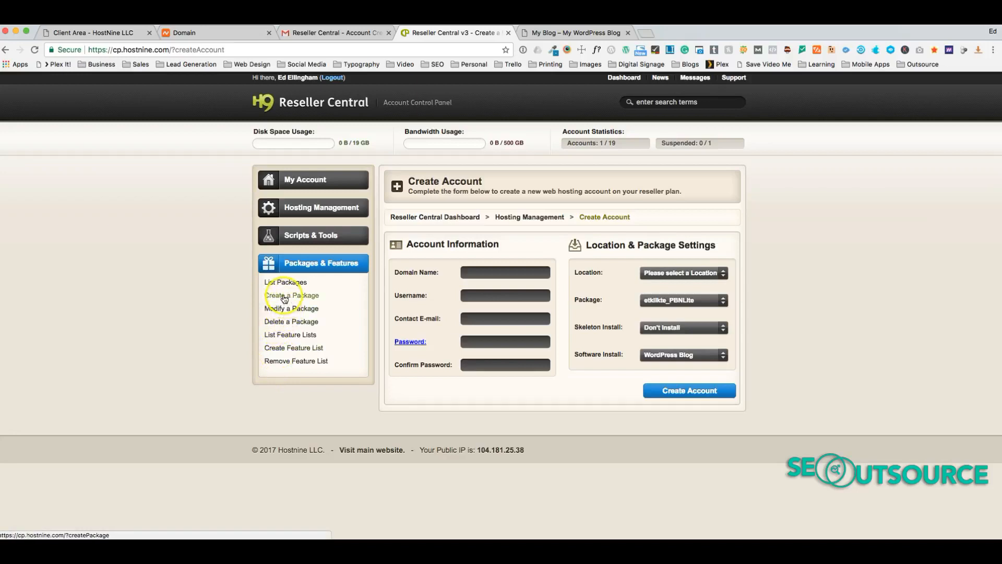
{"action": "left_click", "coordinate": [284, 297]}
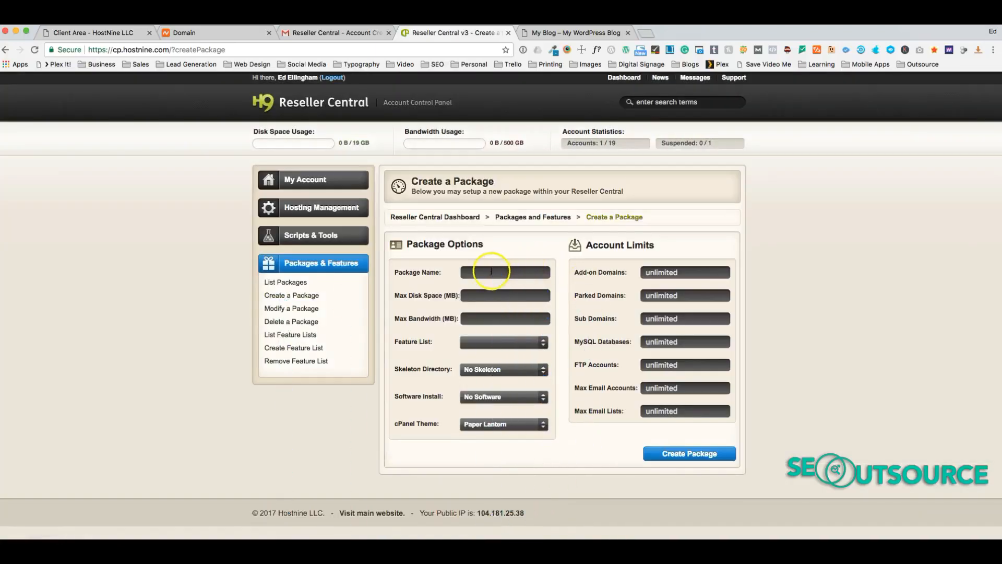
- Enter 1024 MB max disk space and 10240 MB max bandwidth, keep Paper Lantern, then list packages
{"action": "left_click", "coordinate": [478, 295]}
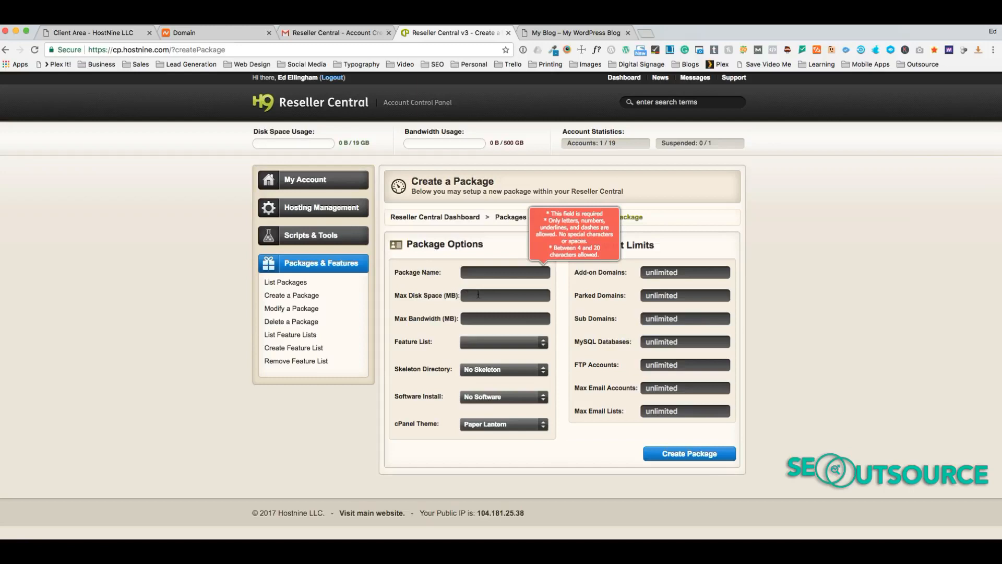
{"action": "type", "text": "1024"}
{"action": "left_click", "coordinate": [475, 319]}
{"action": "type", "text": "10240"}
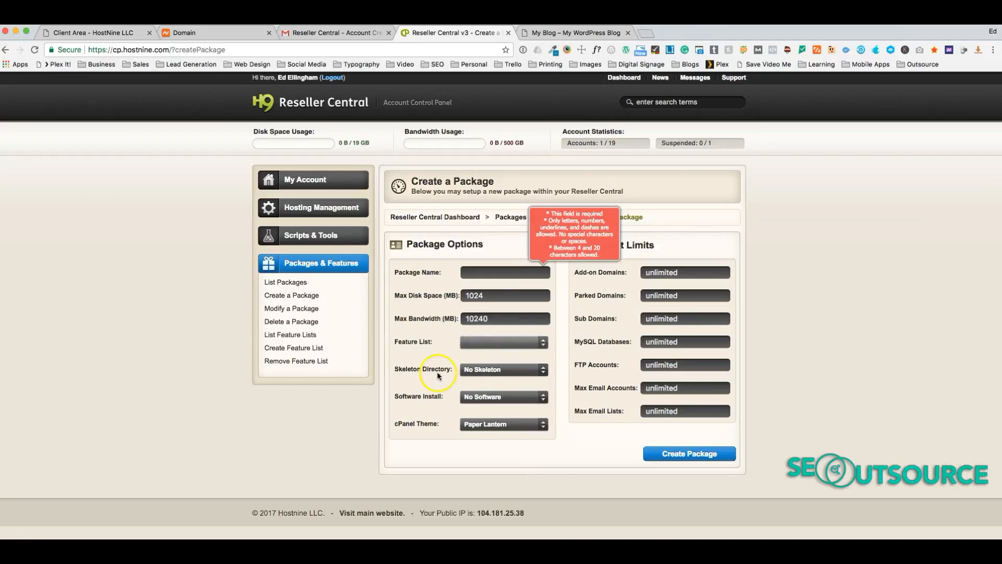
{"action": "left_click", "coordinate": [479, 425]}
{"action": "left_click", "coordinate": [480, 424]}
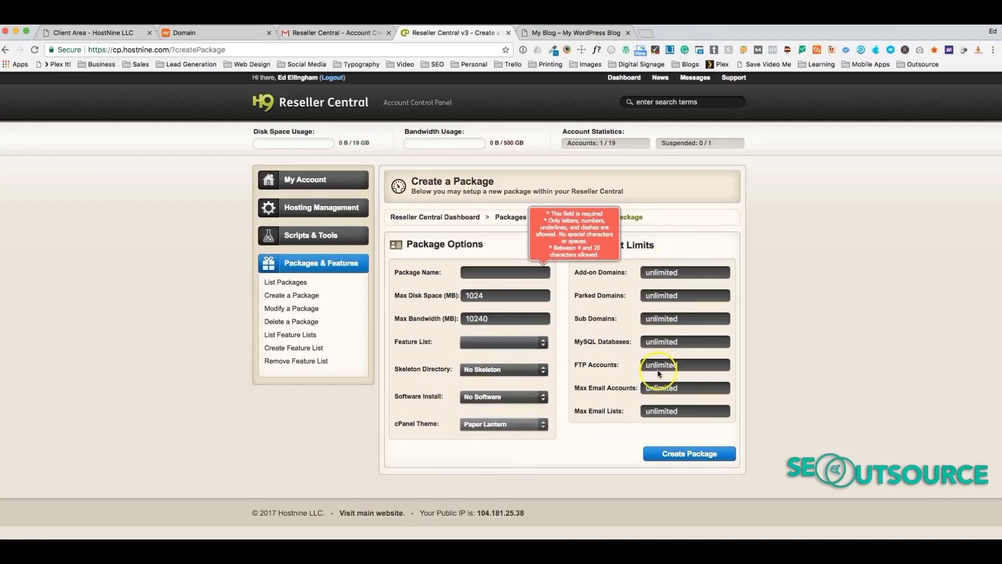
{"action": "left_click", "coordinate": [713, 461]}
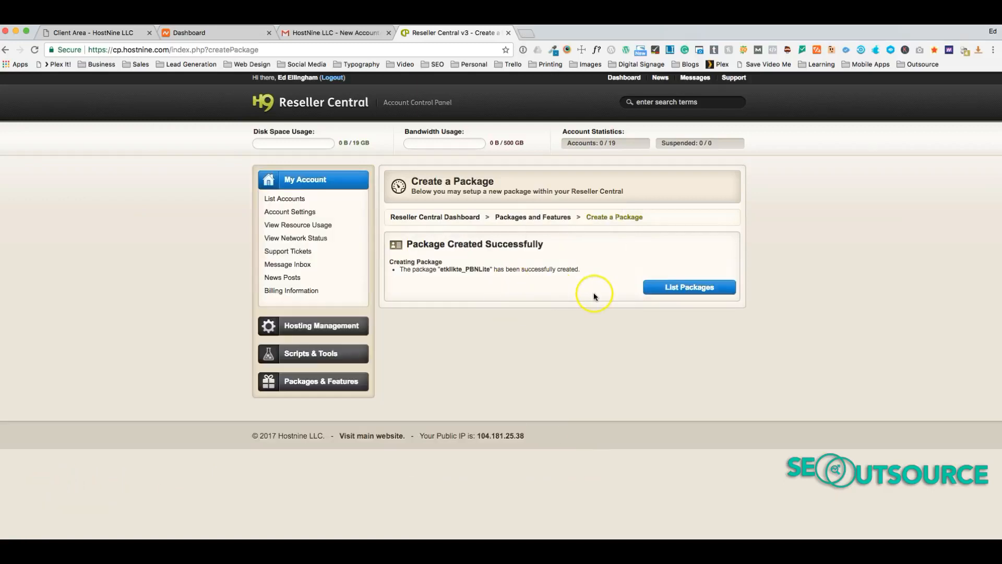
{"action": "left_click", "coordinate": [677, 286]}
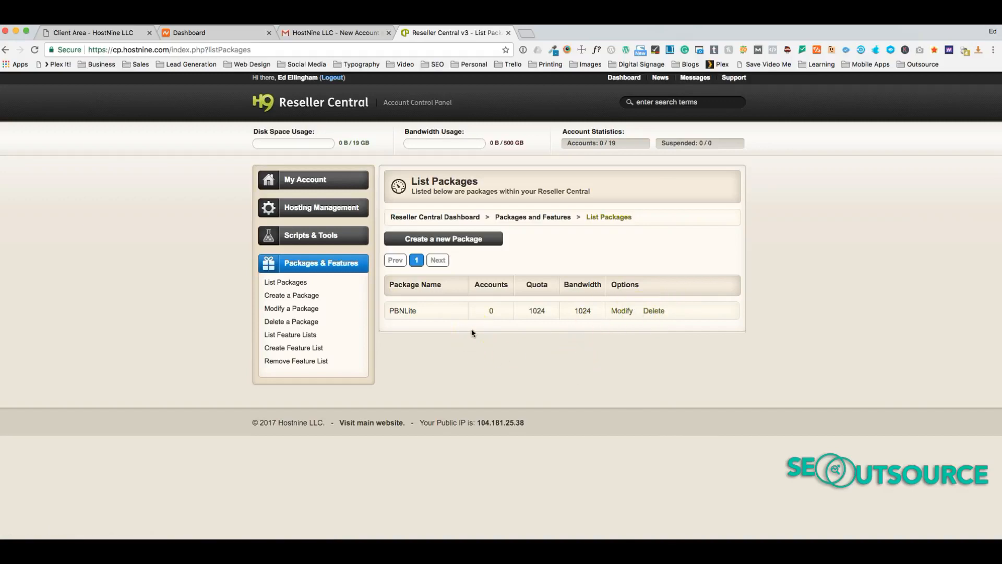
- Open the Create Account form and paste art-projet.com, copied from Namecheap, into Domain Name
{"action": "left_click", "coordinate": [289, 209]}
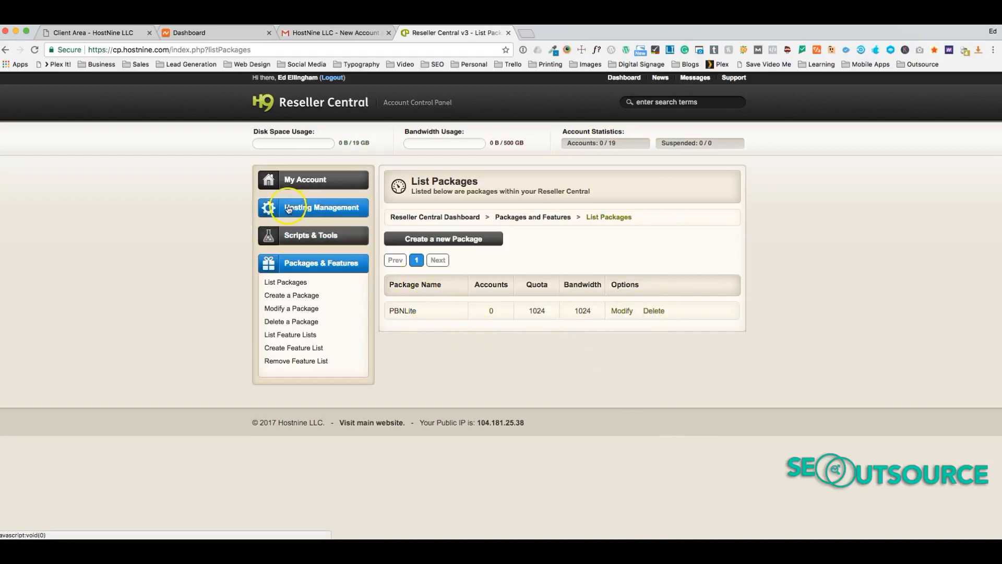
{"action": "left_click", "coordinate": [301, 206]}
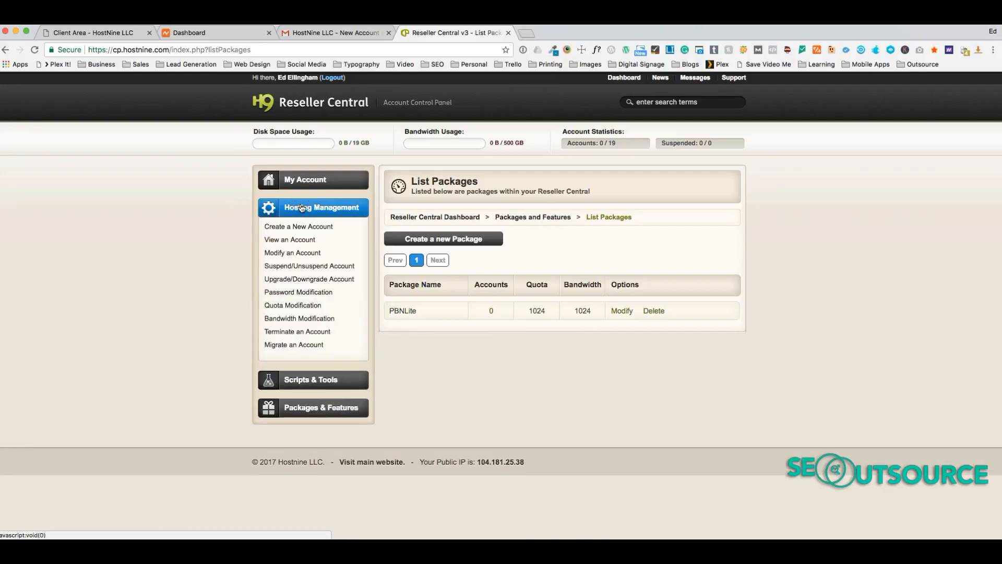
{"action": "left_click", "coordinate": [303, 228]}
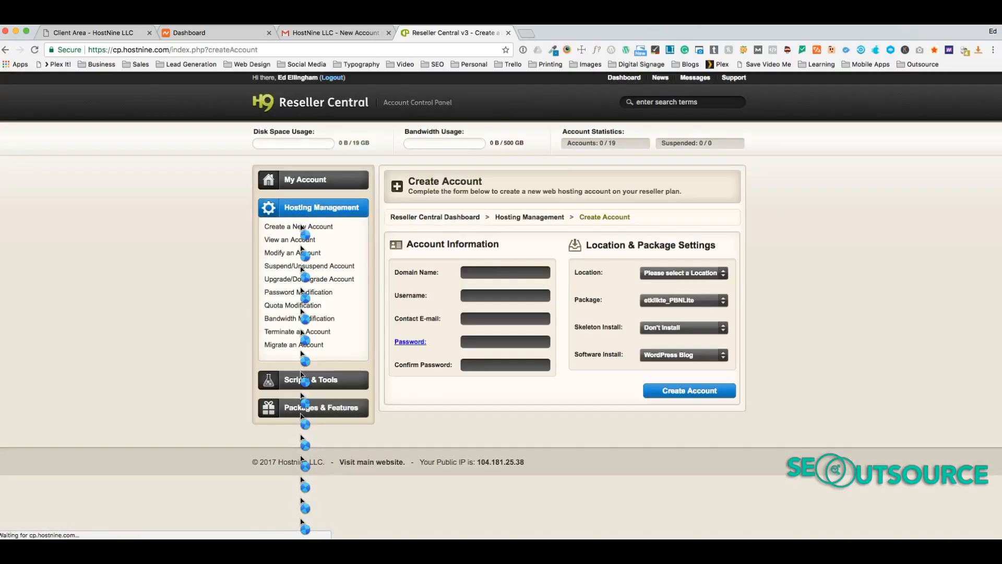
{"action": "left_click", "coordinate": [485, 271]}
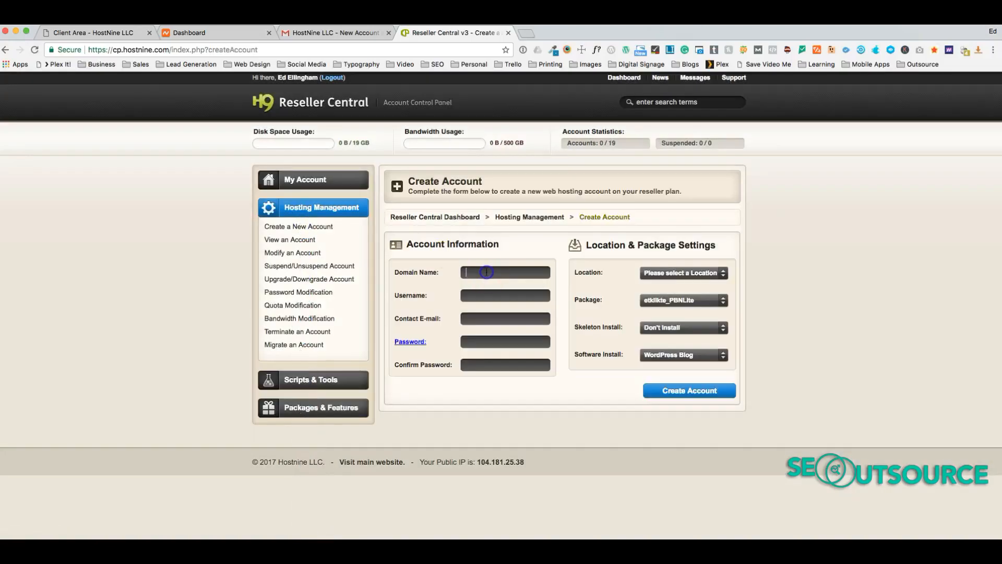
{"action": "left_click", "coordinate": [198, 32]}
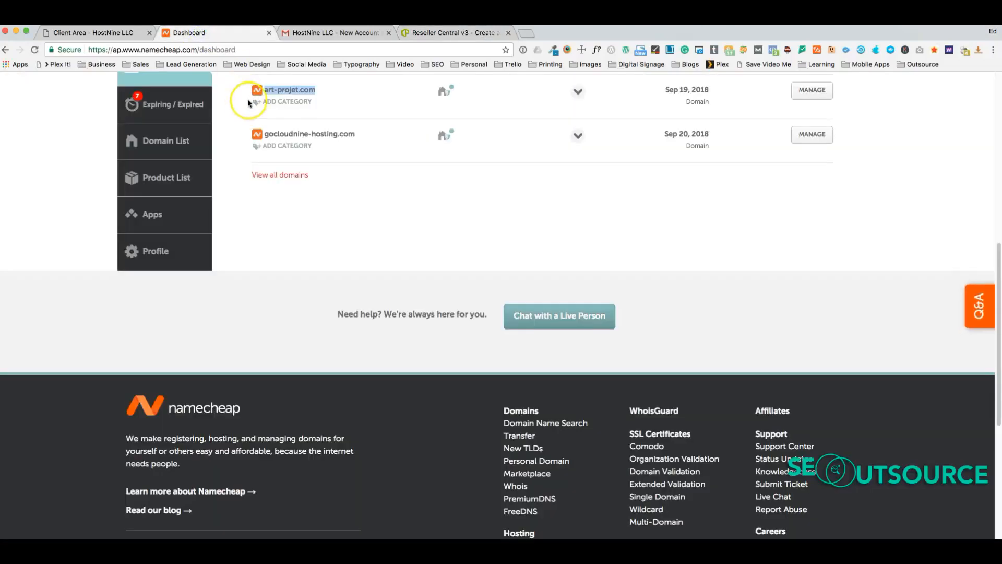
{"action": "right_click", "coordinate": [281, 92]}
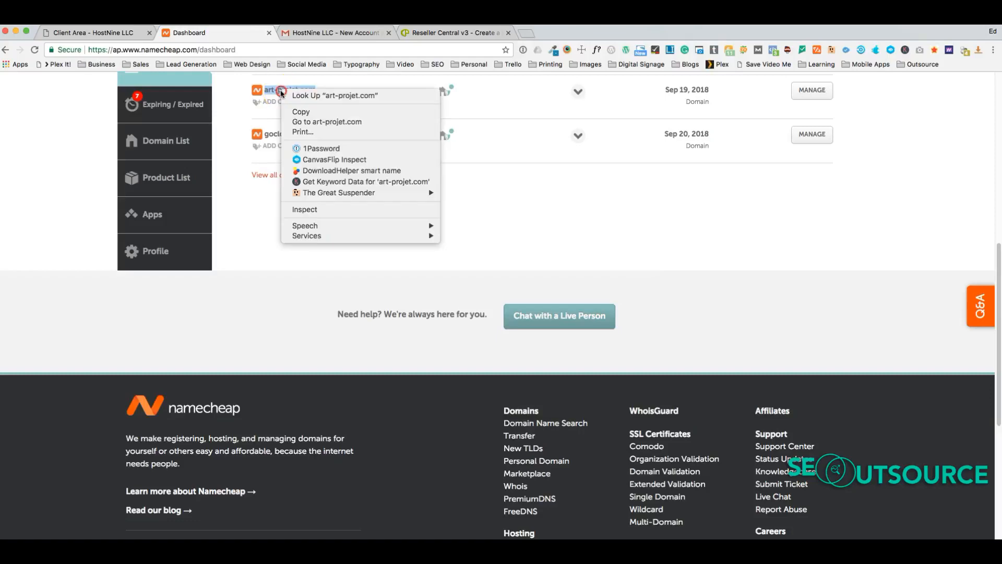
{"action": "left_click", "coordinate": [301, 111]}
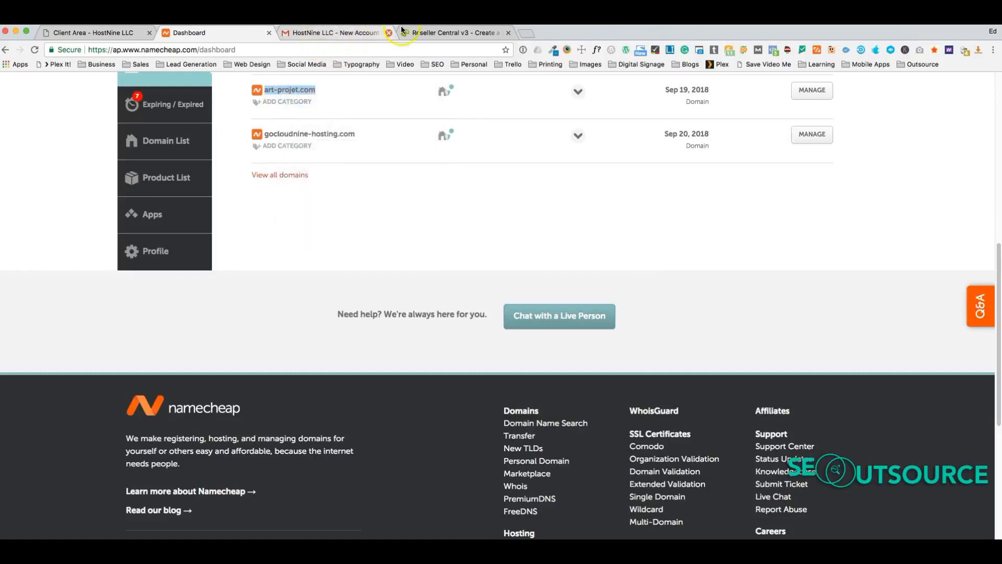
{"action": "left_click", "coordinate": [432, 33]}
{"action": "right_click", "coordinate": [471, 271]}
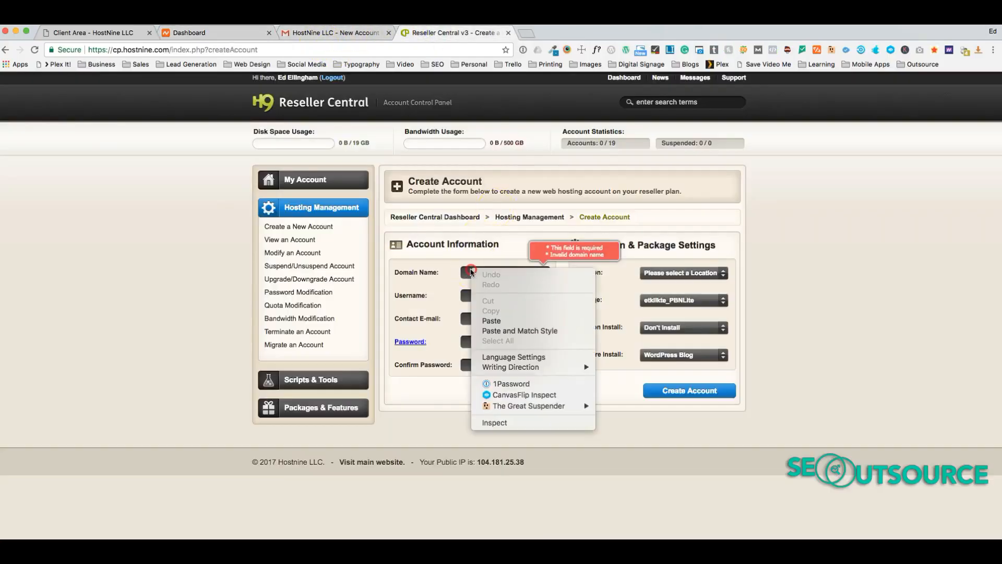
{"action": "left_click", "coordinate": [491, 321]}
- Set the username to 'admin' instead of the too-long 'artproadmin' and enter the contact e-mail
{"action": "left_click", "coordinate": [479, 297]}
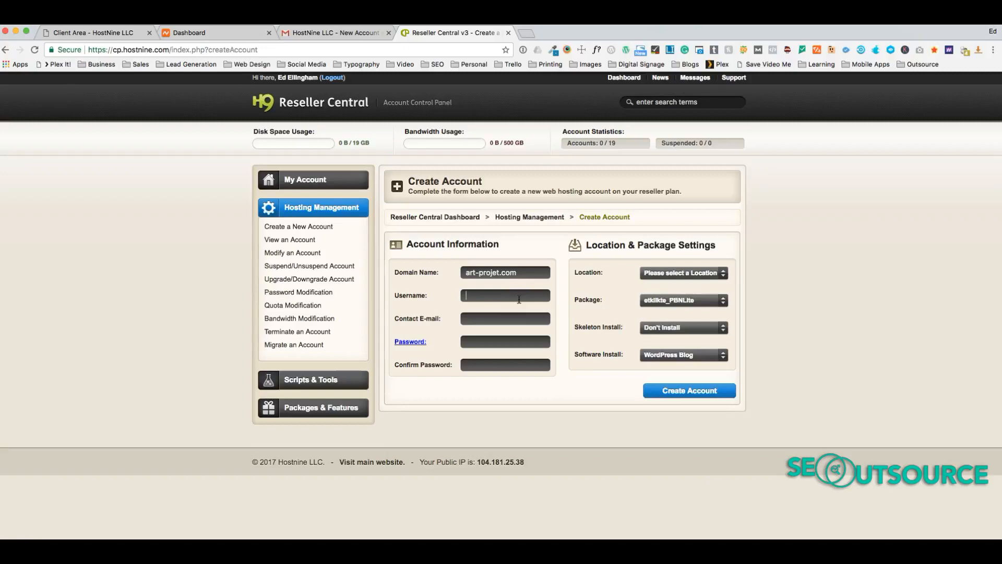
{"action": "type", "text": "artproadmin"}
{"action": "key", "text": "Tab"}
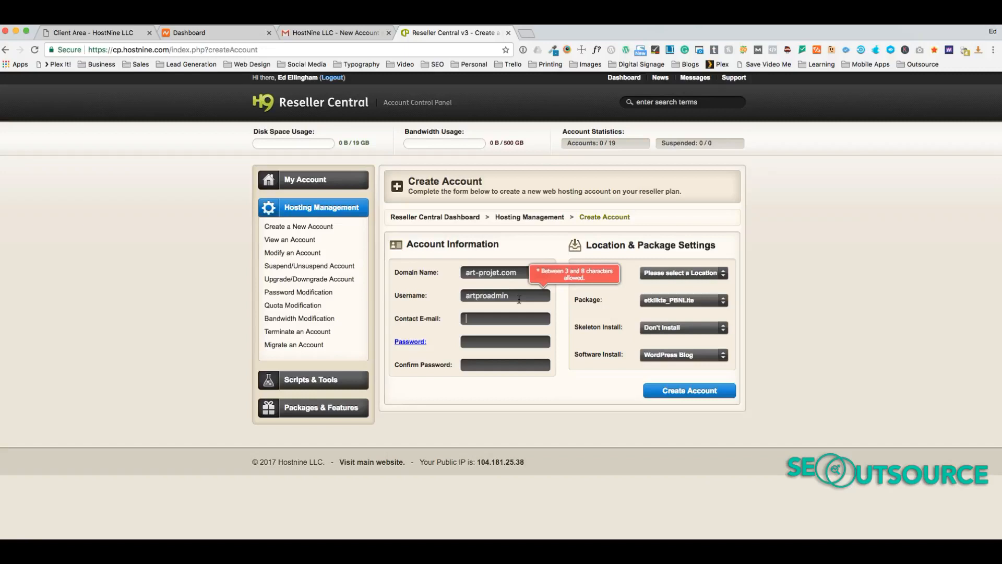
{"action": "left_click_drag", "start_coordinate": [528, 296], "coordinate": [458, 294]}
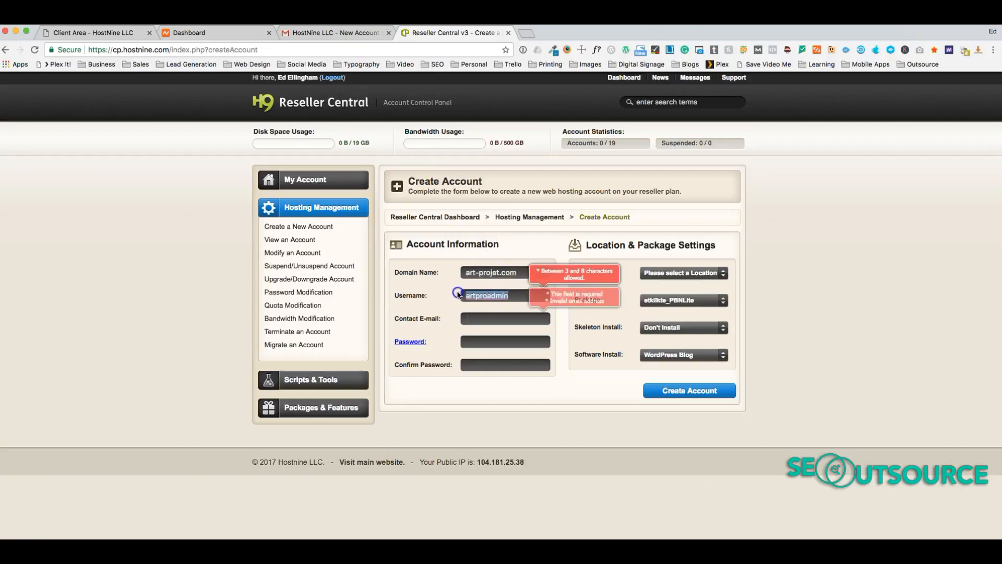
{"action": "type", "text": "admin70"}
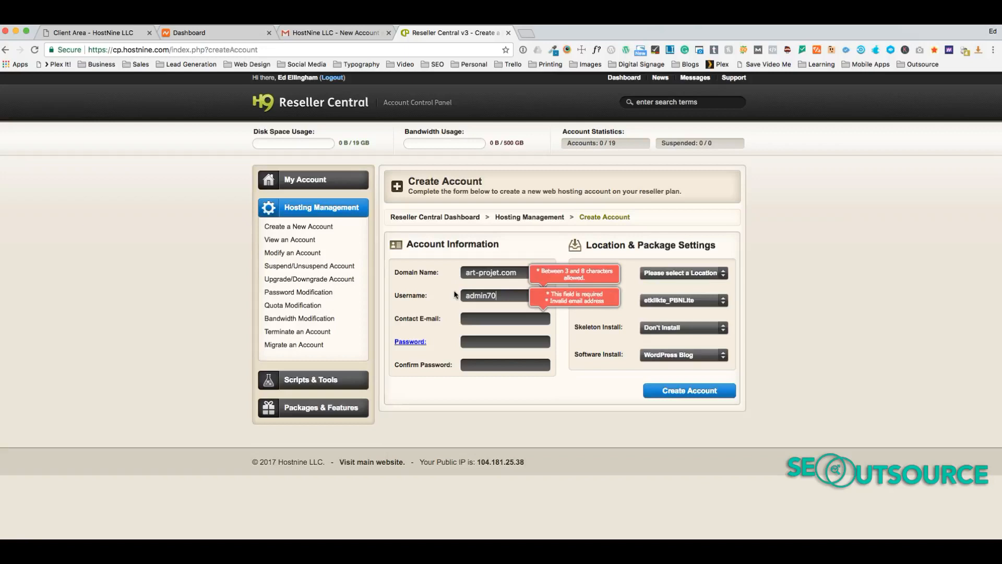
{"action": "key", "text": "Tab"}
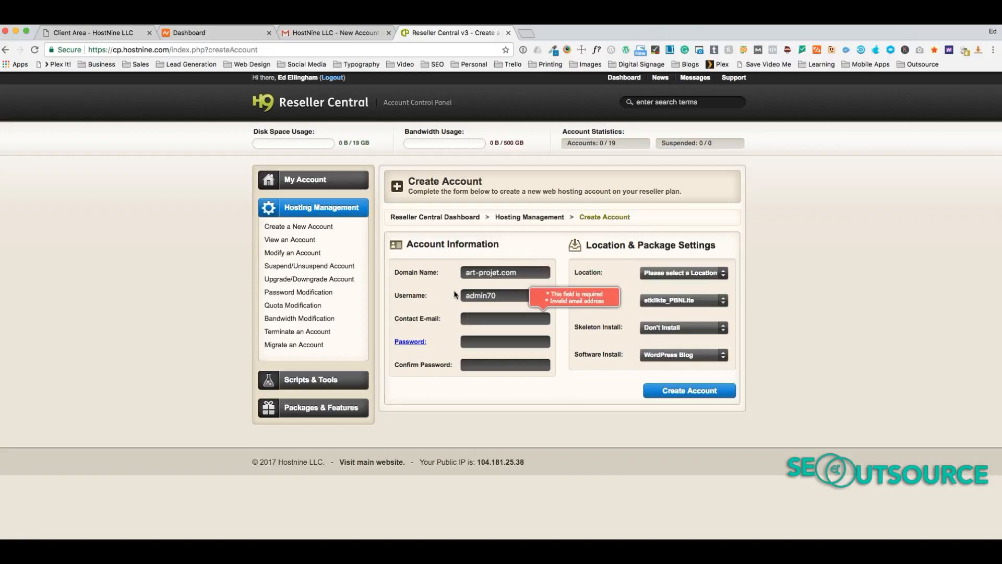
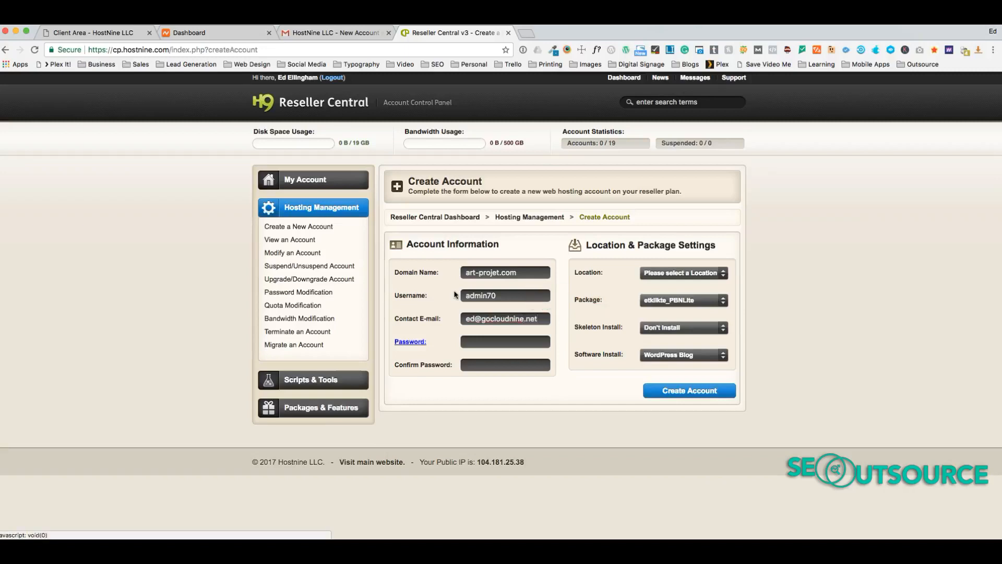
{"action": "left_click", "coordinate": [487, 342]}
- Fill both password fields with a 1Password-generated password and set the location to (US) Central
{"action": "left_click", "coordinate": [524, 50]}
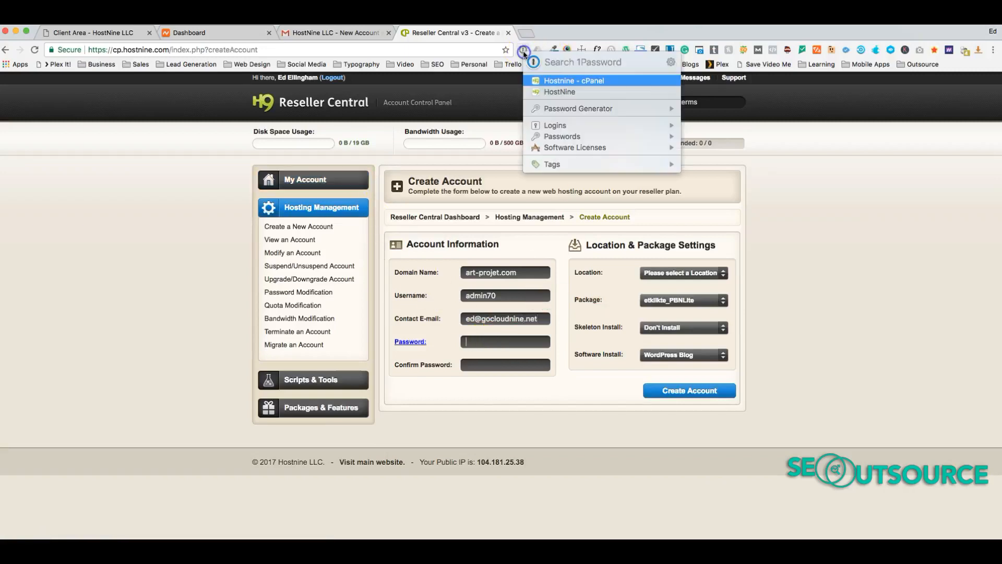
{"action": "mouse_move", "coordinate": [643, 109]}
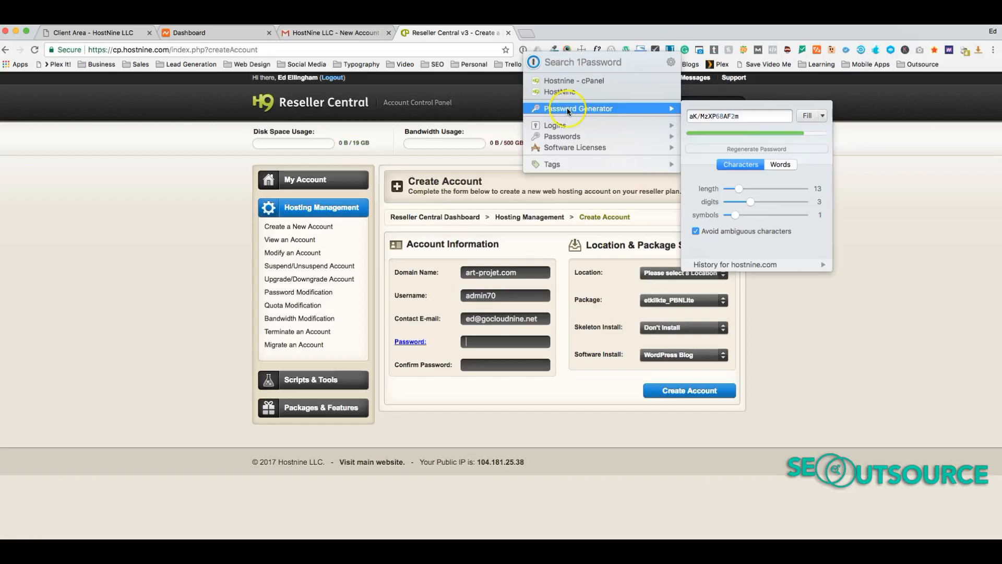
{"action": "left_click", "coordinate": [804, 117]}
{"action": "left_click", "coordinate": [706, 274]}
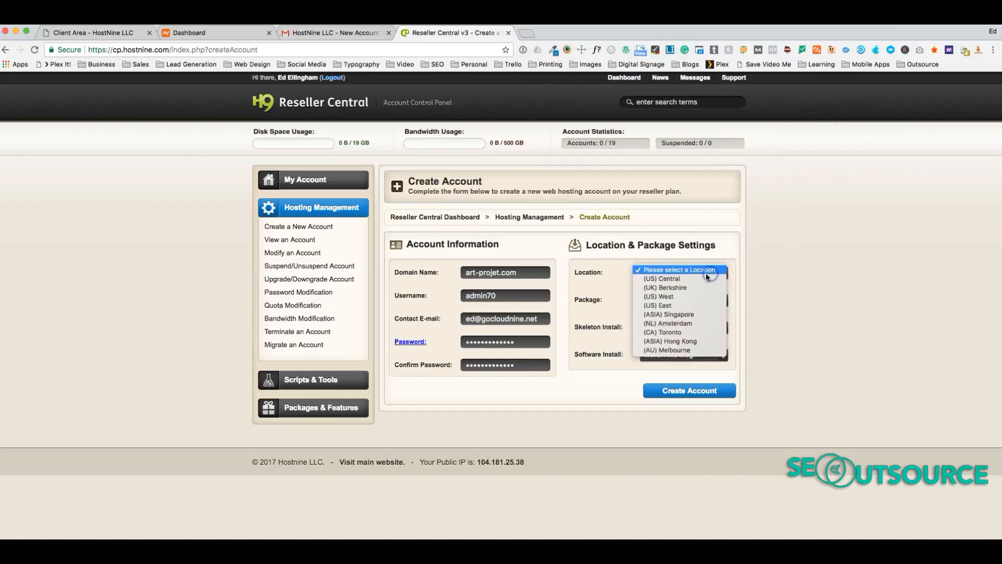
{"action": "left_click", "coordinate": [681, 279]}
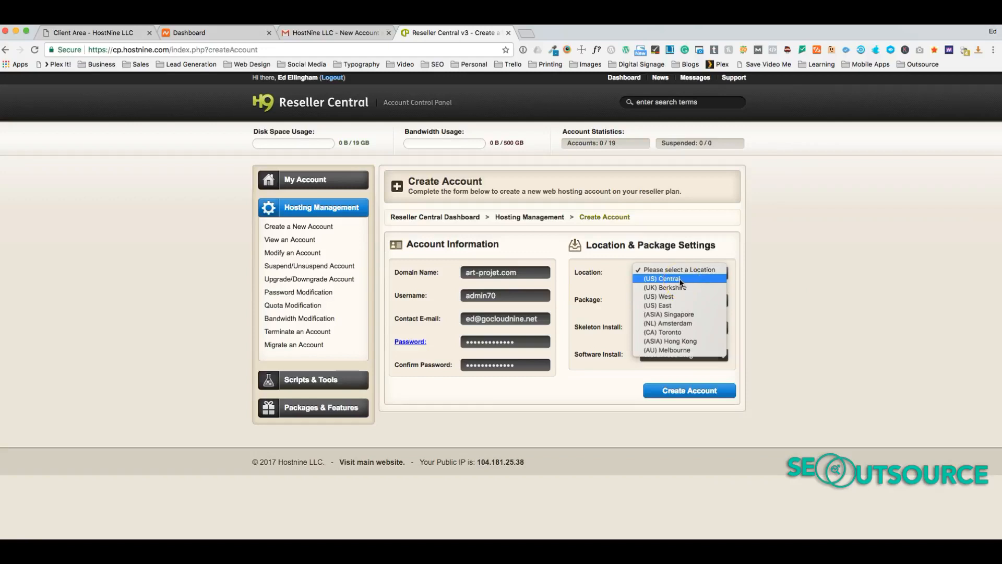
{"action": "left_click", "coordinate": [681, 308]}
{"action": "left_click", "coordinate": [664, 299]}
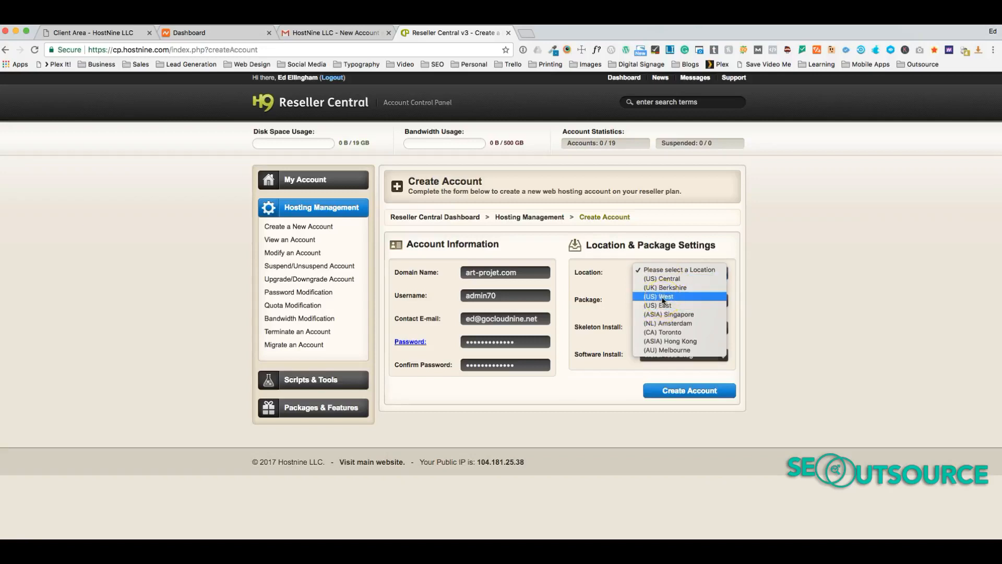
{"action": "left_click", "coordinate": [662, 279]}
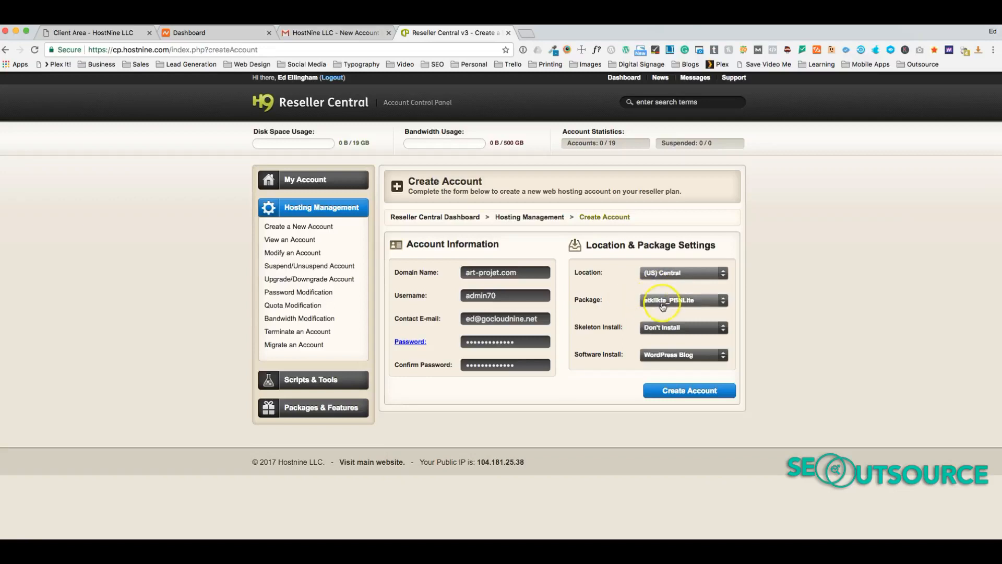
- Submit the account and save the login in 1Password titled 'Art-Project.com -'
{"action": "left_click", "coordinate": [647, 390]}
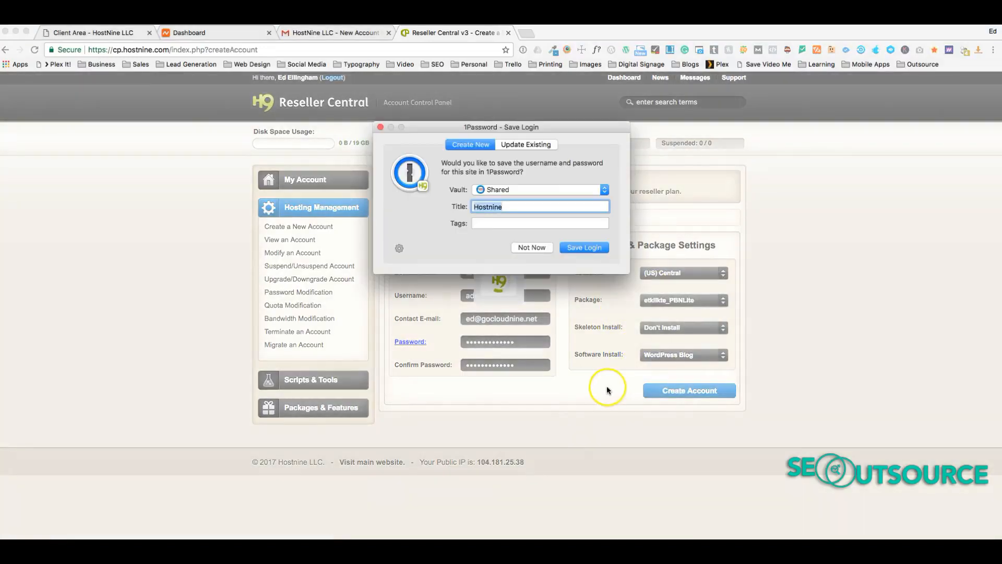
{"action": "left_click", "coordinate": [504, 207]}
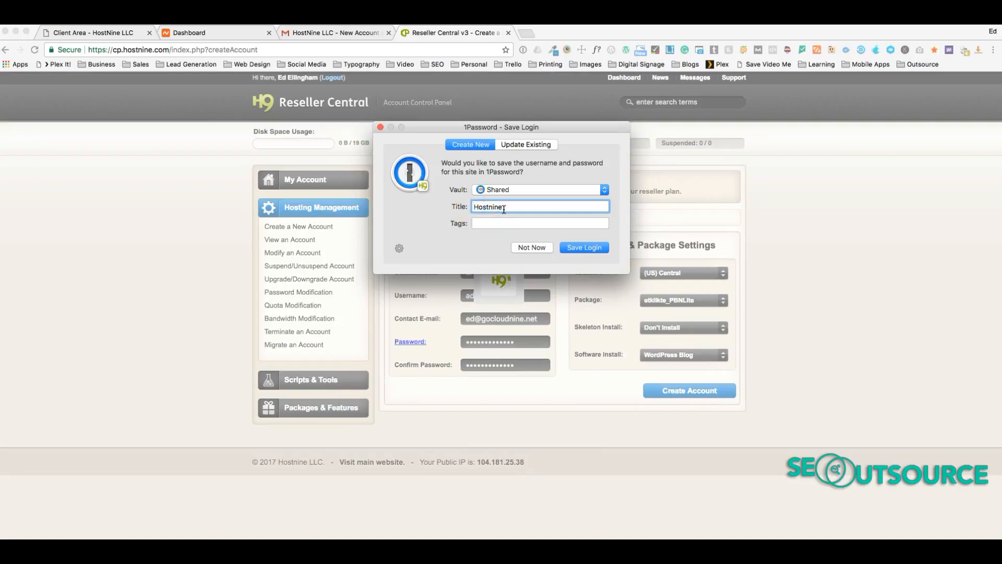
{"action": "type", "text": "Art-Project.com -"}
{"action": "left_click", "coordinate": [581, 247]}
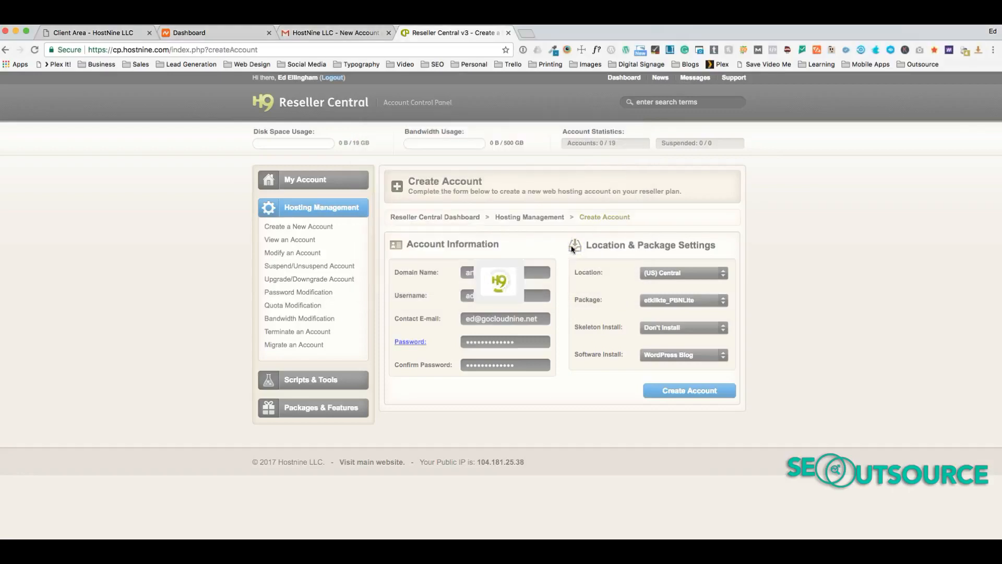
- Go to the Support Tickets list and start a new ticket with Create Ticket
{"action": "left_click", "coordinate": [342, 343]}
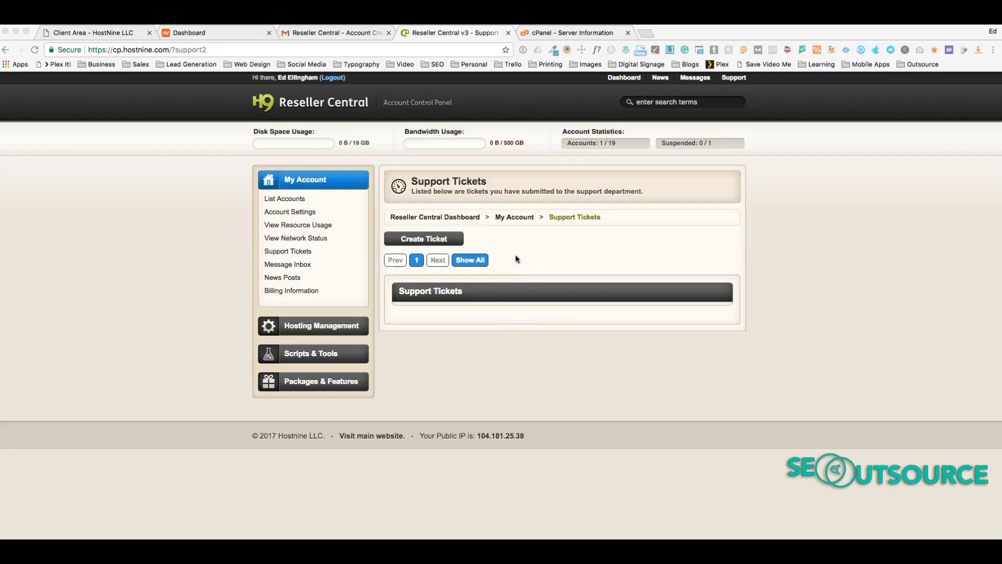
{"action": "left_click", "coordinate": [424, 238]}
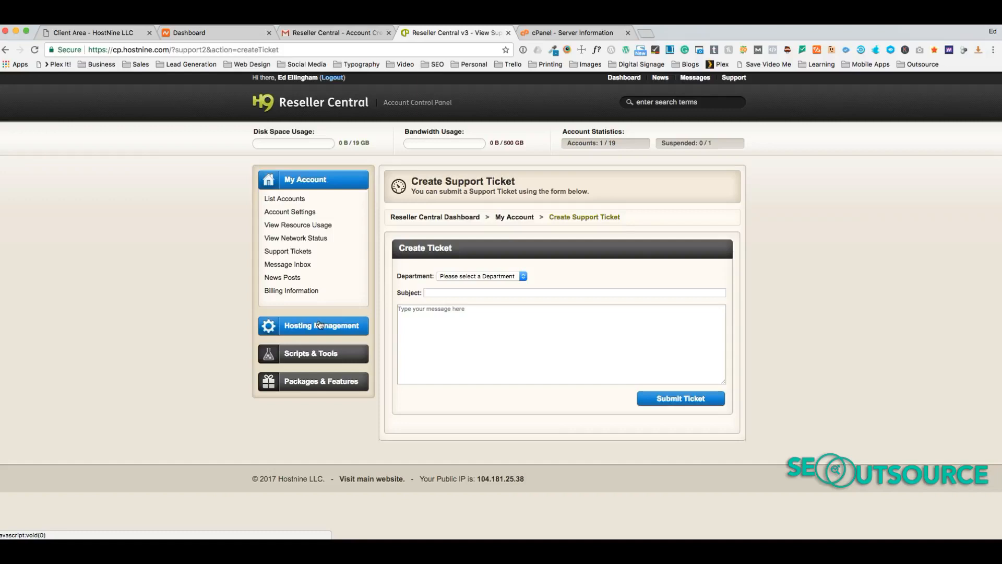
- Open View an Account for art-projet.com and scroll down to its username and nameservers
{"action": "left_click", "coordinate": [312, 325]}
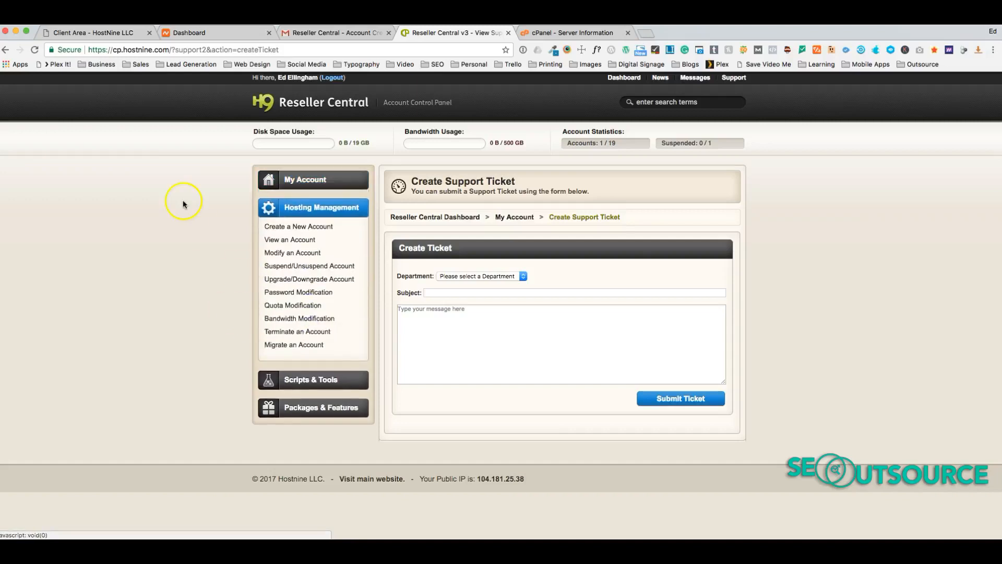
{"action": "left_click", "coordinate": [300, 239]}
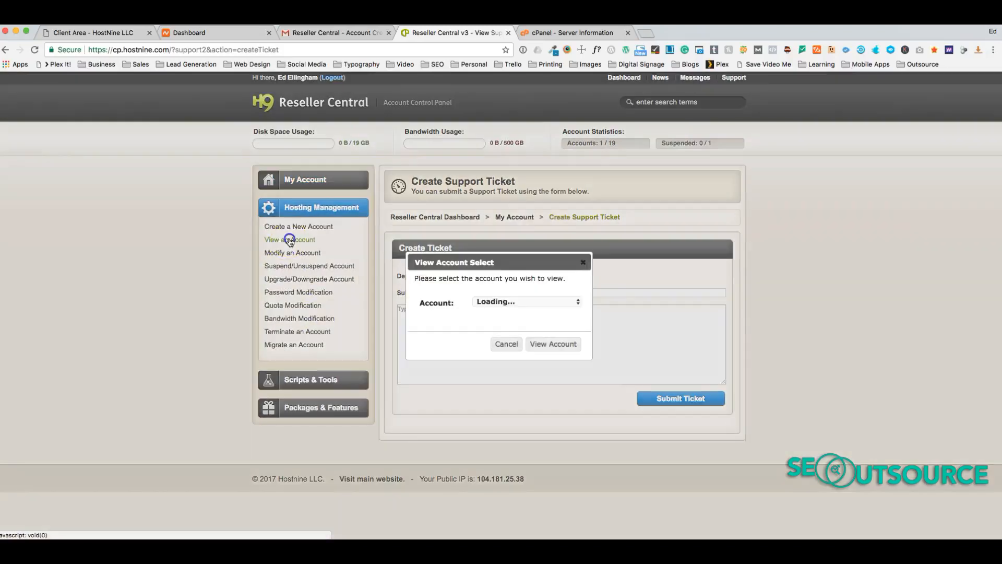
{"action": "left_click", "coordinate": [489, 303]}
{"action": "left_click", "coordinate": [492, 302]}
{"action": "left_click", "coordinate": [547, 340]}
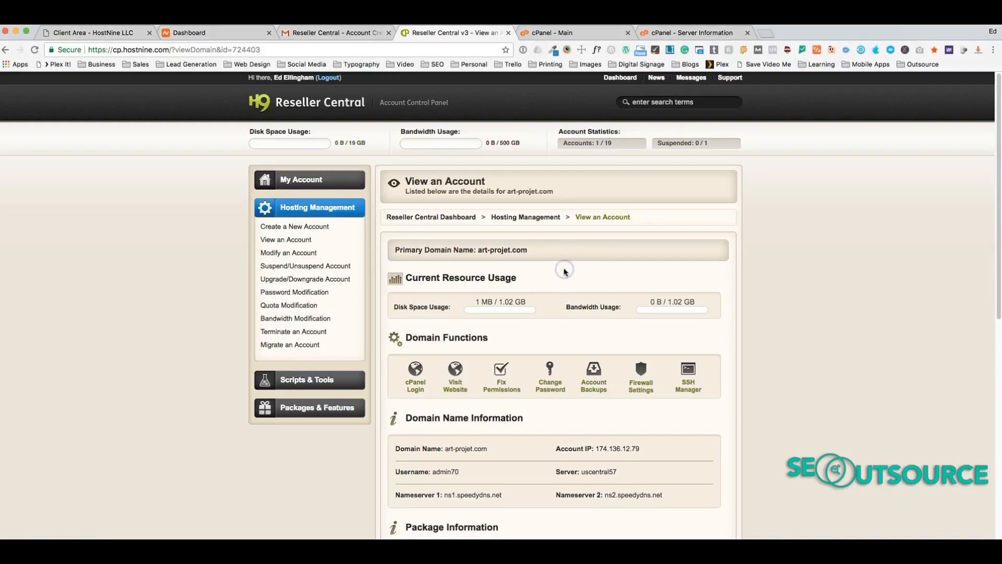
{"action": "scroll", "coordinate": [567, 269], "scroll_direction": "down", "scroll_amount": 5}
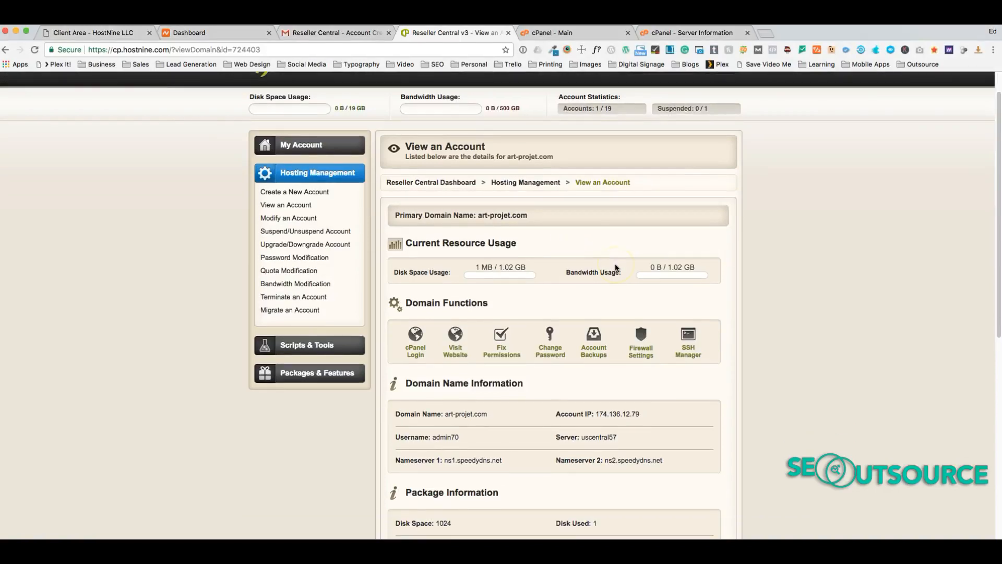
{"action": "left_click", "coordinate": [452, 336]}
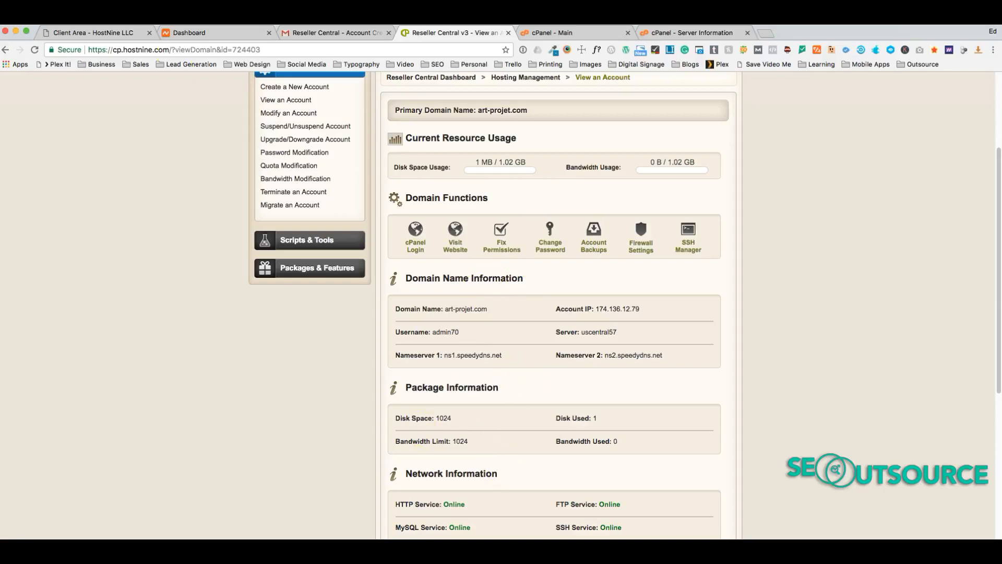
- Open MANAGE for art-projet.com on the Namecheap dashboard and sign in with 1Password
{"action": "left_click", "coordinate": [203, 34]}
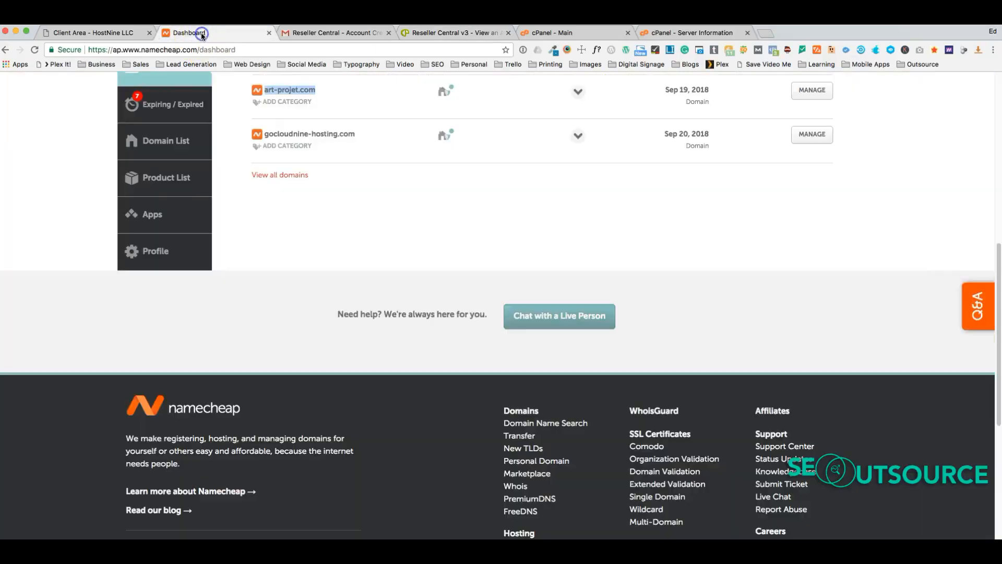
{"action": "left_click", "coordinate": [387, 259]}
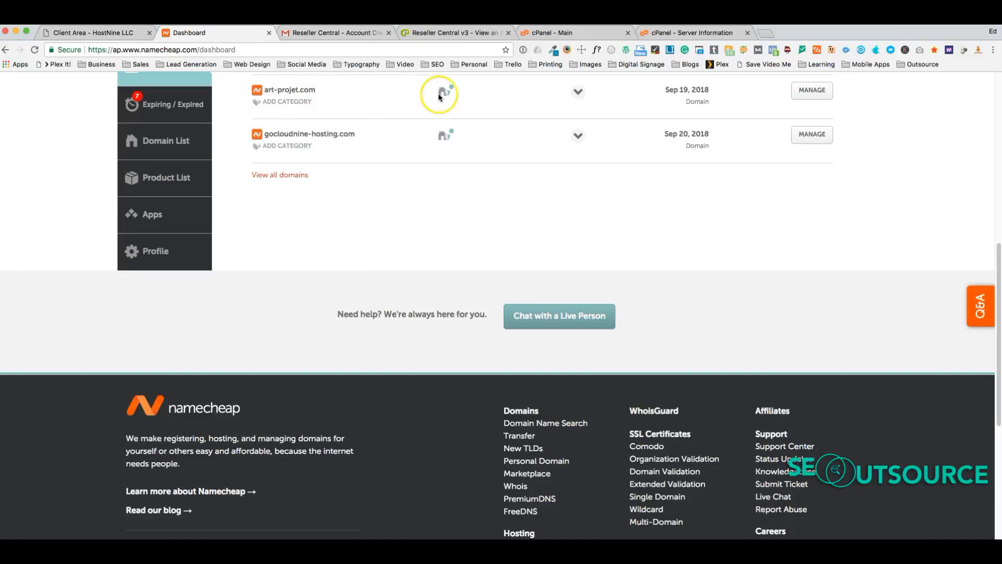
{"action": "left_click", "coordinate": [812, 90]}
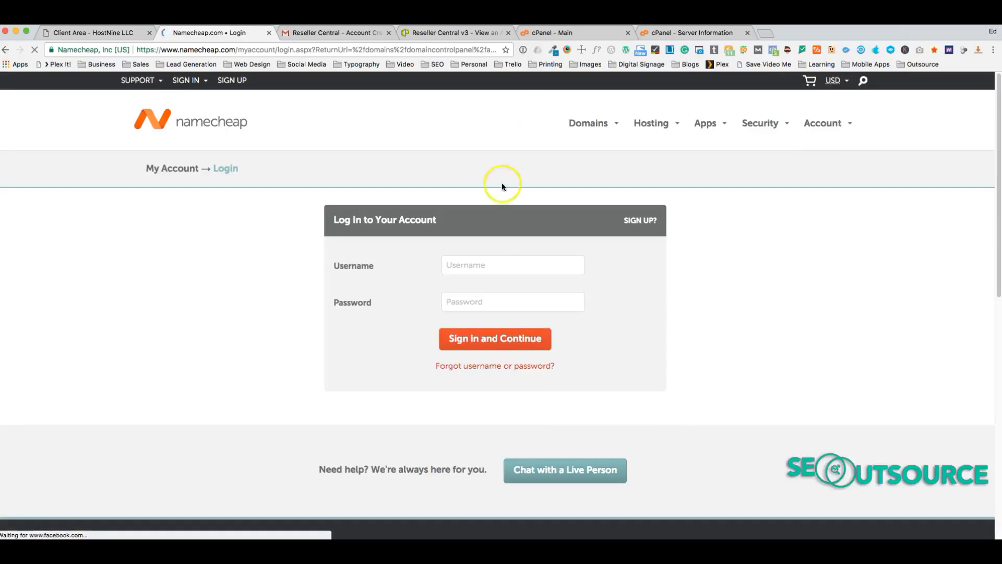
{"action": "left_click", "coordinate": [525, 50]}
{"action": "left_click", "coordinate": [559, 77]}
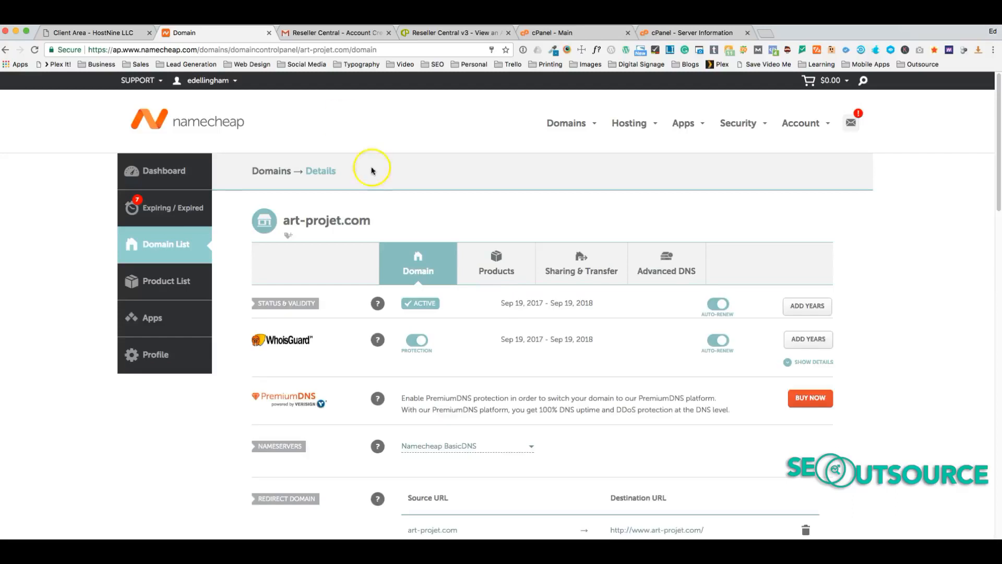
- Change art-projet.com's nameservers from Namecheap BasicDNS to Custom DNS and focus Nameserver 1
{"action": "scroll", "coordinate": [491, 293], "scroll_direction": "down", "scroll_amount": 3}
{"action": "scroll", "coordinate": [340, 291], "scroll_direction": "down", "scroll_amount": 2}
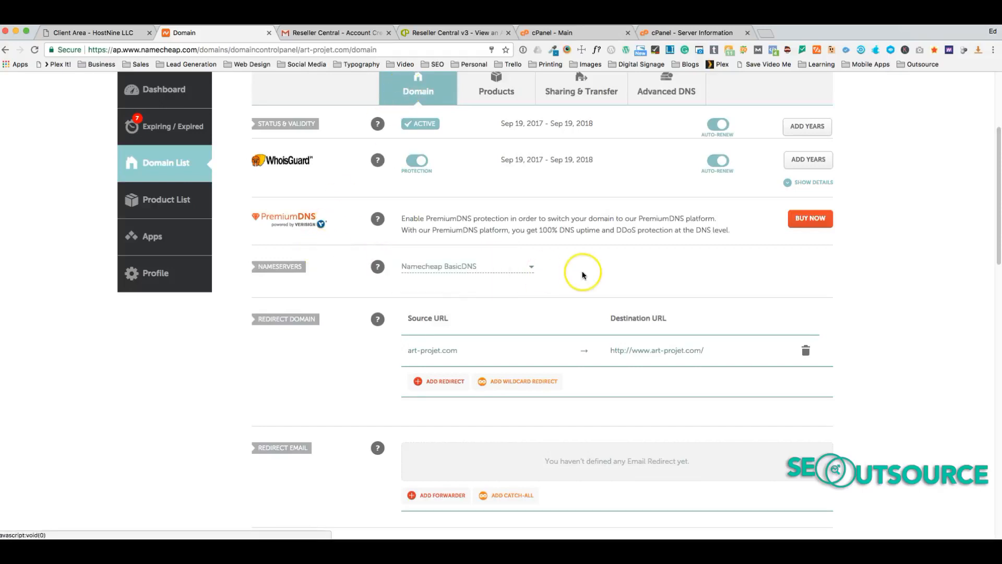
{"action": "left_click", "coordinate": [530, 270]}
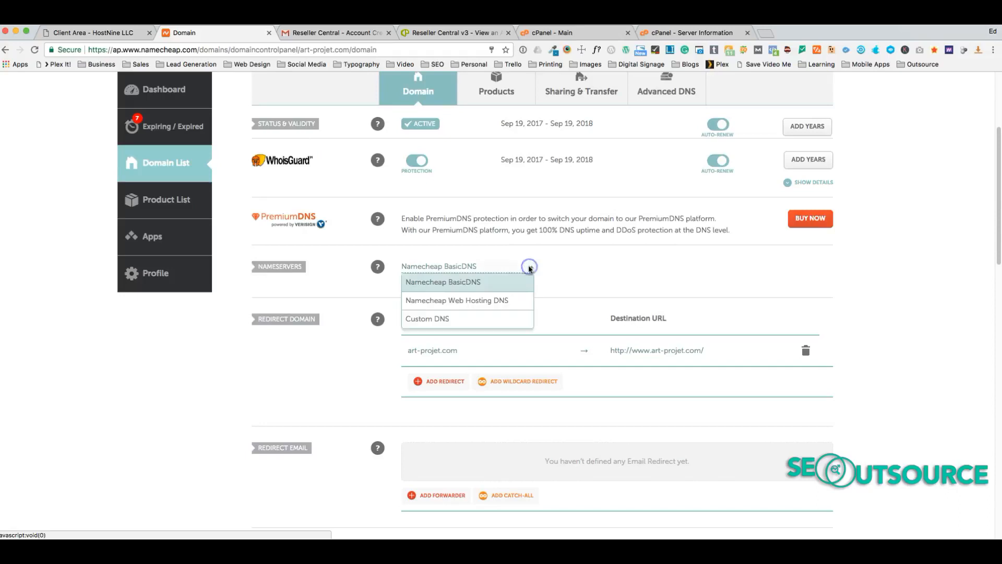
{"action": "left_click", "coordinate": [449, 317]}
{"action": "left_click", "coordinate": [447, 295]}
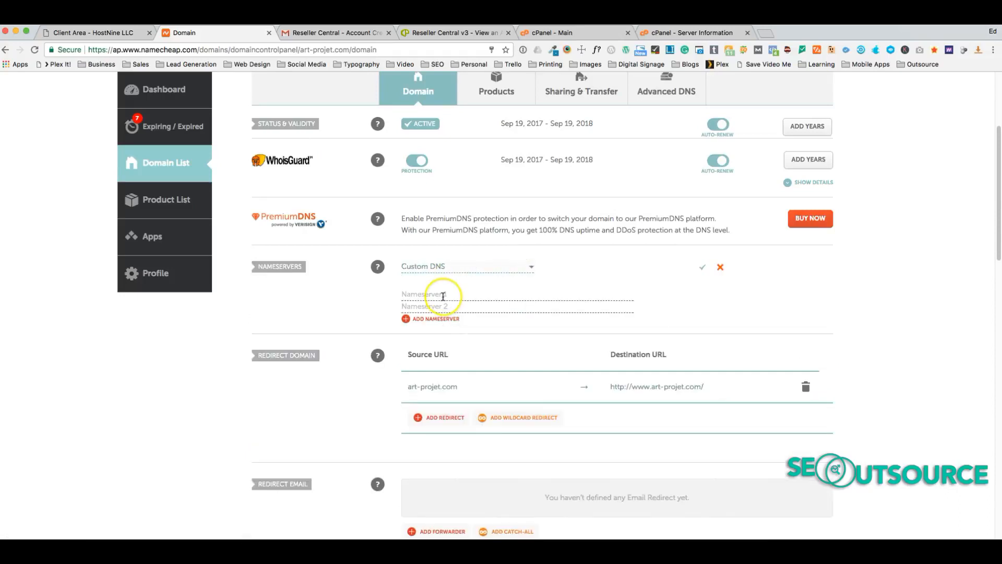
{"action": "left_click", "coordinate": [449, 301]}
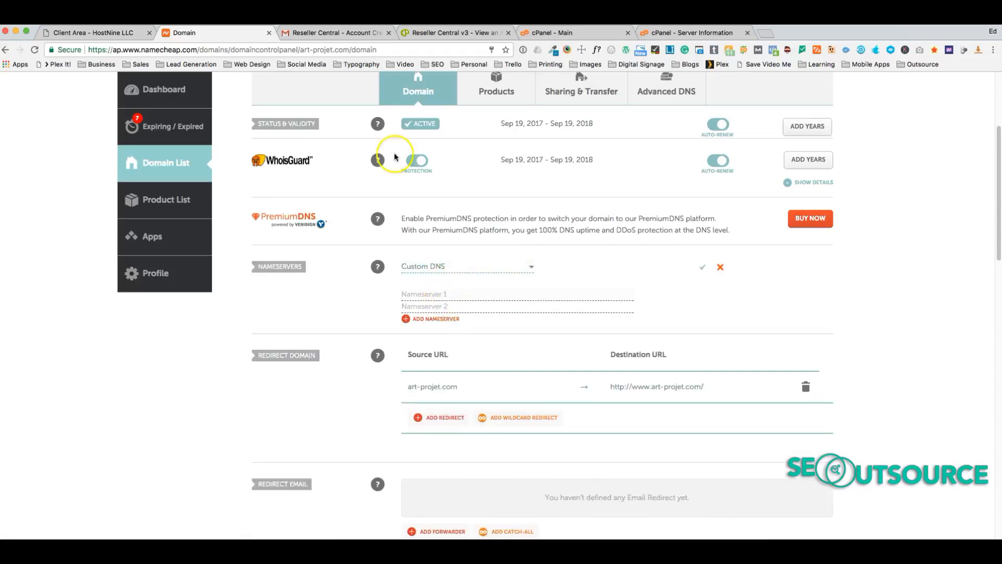
- Copy ns1.speedydns.net from the hosting account and paste it as Nameserver 1
{"action": "left_click", "coordinate": [455, 33]}
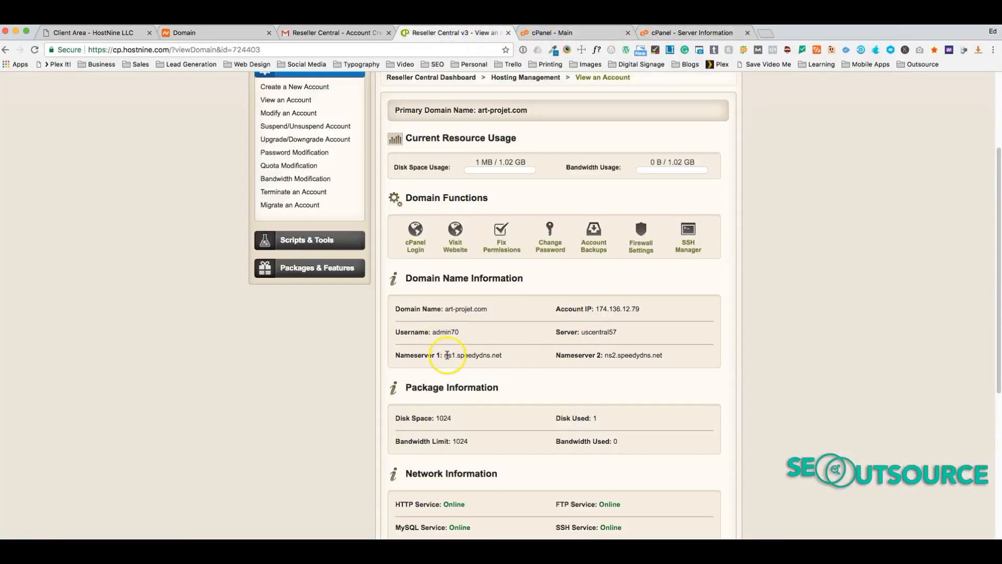
{"action": "left_click_drag", "start_coordinate": [446, 356], "coordinate": [501, 355]}
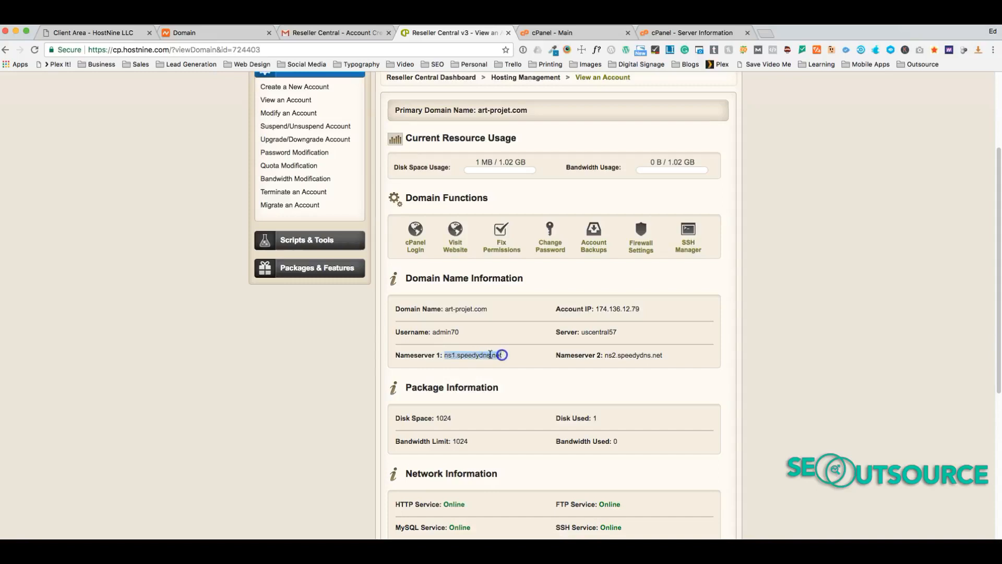
{"action": "right_click", "coordinate": [491, 355]}
{"action": "left_click", "coordinate": [501, 374]}
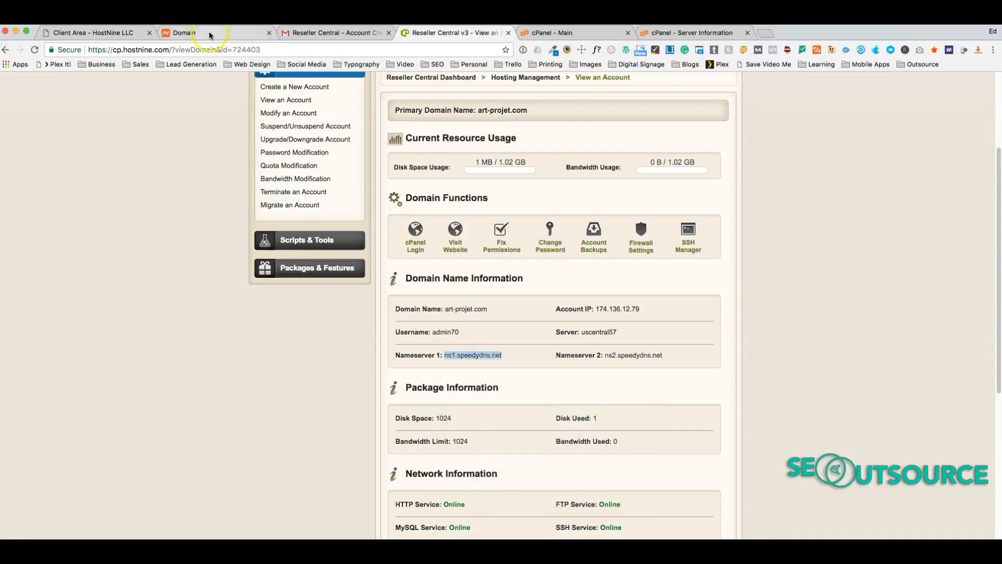
{"action": "left_click", "coordinate": [210, 34]}
{"action": "left_click", "coordinate": [409, 294]}
{"action": "right_click", "coordinate": [424, 294]}
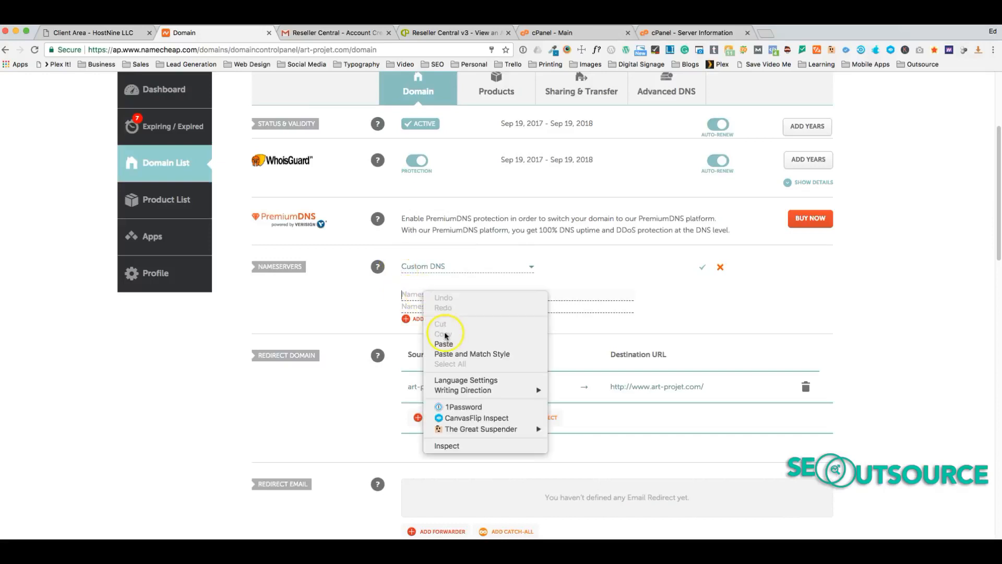
{"action": "left_click", "coordinate": [444, 343]}
- Copy ns2.speedydns.net into Nameserver 2 and save the custom nameservers
{"action": "left_click", "coordinate": [466, 32]}
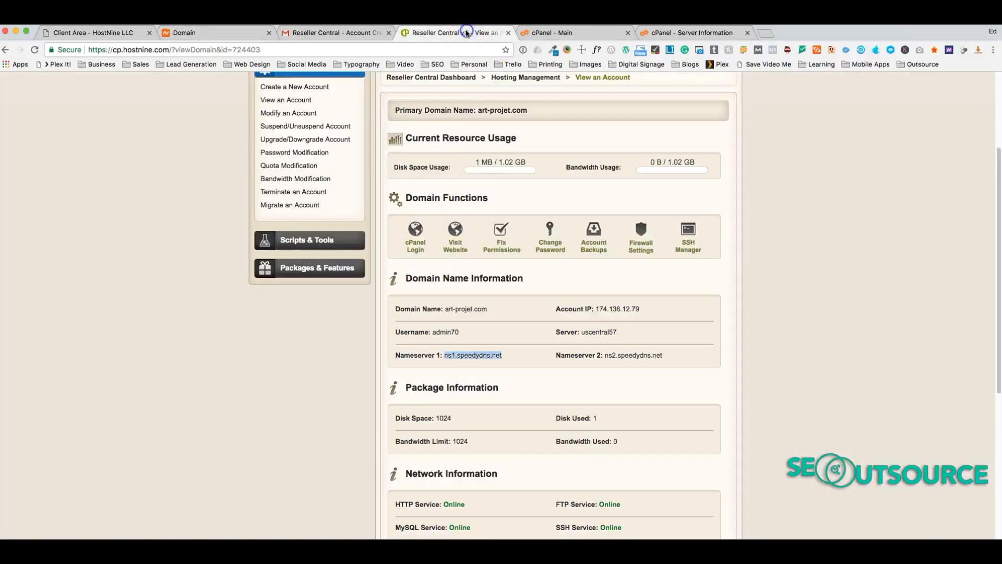
{"action": "left_click_drag", "start_coordinate": [605, 355], "coordinate": [660, 356]}
{"action": "right_click", "coordinate": [658, 355]}
{"action": "left_click", "coordinate": [676, 376]}
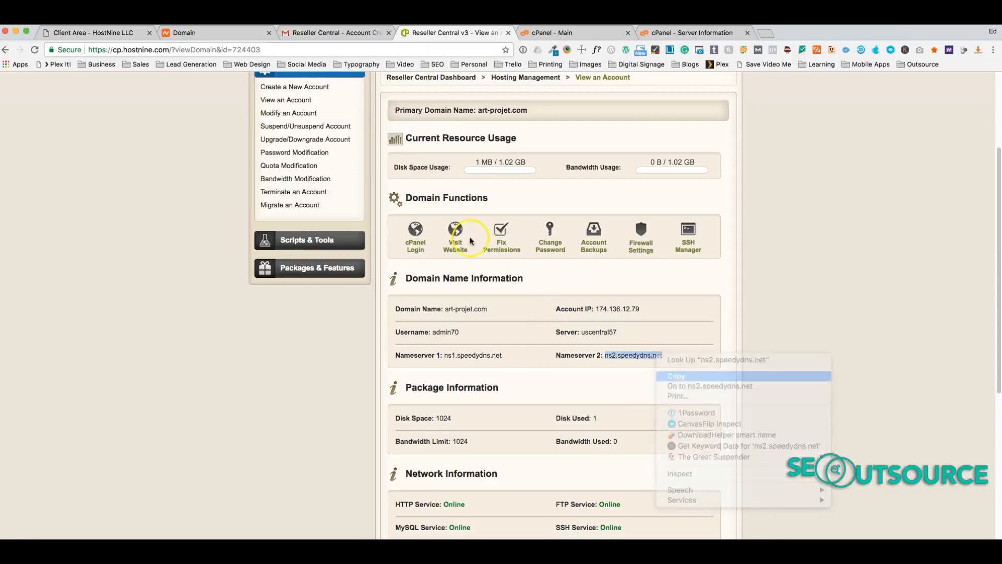
{"action": "left_click", "coordinate": [230, 32]}
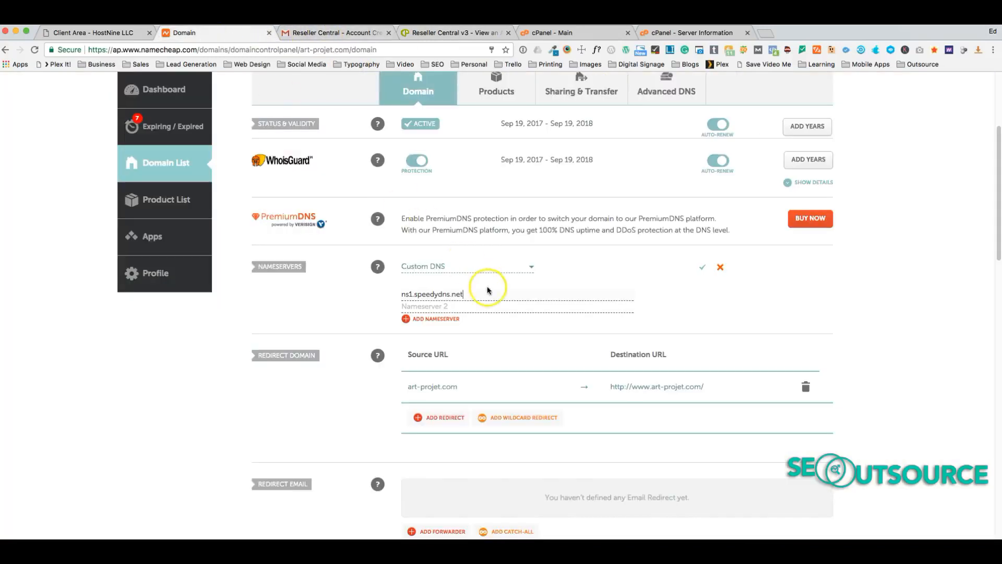
{"action": "right_click", "coordinate": [437, 309]}
{"action": "left_click", "coordinate": [459, 358]}
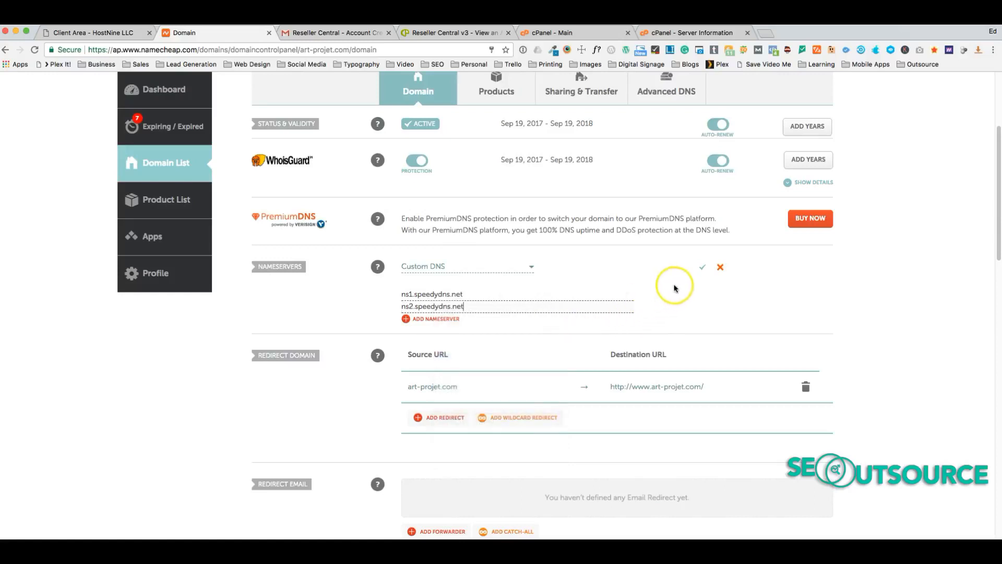
{"action": "left_click", "coordinate": [703, 267]}
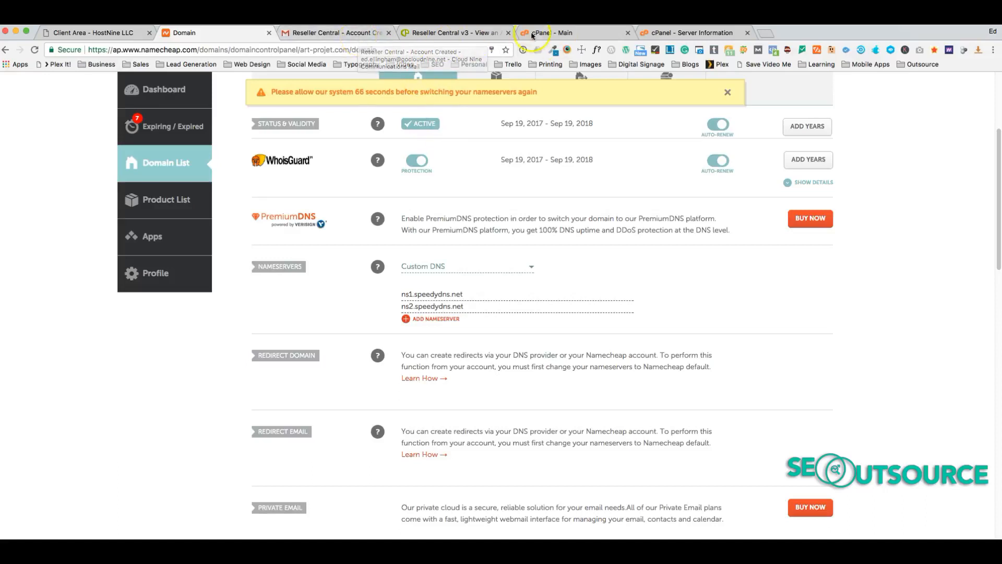
{"action": "left_click", "coordinate": [454, 35]}
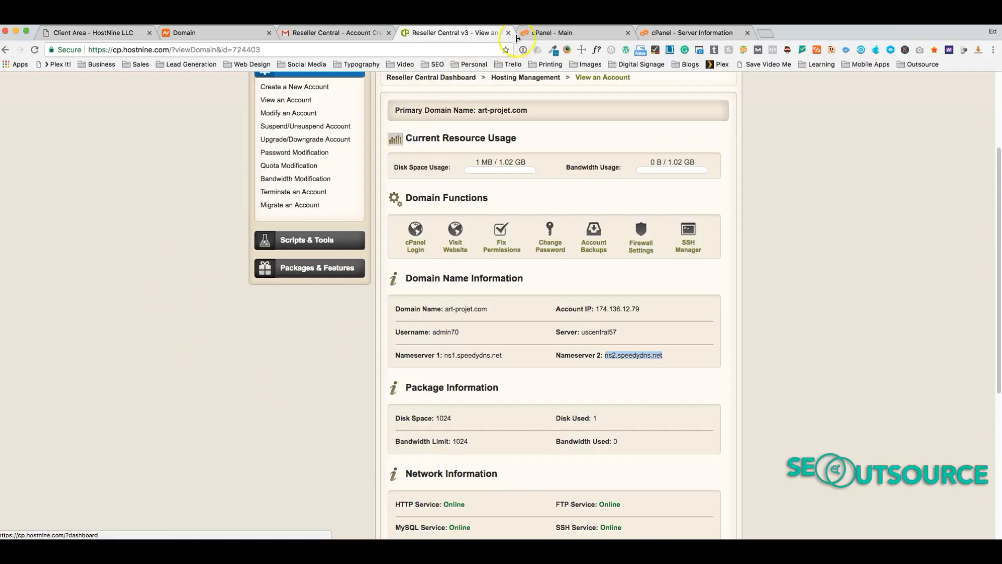
- Close the old cPanel Main and Server Information tabs, then log into art-projet.com's cPanel
{"action": "left_click", "coordinate": [541, 34]}
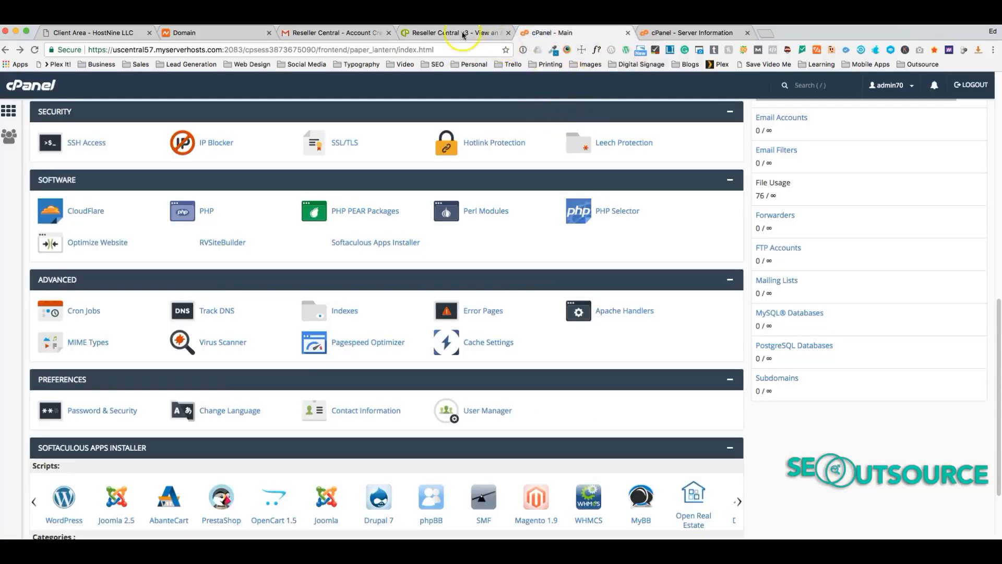
{"action": "left_click", "coordinate": [462, 33]}
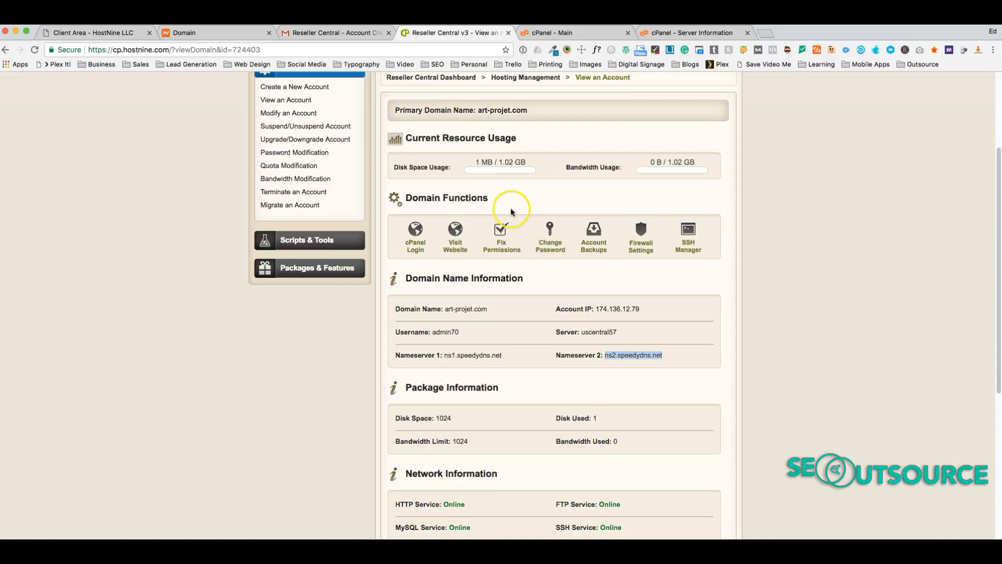
{"action": "scroll", "coordinate": [516, 209], "scroll_direction": "up", "scroll_amount": 3}
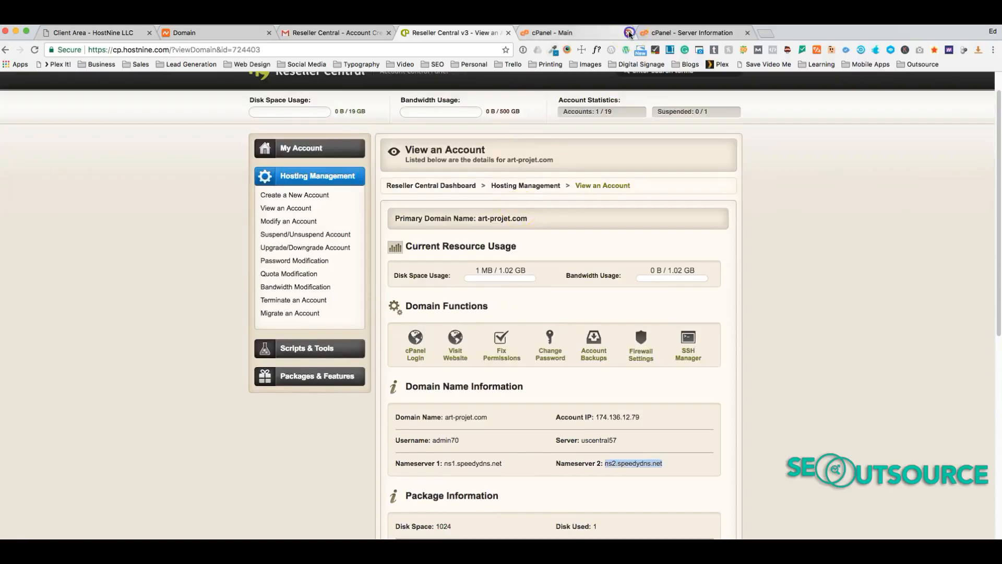
{"action": "left_click", "coordinate": [628, 33]}
{"action": "left_click", "coordinate": [628, 33]}
{"action": "left_click", "coordinate": [447, 303]}
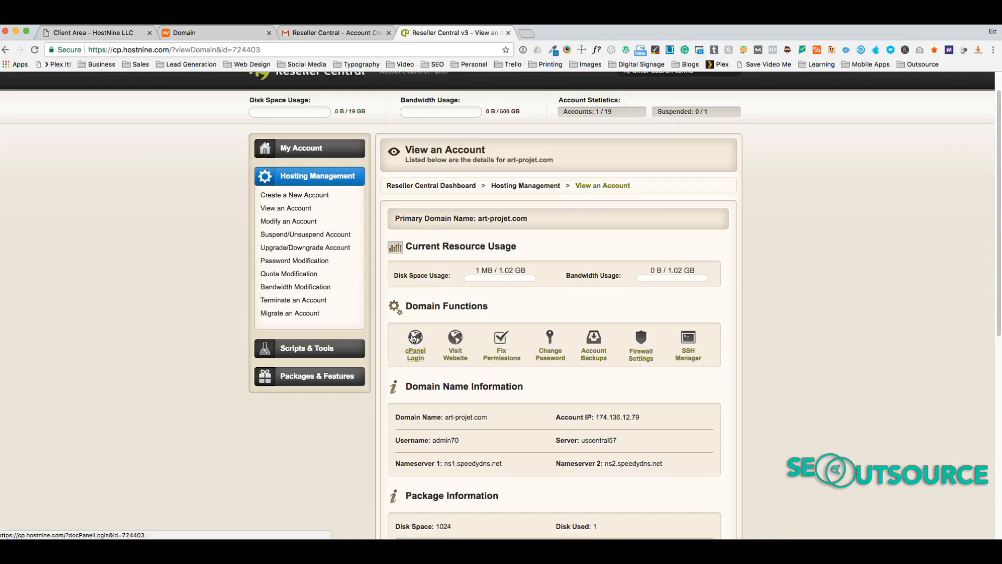
{"action": "left_click", "coordinate": [415, 338]}
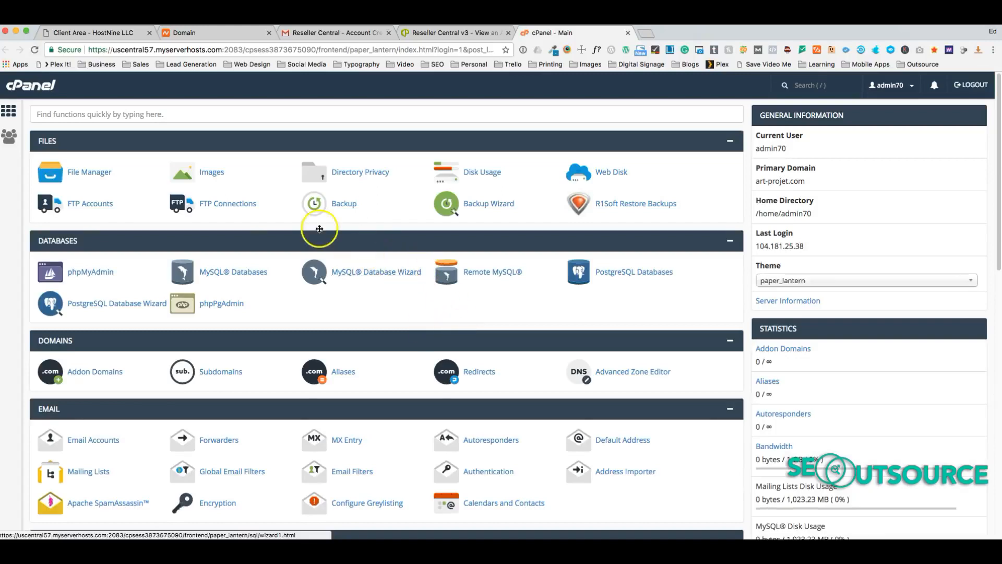
{"action": "left_click", "coordinate": [83, 174]}
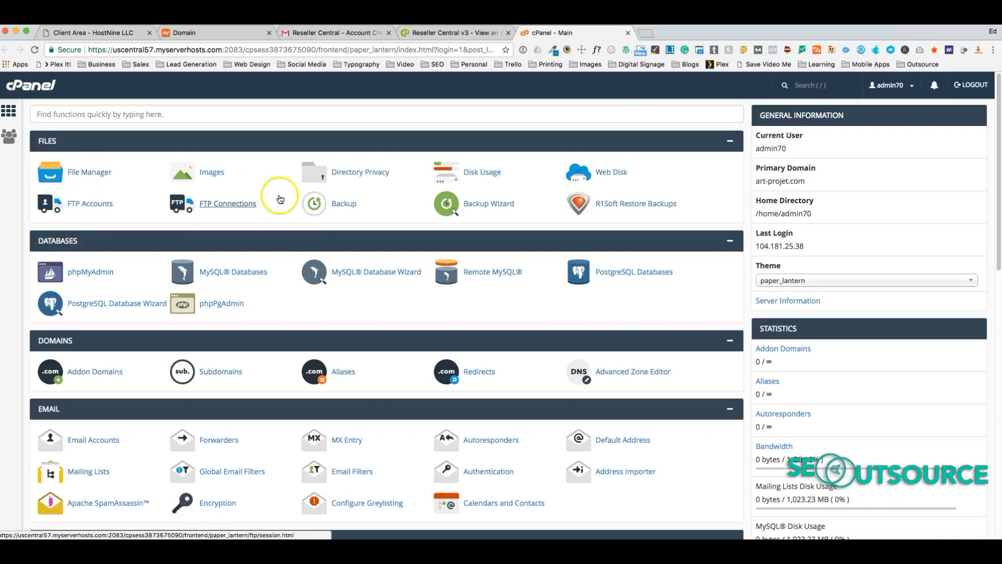
- Scroll to the Softaculous Apps Installer section and open the WordPress installer
{"action": "scroll", "coordinate": [278, 197], "scroll_direction": "down", "scroll_amount": 5}
{"action": "scroll", "coordinate": [276, 234], "scroll_direction": "down", "scroll_amount": 6}
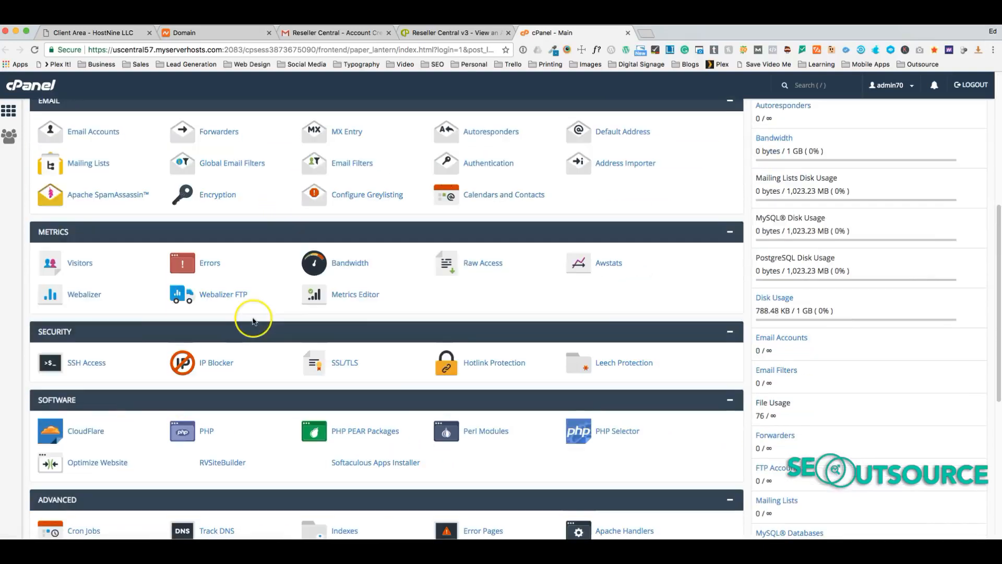
{"action": "scroll", "coordinate": [265, 316], "scroll_direction": "down", "scroll_amount": 1}
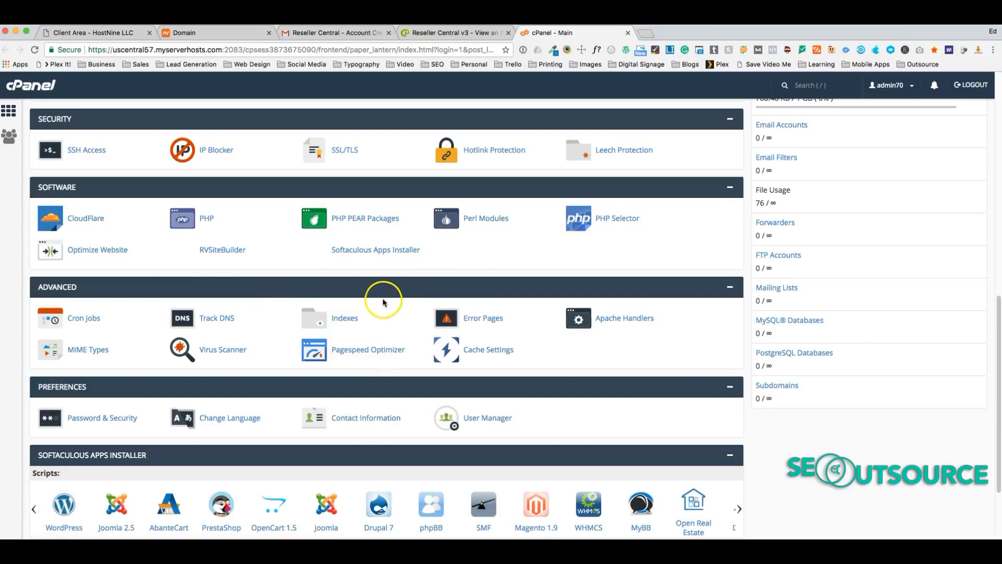
{"action": "scroll", "coordinate": [384, 303], "scroll_direction": "down", "scroll_amount": 3}
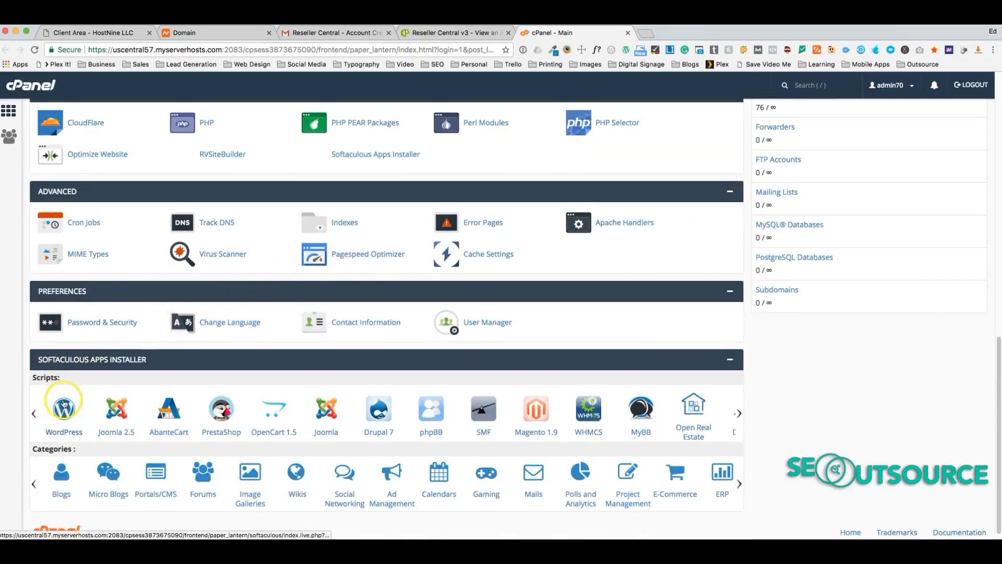
{"action": "left_click", "coordinate": [64, 413]}
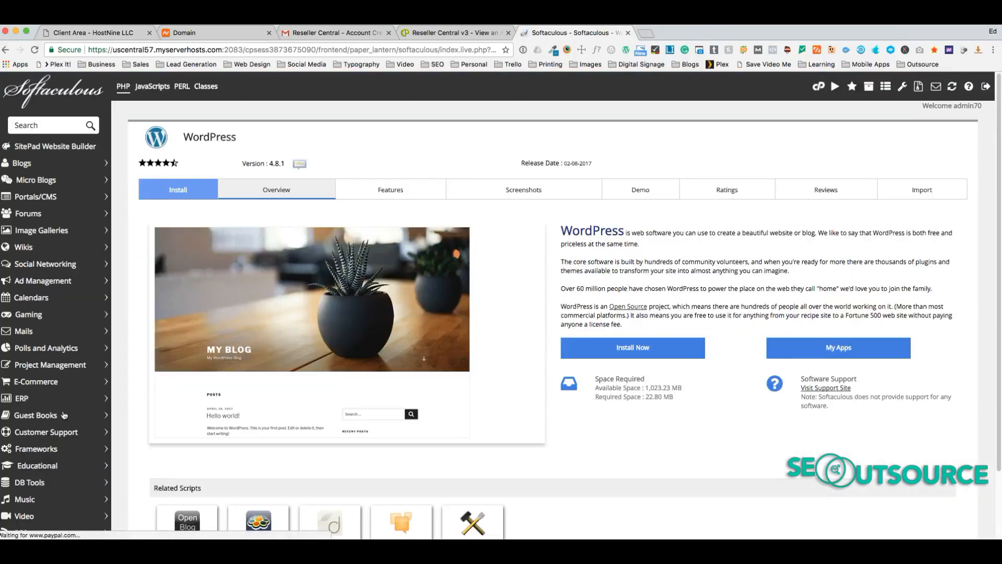
{"action": "left_click", "coordinate": [624, 354]}
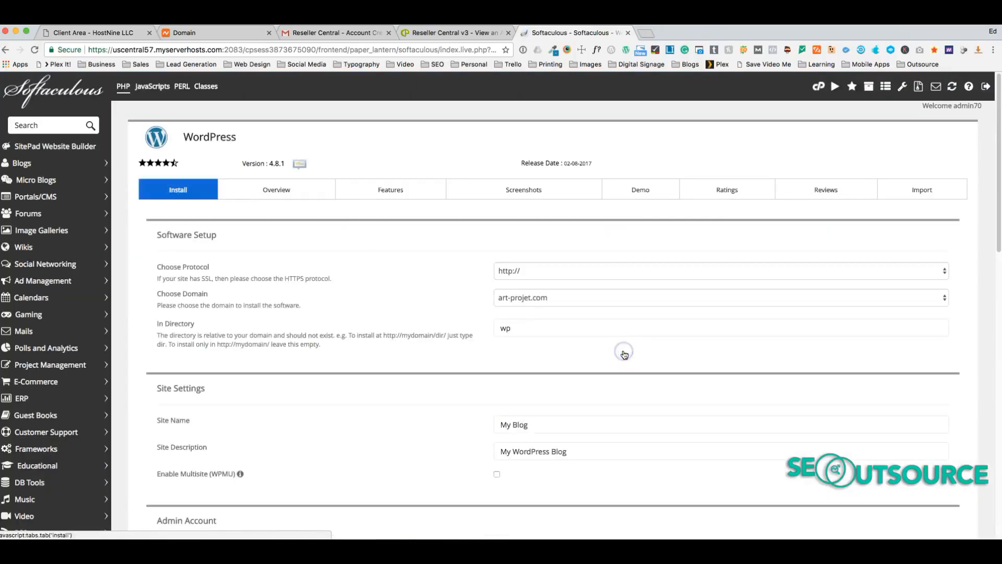
{"action": "left_click", "coordinate": [532, 272]}
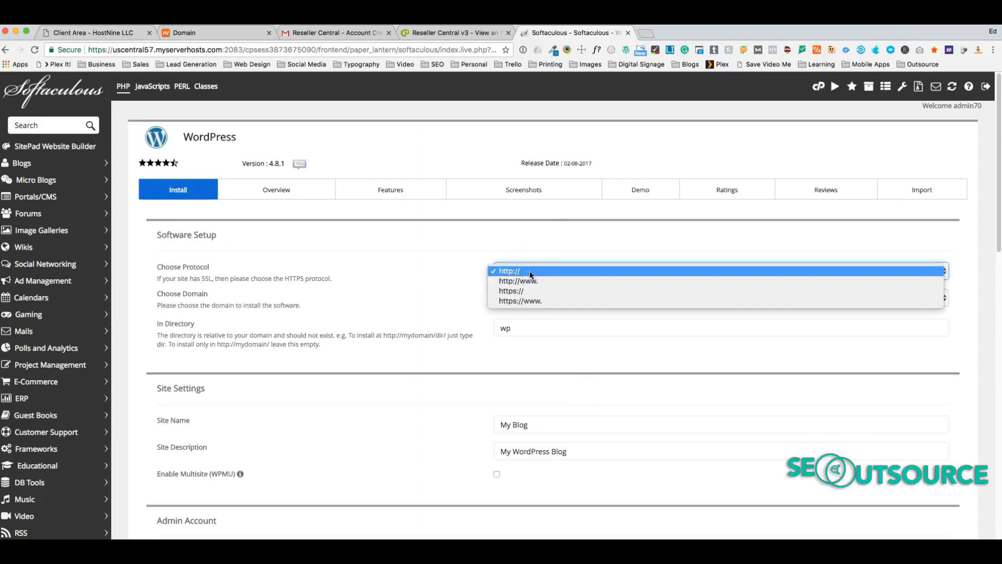
{"action": "left_click", "coordinate": [450, 268]}
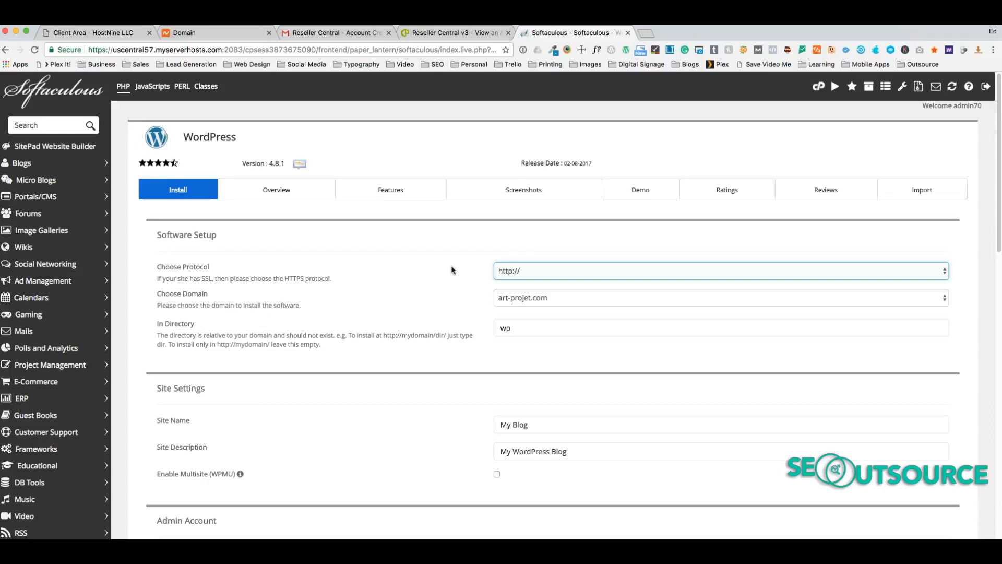
{"action": "left_click", "coordinate": [515, 269]}
{"action": "left_click", "coordinate": [550, 269]}
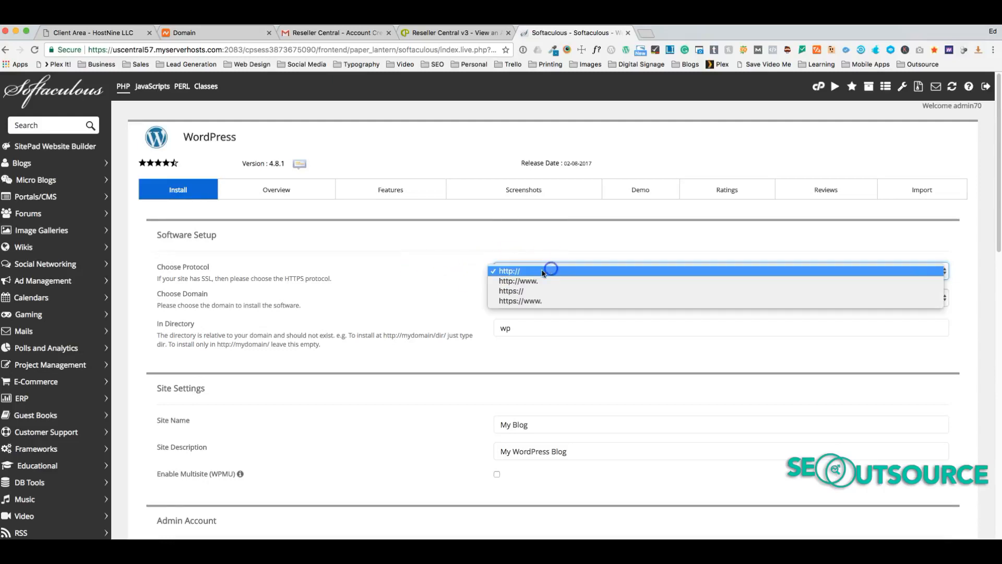
{"action": "left_click", "coordinate": [509, 271]}
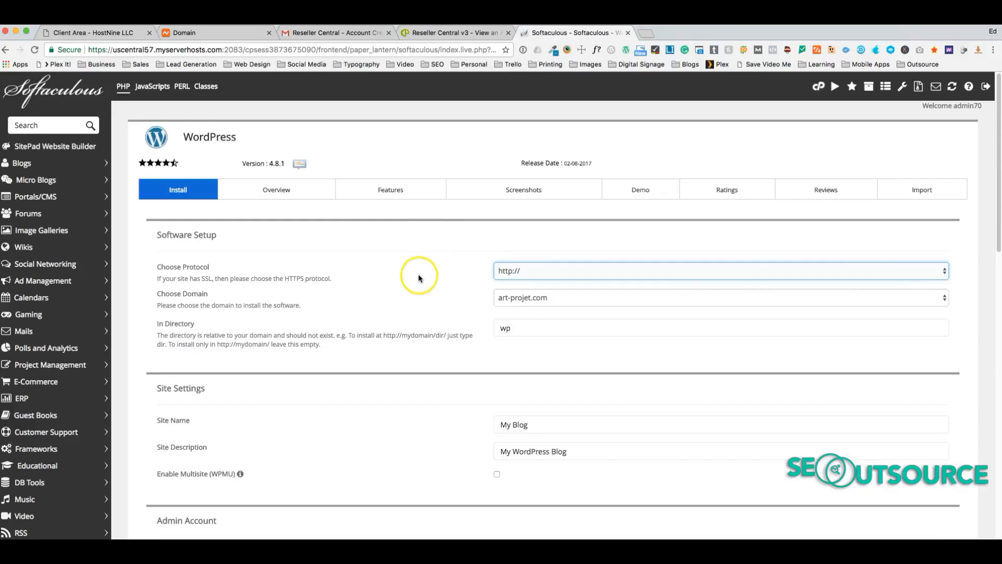
{"action": "double_click", "coordinate": [506, 327]}
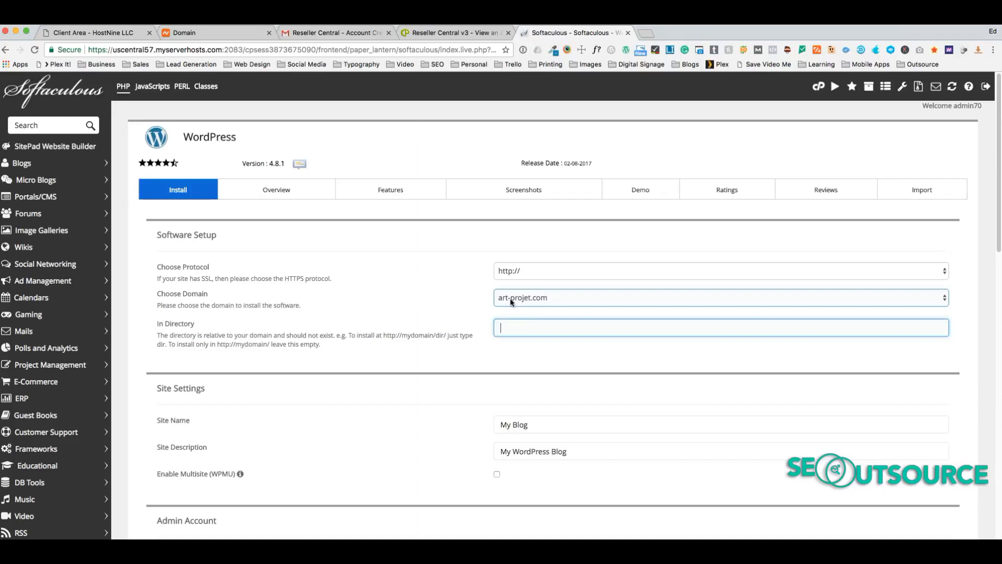
{"action": "scroll", "coordinate": [458, 318], "scroll_direction": "down", "scroll_amount": 3}
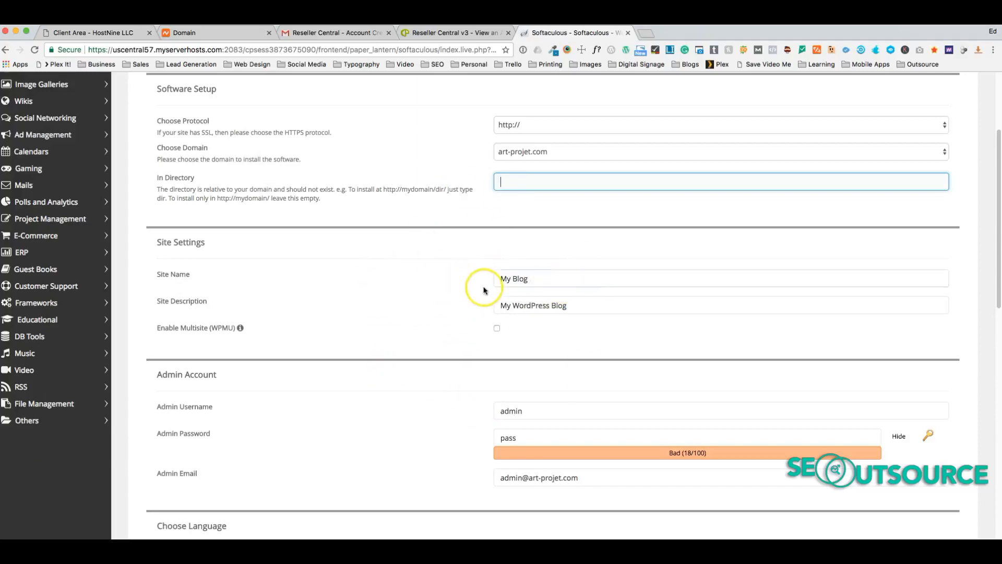
- Fill in the admin username and replace the admin password with a newly generated one
{"action": "scroll", "coordinate": [440, 312], "scroll_direction": "down", "scroll_amount": 1}
{"action": "scroll", "coordinate": [439, 313], "scroll_direction": "down", "scroll_amount": 3}
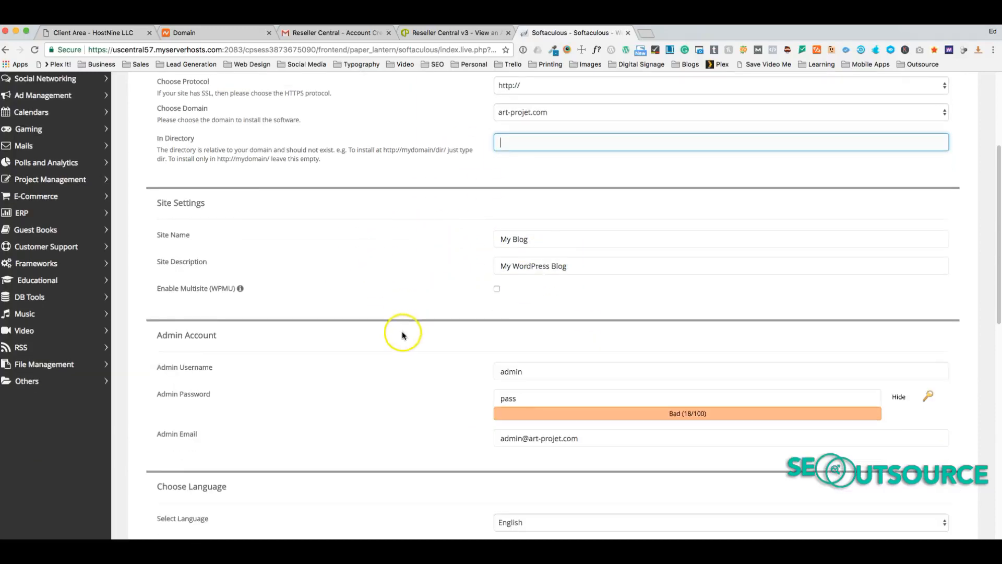
{"action": "left_click_drag", "start_coordinate": [539, 312], "coordinate": [464, 310]}
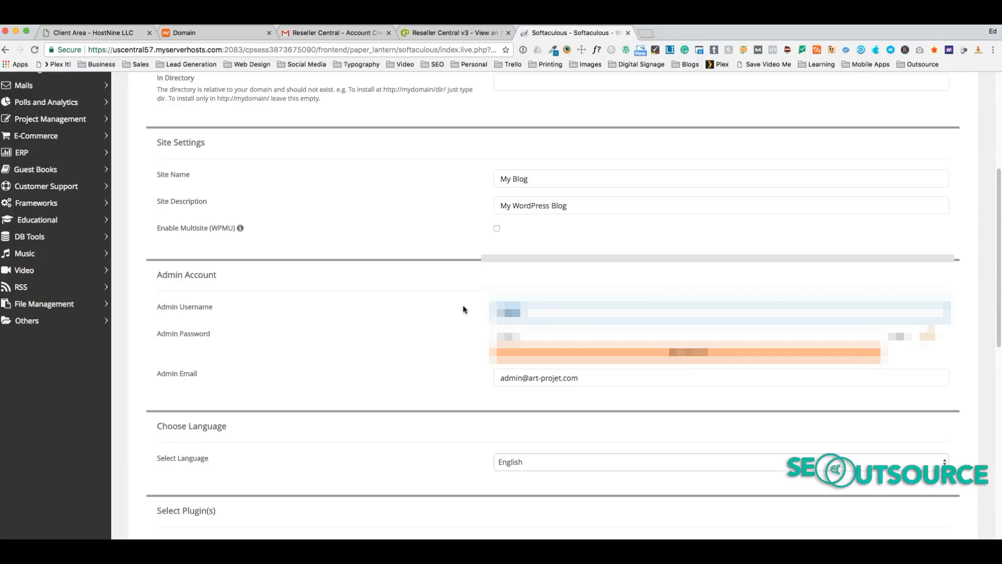
{"action": "type", "text": "ed"}
{"action": "left_click", "coordinate": [536, 327]}
{"action": "left_click_drag", "start_coordinate": [537, 335], "coordinate": [483, 329]}
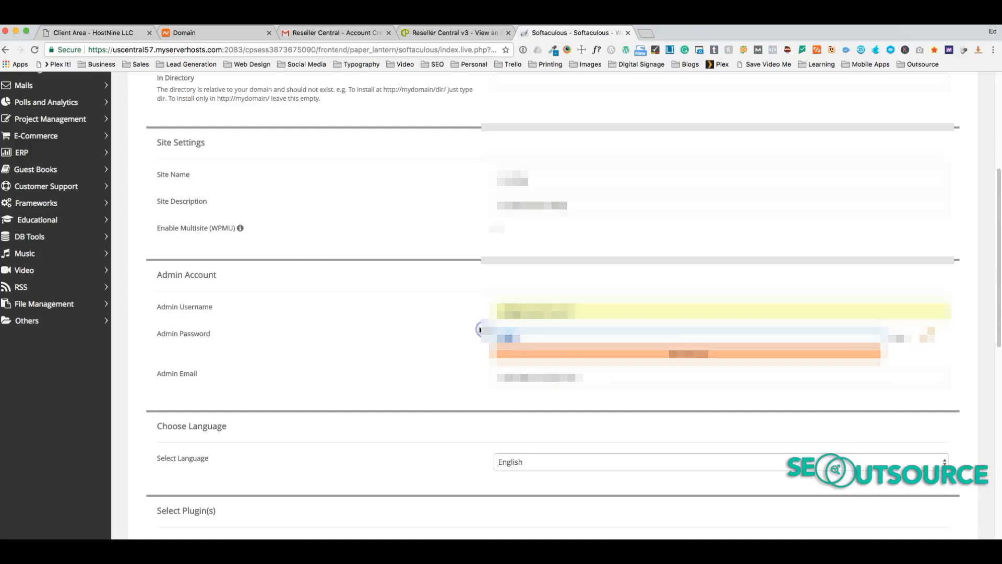
{"action": "key", "text": "BackSpace"}
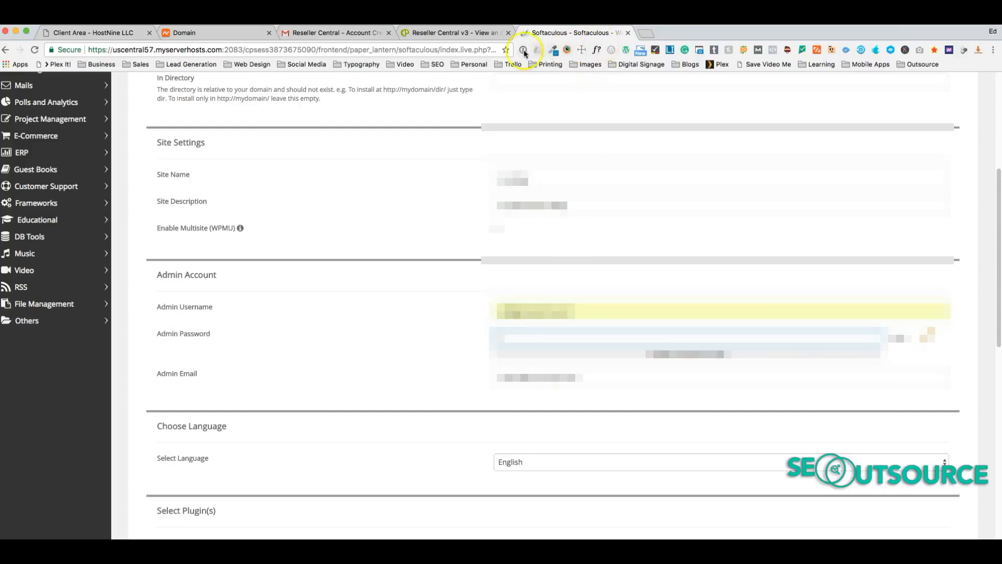
{"action": "left_click", "coordinate": [523, 49]}
{"action": "left_click", "coordinate": [594, 84]}
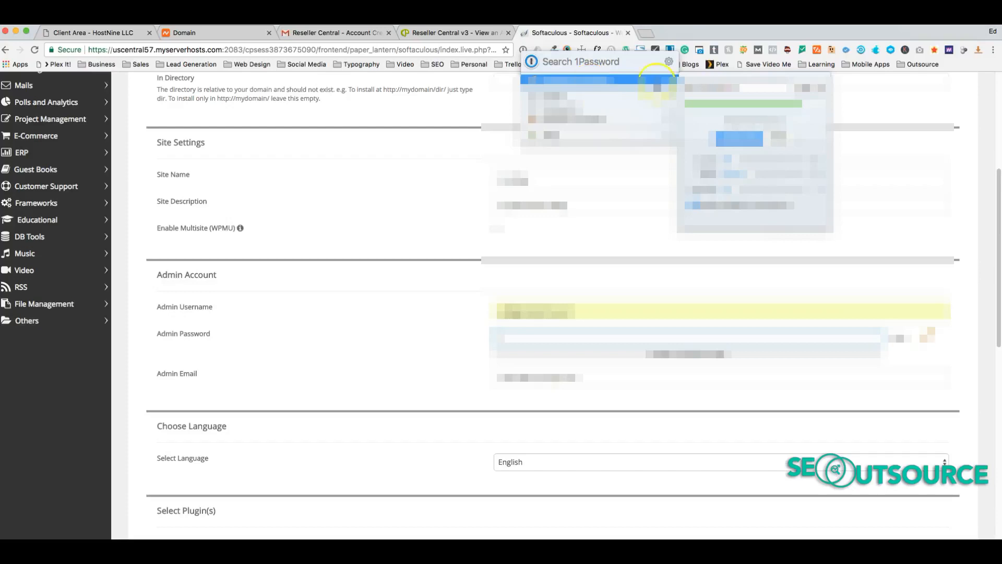
{"action": "left_click", "coordinate": [798, 88]}
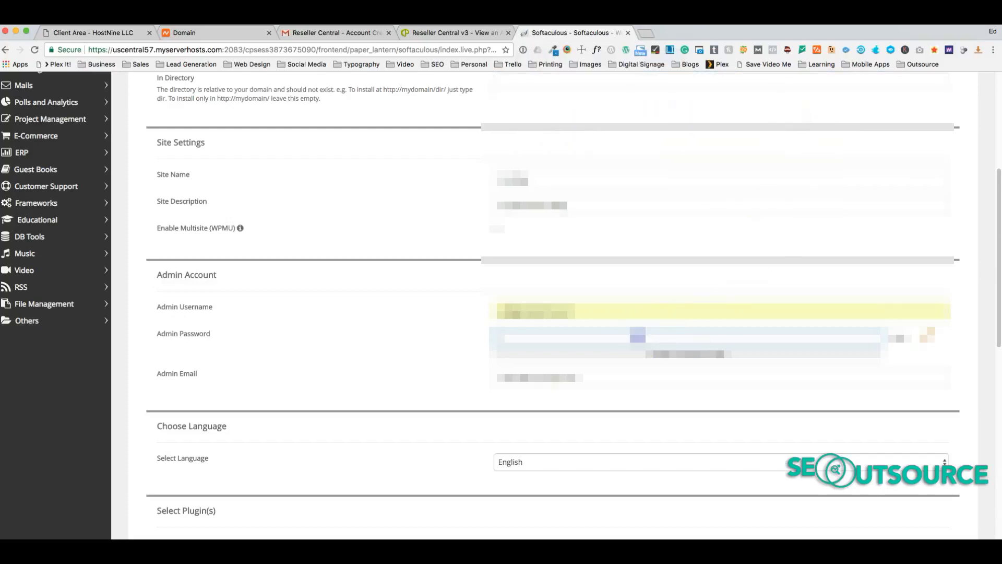
{"action": "left_click", "coordinate": [927, 337]}
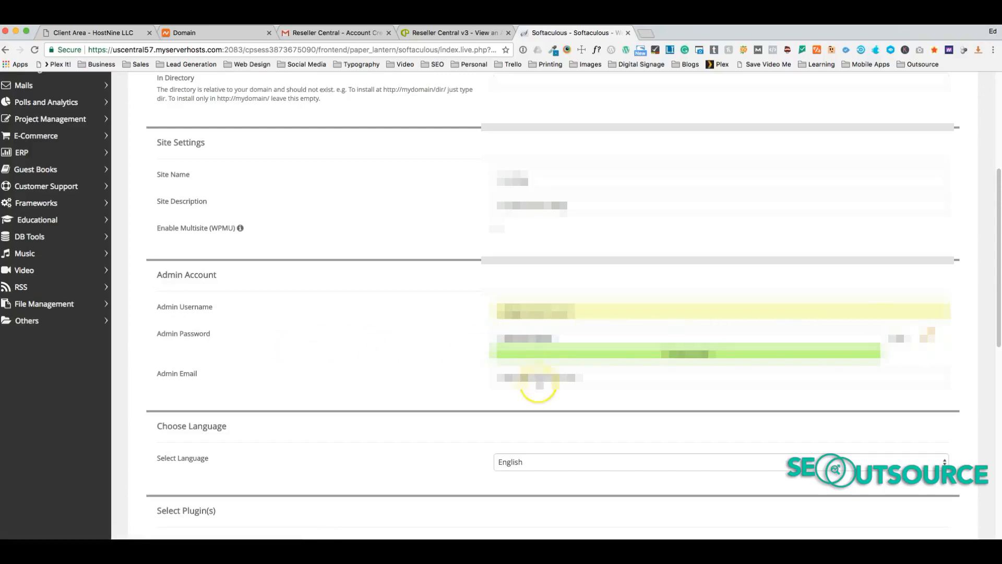
- Enter the admin email and enable the Limit Login Attempts (Loginizer) plugin
{"action": "left_click", "coordinate": [540, 379]}
{"action": "left_click_drag", "start_coordinate": [540, 379], "coordinate": [452, 376]}
{"action": "type", "text": "ed"}
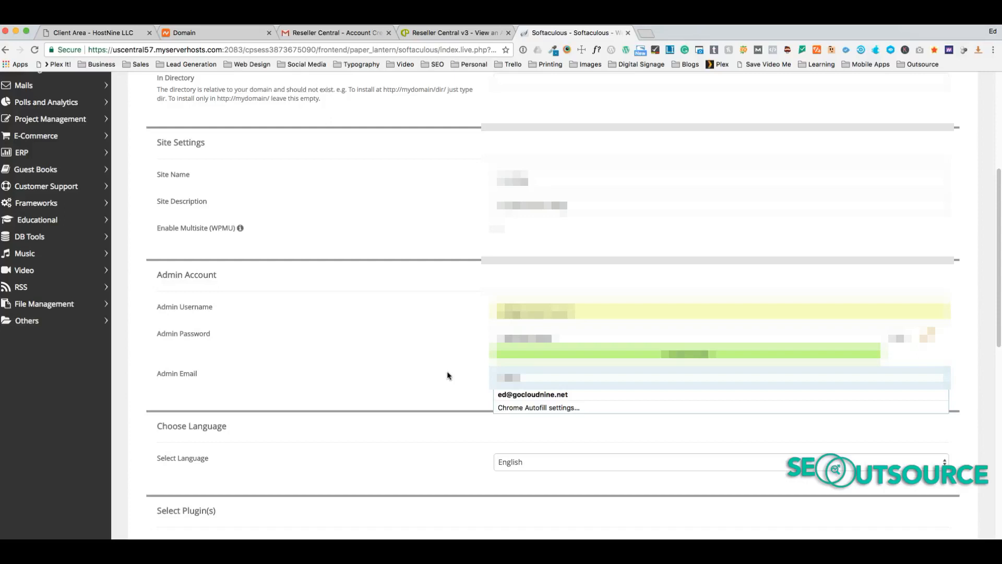
{"action": "left_click", "coordinate": [443, 373]}
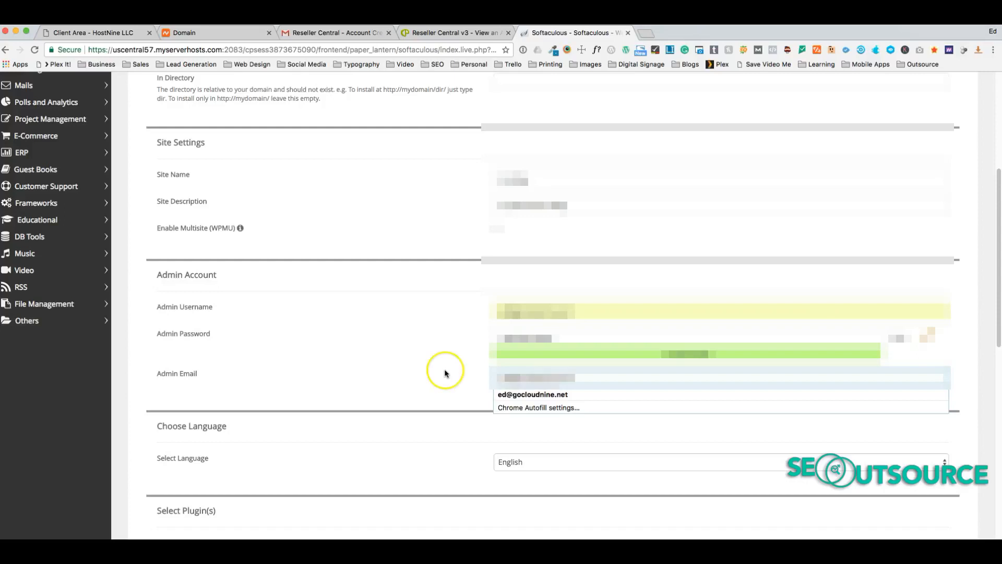
{"action": "scroll", "coordinate": [430, 338], "scroll_direction": "down", "scroll_amount": 3}
{"action": "scroll", "coordinate": [430, 336], "scroll_direction": "down", "scroll_amount": 2}
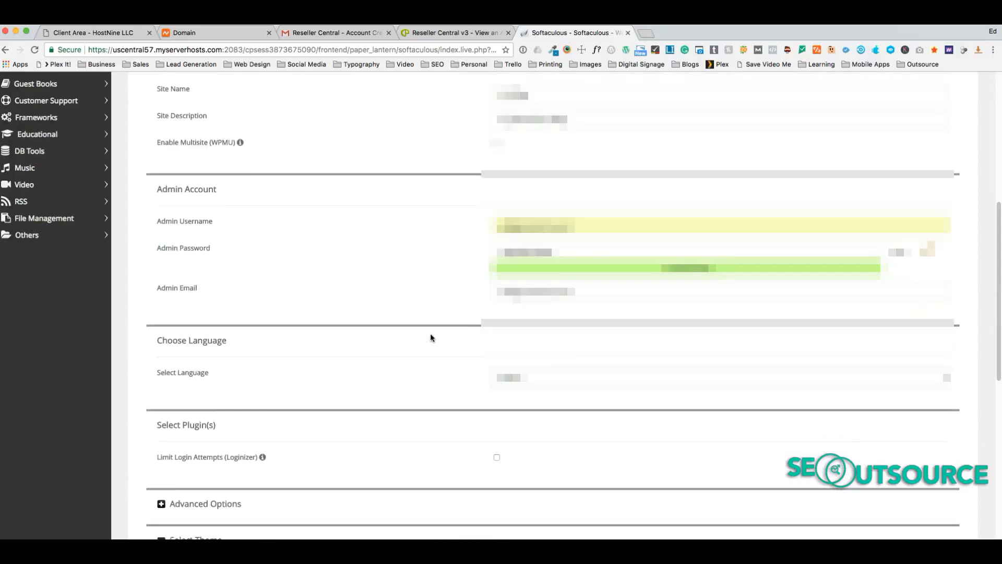
{"action": "left_click", "coordinate": [496, 416]}
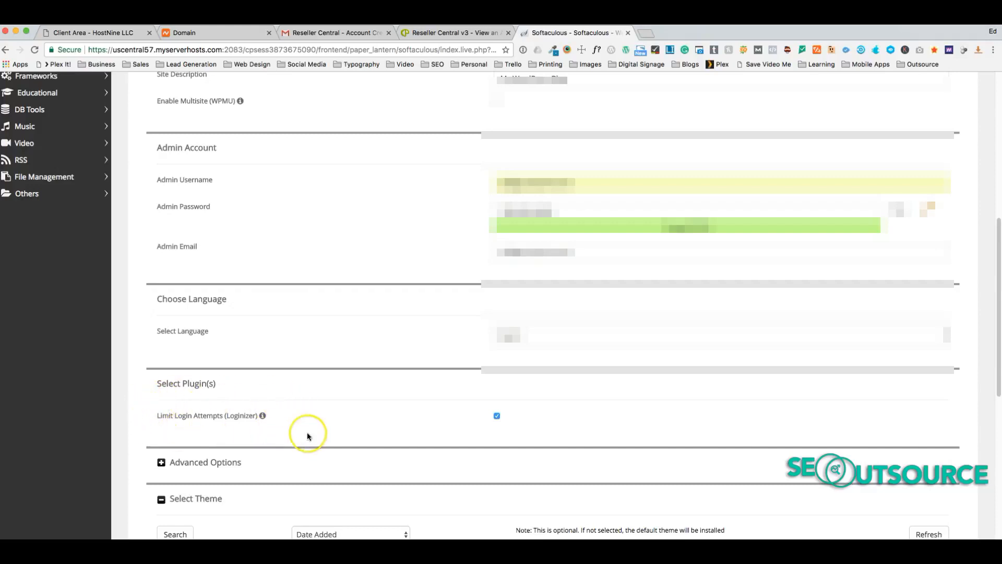
{"action": "scroll", "coordinate": [402, 391], "scroll_direction": "down", "scroll_amount": 3}
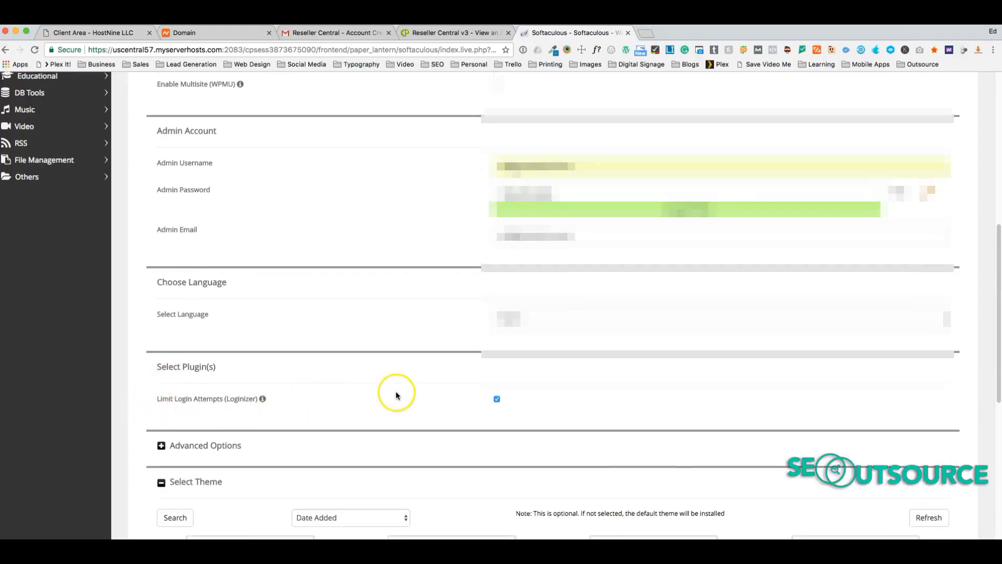
{"action": "scroll", "coordinate": [399, 359], "scroll_direction": "down", "scroll_amount": 8}
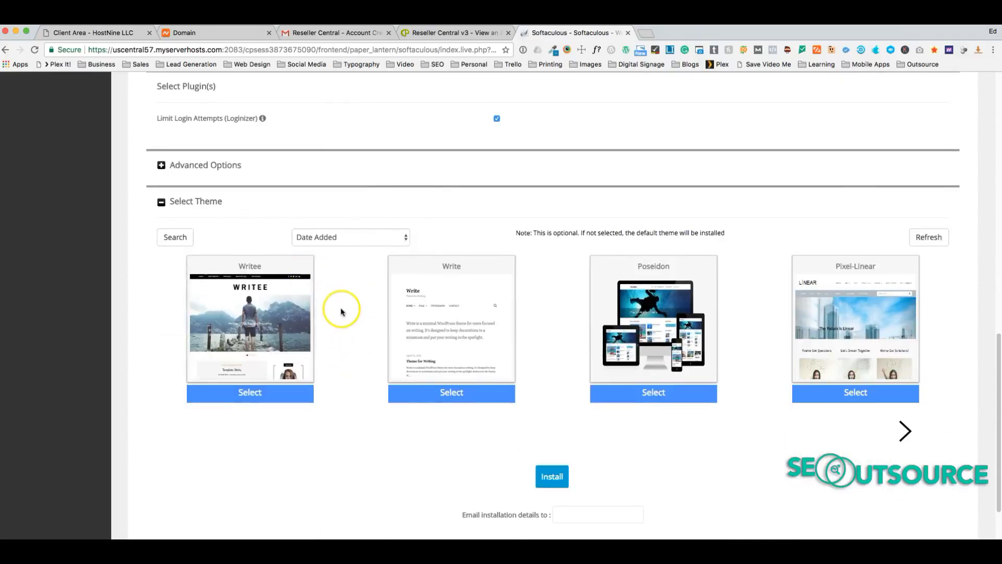
- Pick the Writee theme and launch the WordPress installation
{"action": "left_click", "coordinate": [162, 165]}
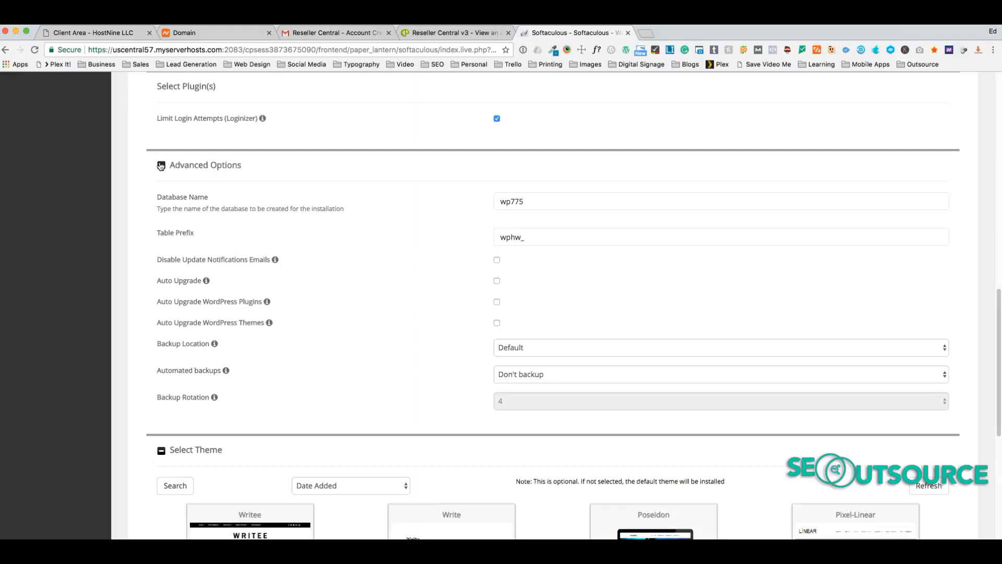
{"action": "left_click", "coordinate": [161, 165]}
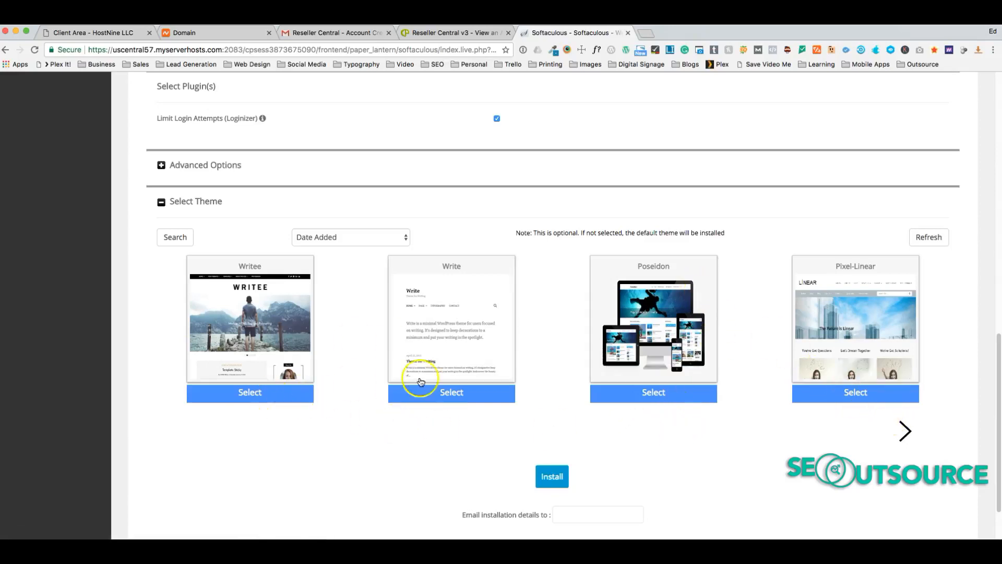
{"action": "left_click", "coordinate": [225, 397]}
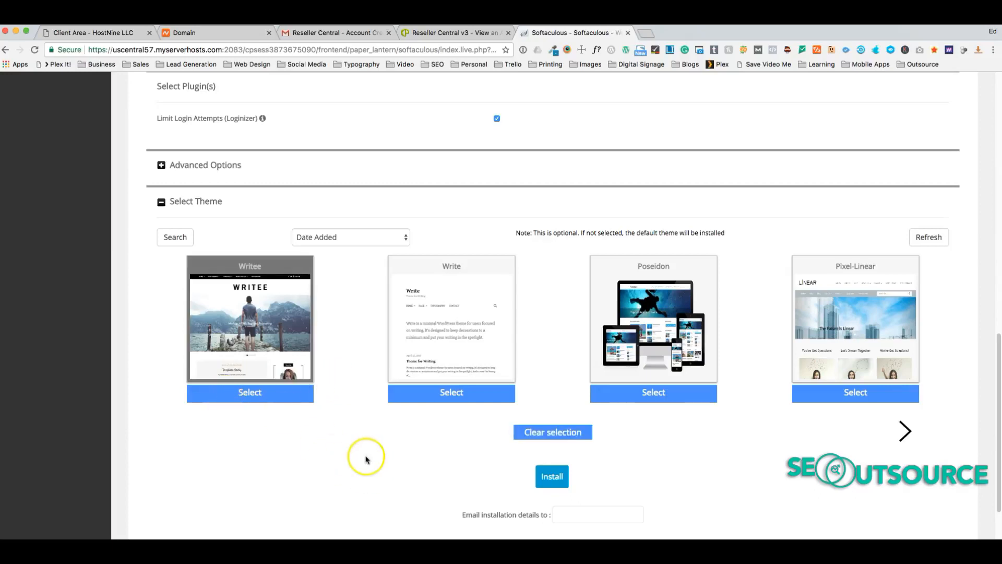
{"action": "scroll", "coordinate": [543, 465], "scroll_direction": "down", "scroll_amount": 3}
{"action": "left_click", "coordinate": [552, 410]}
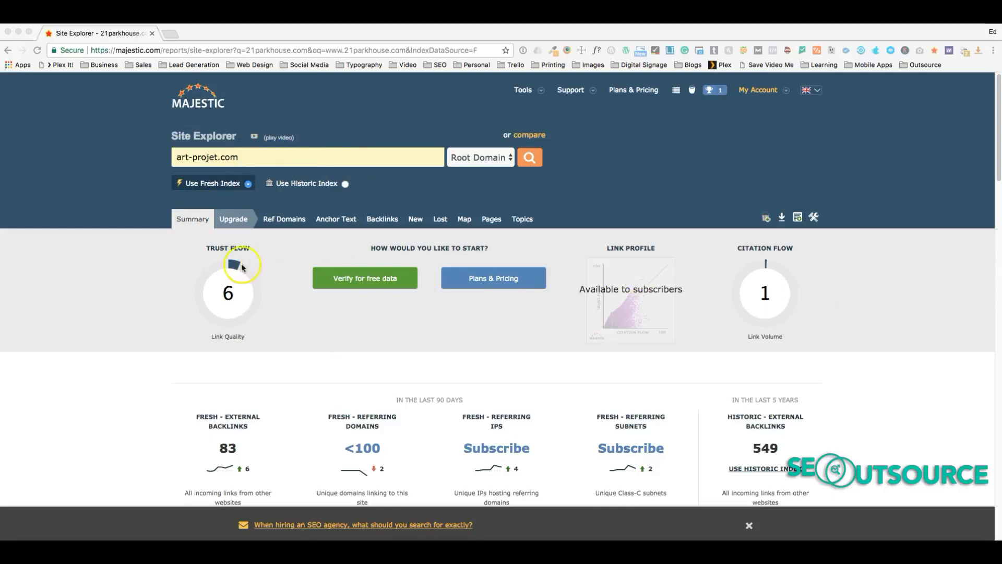
{"action": "left_click", "coordinate": [249, 161]}
{"action": "left_click", "coordinate": [529, 159]}
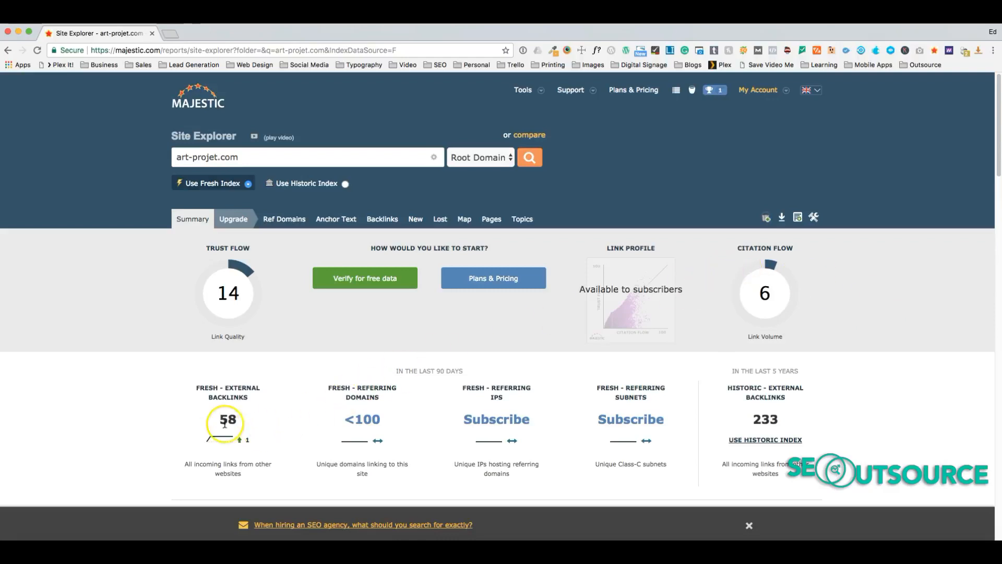
{"action": "left_click", "coordinate": [175, 164]}
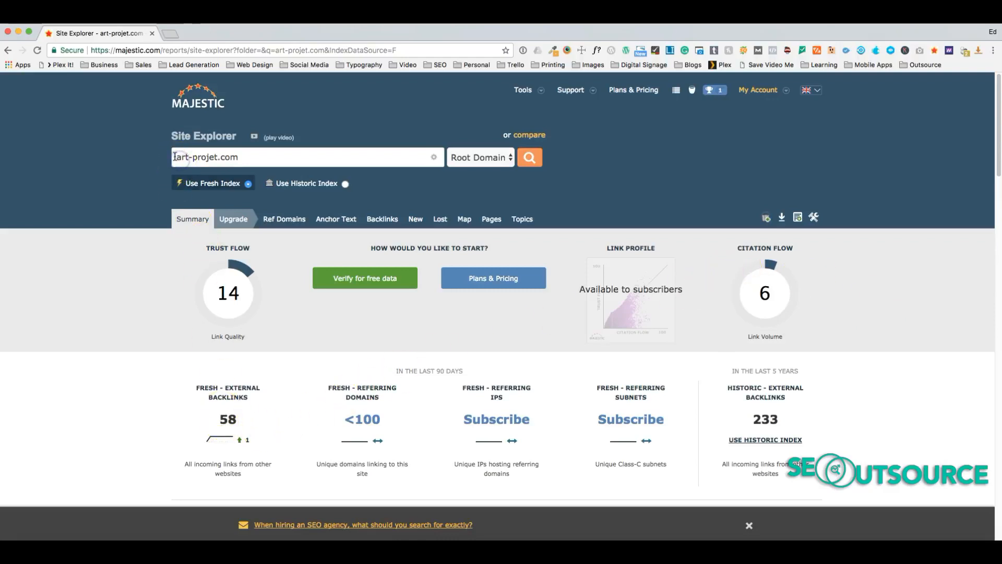
{"action": "type", "text": "www."}
{"action": "key", "text": "Return"}
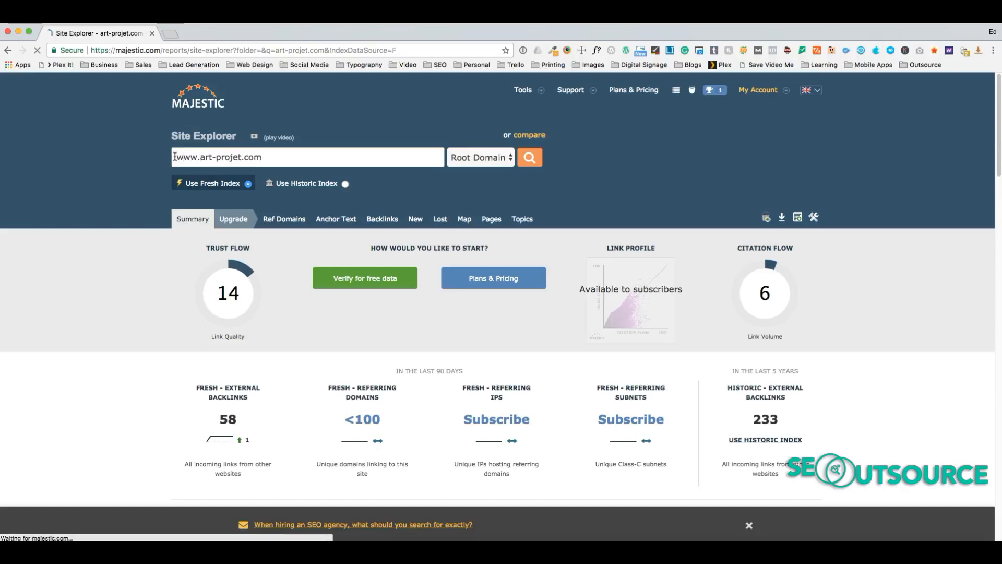
{"action": "left_click", "coordinate": [230, 316]}
{"action": "left_click", "coordinate": [228, 433]}
{"action": "left_click", "coordinate": [236, 330]}
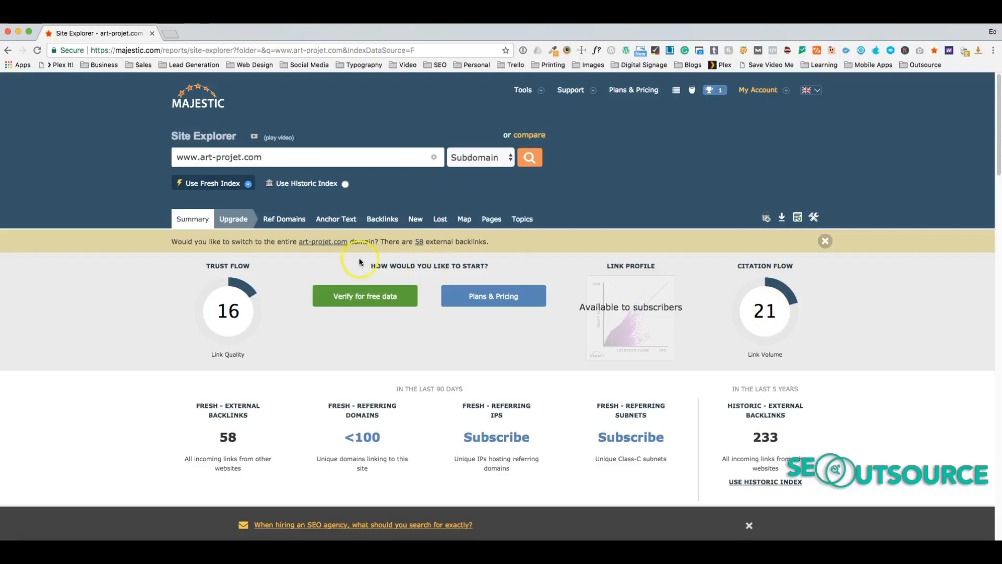
{"action": "left_click", "coordinate": [398, 244]}
- Switch the lookup scope to URL and check the https address, which returns no results
{"action": "left_click", "coordinate": [493, 158]}
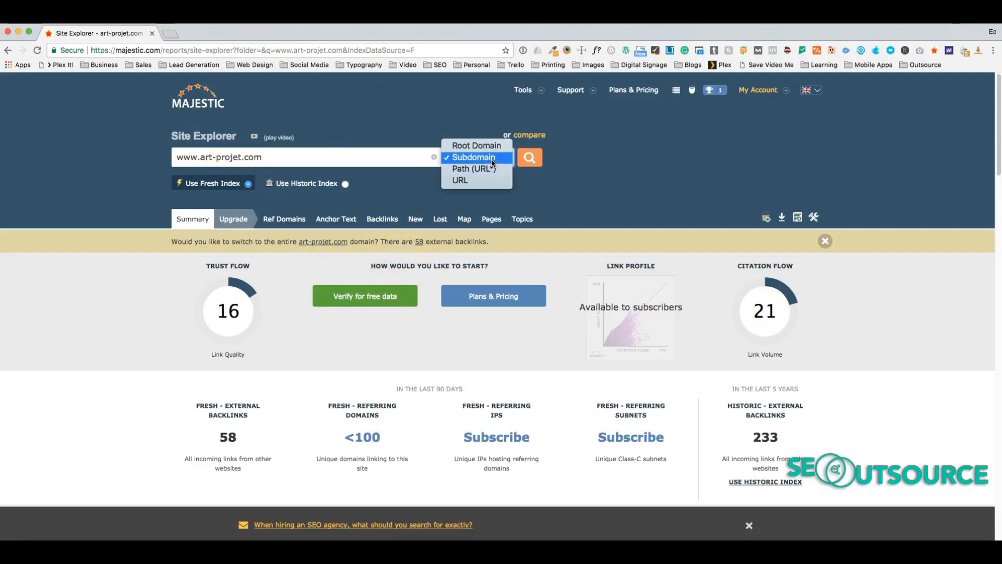
{"action": "left_click", "coordinate": [470, 182]}
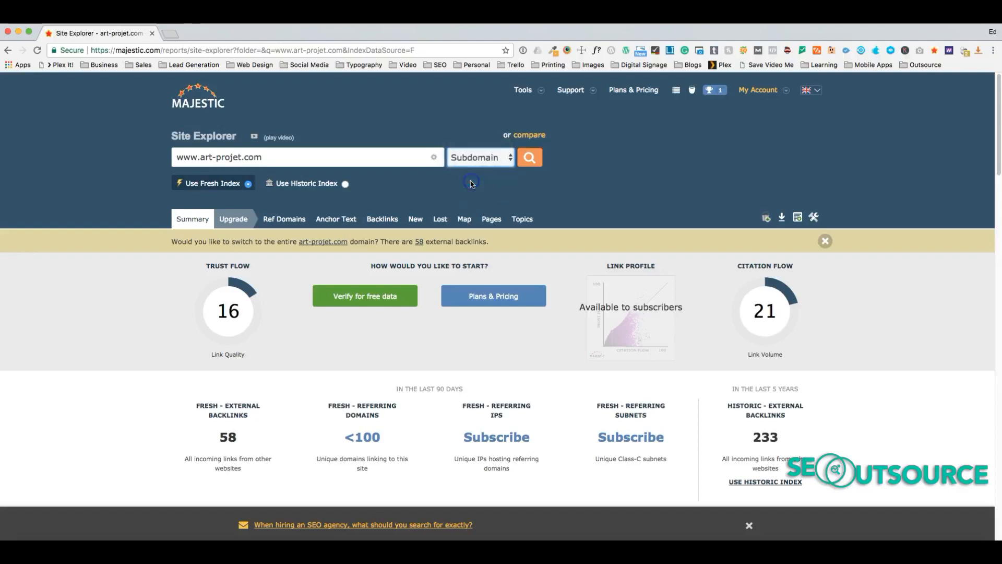
{"action": "left_click", "coordinate": [164, 171]}
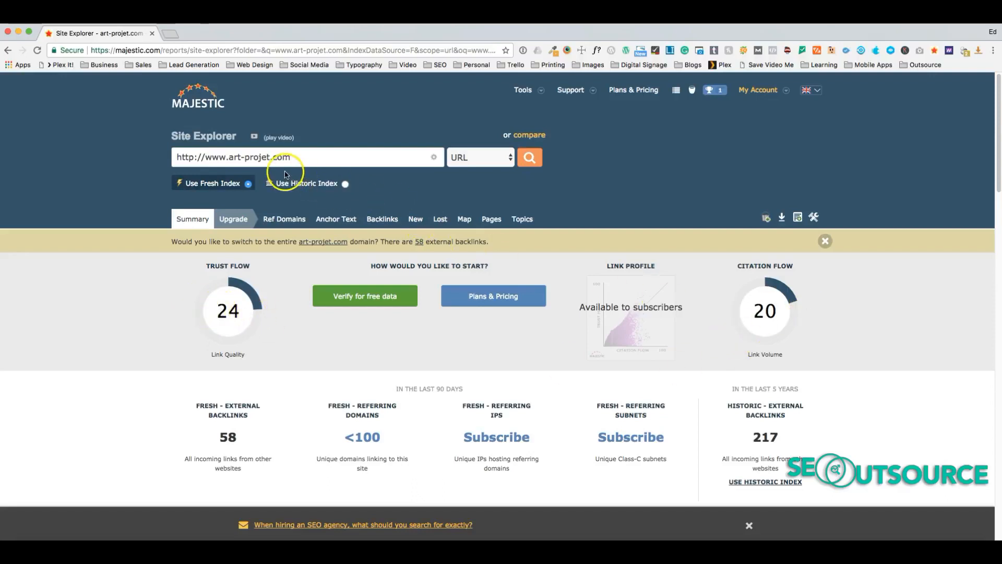
{"action": "left_click", "coordinate": [196, 157]}
{"action": "type", "text": "s"}
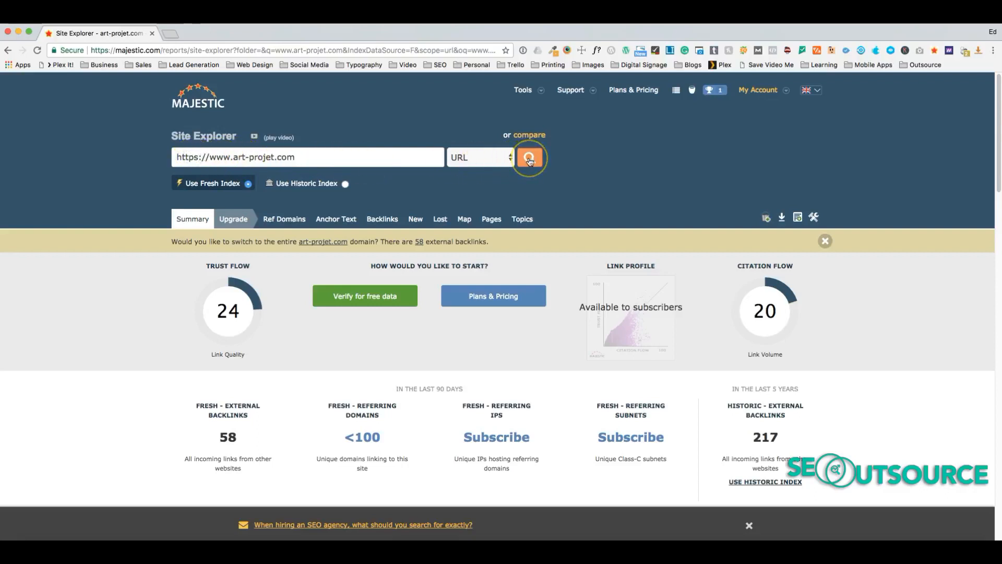
{"action": "left_click", "coordinate": [529, 159]}
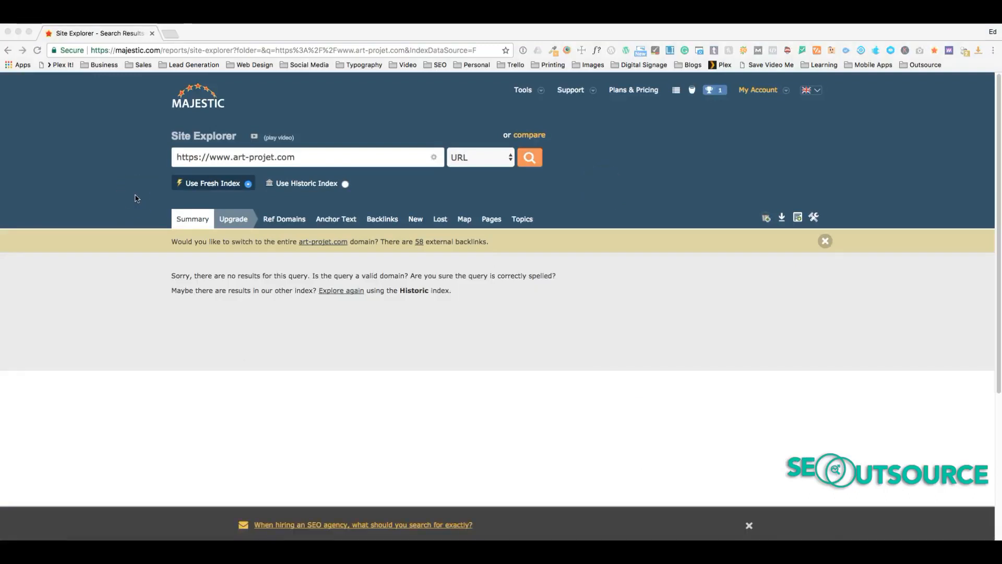
{"action": "left_click", "coordinate": [194, 159]}
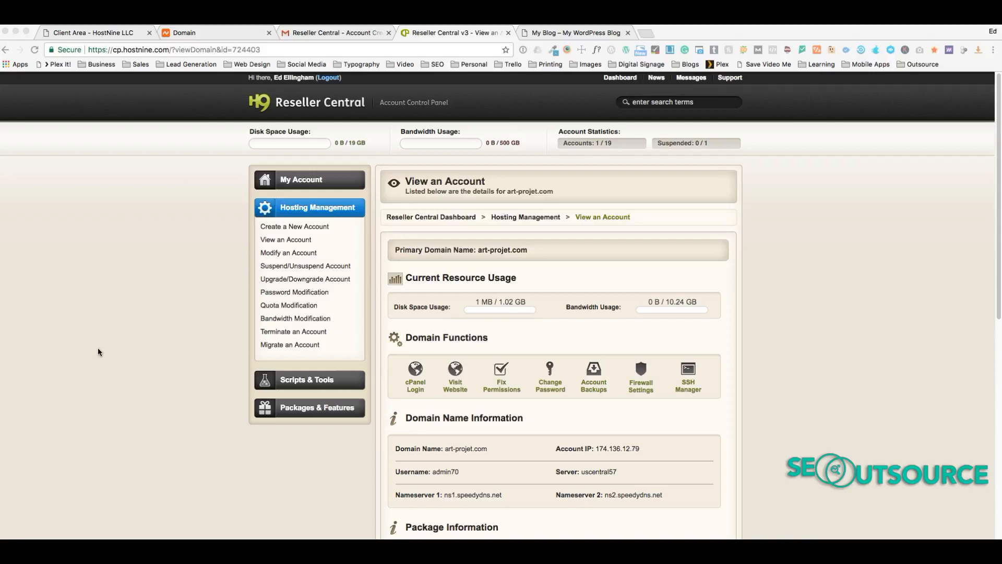
- From the My Blog tab, go to art-projet.com/wp-admin
{"action": "left_click", "coordinate": [541, 33]}
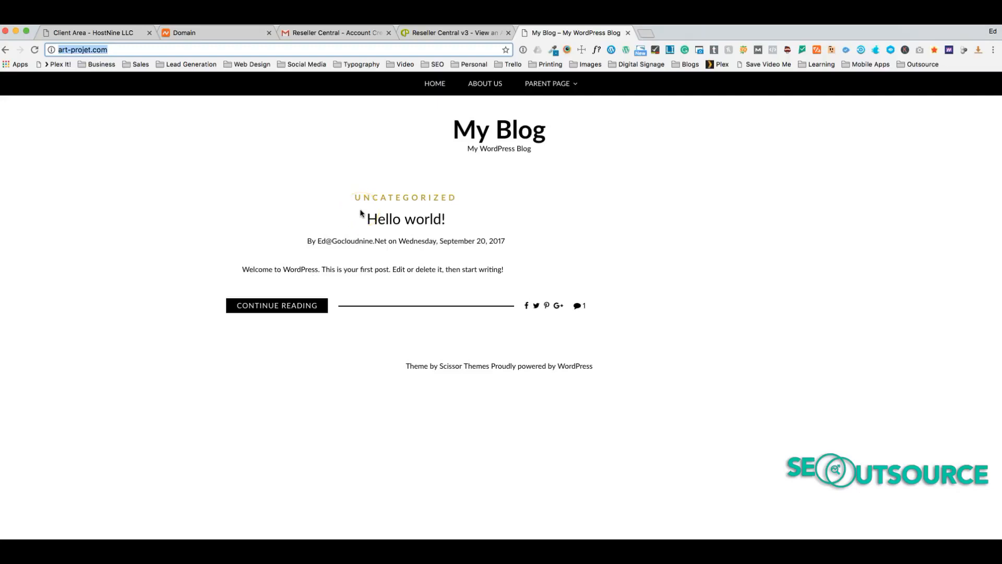
{"action": "left_click", "coordinate": [125, 51]}
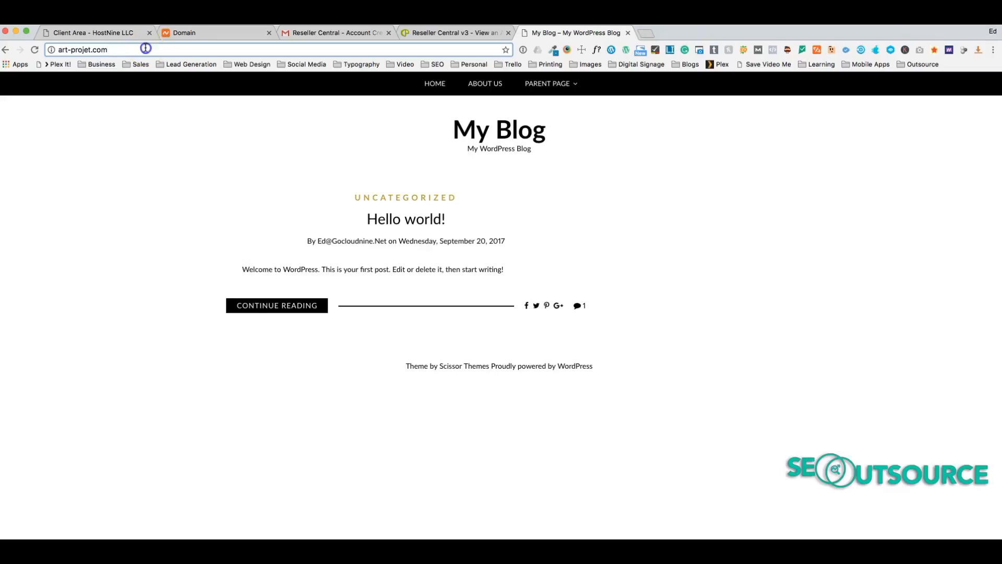
{"action": "type", "text": "/"}
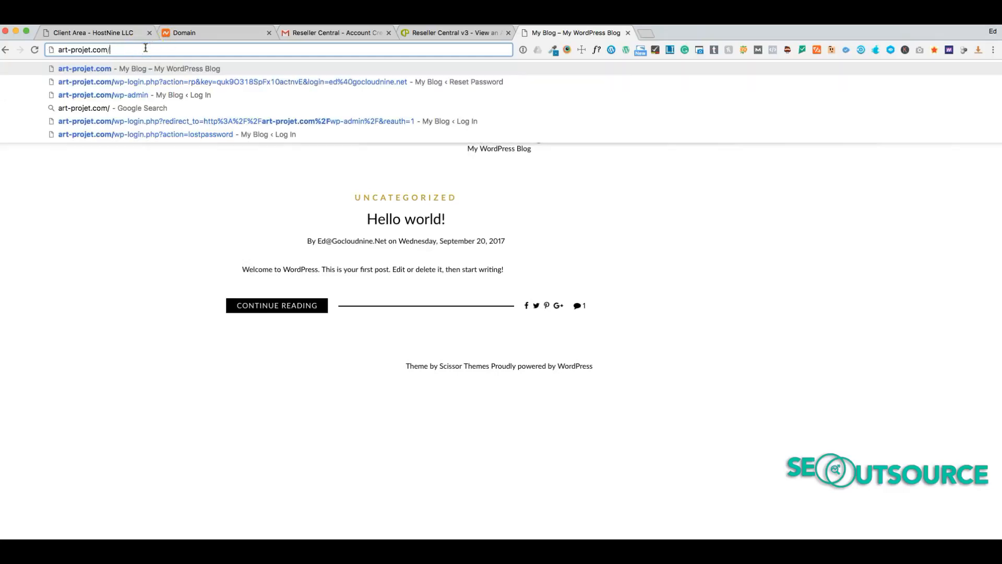
{"action": "type", "text": "wp-admin"}
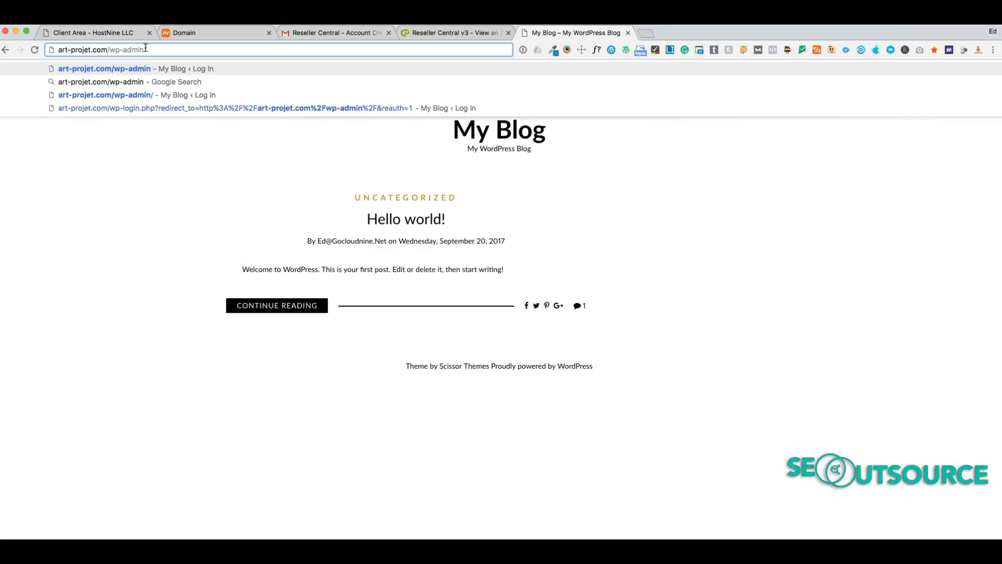
{"action": "key", "text": "Return"}
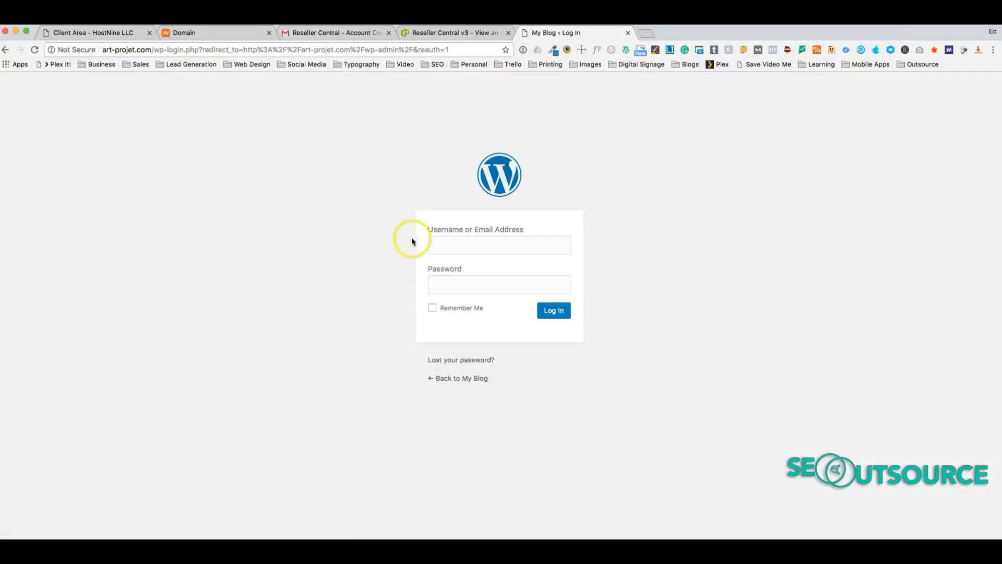
- Log in to WordPress with the saved Art-Projet login from 1Password and open Updates
{"action": "left_click", "coordinate": [449, 245]}
{"action": "left_click", "coordinate": [523, 50]}
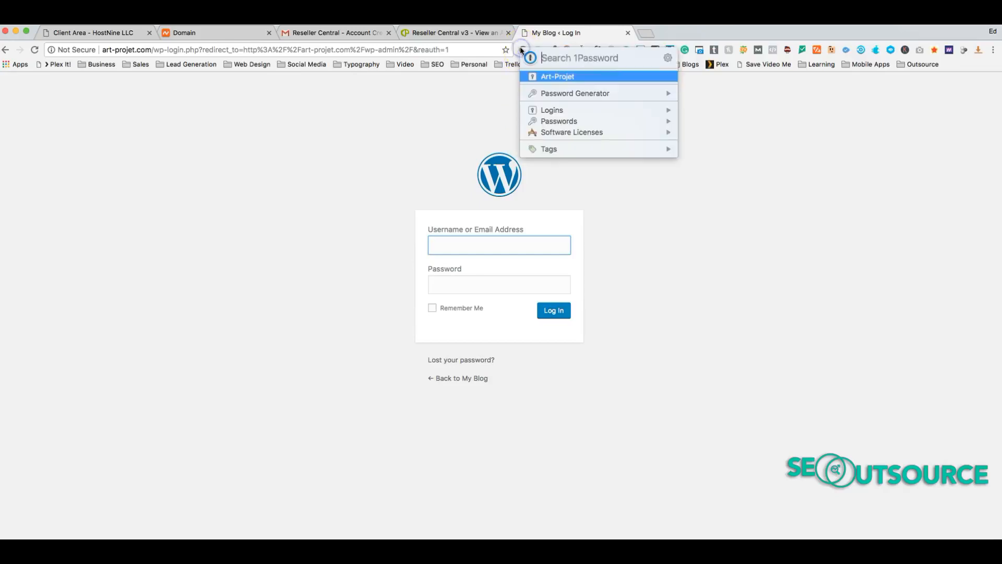
{"action": "mouse_move", "coordinate": [561, 81]}
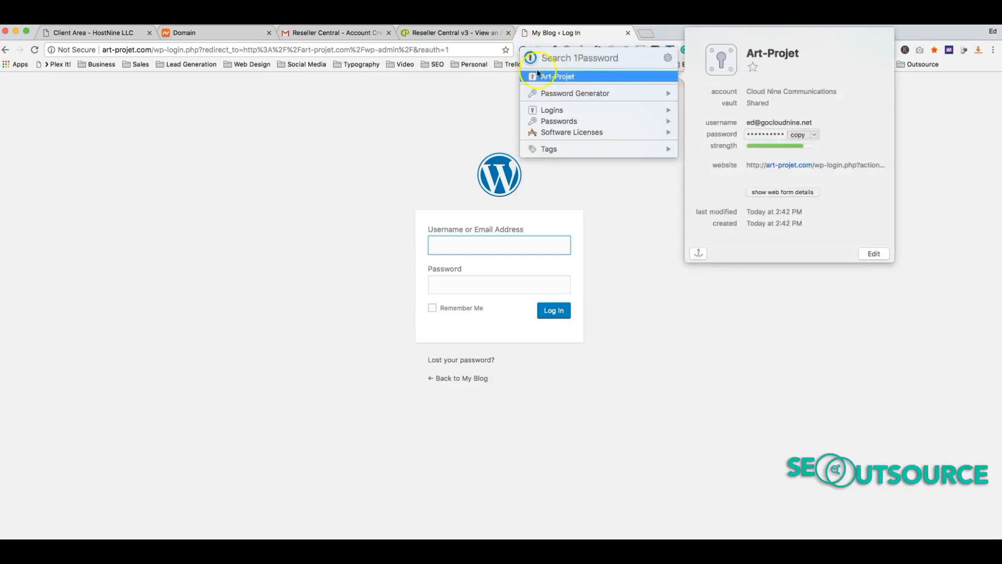
{"action": "left_click", "coordinate": [569, 78]}
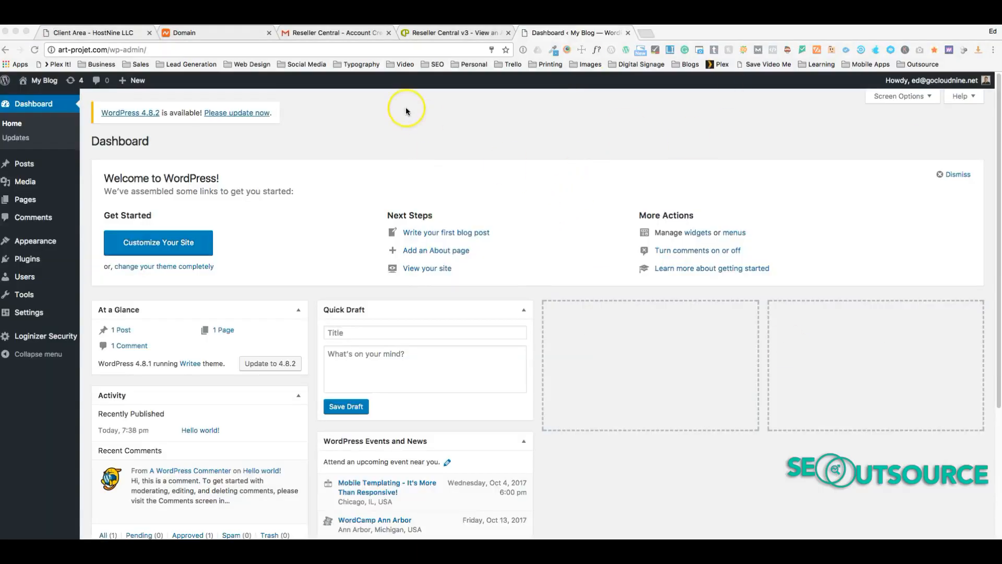
{"action": "left_click", "coordinate": [402, 121]}
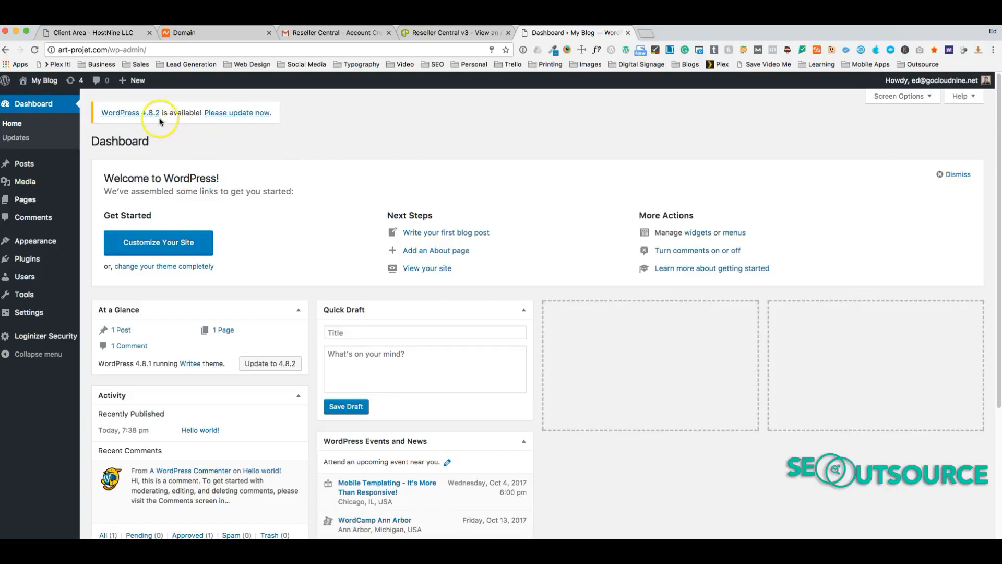
{"action": "left_click", "coordinate": [230, 113]}
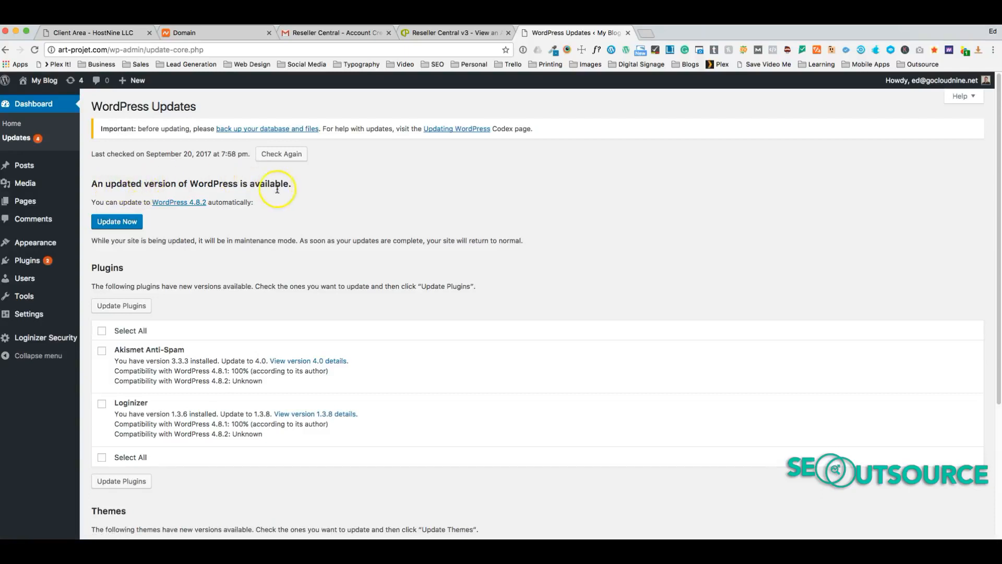
- Update WordPress core to version 4.8.2
{"action": "left_click", "coordinate": [130, 222]}
{"action": "left_click", "coordinate": [278, 222]}
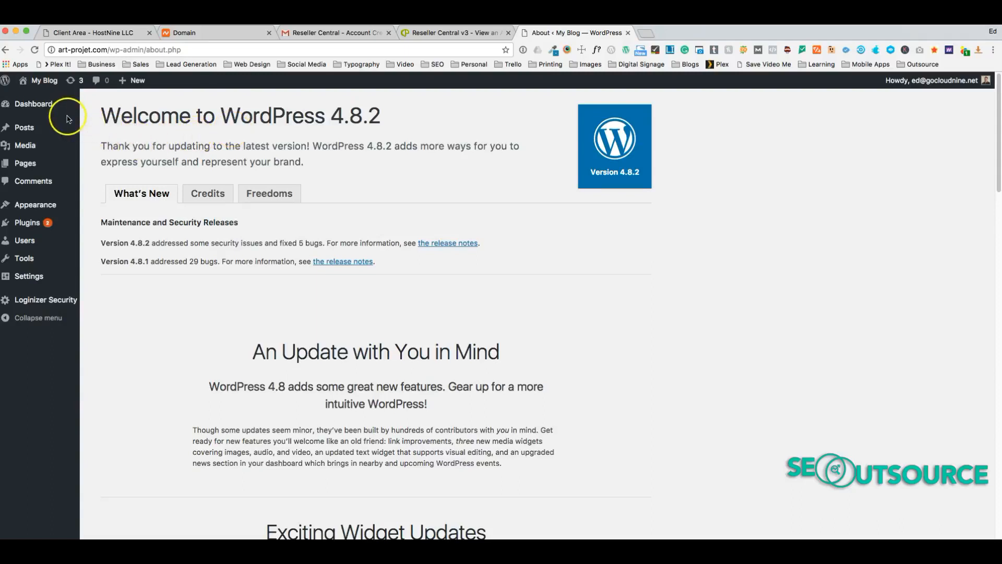
{"action": "mouse_move", "coordinate": [50, 107]}
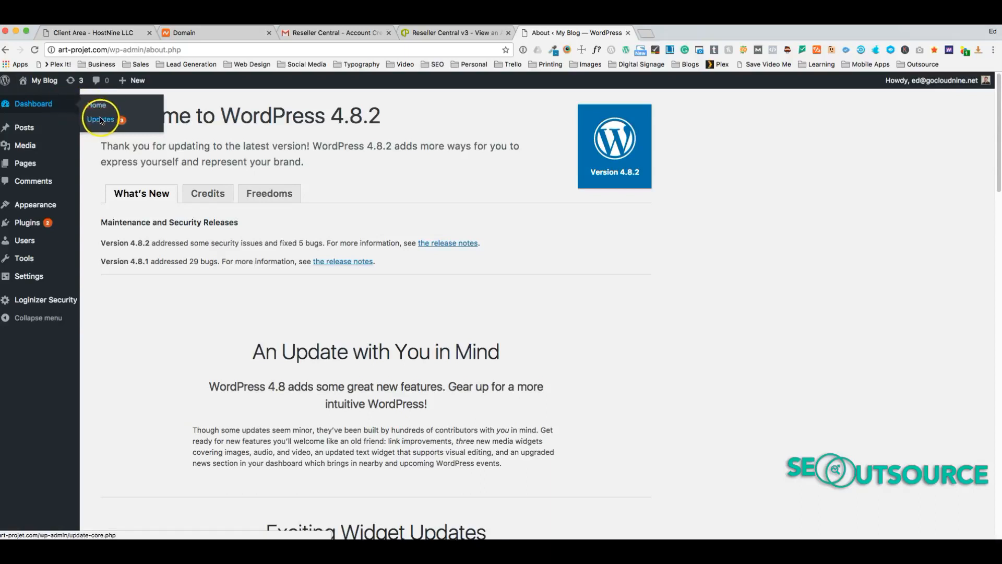
- Bulk-delete the Akismet Anti-Spam and Hello Dolly plugins, then go to Add New plugins
{"action": "left_click", "coordinate": [28, 228]}
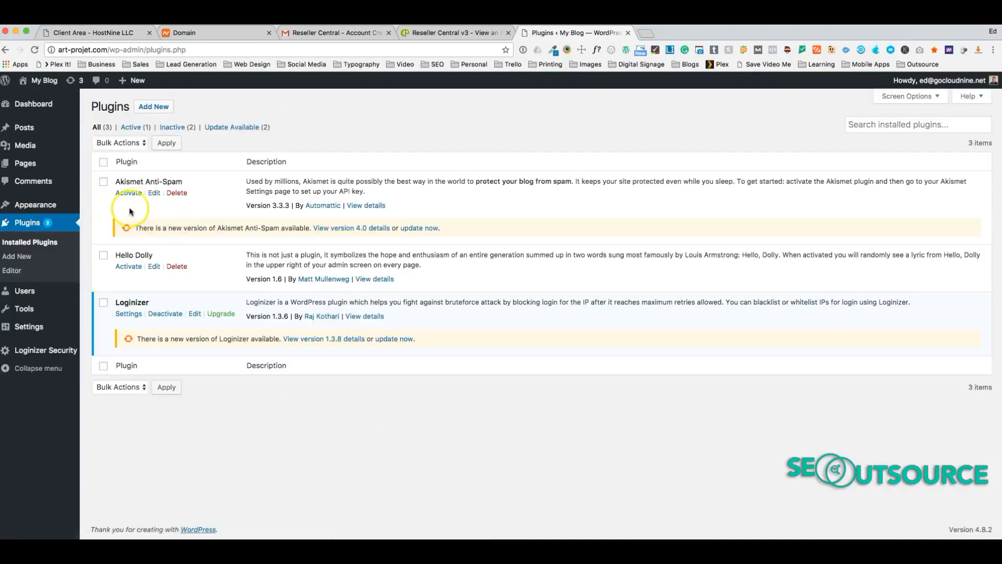
{"action": "left_click", "coordinate": [103, 183]}
{"action": "left_click", "coordinate": [103, 255]}
{"action": "left_click", "coordinate": [132, 145]}
{"action": "left_click", "coordinate": [118, 143]}
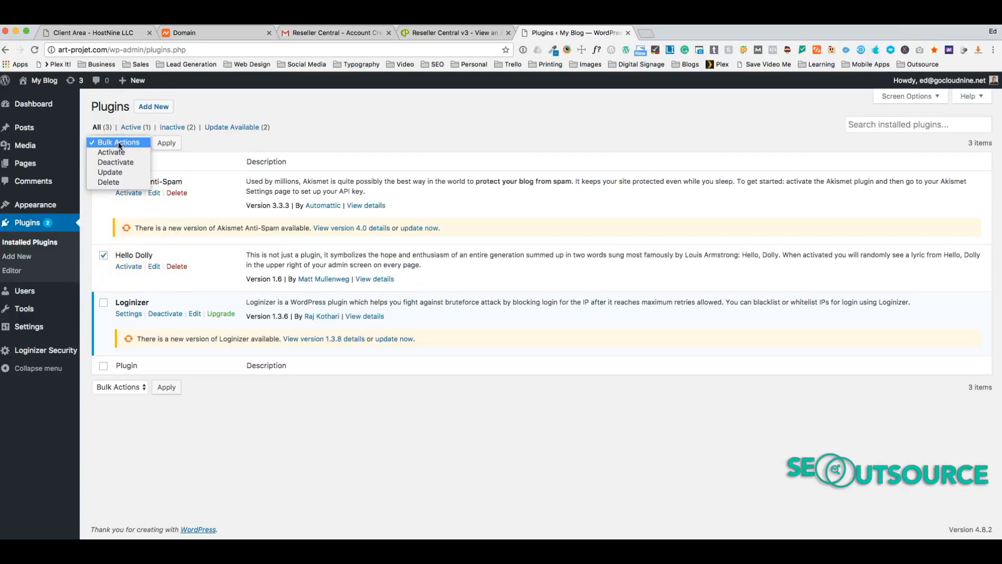
{"action": "left_click", "coordinate": [109, 182]}
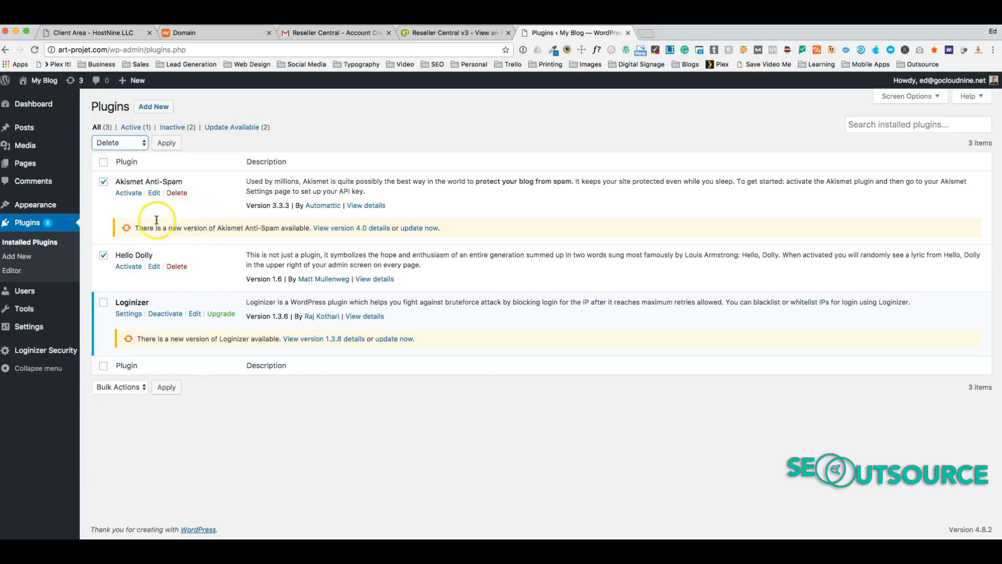
{"action": "left_click", "coordinate": [163, 144]}
{"action": "left_click", "coordinate": [600, 122]}
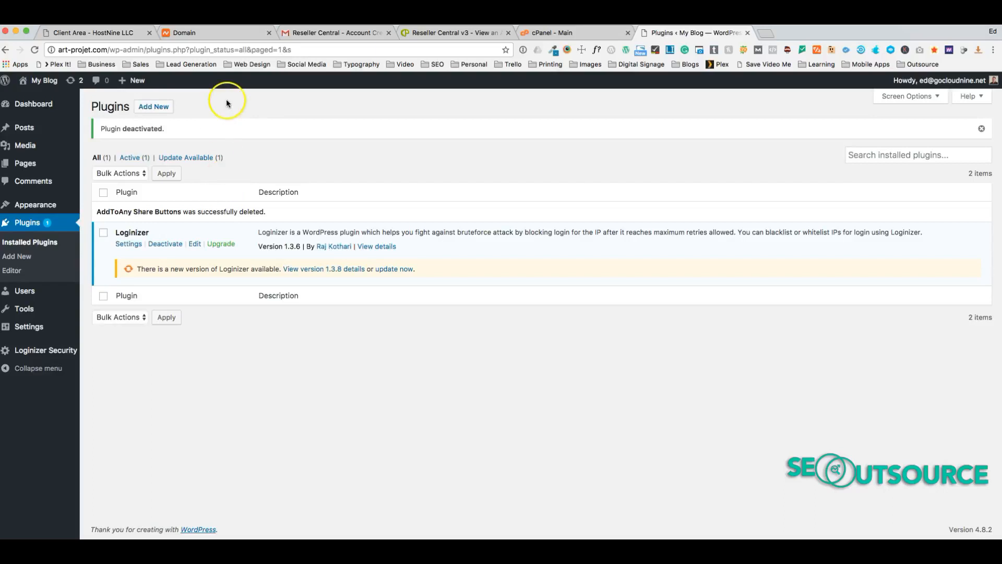
{"action": "left_click", "coordinate": [162, 107]}
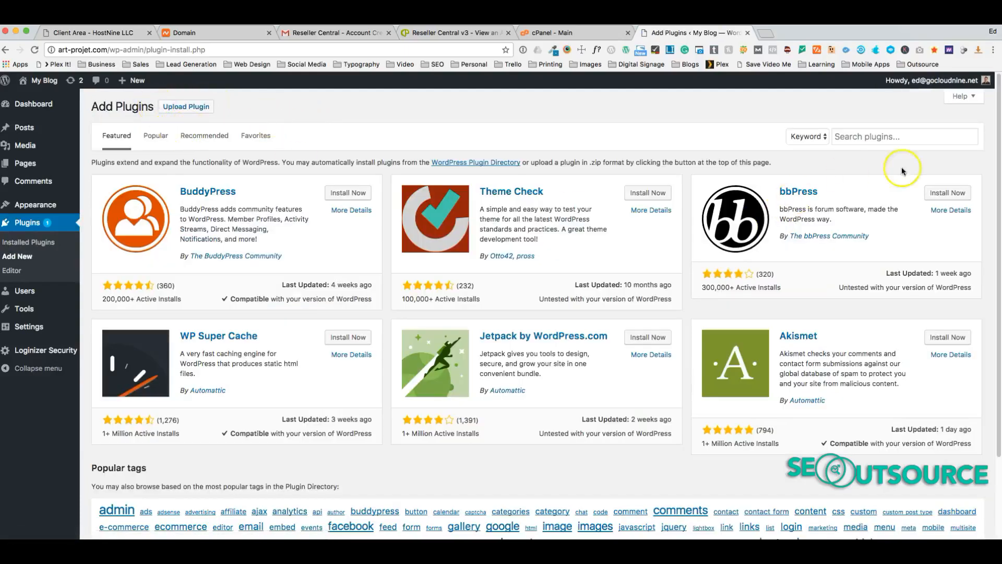
- Install the AddToAny Share Buttons and Auto Terms of Service and Privacy Policy plugins
{"action": "left_click", "coordinate": [865, 137]}
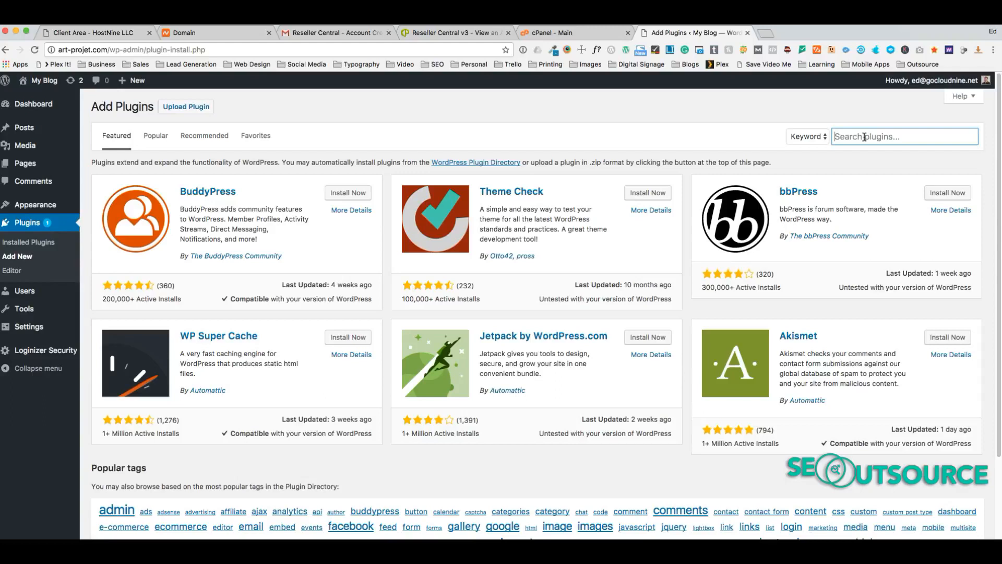
{"action": "type", "text": "addtoany shre"}
{"action": "key", "text": "BackSpace"}
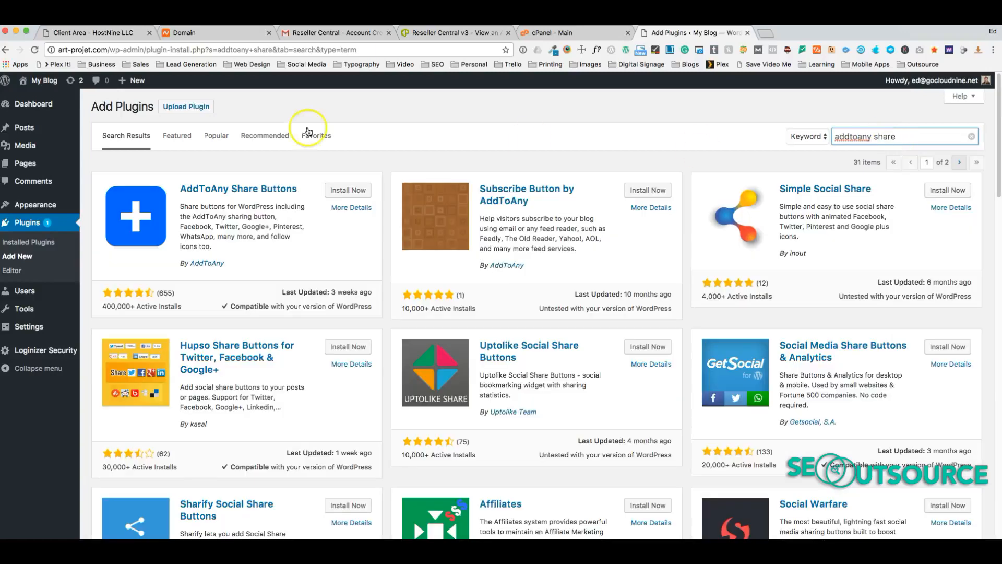
{"action": "left_click", "coordinate": [348, 191]}
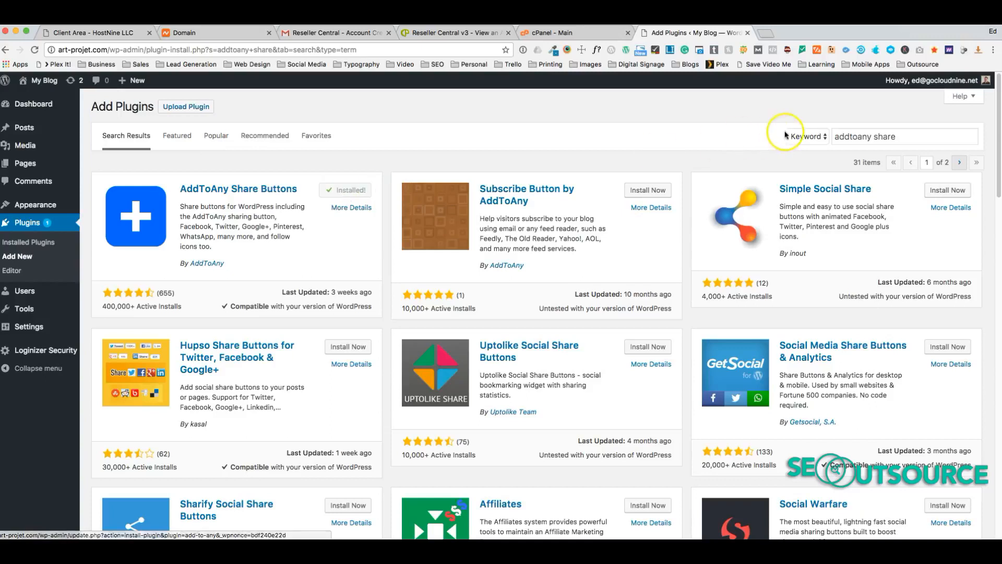
{"action": "left_click", "coordinate": [902, 136]}
{"action": "triple_click", "coordinate": [902, 137]}
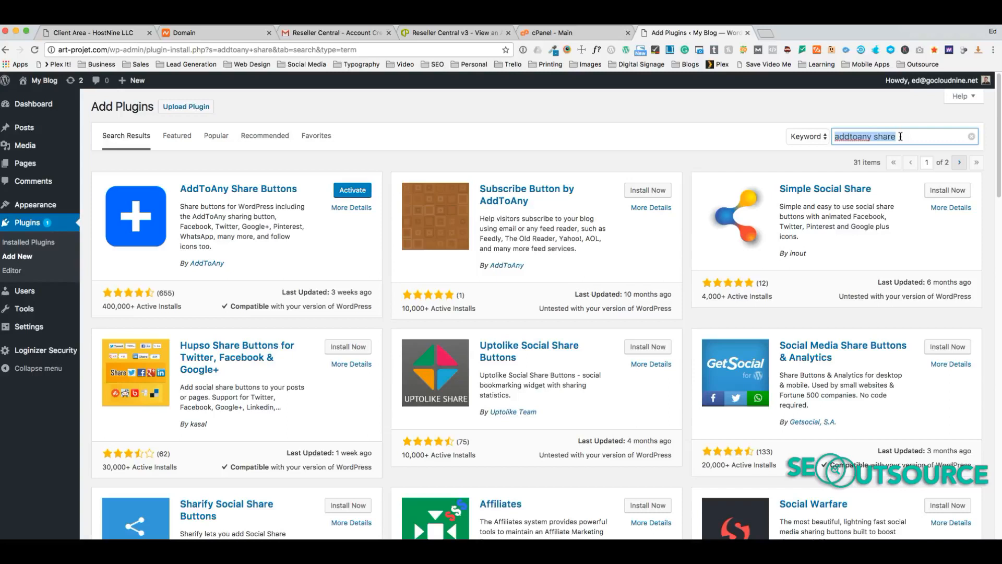
{"action": "type", "text": "auto terms of service"}
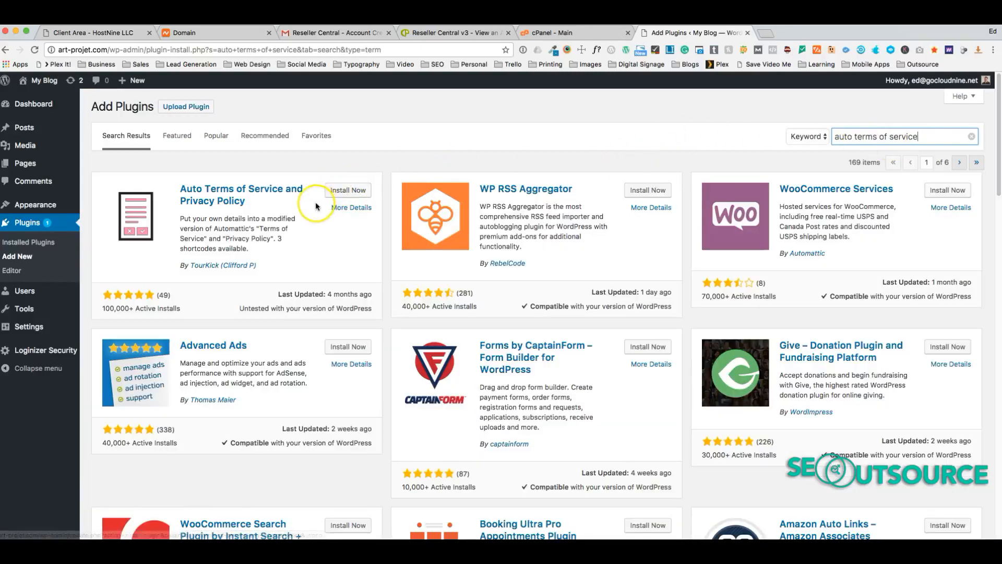
{"action": "left_click", "coordinate": [348, 190]}
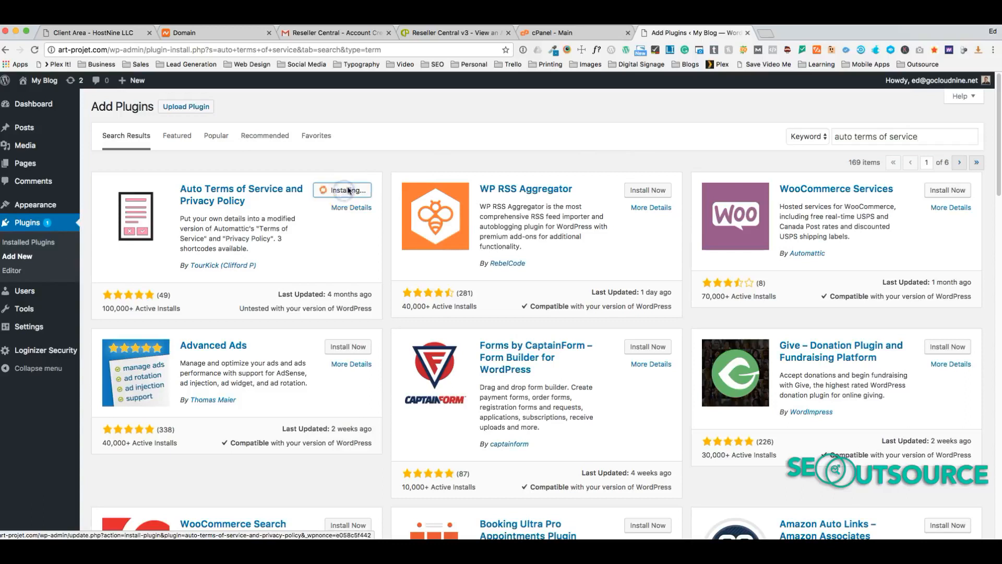
- Install the Backlinks Saver and Contact Form 7 plugins
{"action": "left_click", "coordinate": [474, 136]}
{"action": "triple_click", "coordinate": [939, 136]}
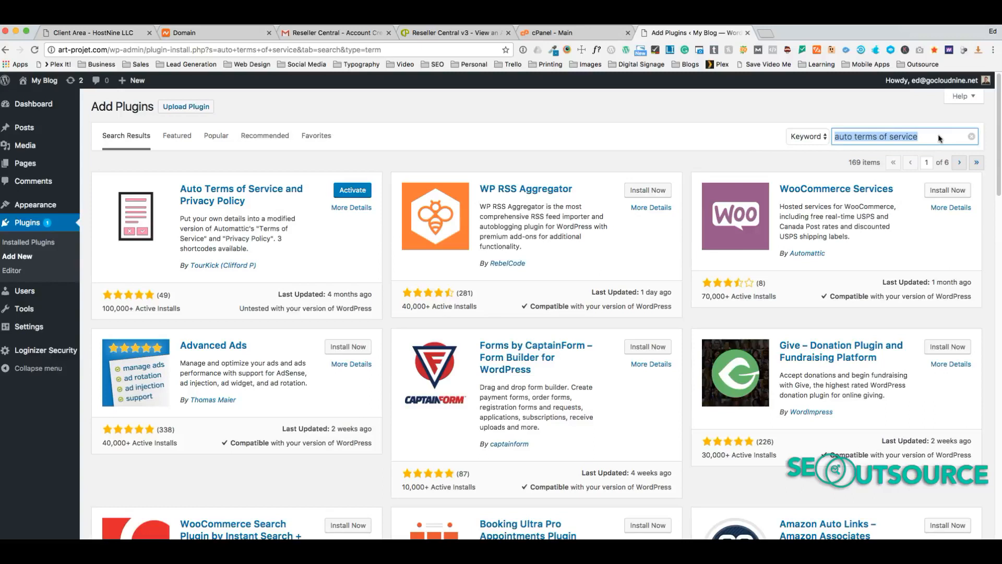
{"action": "type", "text": "backlink saver"}
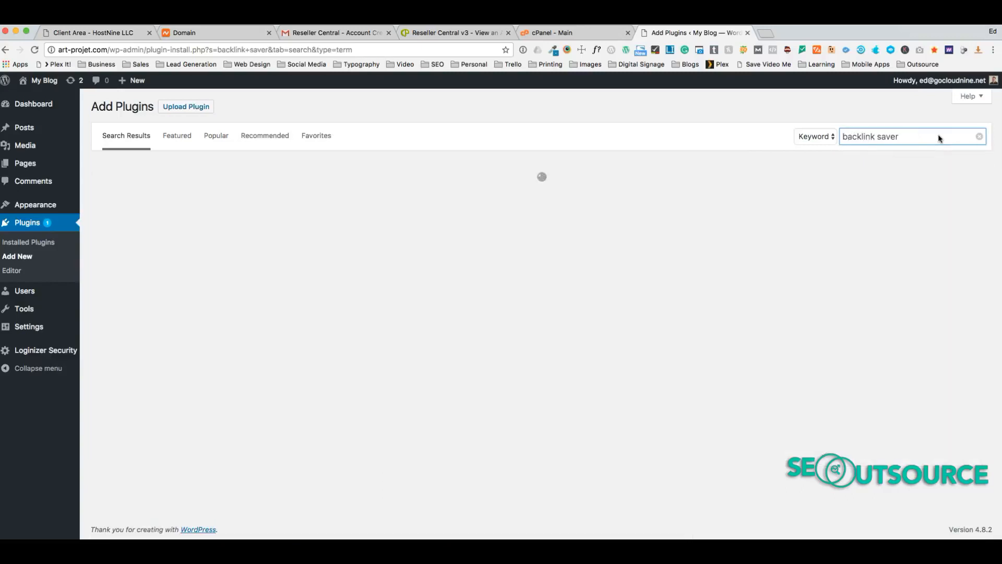
{"action": "left_click", "coordinate": [863, 129]}
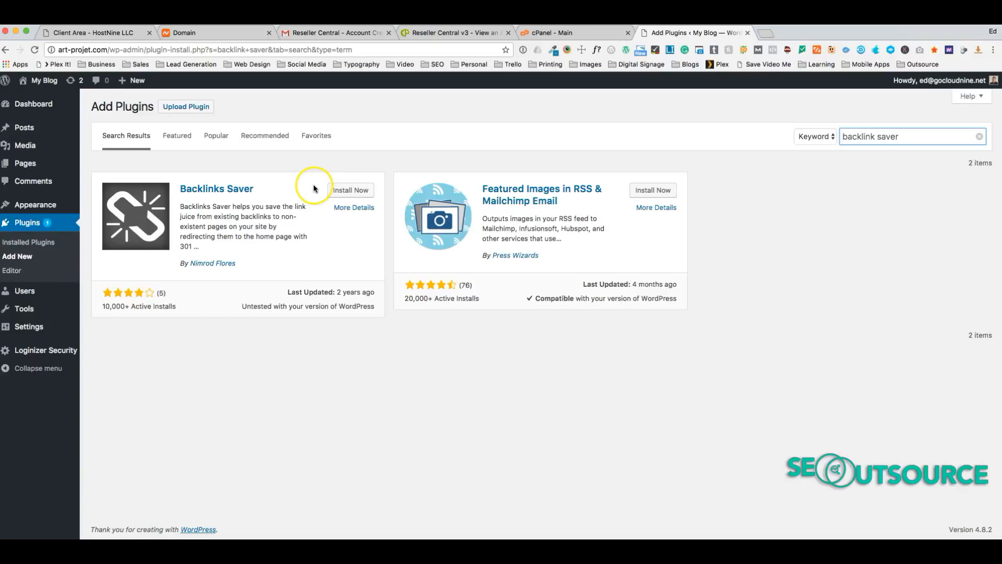
{"action": "left_click", "coordinate": [345, 190]}
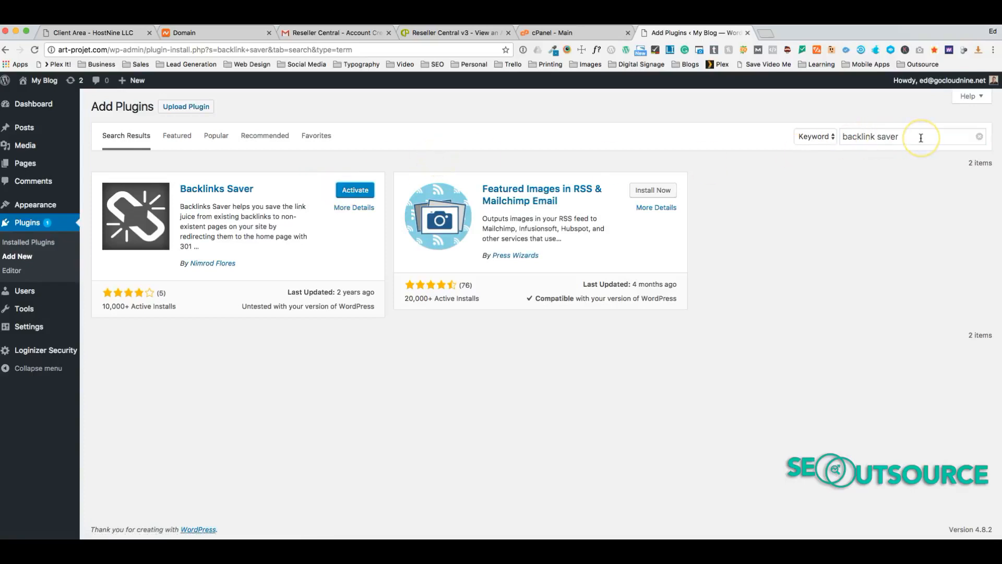
{"action": "left_click_drag", "start_coordinate": [921, 138], "coordinate": [845, 138]}
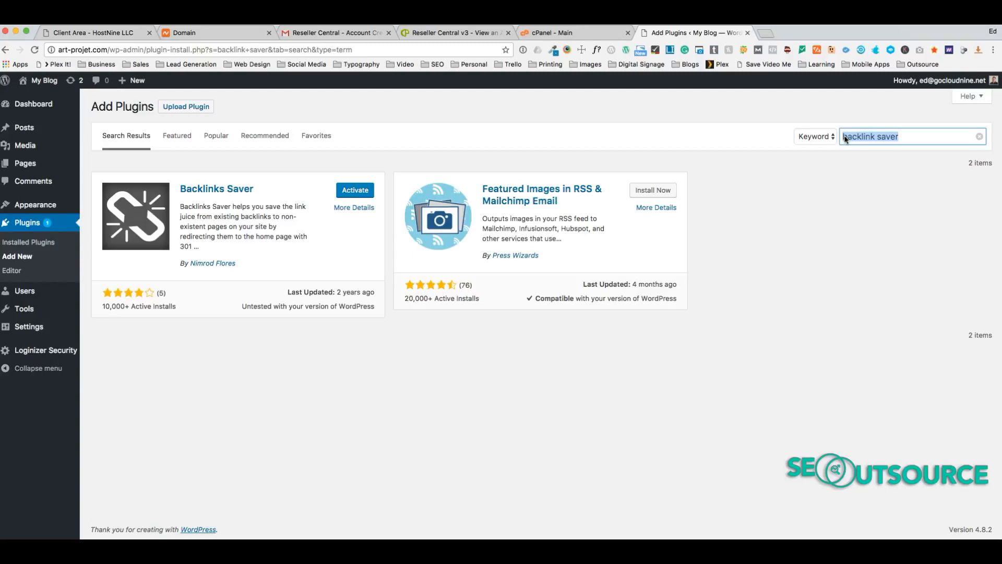
{"action": "type", "text": "contact form"}
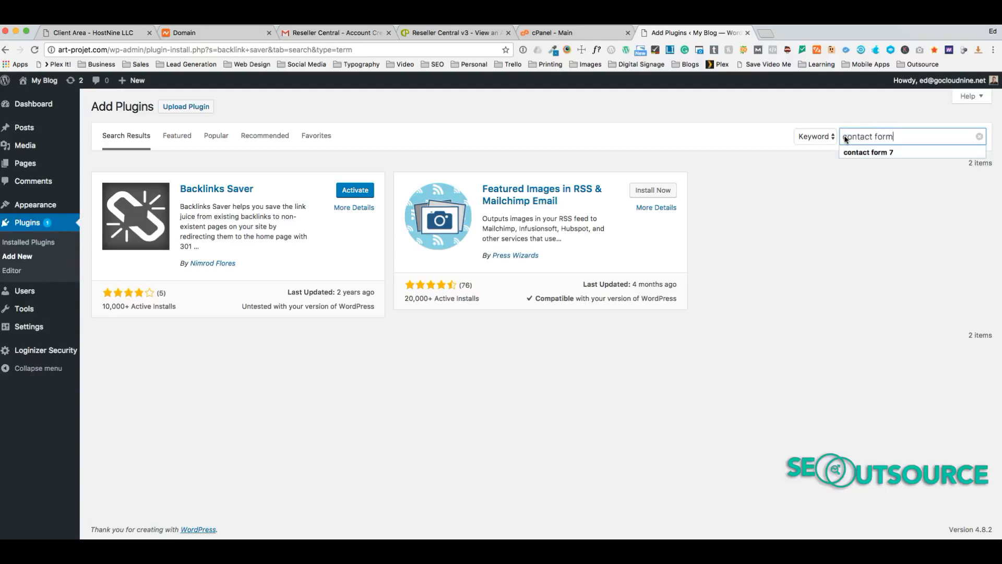
{"action": "key", "text": "Return"}
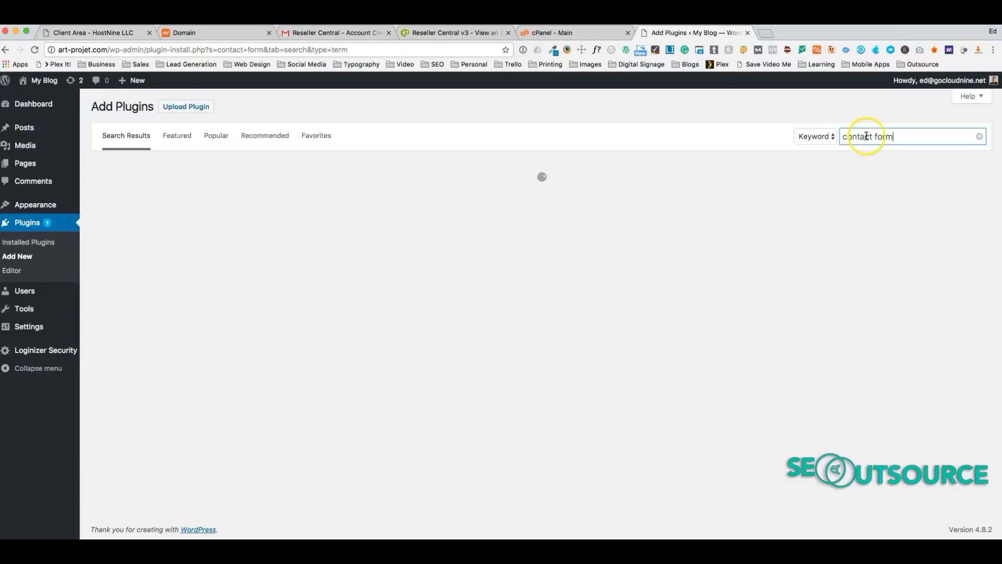
{"action": "left_click", "coordinate": [349, 190]}
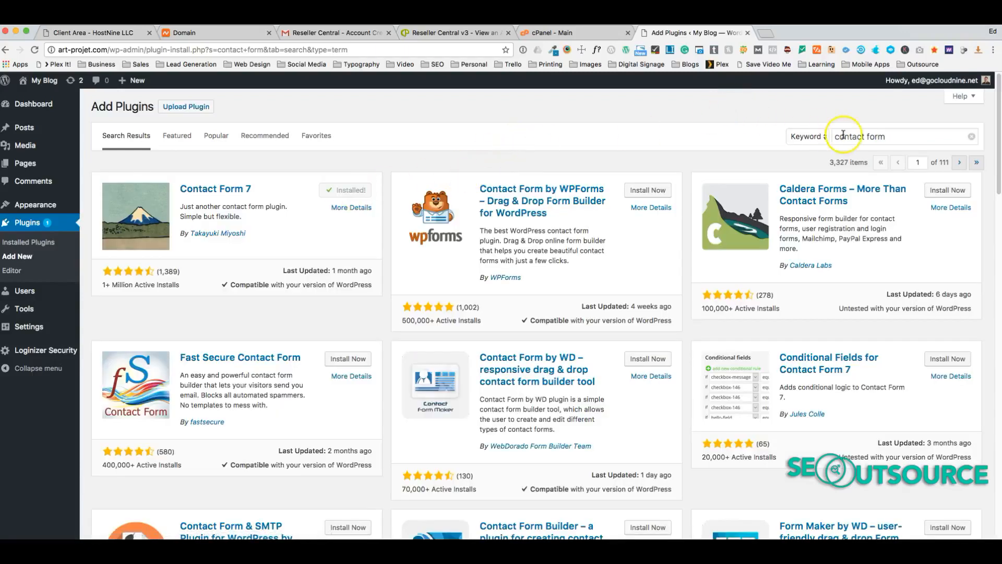
- Install the Disable Comments and Disable Google Fonts plugins
{"action": "triple_click", "coordinate": [867, 137]}
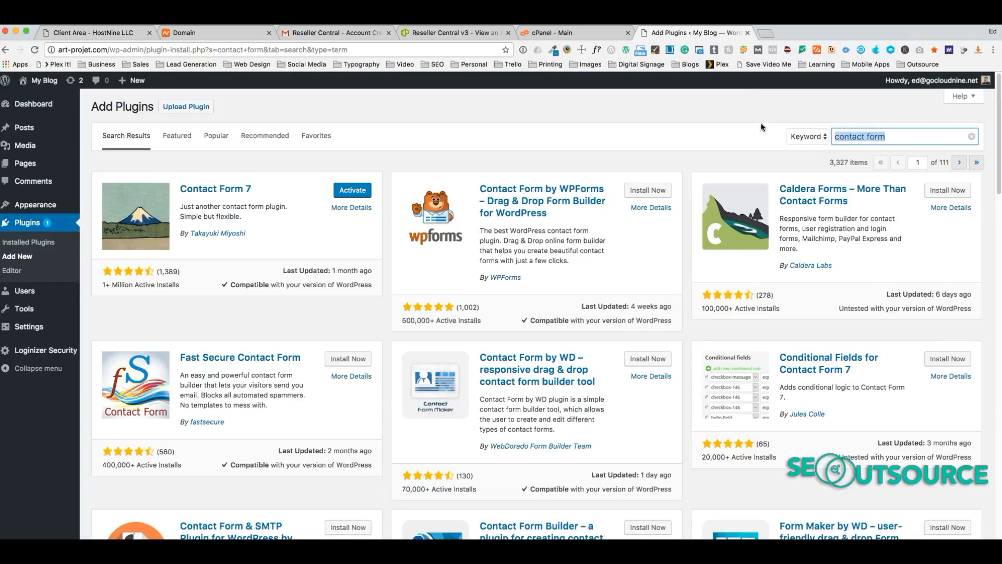
{"action": "type", "text": "disable comments"}
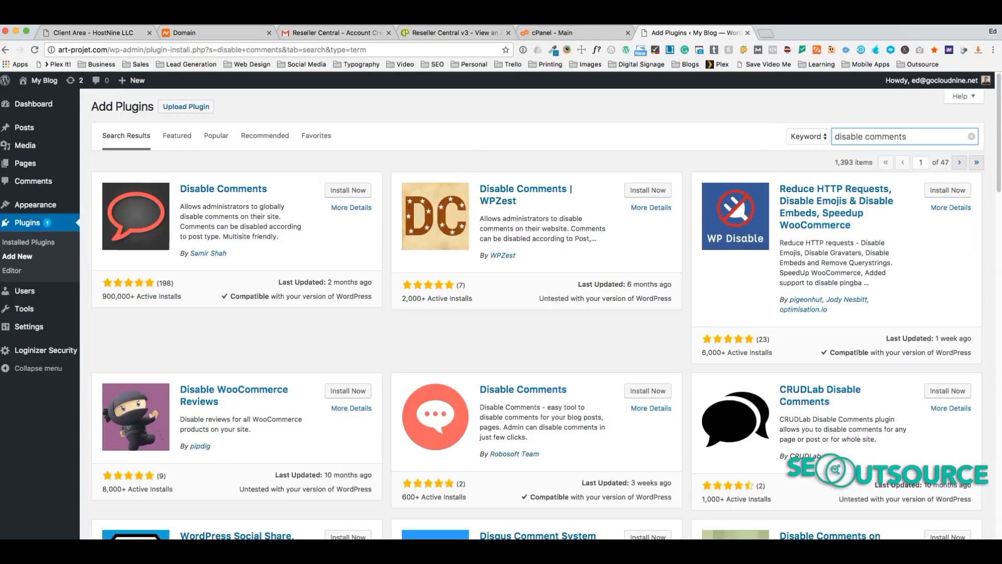
{"action": "left_click_drag", "start_coordinate": [922, 135], "coordinate": [864, 135]}
{"action": "left_click", "coordinate": [348, 190]}
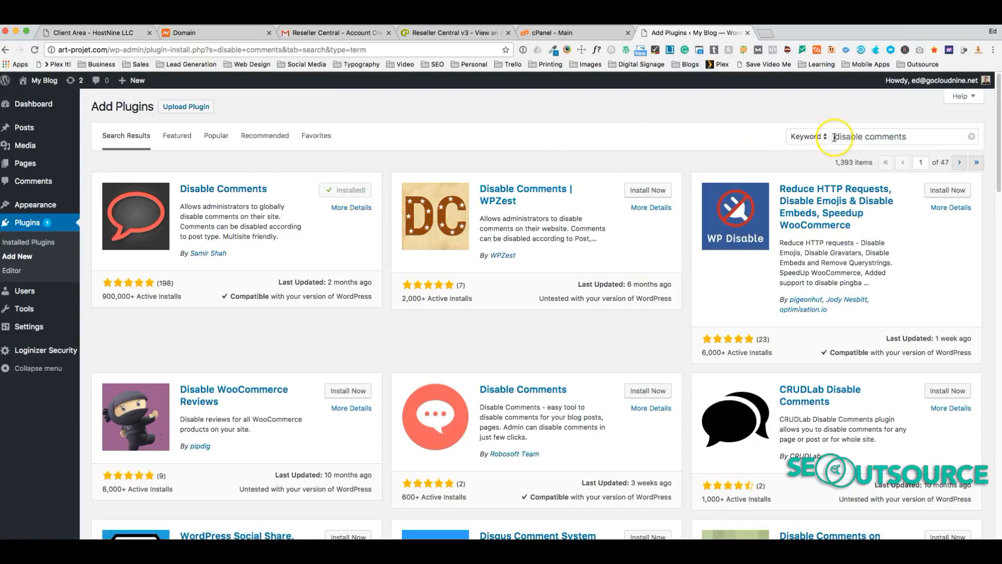
{"action": "left_click", "coordinate": [921, 138]}
{"action": "double_click", "coordinate": [872, 137]}
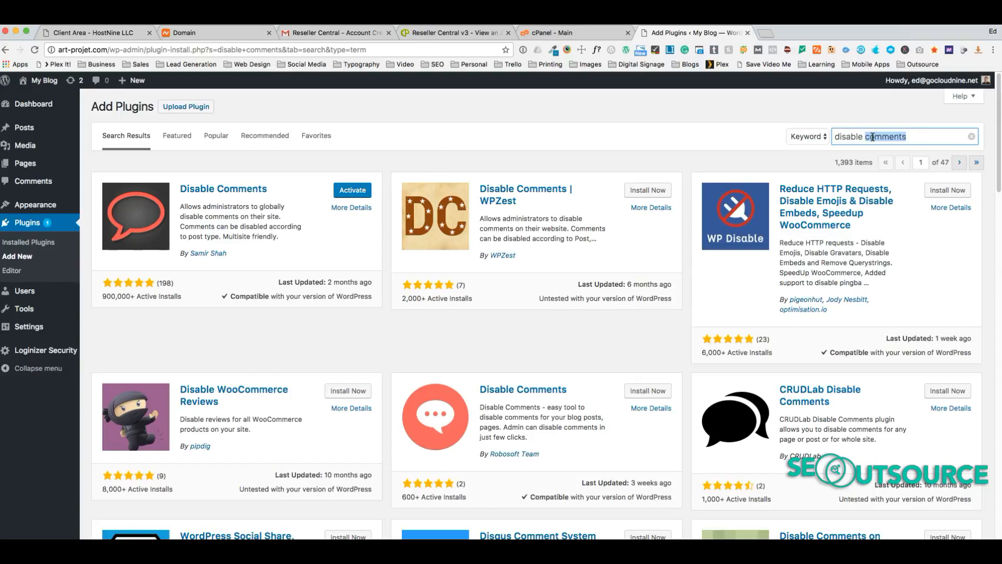
{"action": "type", "text": "google fonts"}
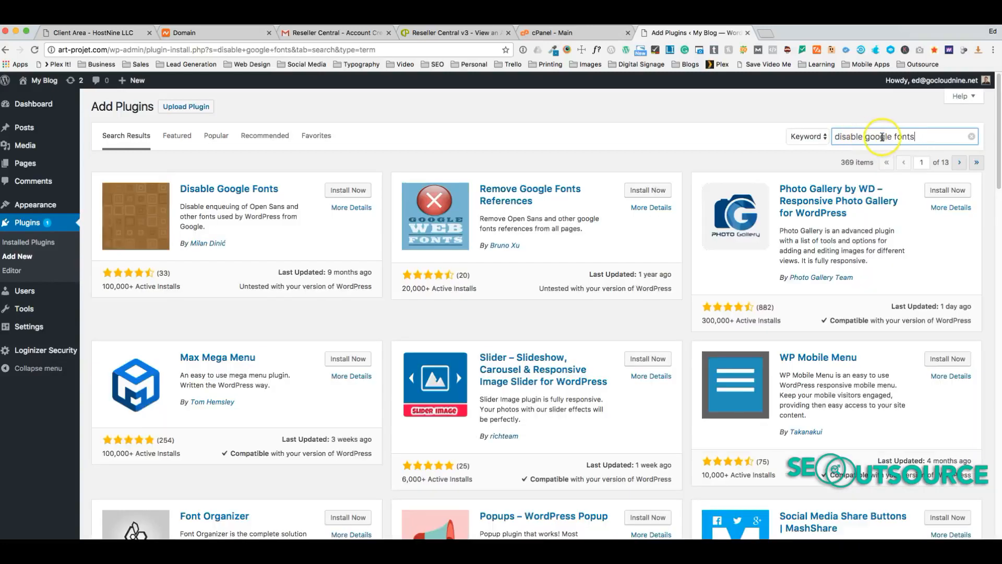
{"action": "left_click", "coordinate": [342, 190]}
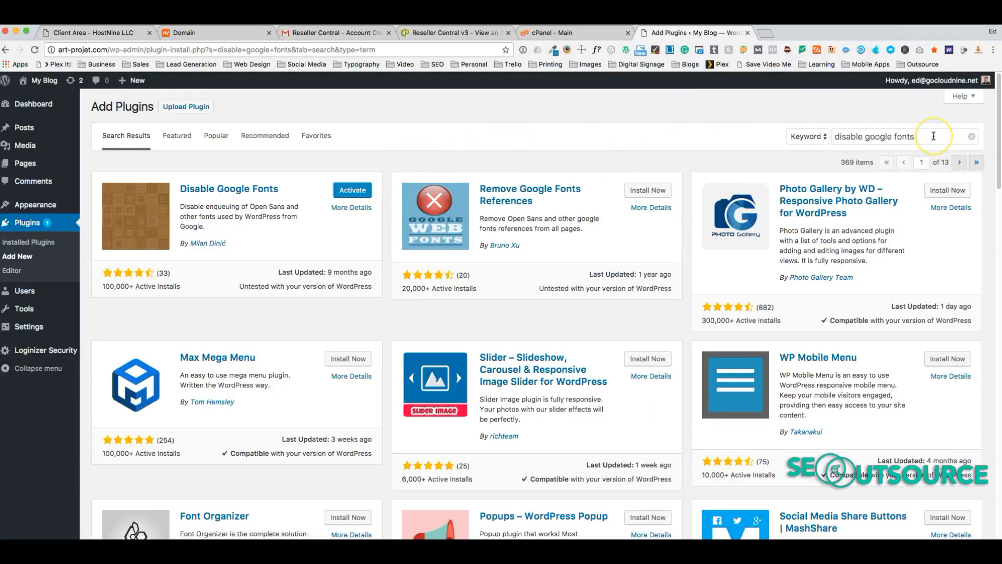
{"action": "left_click_drag", "start_coordinate": [934, 136], "coordinate": [839, 135]}
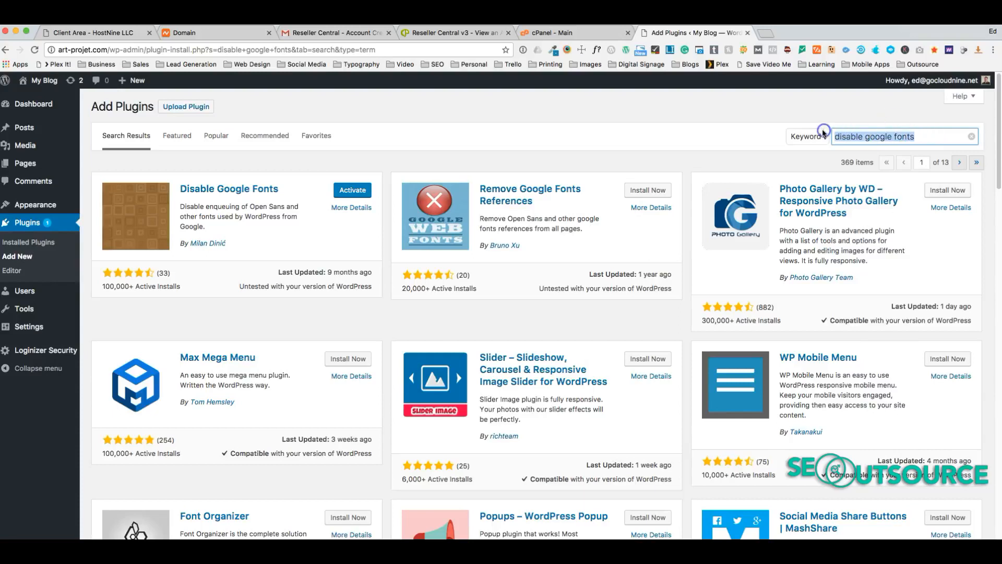
- Search for and install the ManageWP Worker and Show Hide Author plugins
{"action": "type", "text": "manage"}
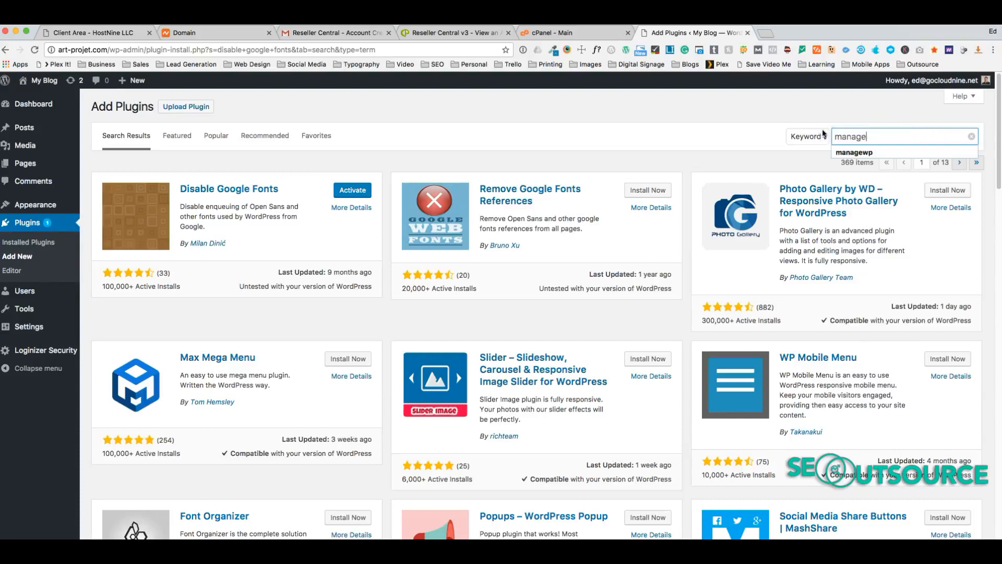
{"action": "left_click", "coordinate": [831, 133]}
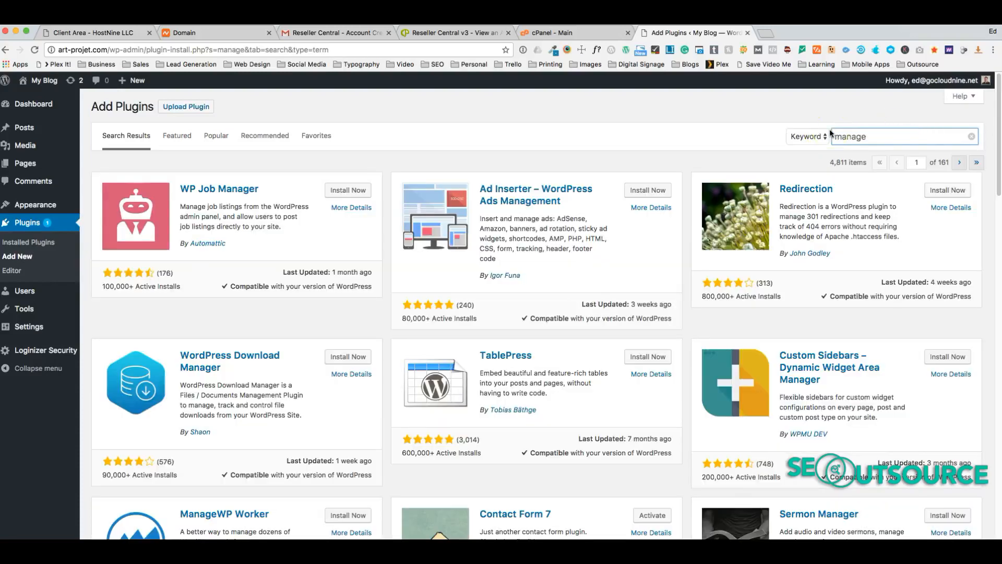
{"action": "type", "text": "wp"}
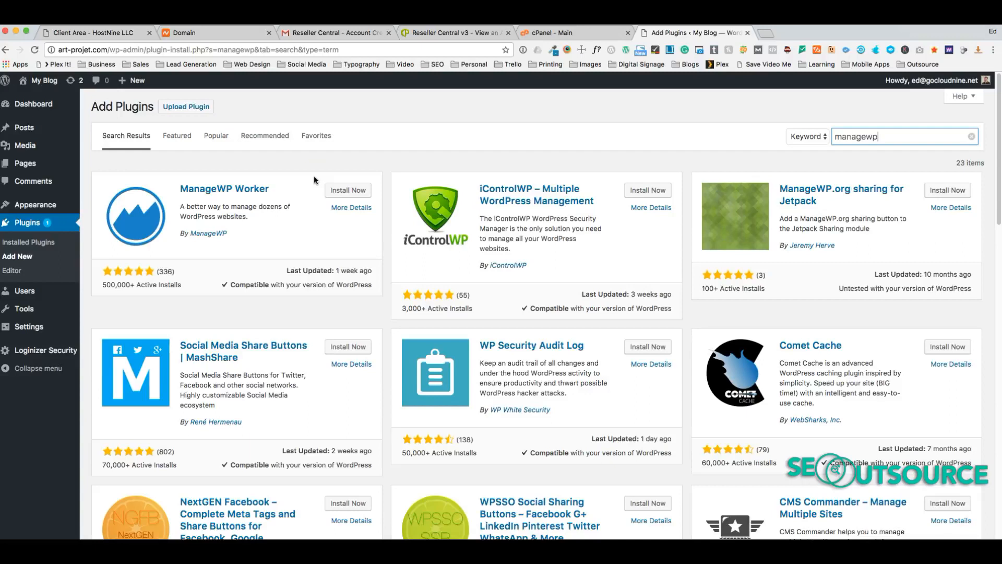
{"action": "left_click", "coordinate": [338, 192]}
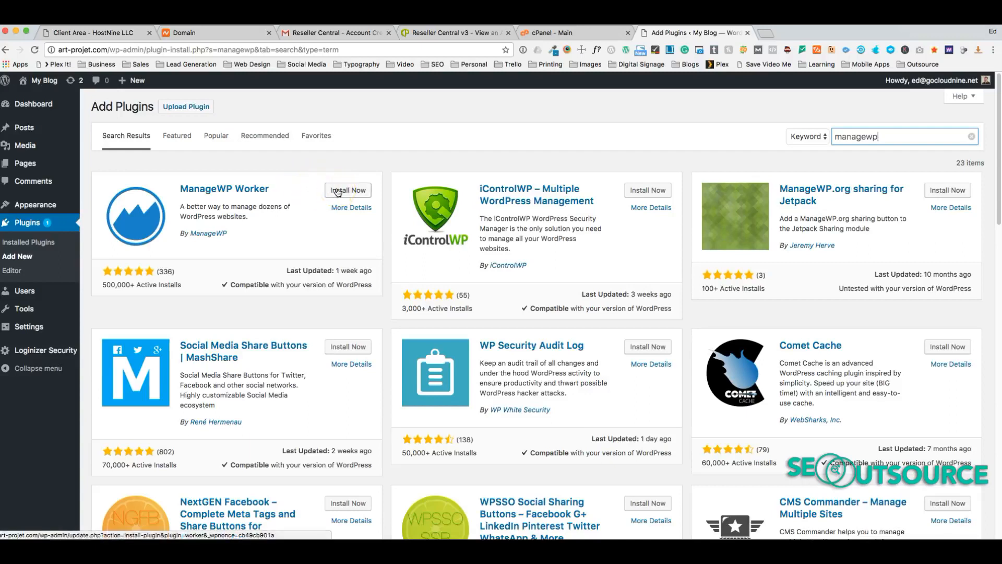
{"action": "left_click", "coordinate": [337, 192]}
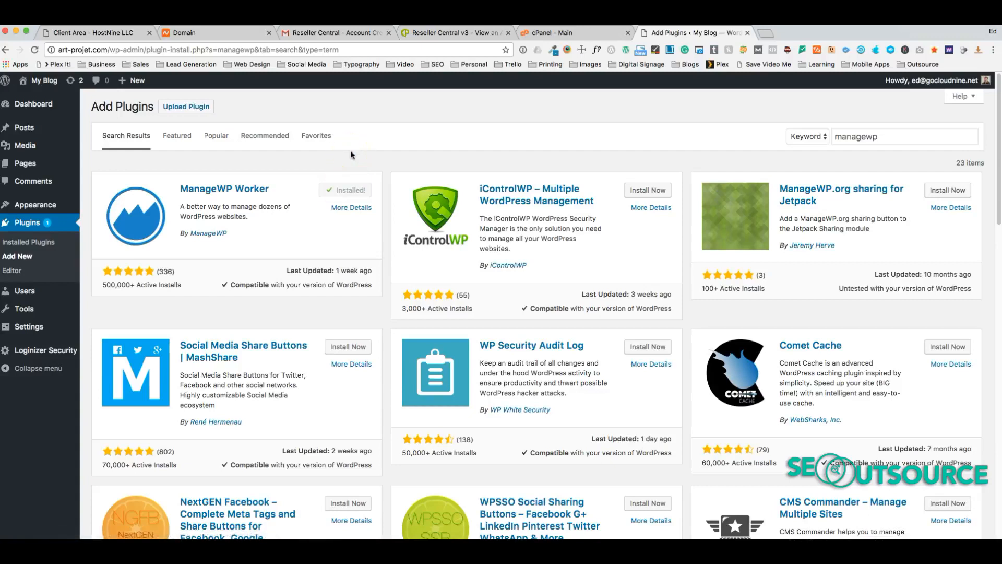
{"action": "left_click_drag", "start_coordinate": [881, 136], "coordinate": [826, 138]}
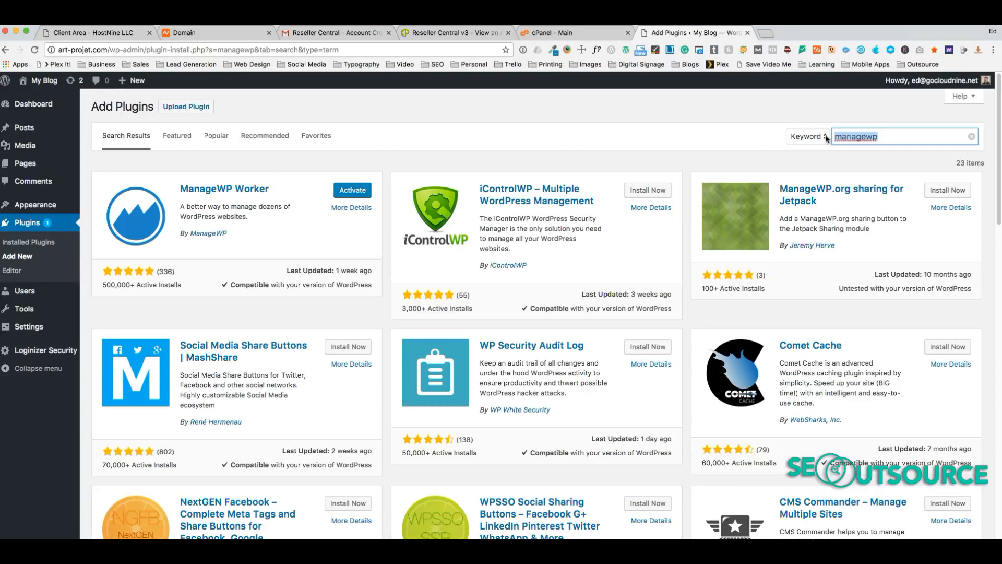
{"action": "type", "text": "show hide author"}
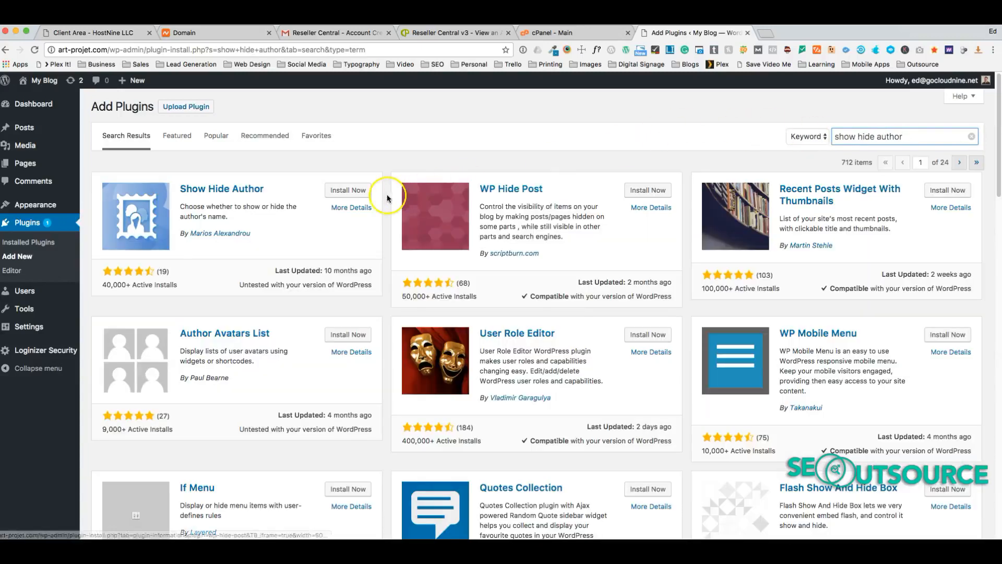
{"action": "left_click", "coordinate": [349, 191]}
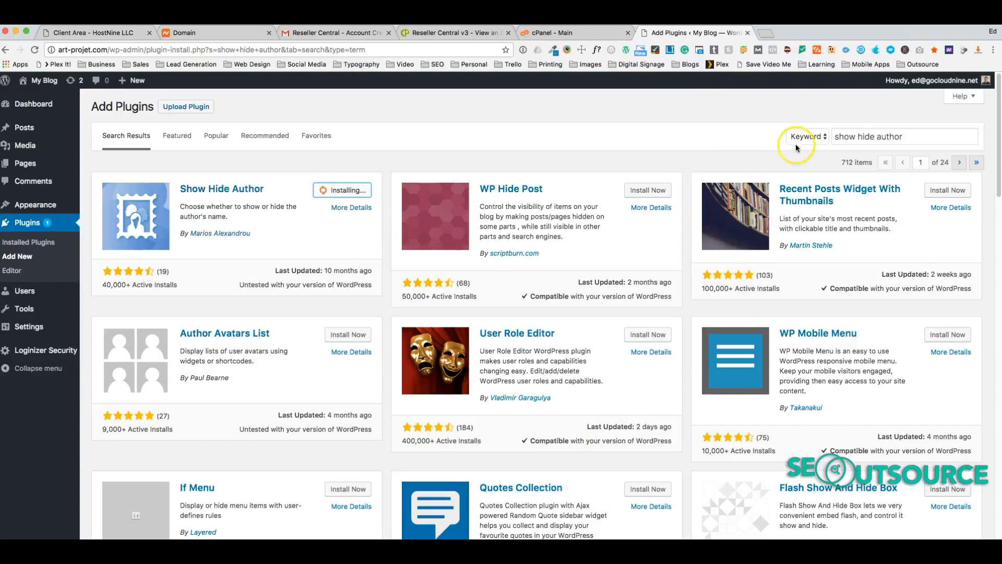
- Search for and install the W3 Total Cache and Yoast SEO plugins
{"action": "left_click_drag", "start_coordinate": [917, 134], "coordinate": [826, 137]}
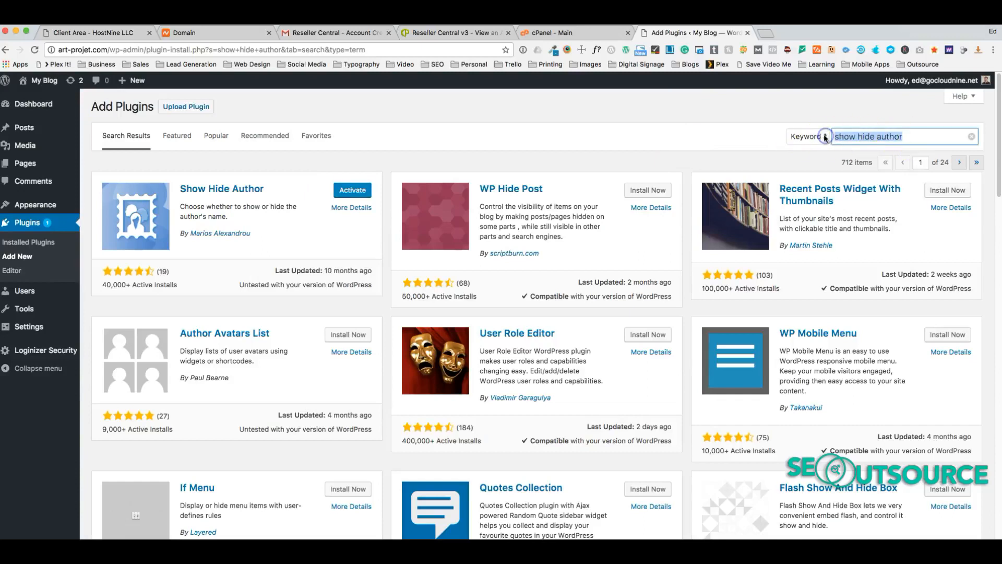
{"action": "type", "text": "w3 to"}
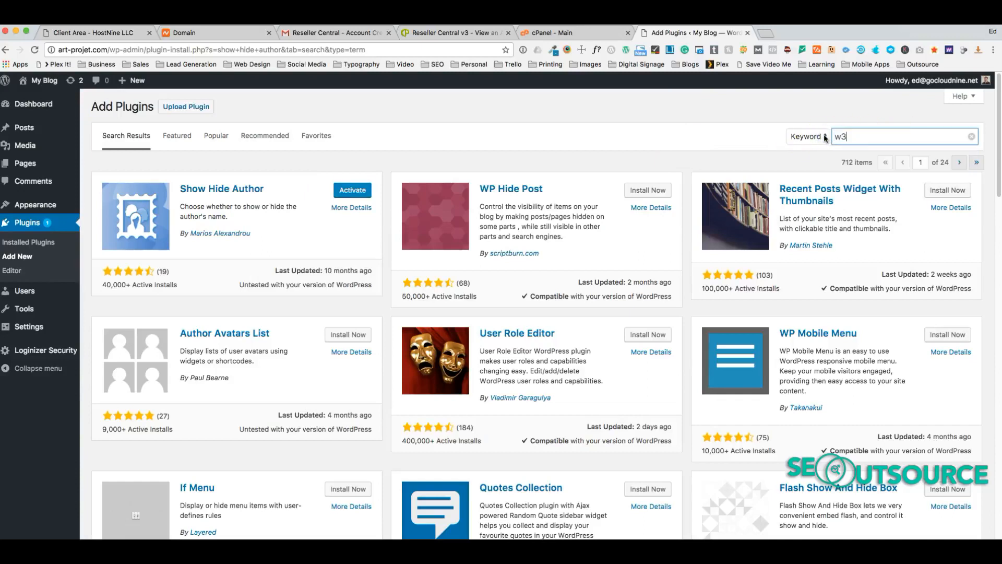
{"action": "type", "text": "tal cache"}
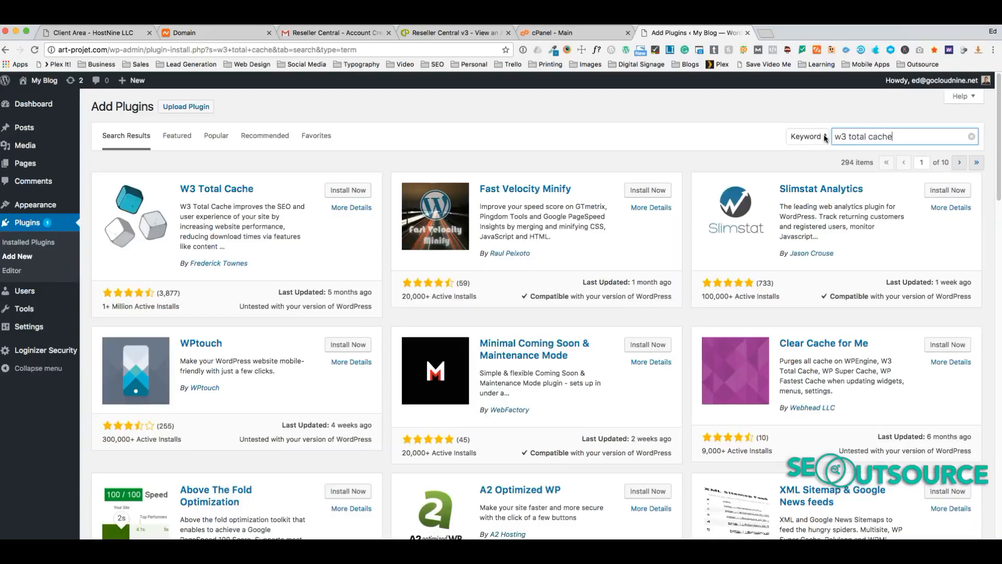
{"action": "left_click", "coordinate": [364, 236]}
{"action": "left_click", "coordinate": [345, 190]}
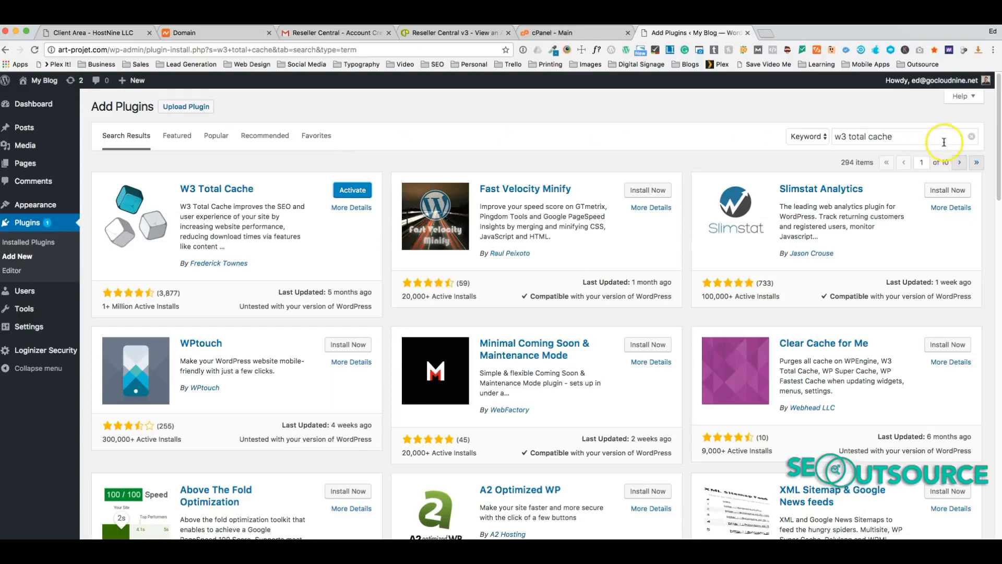
{"action": "left_click_drag", "start_coordinate": [922, 135], "coordinate": [834, 135]}
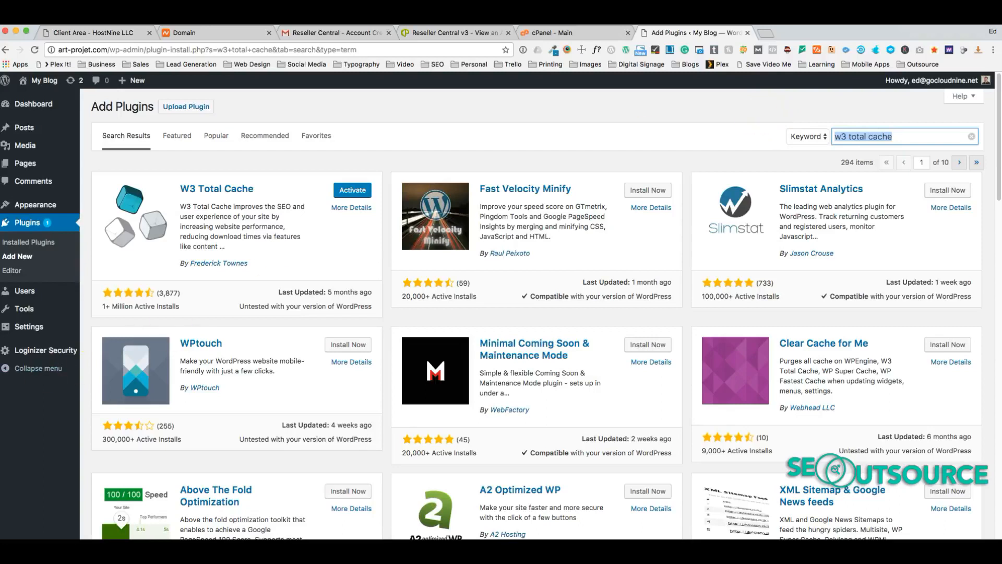
{"action": "type", "text": "yoast"}
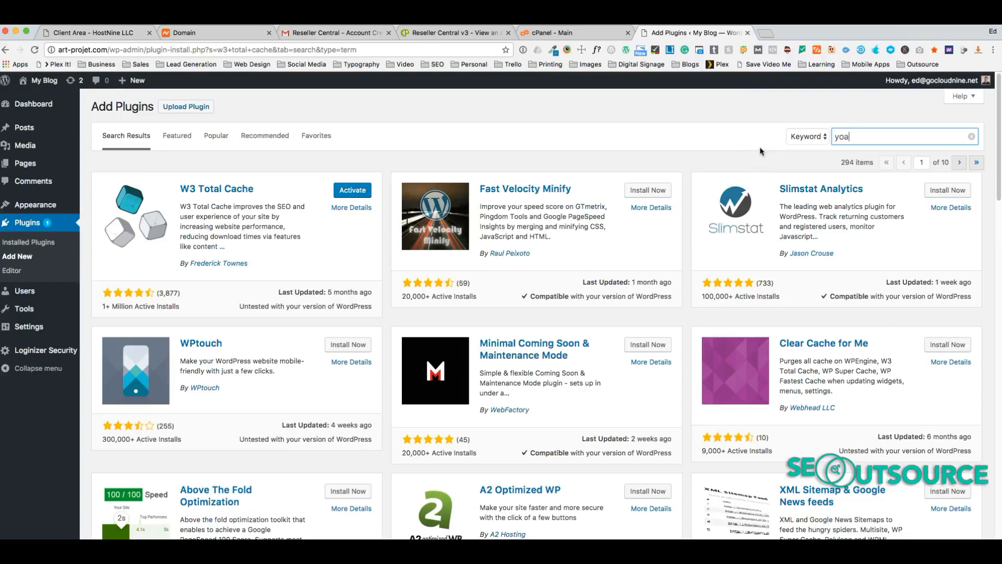
{"action": "type", "text": " seo"}
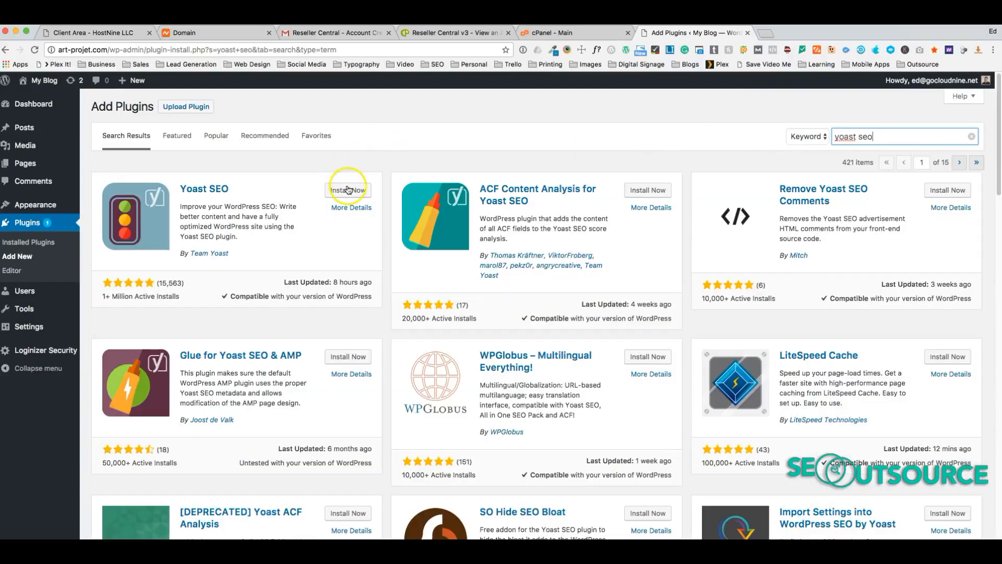
{"action": "left_click", "coordinate": [342, 190]}
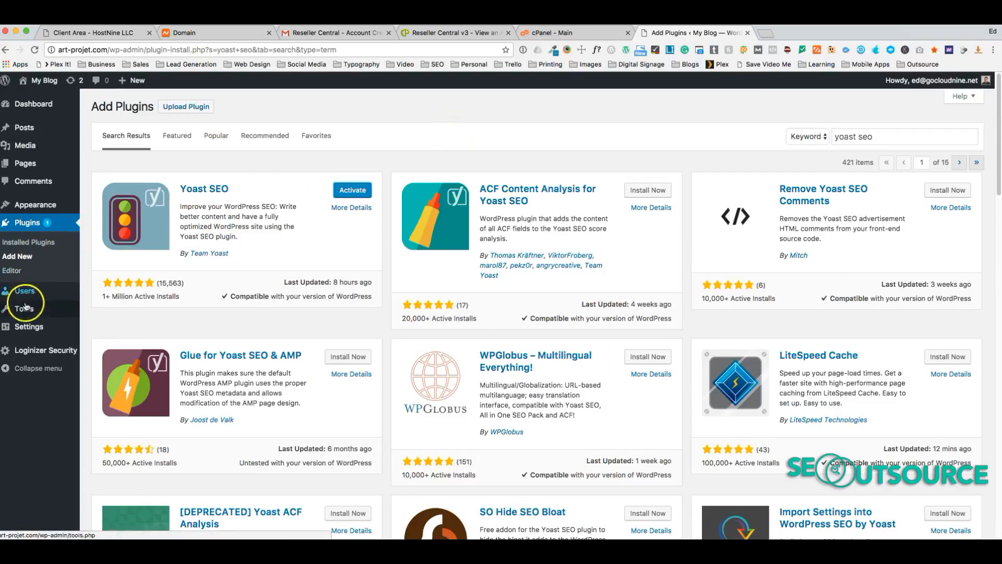
{"action": "left_click", "coordinate": [24, 242]}
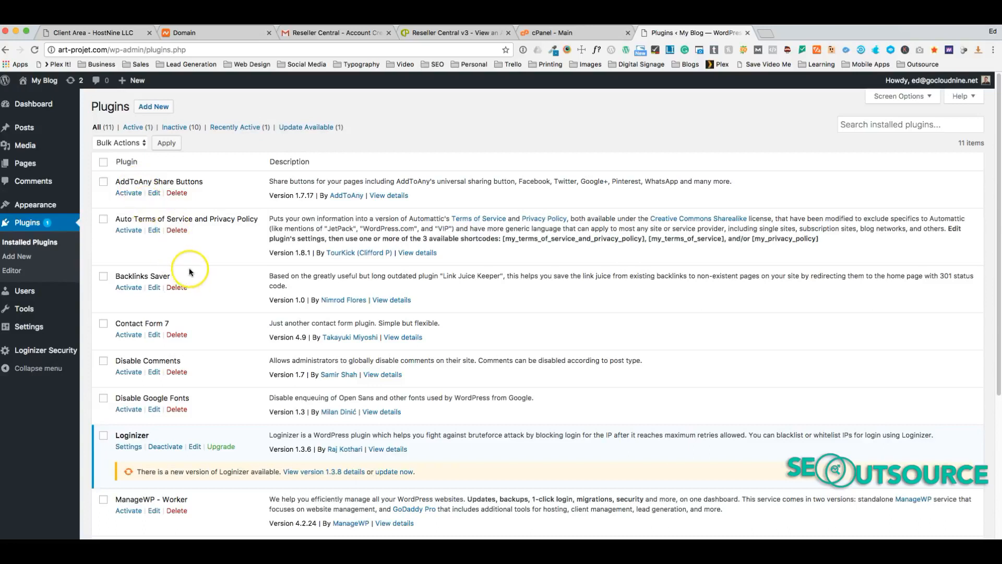
- Update Loginizer to version 1.3.8 from its notice in the Installed Plugins list
{"action": "scroll", "coordinate": [193, 263], "scroll_direction": "down", "scroll_amount": 2}
{"action": "scroll", "coordinate": [196, 261], "scroll_direction": "down", "scroll_amount": 3}
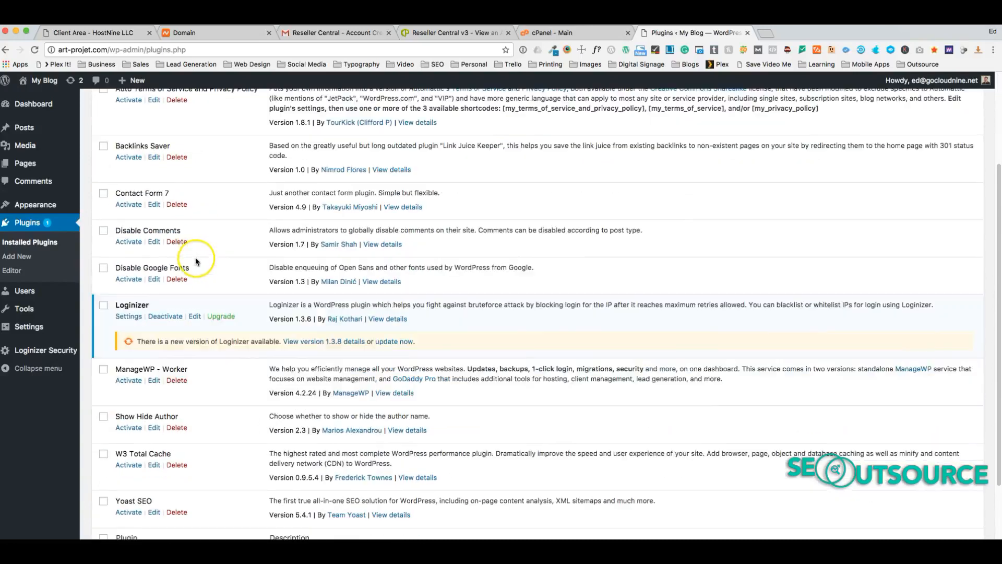
{"action": "left_click", "coordinate": [399, 343]}
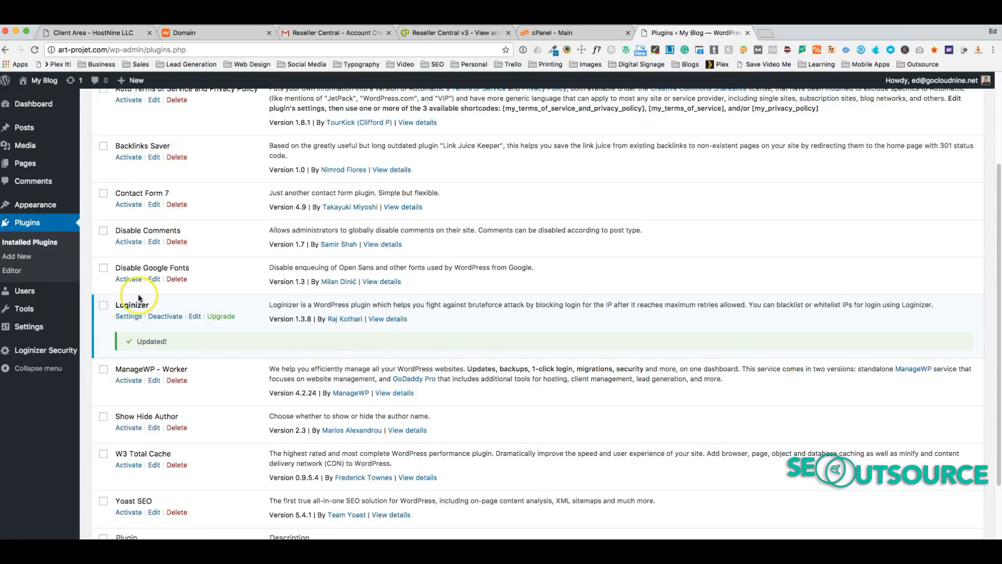
{"action": "scroll", "coordinate": [147, 298], "scroll_direction": "up", "scroll_amount": 3}
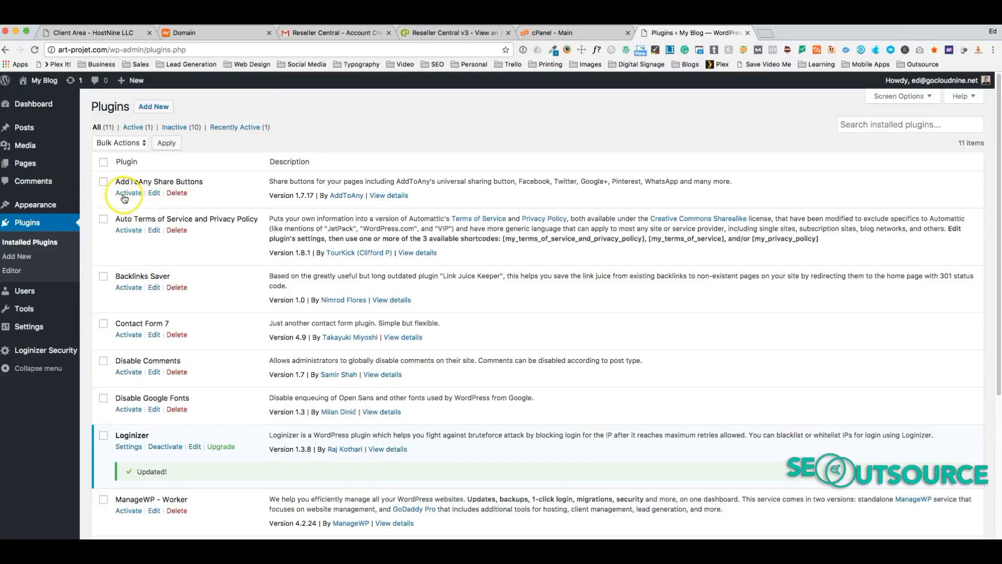
{"action": "left_click", "coordinate": [20, 207]}
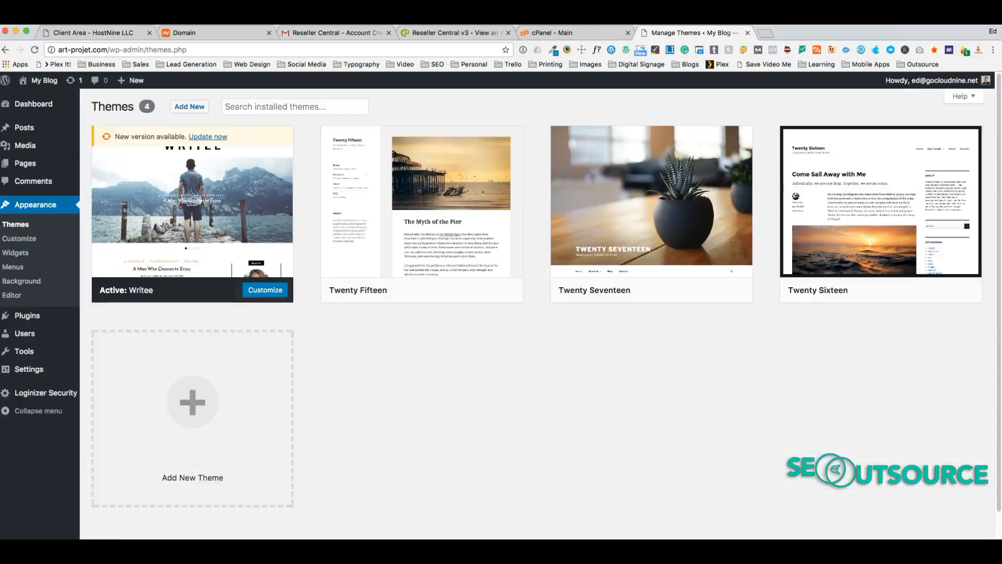
- View the installed themes with Writee active, then go to Add Themes' featured list
{"action": "left_click", "coordinate": [380, 348]}
{"action": "left_click", "coordinate": [248, 108]}
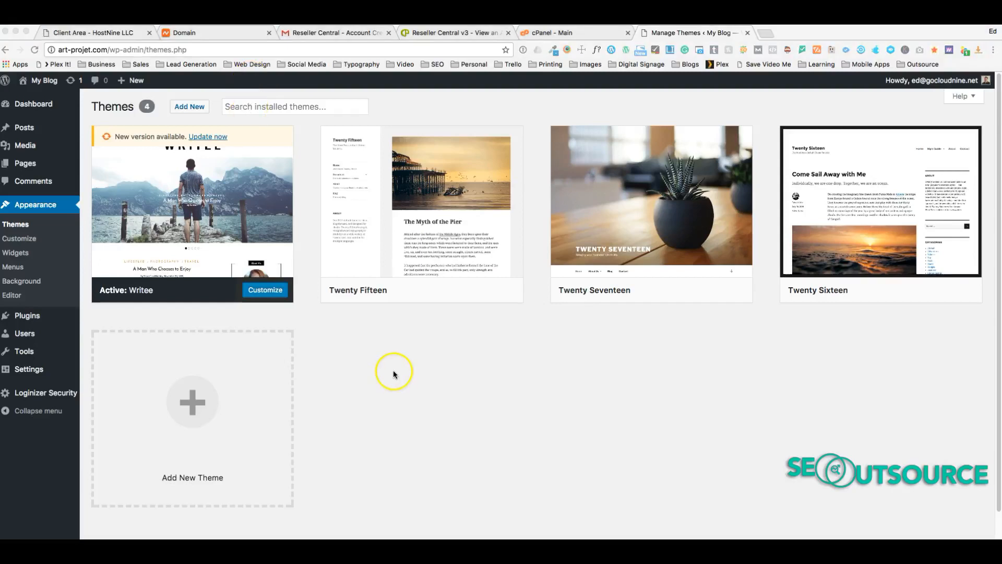
{"action": "left_click", "coordinate": [394, 374]}
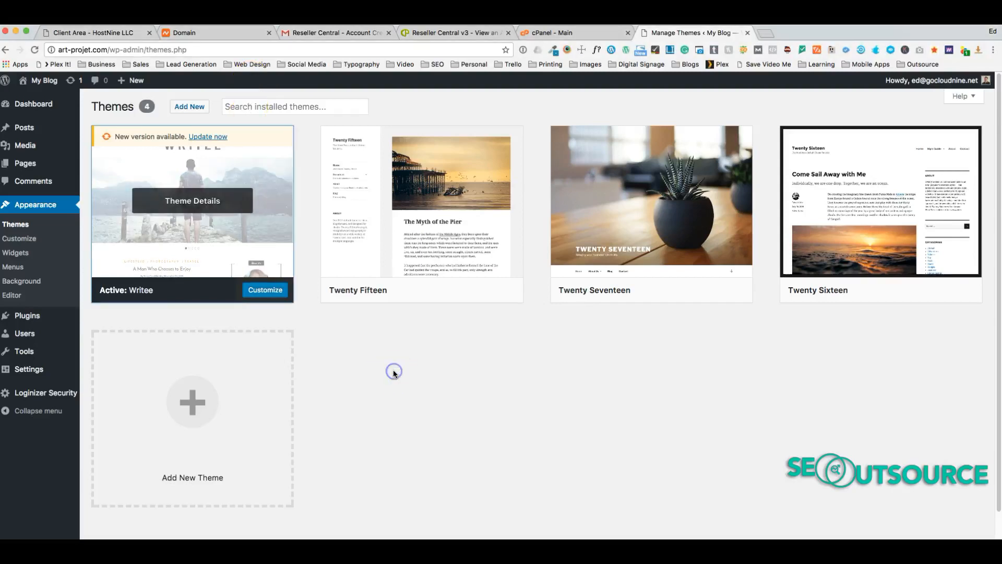
{"action": "left_click", "coordinate": [307, 259]}
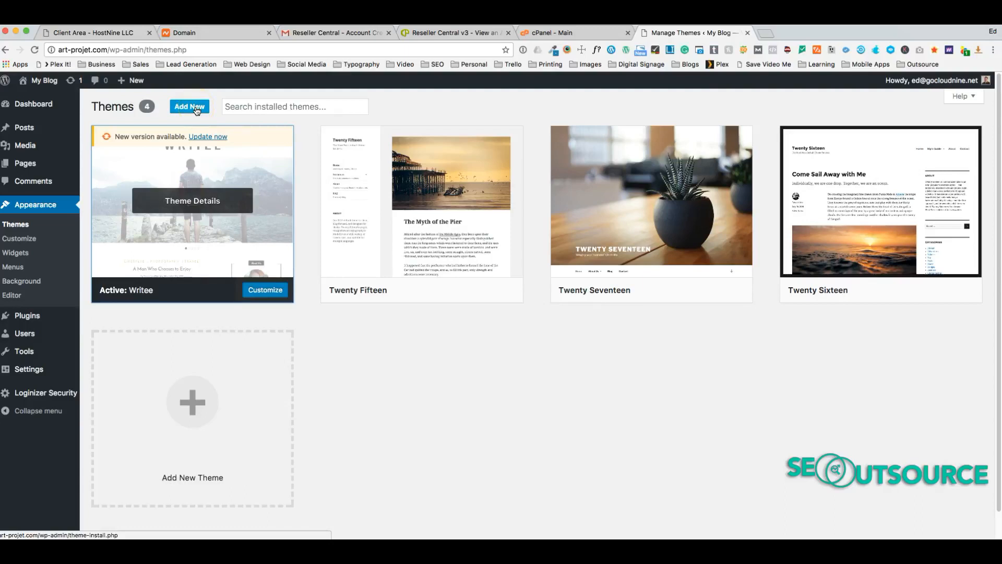
{"action": "left_click", "coordinate": [196, 111]}
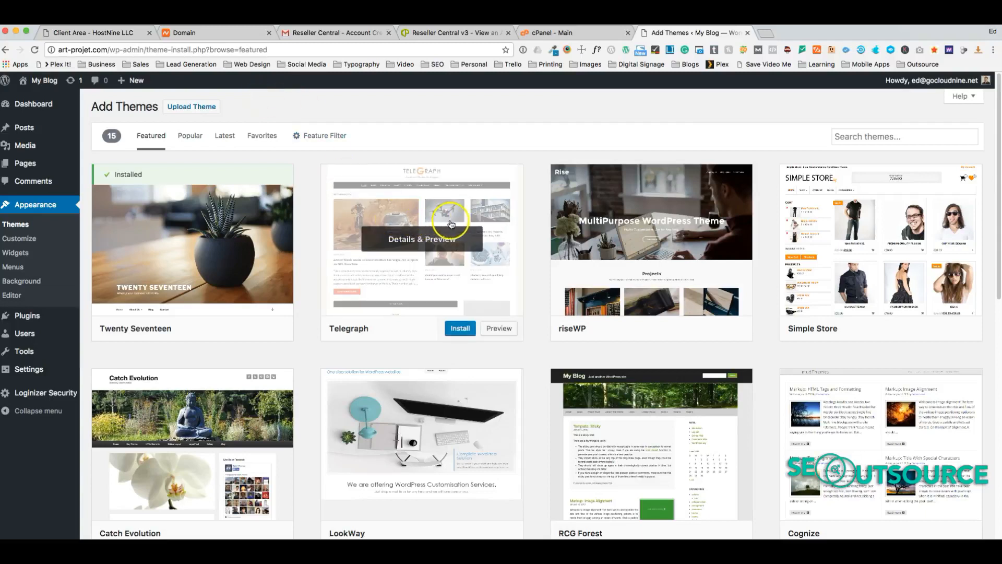
- Install the RCG Forest theme from the Featured themes and activate it
{"action": "scroll", "coordinate": [447, 217], "scroll_direction": "down", "scroll_amount": 2}
{"action": "scroll", "coordinate": [428, 240], "scroll_direction": "down", "scroll_amount": 1}
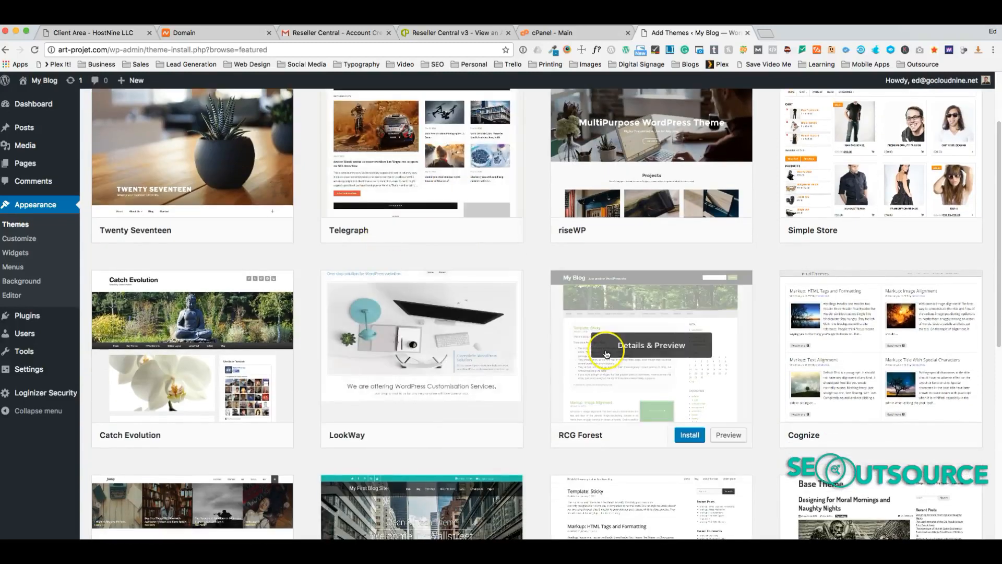
{"action": "left_click", "coordinate": [690, 435]}
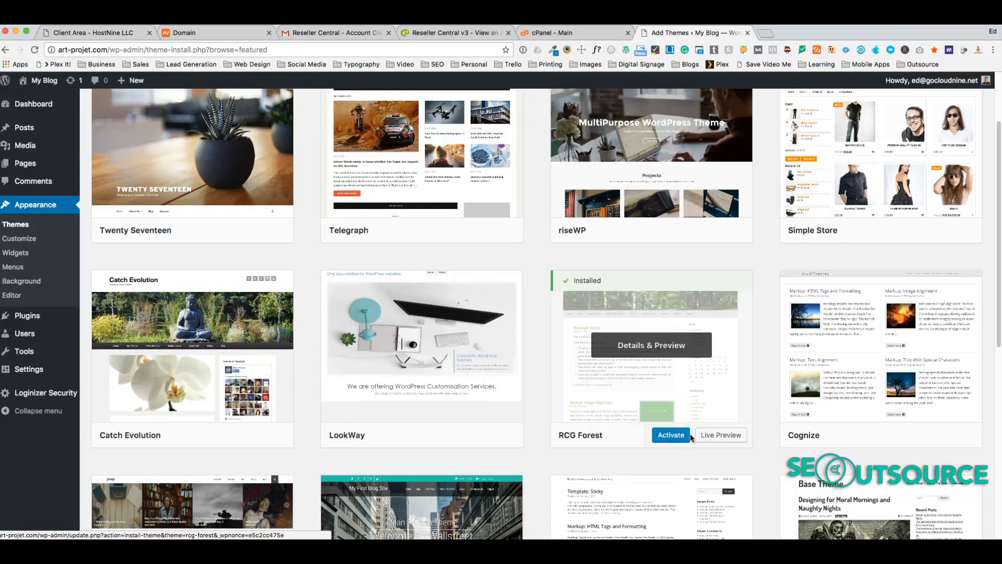
{"action": "left_click", "coordinate": [677, 438]}
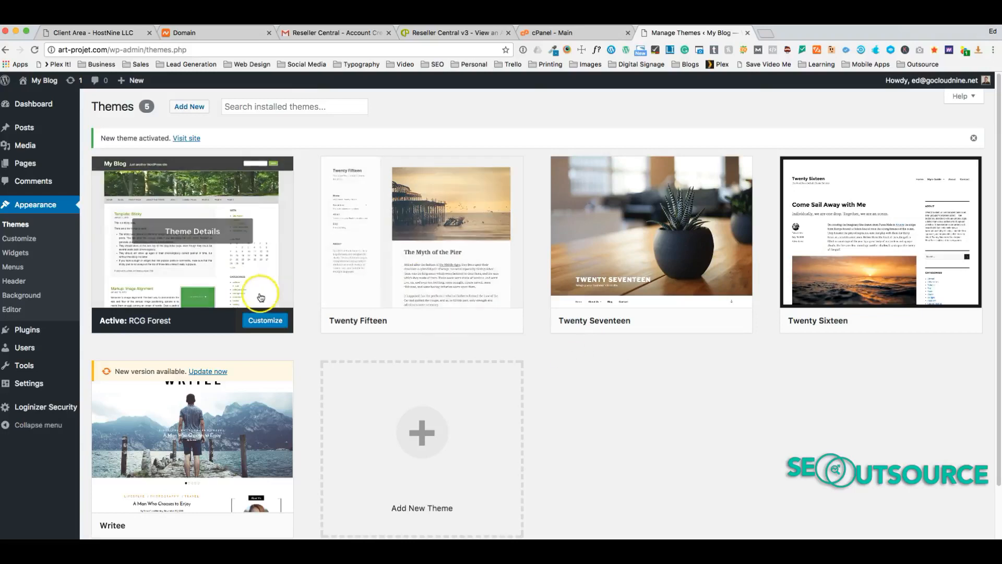
{"action": "left_click", "coordinate": [173, 275]}
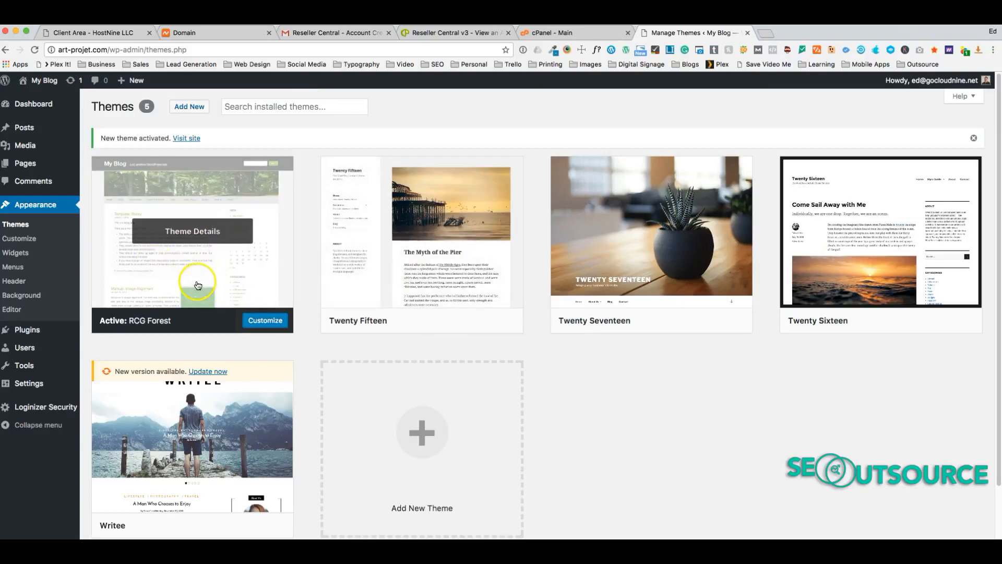
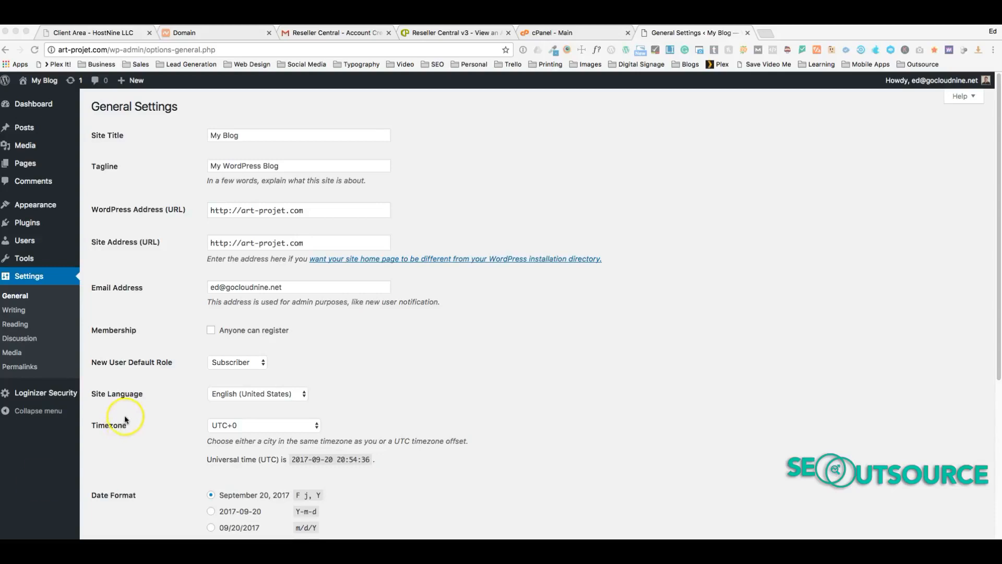
- Change the site title from My Blog to 'Fine Art Informal Blog', clear the tagline, and save
{"action": "left_click", "coordinate": [167, 148]}
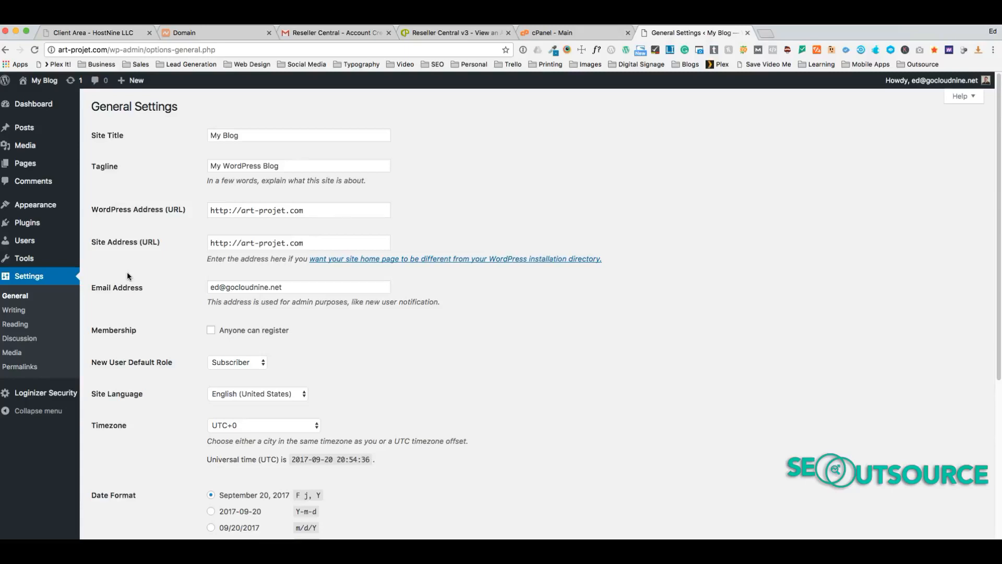
{"action": "left_click", "coordinate": [33, 276]}
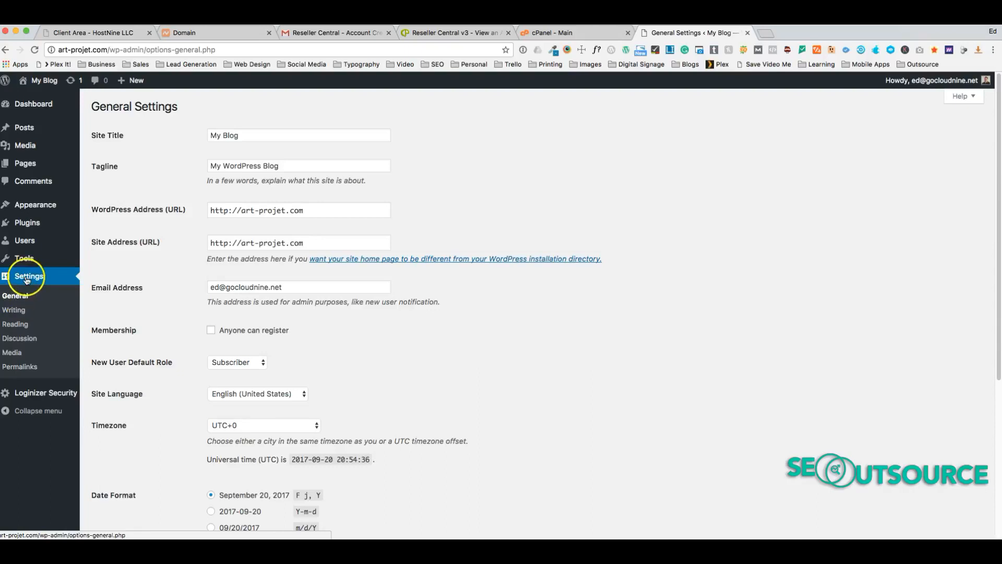
{"action": "left_click_drag", "start_coordinate": [260, 135], "coordinate": [174, 137]}
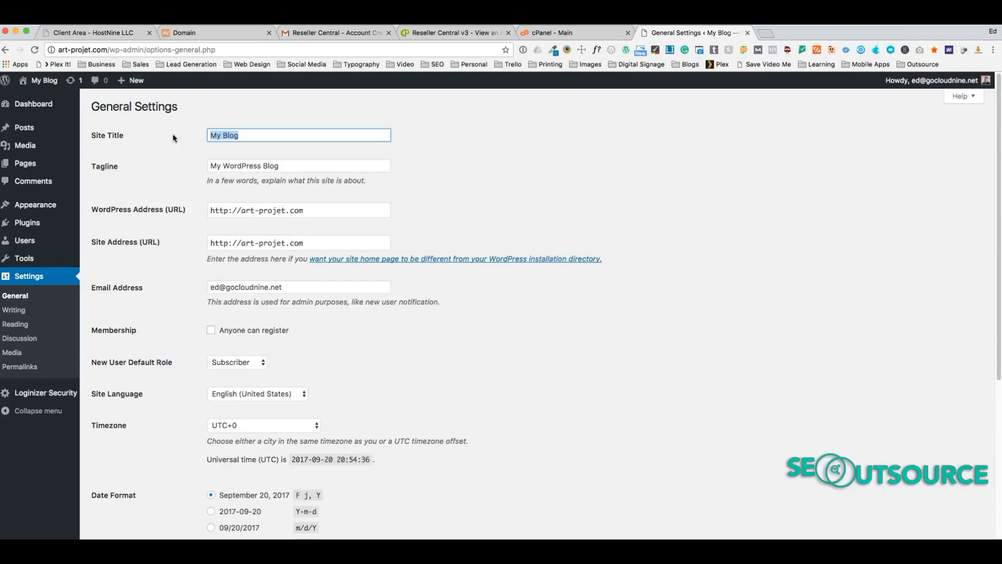
{"action": "type", "text": "Fi"}
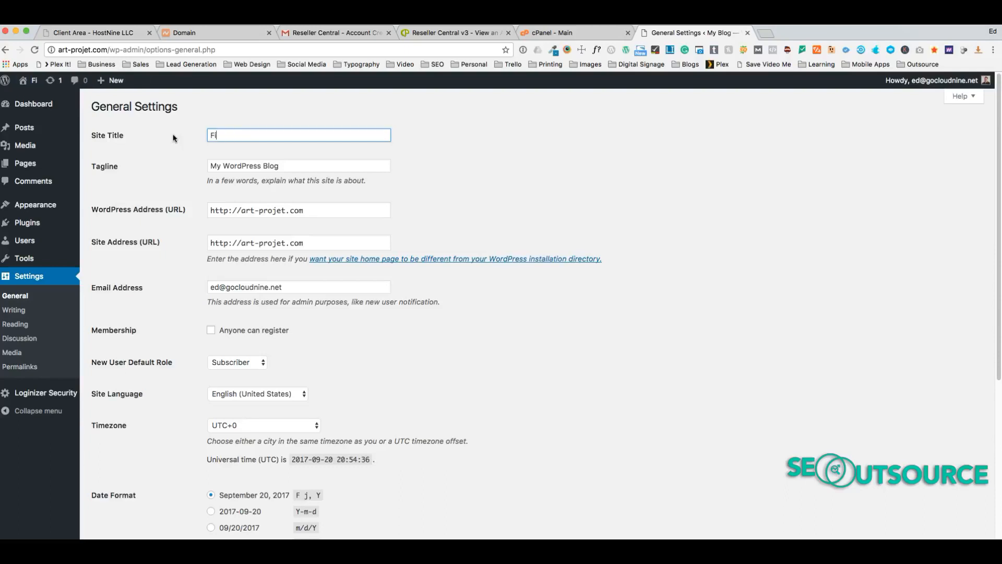
{"action": "type", "text": "ne Art Info"}
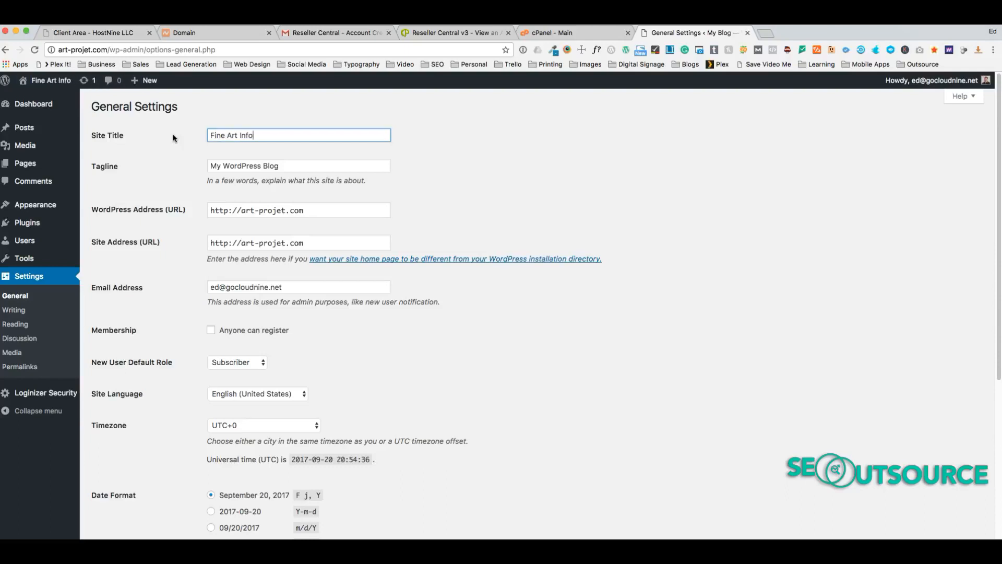
{"action": "type", "text": "rmal Blog"}
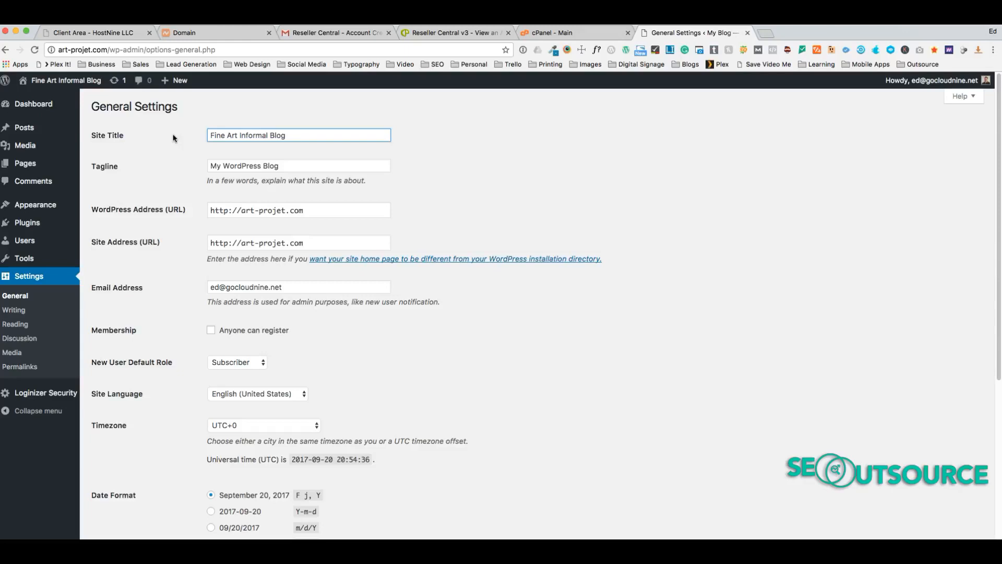
{"action": "left_click_drag", "start_coordinate": [283, 166], "coordinate": [213, 163]}
{"action": "key", "text": "BackSpace"}
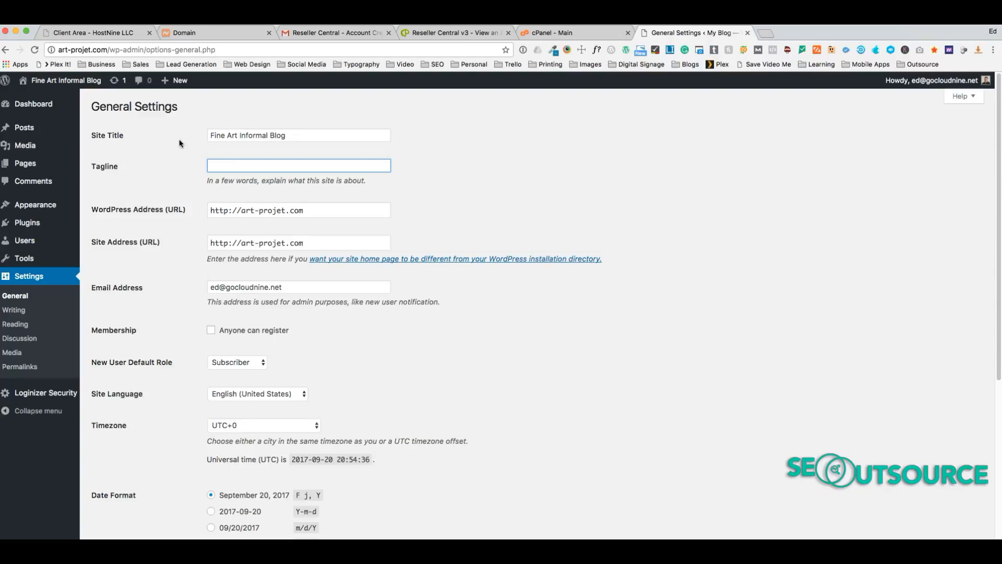
{"action": "left_click", "coordinate": [174, 188]}
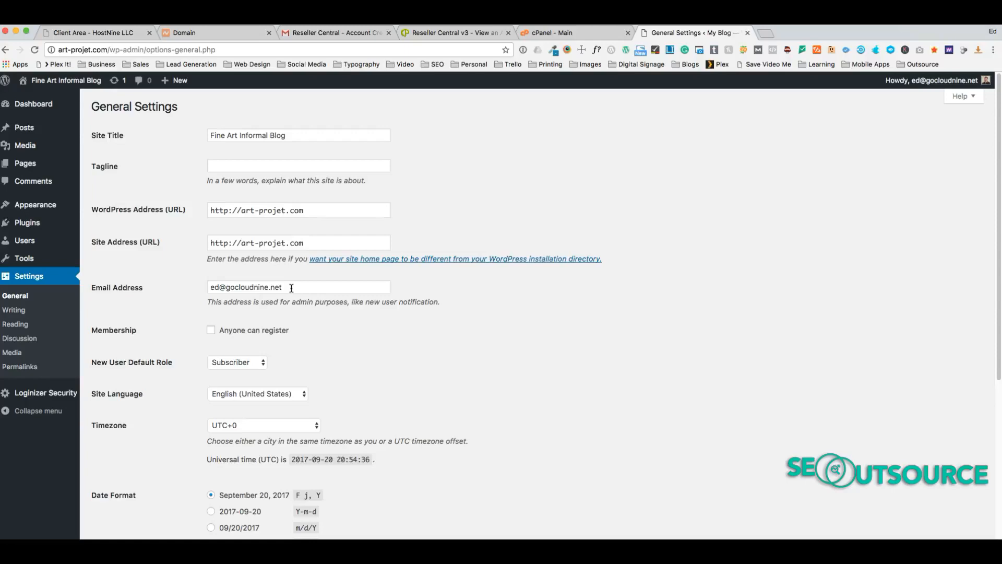
{"action": "scroll", "coordinate": [347, 336], "scroll_direction": "down", "scroll_amount": 5}
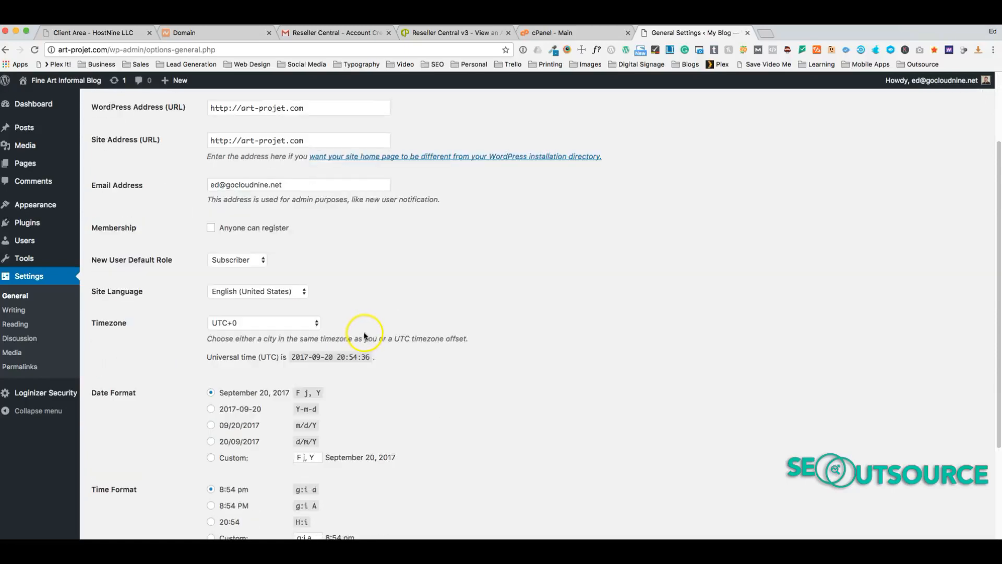
{"action": "scroll", "coordinate": [368, 336], "scroll_direction": "down", "scroll_amount": 3}
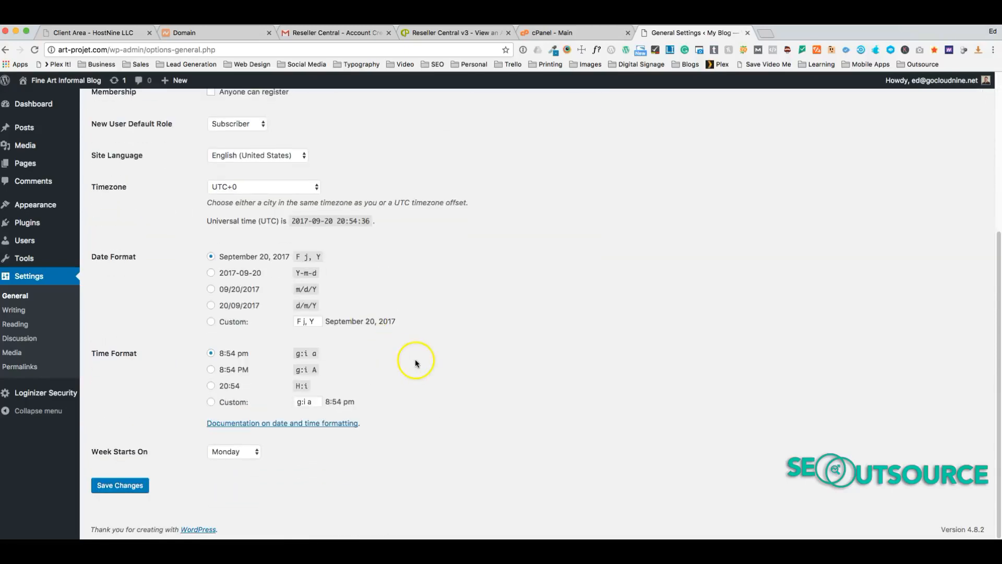
{"action": "left_click", "coordinate": [125, 486]}
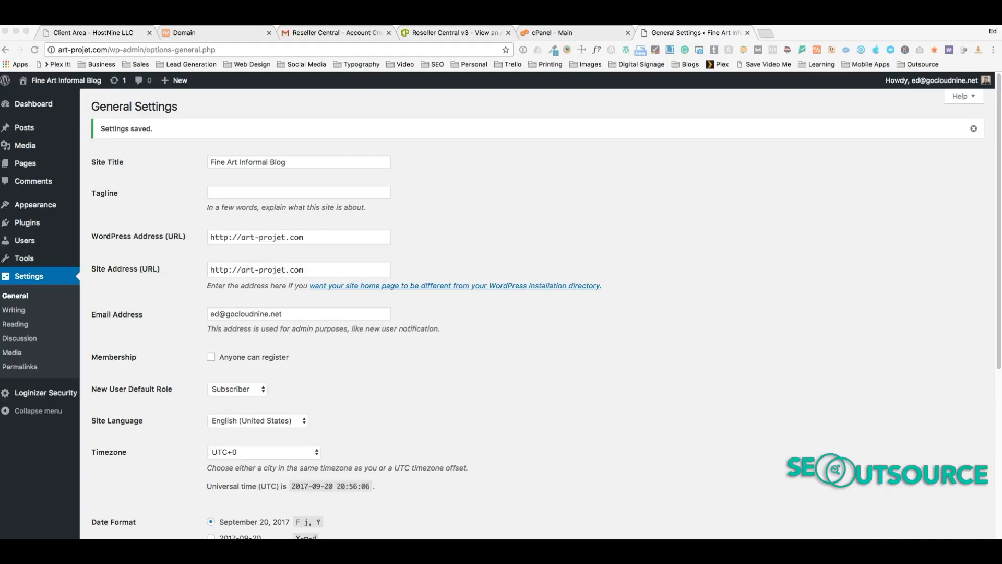
{"action": "left_click", "coordinate": [62, 313]}
- Add a new post category named 'Fine Art'
{"action": "left_click", "coordinate": [16, 311]}
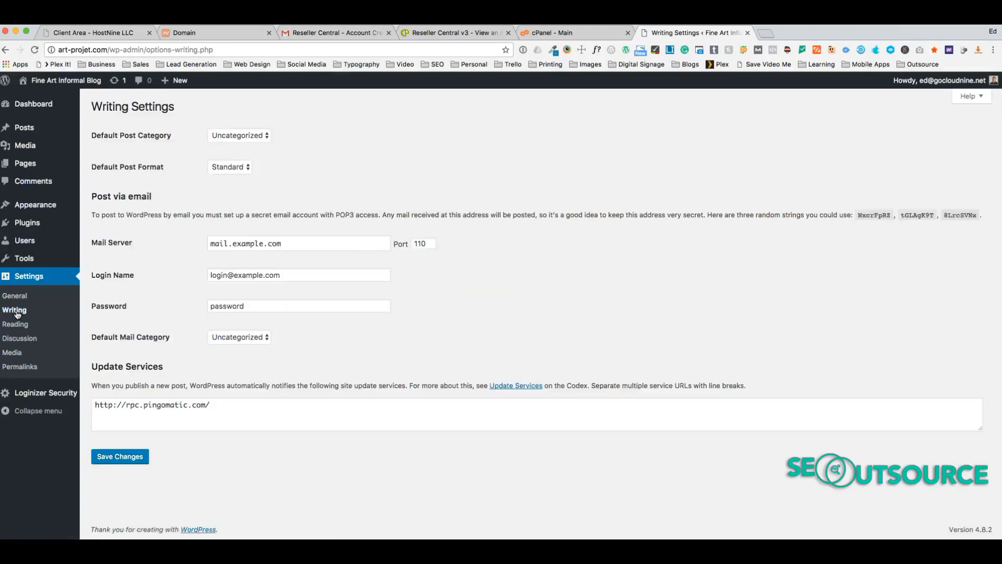
{"action": "left_click", "coordinate": [203, 137]}
{"action": "left_click", "coordinate": [223, 136]}
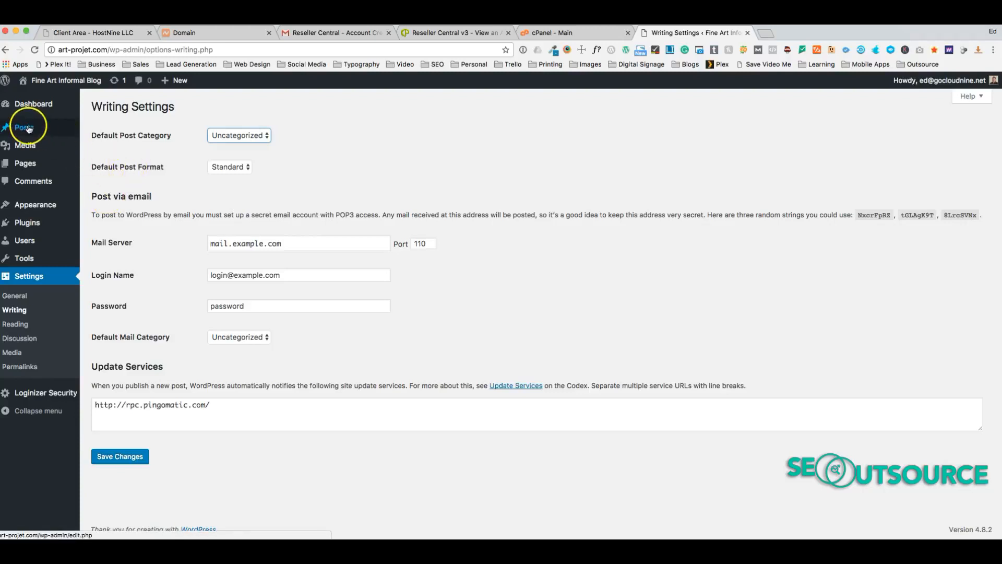
{"action": "mouse_move", "coordinate": [51, 129]}
{"action": "left_click", "coordinate": [108, 159]}
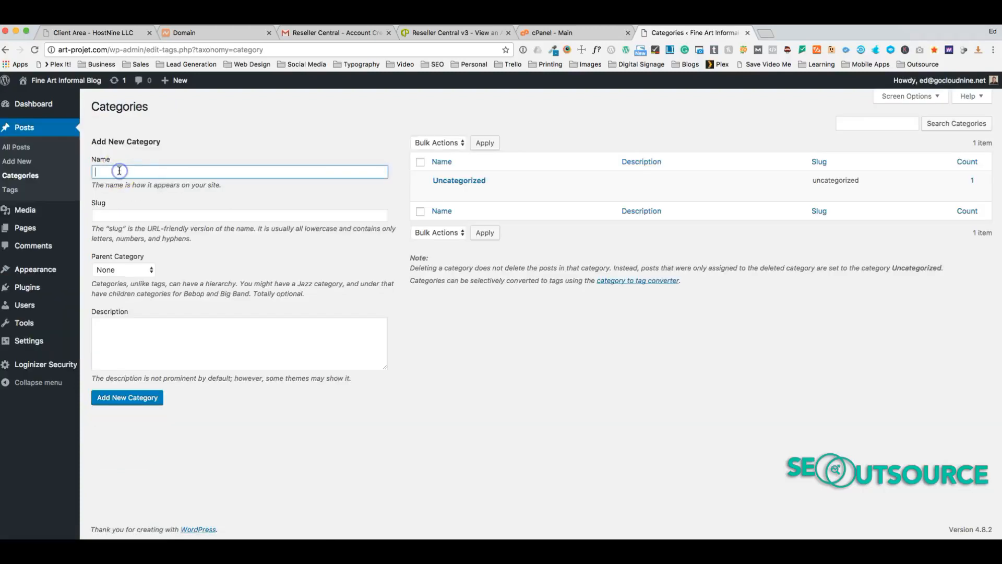
{"action": "type", "text": "Da"}
{"action": "key", "text": "BackSpace"}
{"action": "key", "text": "BackSpace"}
{"action": "type", "text": "Fine Art"}
{"action": "left_click", "coordinate": [136, 398]}
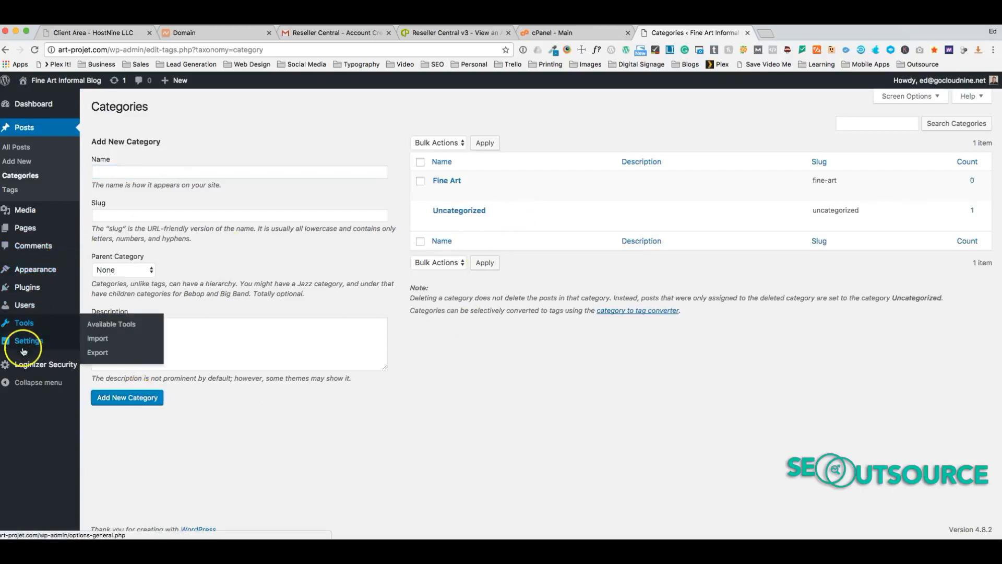
- Make Fine Art the default post category in Writing Settings and save
{"action": "mouse_move", "coordinate": [23, 347]}
{"action": "left_click", "coordinate": [102, 361]}
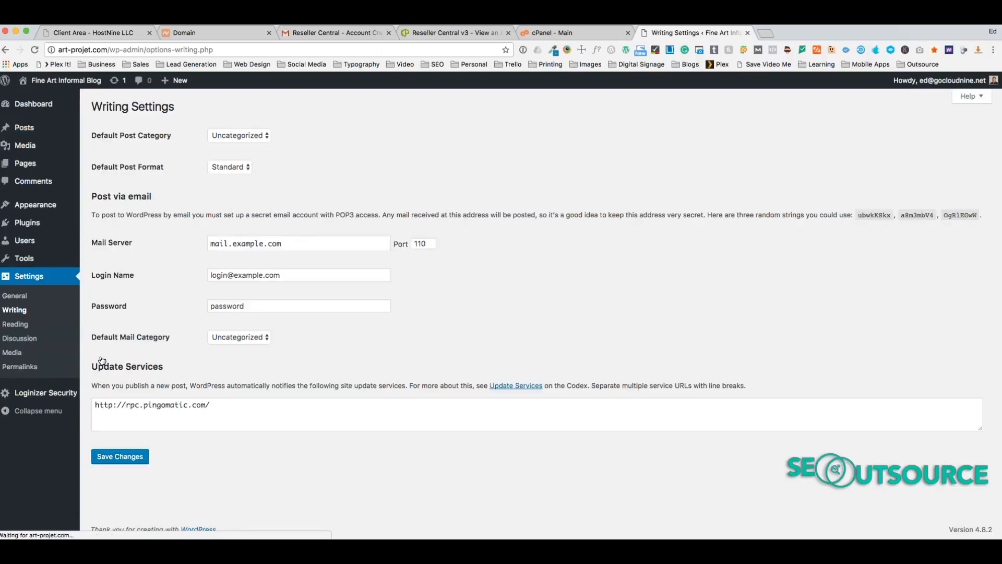
{"action": "left_click", "coordinate": [239, 134]}
{"action": "left_click", "coordinate": [232, 126]}
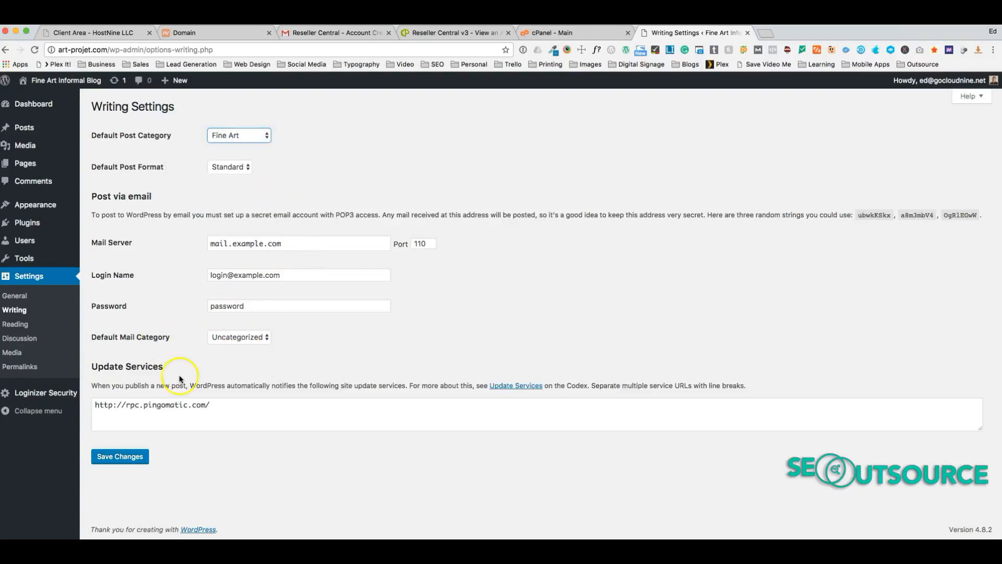
{"action": "left_click", "coordinate": [123, 465]}
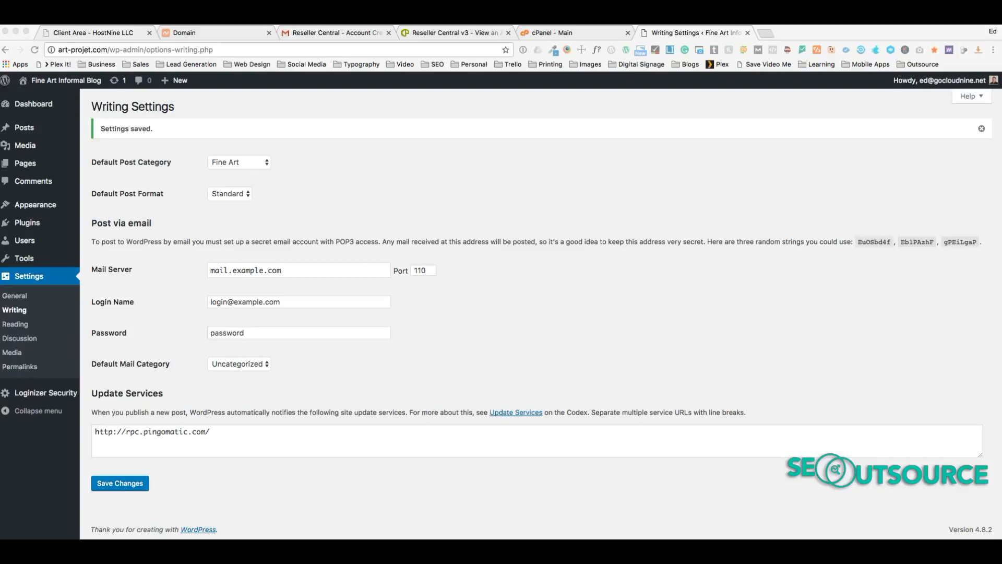
{"action": "left_click", "coordinate": [16, 325]}
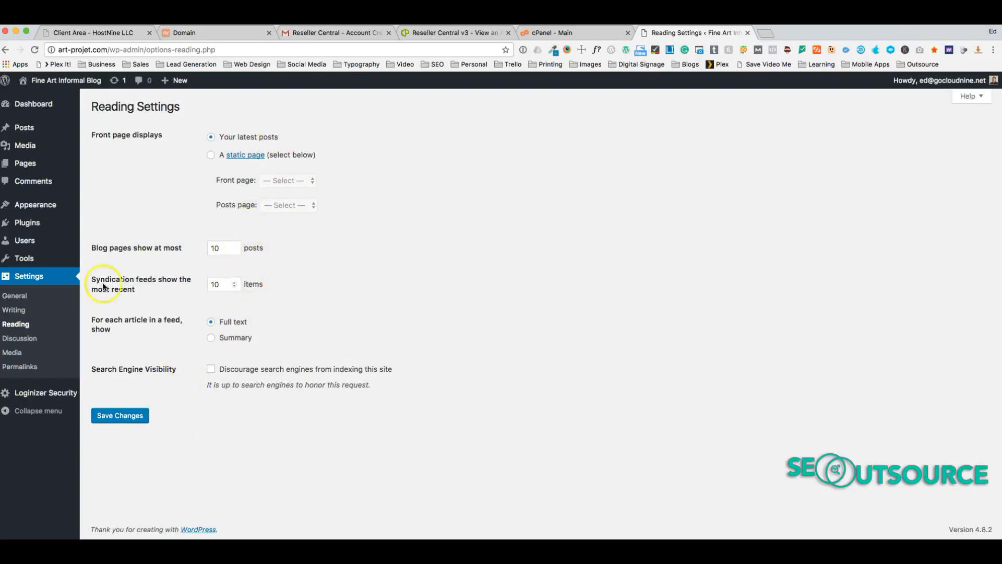
- Set the permalink structure to Post name and save it
{"action": "left_click", "coordinate": [12, 338]}
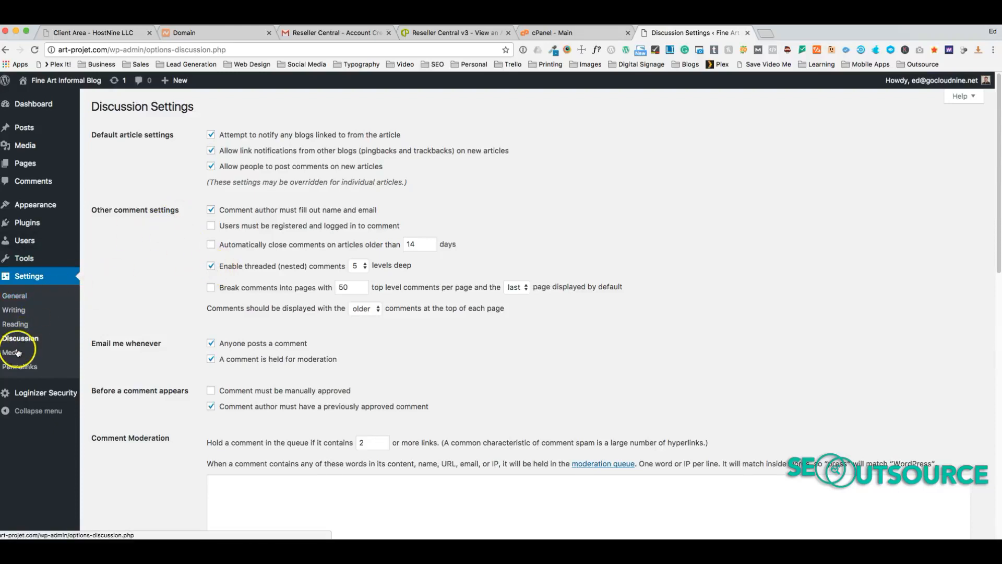
{"action": "left_click", "coordinate": [18, 366]}
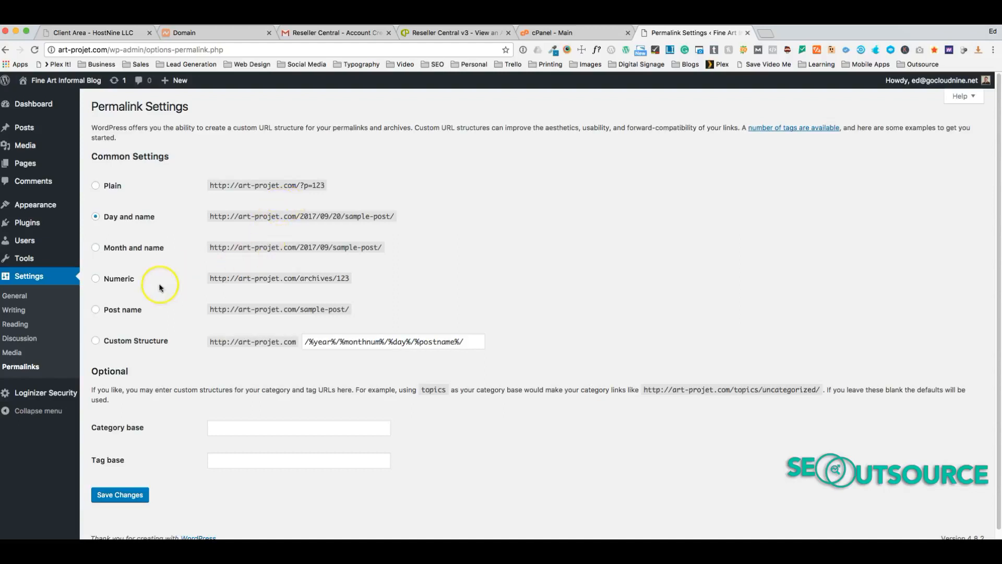
{"action": "left_click", "coordinate": [116, 312]}
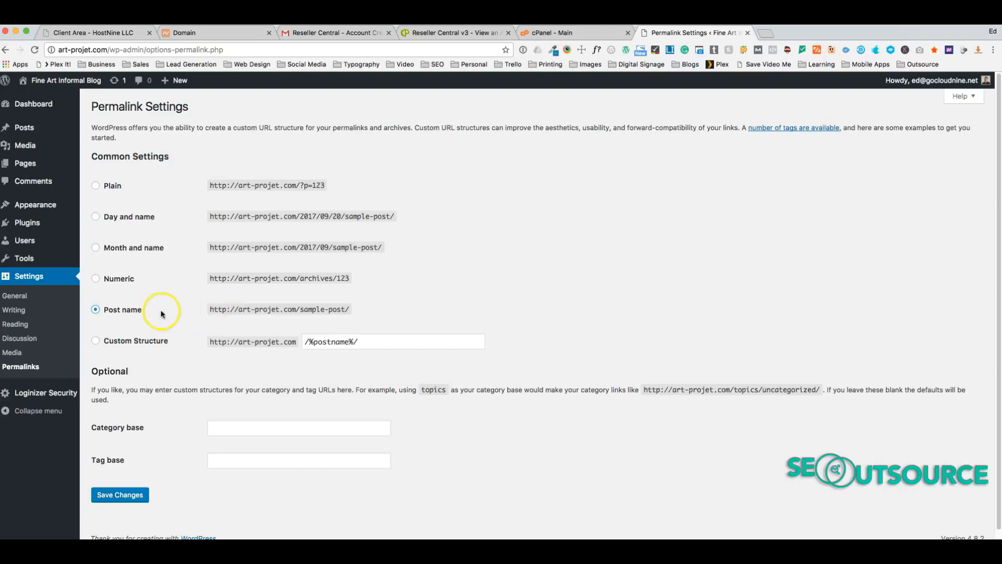
{"action": "left_click", "coordinate": [133, 311]}
{"action": "left_click", "coordinate": [125, 495]}
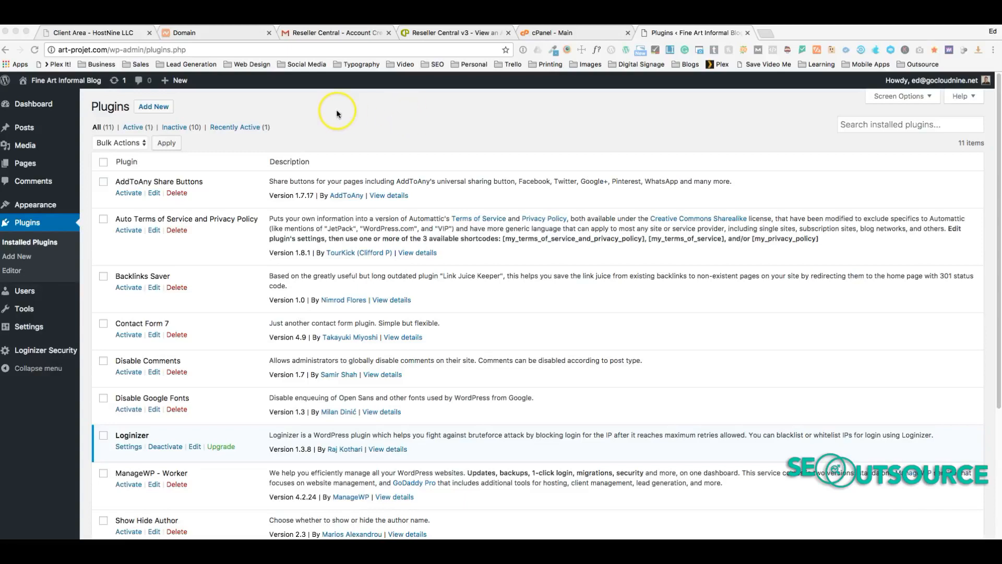
{"action": "left_click", "coordinate": [114, 195]}
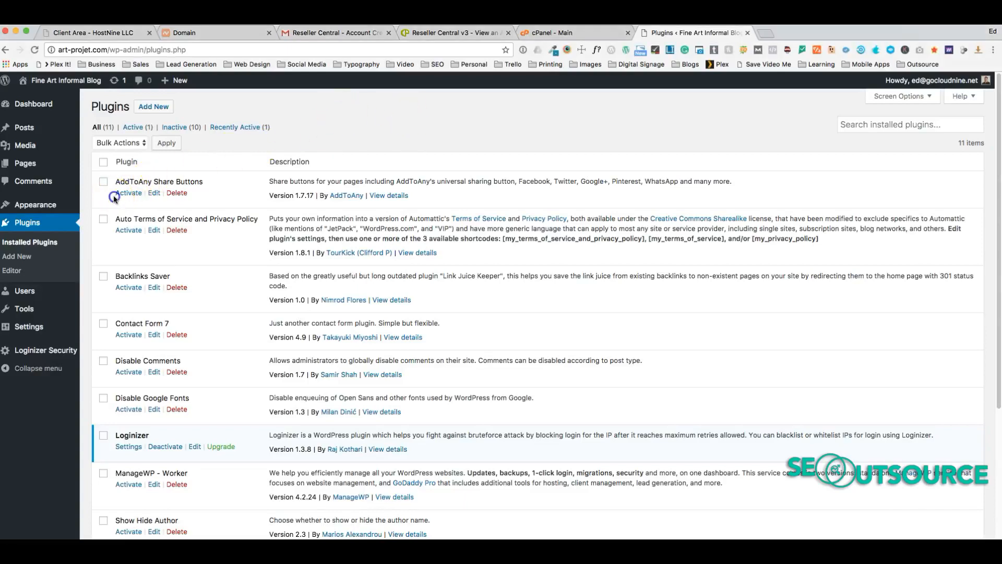
- Activate AddToAny Share Buttons and save its share settings
{"action": "left_click", "coordinate": [128, 194]}
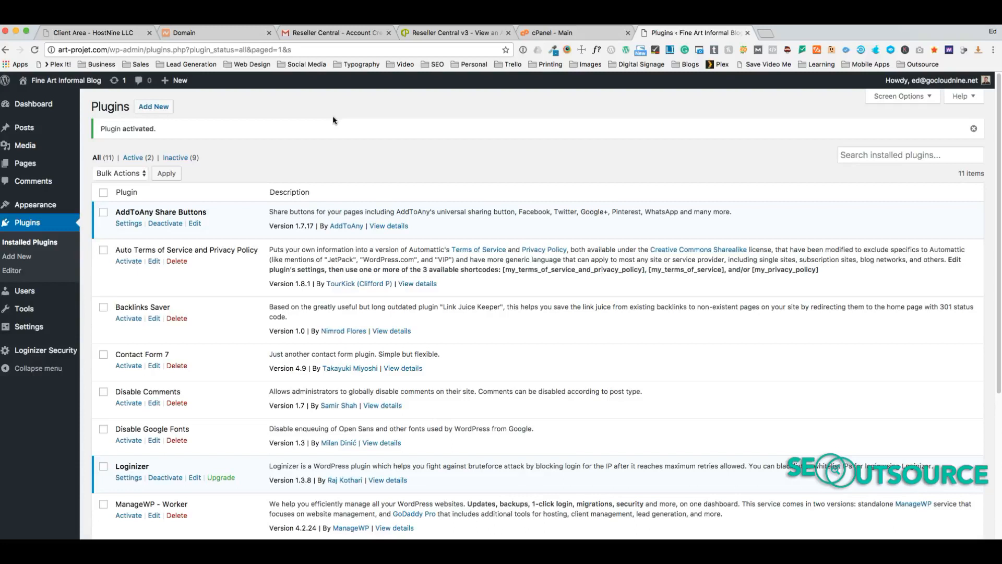
{"action": "left_click", "coordinate": [128, 223]}
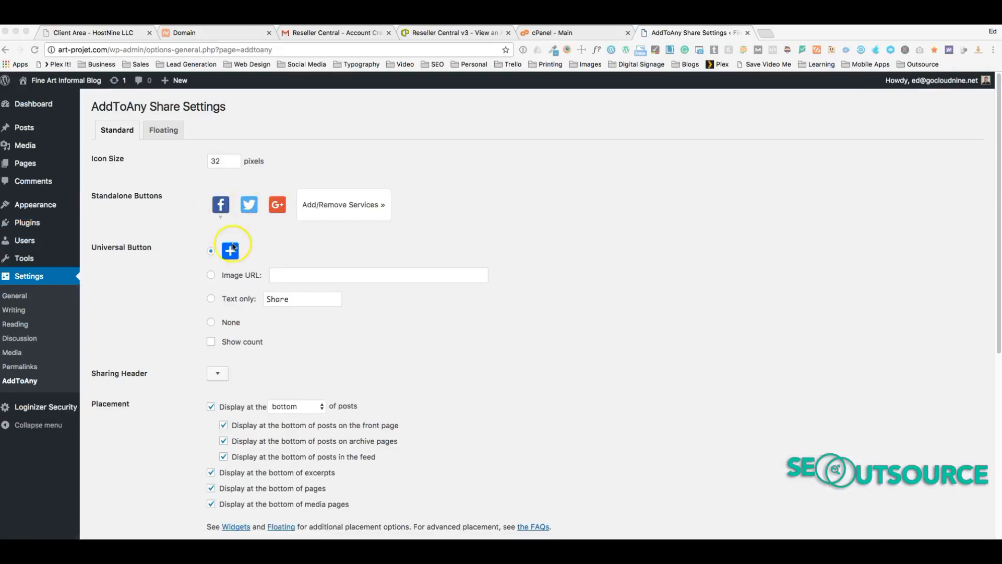
{"action": "left_click", "coordinate": [566, 235]}
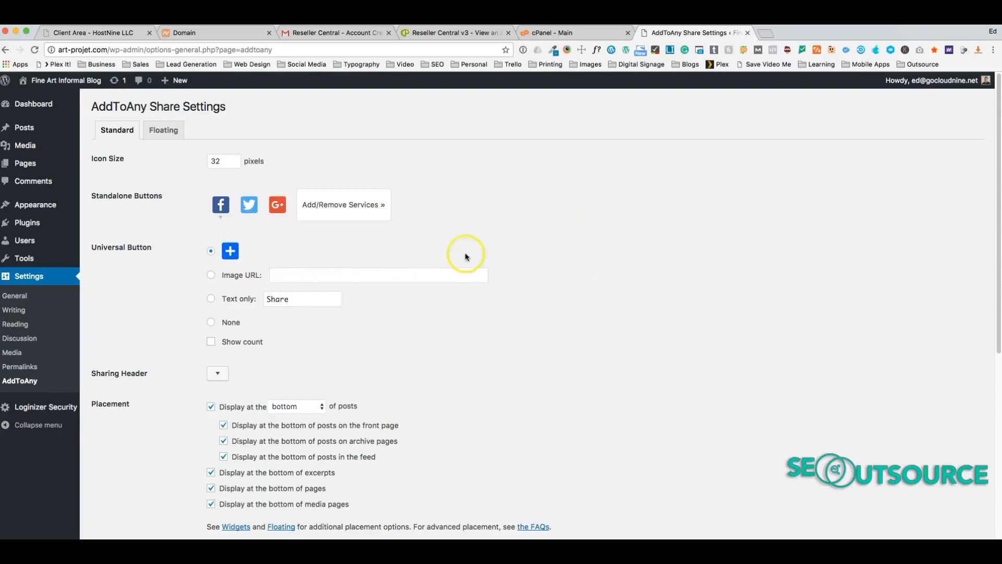
{"action": "scroll", "coordinate": [594, 258], "scroll_direction": "down", "scroll_amount": 4}
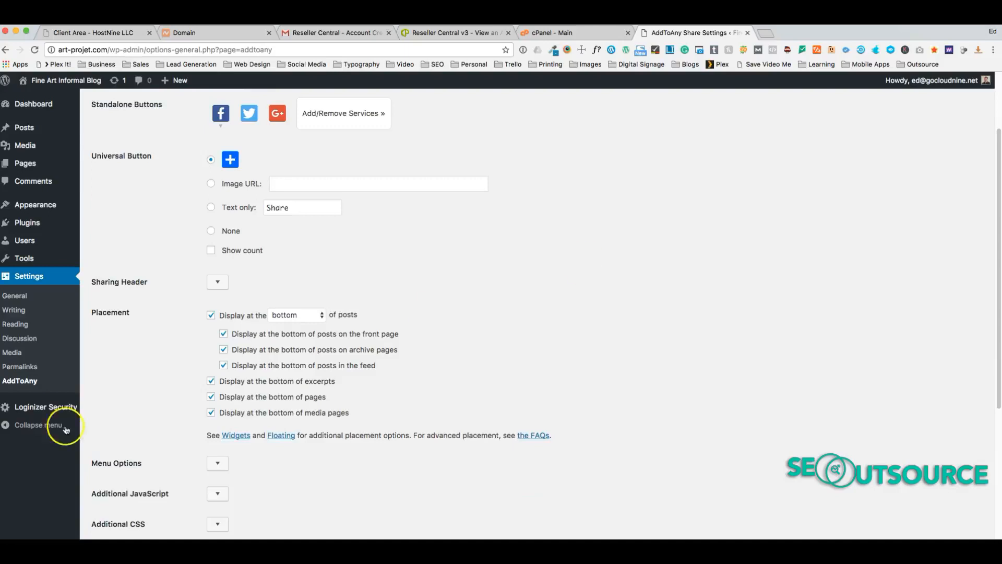
{"action": "scroll", "coordinate": [522, 341], "scroll_direction": "down", "scroll_amount": 4}
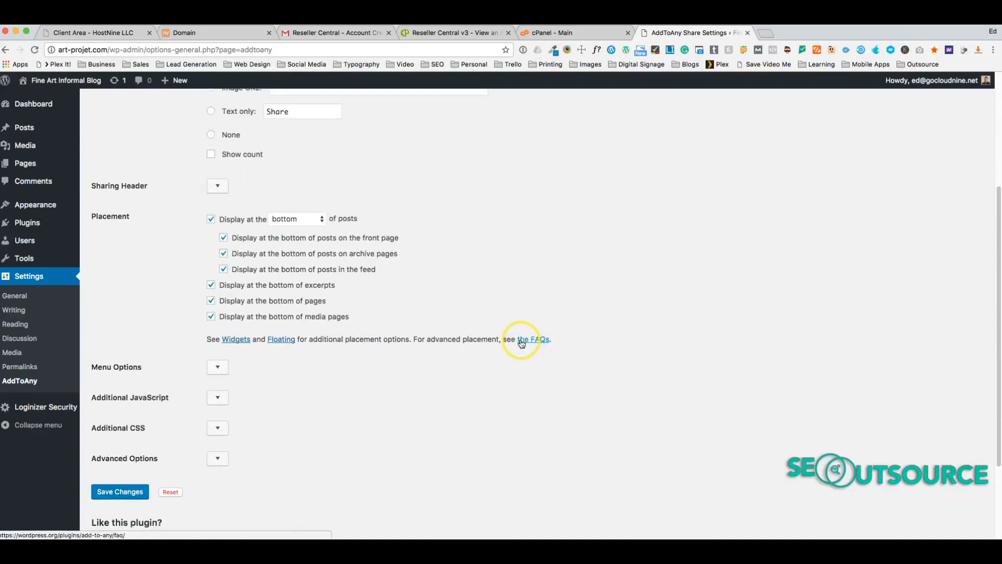
{"action": "scroll", "coordinate": [494, 349], "scroll_direction": "down", "scroll_amount": 5}
{"action": "left_click", "coordinate": [133, 373]}
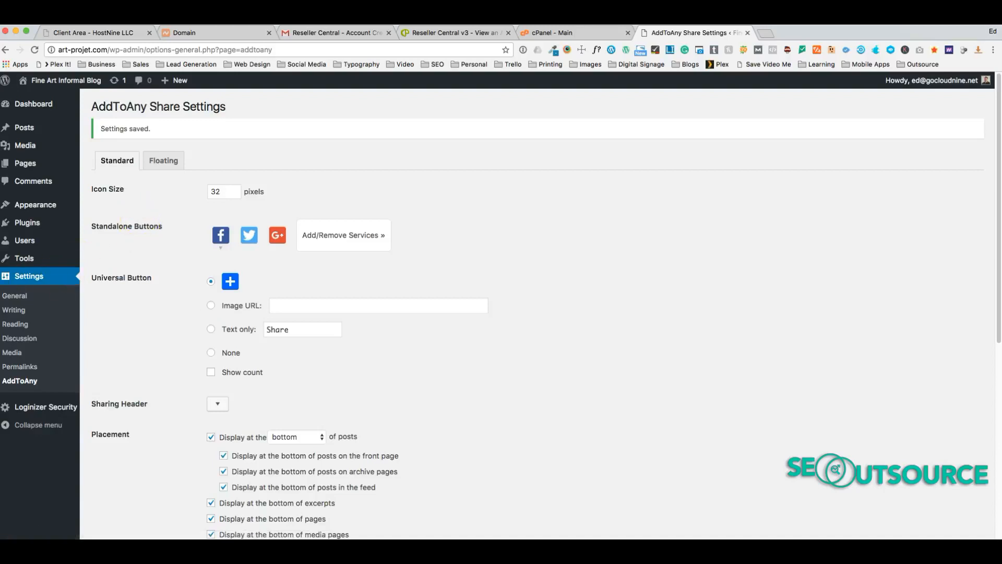
- Look over AddToAny's floating share bar settings, then activate Auto Terms of Service and Privacy Policy
{"action": "left_click", "coordinate": [164, 162]}
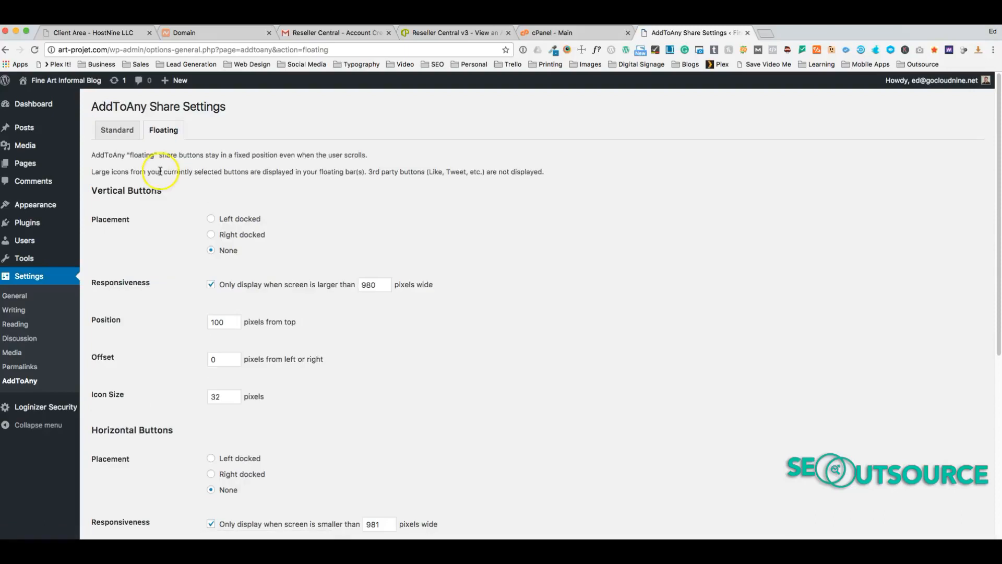
{"action": "scroll", "coordinate": [565, 253], "scroll_direction": "down", "scroll_amount": 5}
{"action": "scroll", "coordinate": [572, 256], "scroll_direction": "down", "scroll_amount": 5}
{"action": "scroll", "coordinate": [146, 271], "scroll_direction": "up", "scroll_amount": 7}
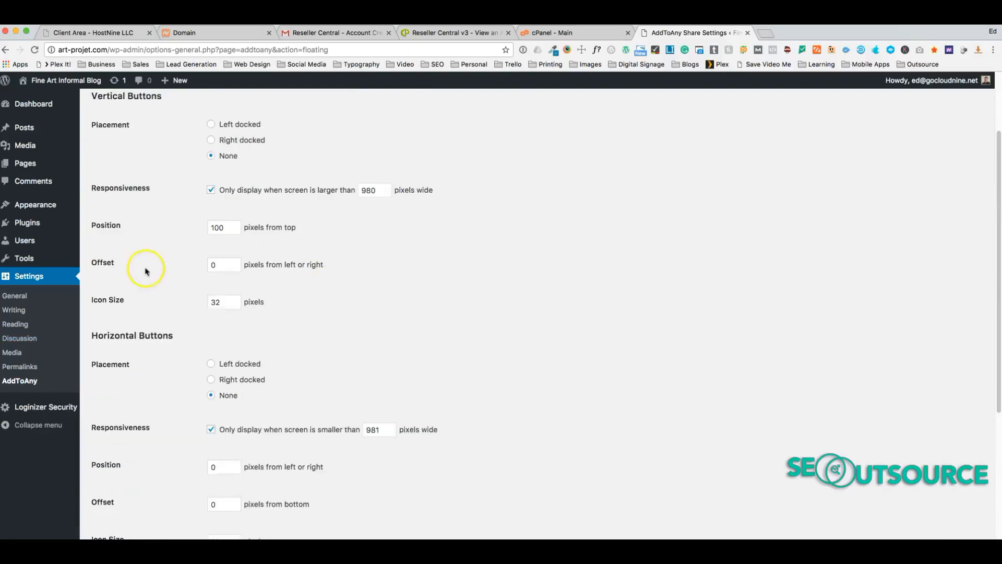
{"action": "left_click", "coordinate": [31, 228]}
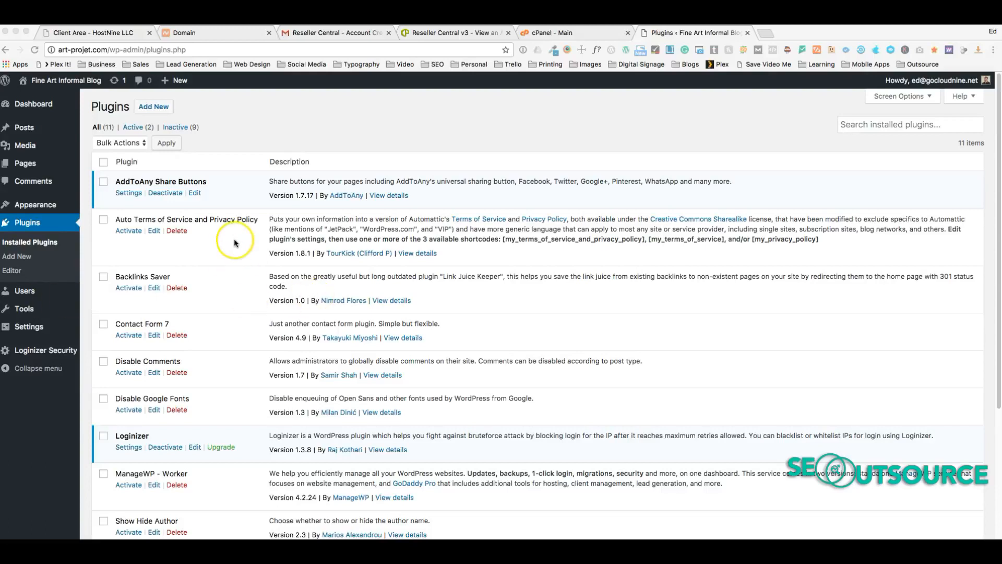
{"action": "left_click", "coordinate": [129, 232]}
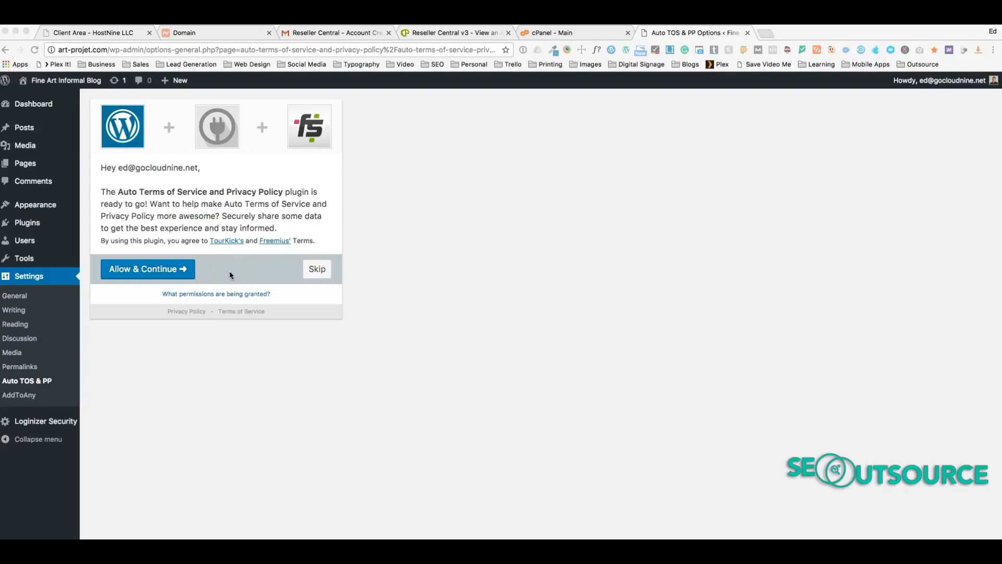
- Skip the plugin's opt-in and switch the terms and privacy shortcodes On
{"action": "left_click", "coordinate": [317, 269]}
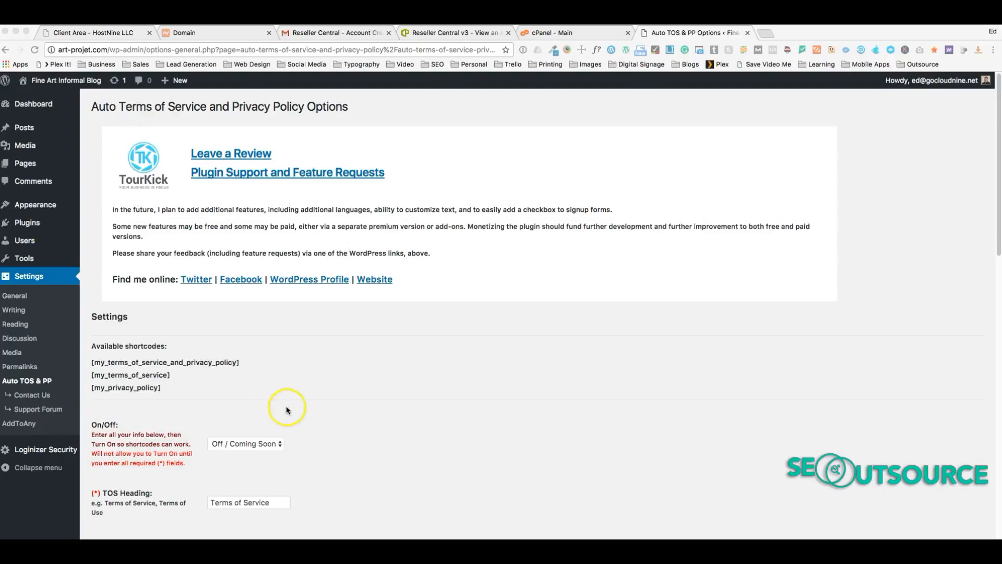
{"action": "scroll", "coordinate": [306, 397], "scroll_direction": "down", "scroll_amount": 1}
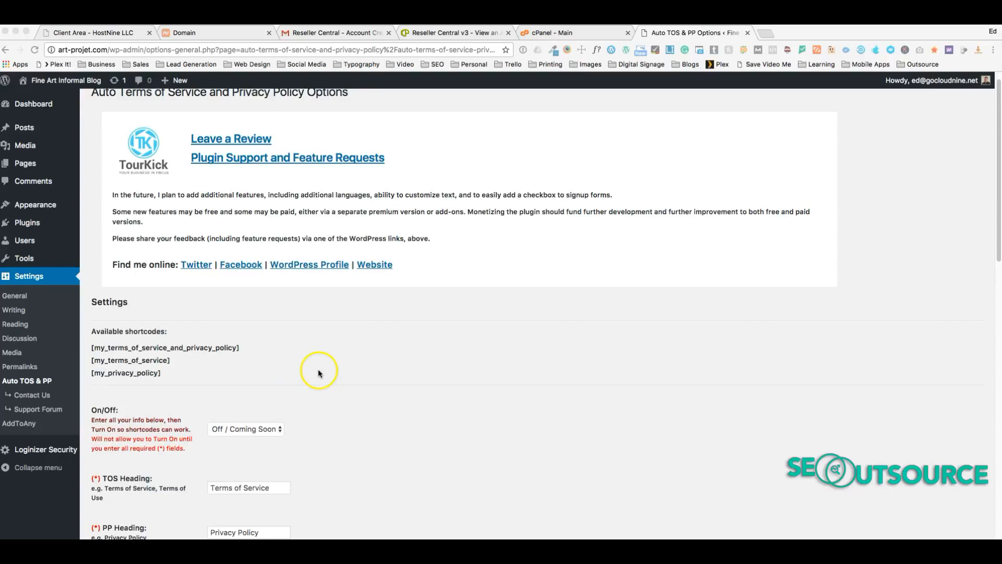
{"action": "scroll", "coordinate": [318, 373], "scroll_direction": "down", "scroll_amount": 5}
{"action": "left_click", "coordinate": [240, 342]}
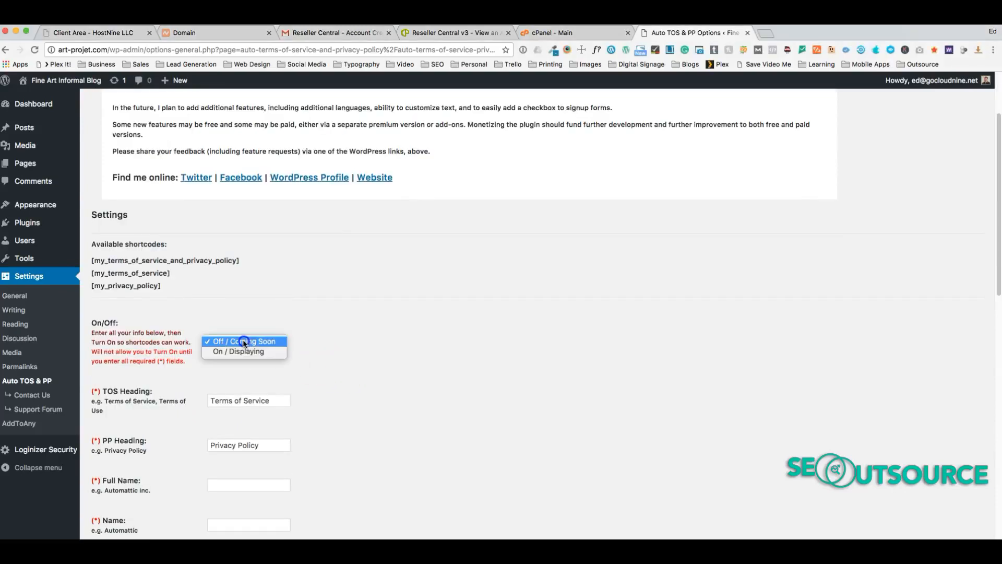
{"action": "left_click", "coordinate": [240, 352]}
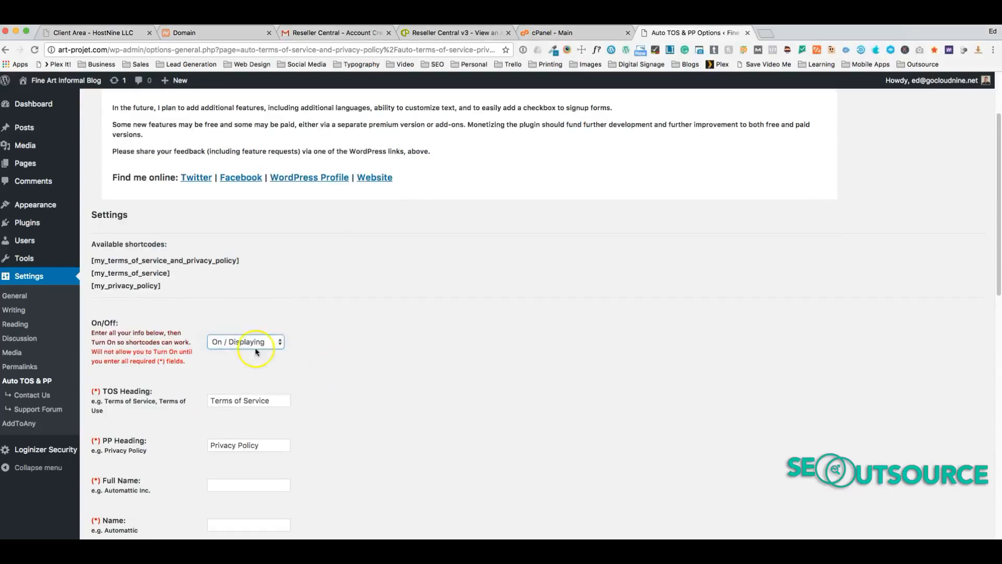
{"action": "scroll", "coordinate": [425, 343], "scroll_direction": "down", "scroll_amount": 4}
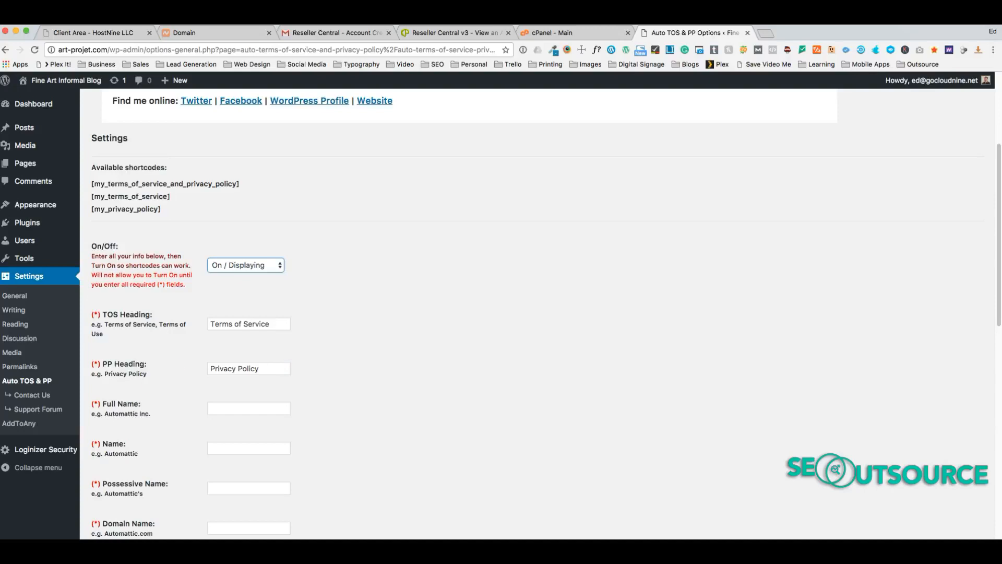
{"action": "scroll", "coordinate": [512, 354], "scroll_direction": "down", "scroll_amount": 7}
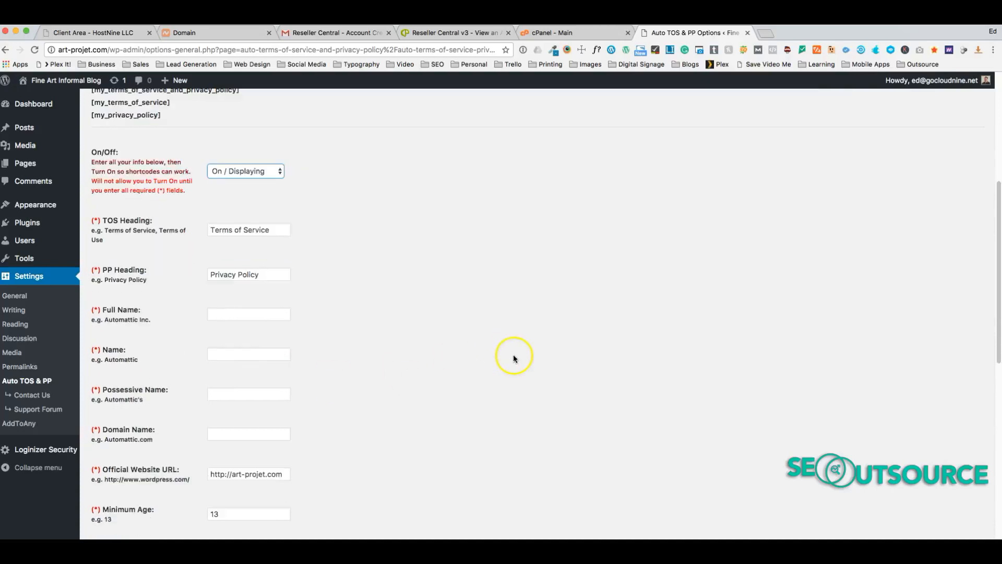
- Enter company 'Art Projet, Inc.', name 'Art Projet', possessive 'Art Projet's', and domain art-projet.com
{"action": "left_click", "coordinate": [254, 269]}
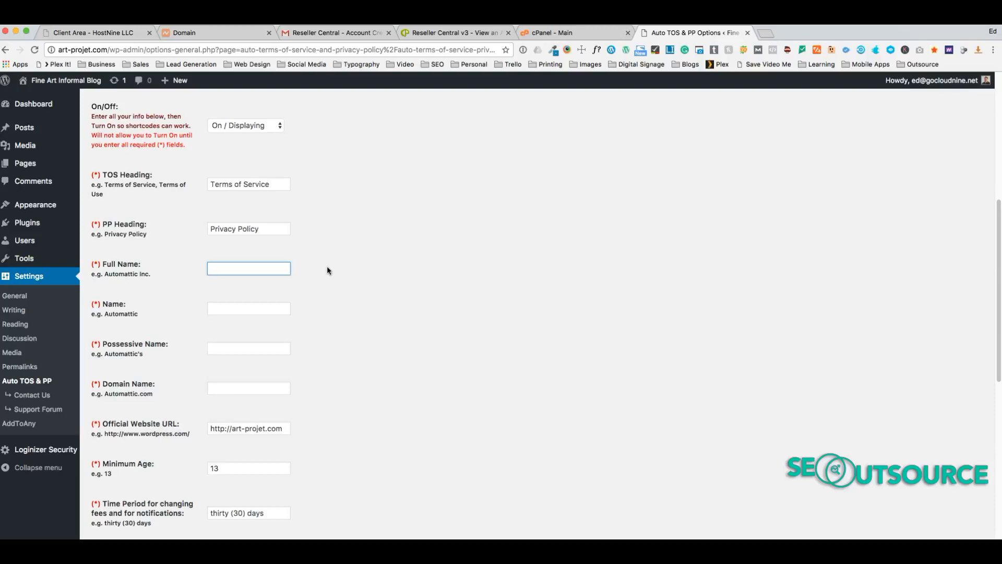
{"action": "type", "text": "Art Projet, Inc."}
{"action": "key", "text": "Tab"}
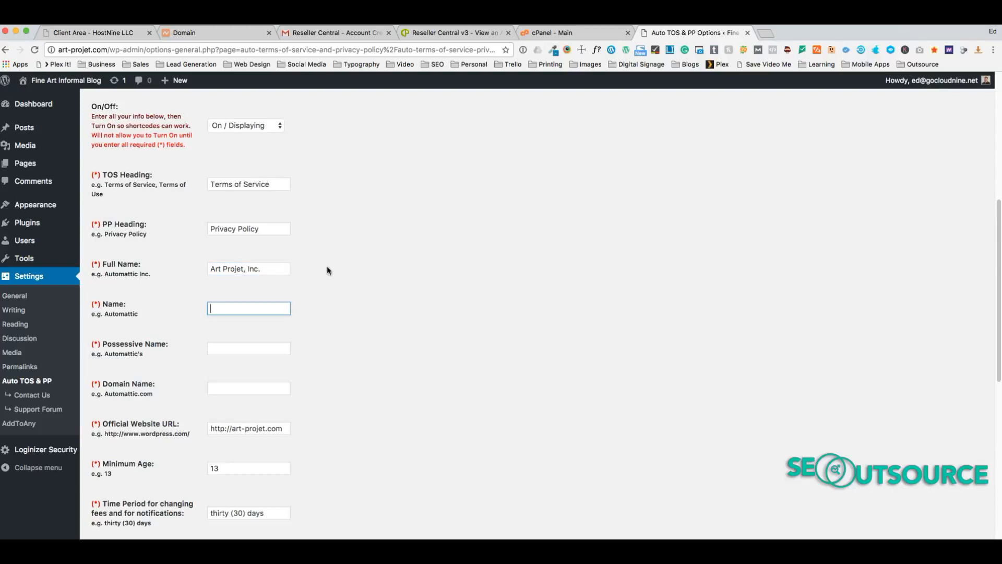
{"action": "type", "text": "Art Projet"}
{"action": "key", "text": "Tab"}
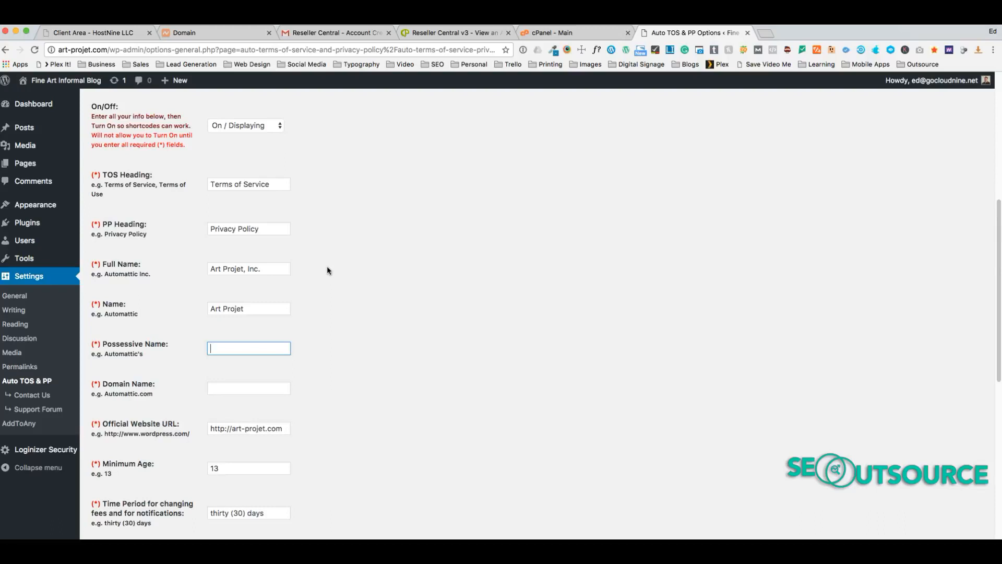
{"action": "type", "text": "Art Projet's"}
{"action": "key", "text": "Tab"}
{"action": "type", "text": "art-projec"}
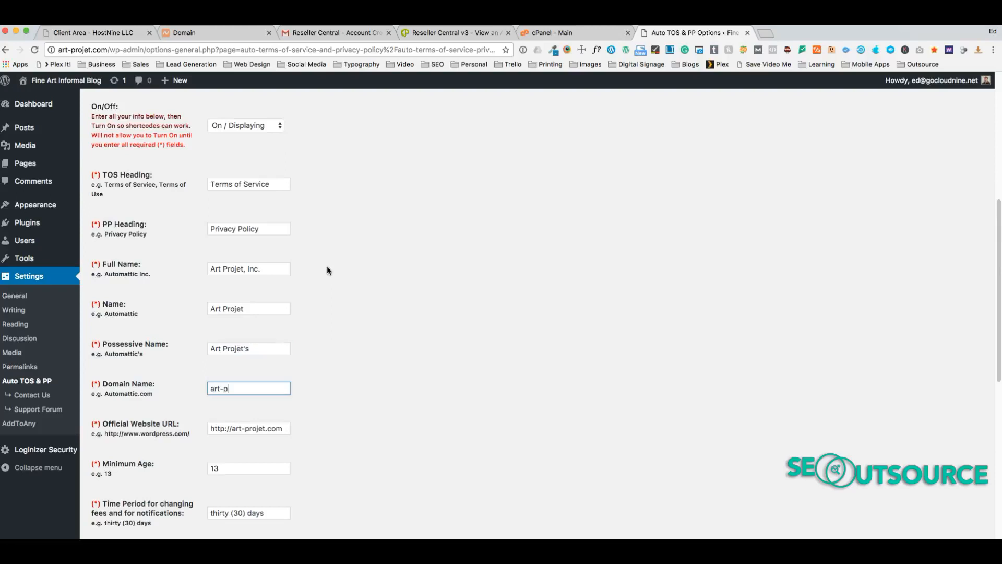
{"action": "key", "text": "BackSpace"}
{"action": "type", "text": "t.com"}
- Set venue 'State of California, USA', court San Fransisco County, CA, and arbitration San Fransisco, CA
{"action": "scroll", "coordinate": [425, 321], "scroll_direction": "down", "scroll_amount": 3}
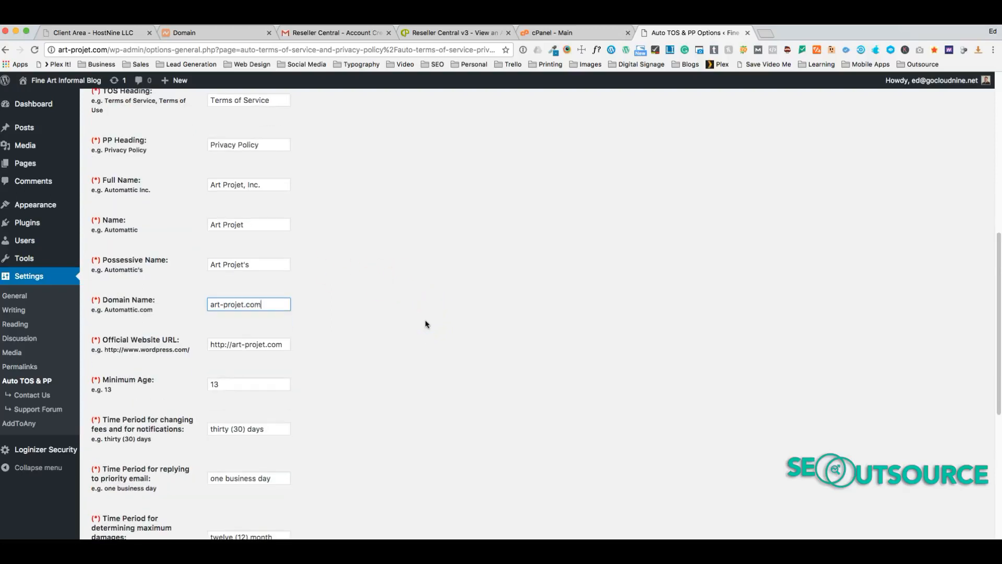
{"action": "scroll", "coordinate": [426, 321], "scroll_direction": "down", "scroll_amount": 1}
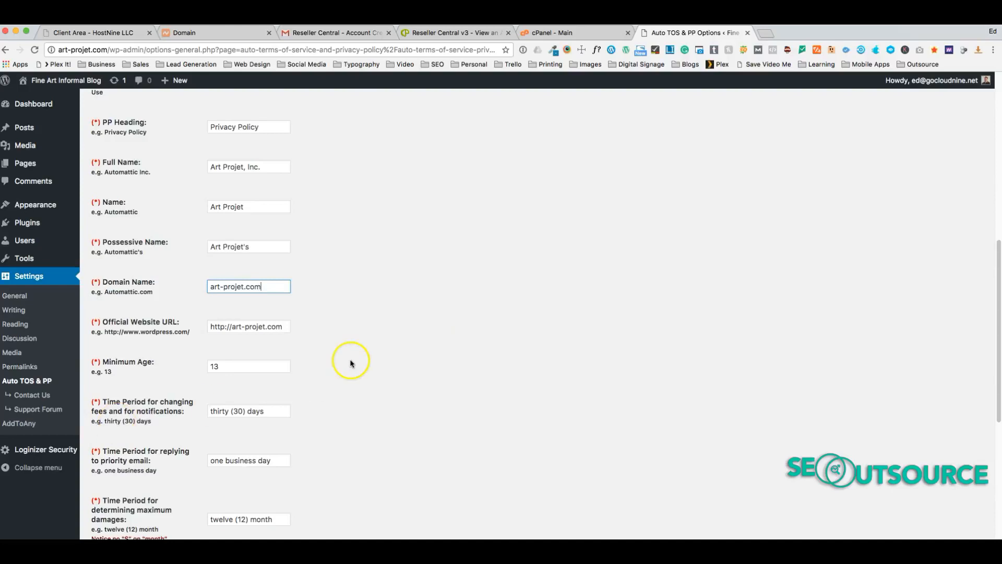
{"action": "scroll", "coordinate": [352, 362], "scroll_direction": "down", "scroll_amount": 7}
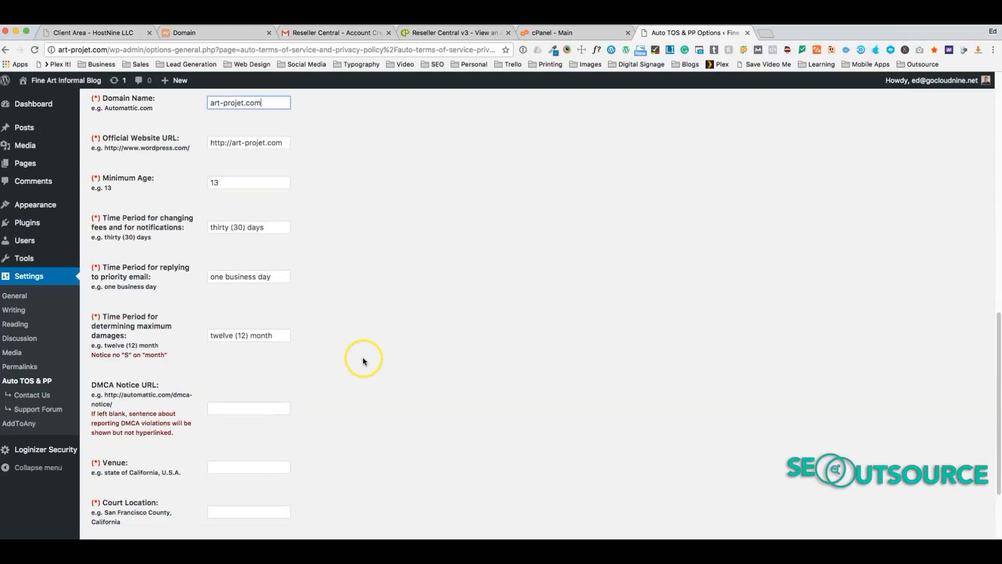
{"action": "scroll", "coordinate": [543, 327], "scroll_direction": "down", "scroll_amount": 4}
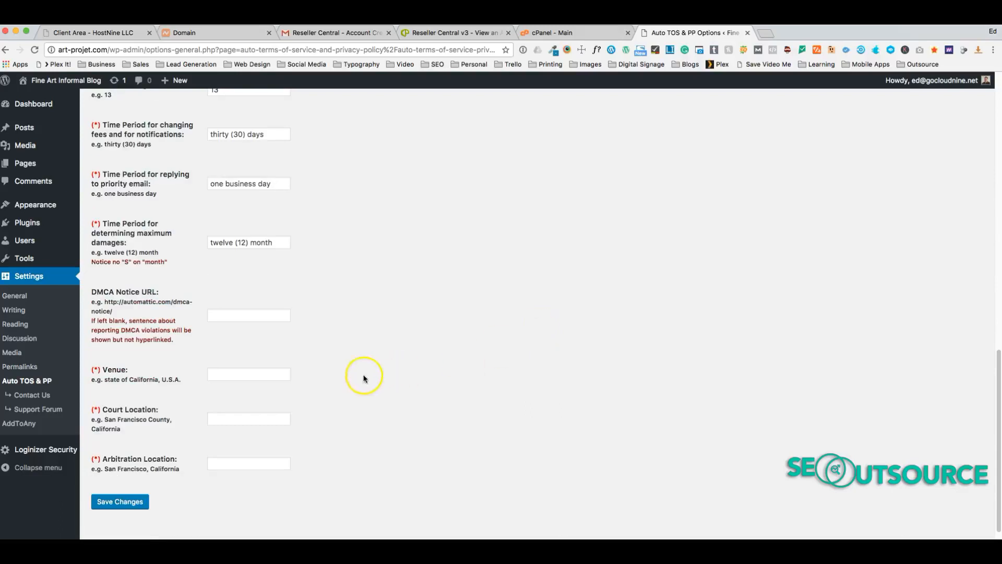
{"action": "left_click", "coordinate": [255, 376]}
{"action": "type", "text": "State of Ca"}
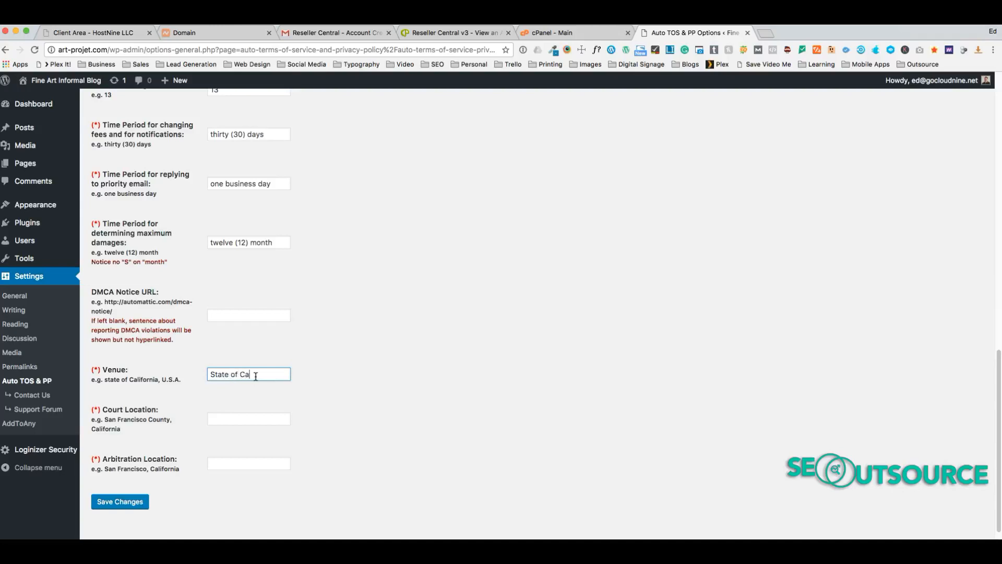
{"action": "type", "text": "lifornia, USA"}
{"action": "key", "text": "Tab"}
{"action": "type", "text": "Sa"}
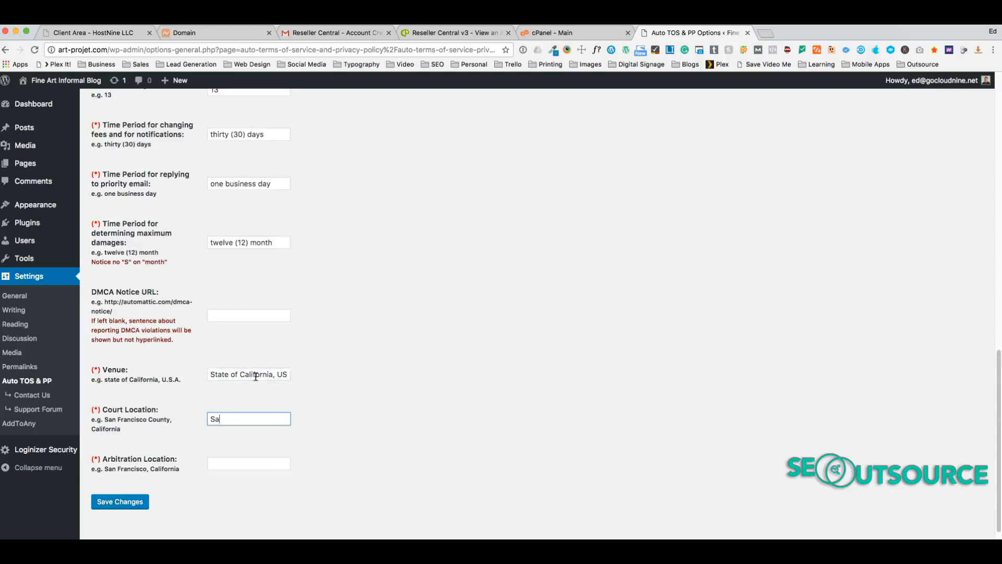
{"action": "type", "text": "n Fransisco County, CA USA"}
{"action": "key", "text": "BackSpace"}
{"action": "key", "text": "BackSpace"}
{"action": "key", "text": "BackSpace"}
{"action": "key", "text": "BackSpace"}
{"action": "key", "text": "Tab"}
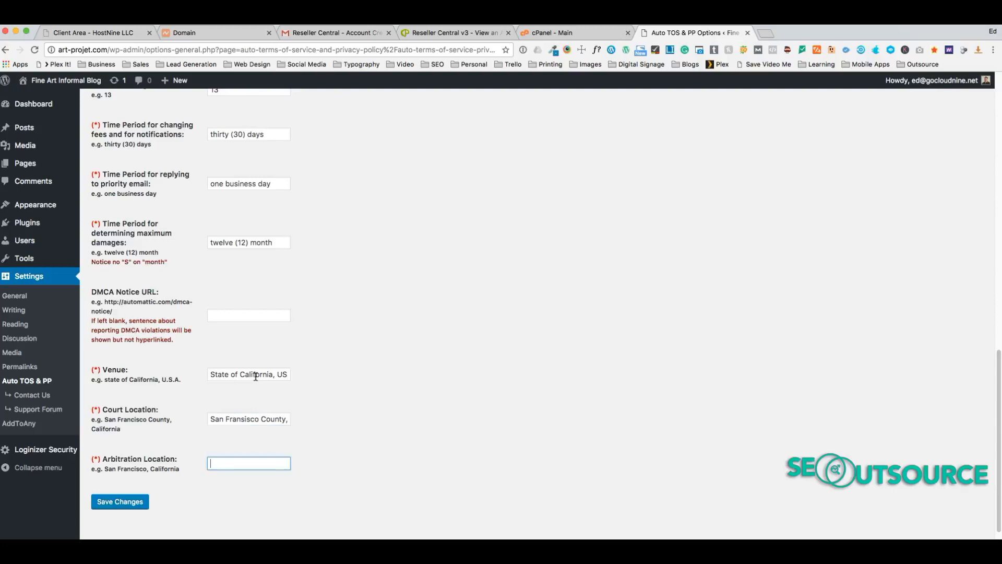
{"action": "type", "text": "Sant"}
{"action": "type", "text": " Fransisc"}
{"action": "type", "text": "o, CA"}
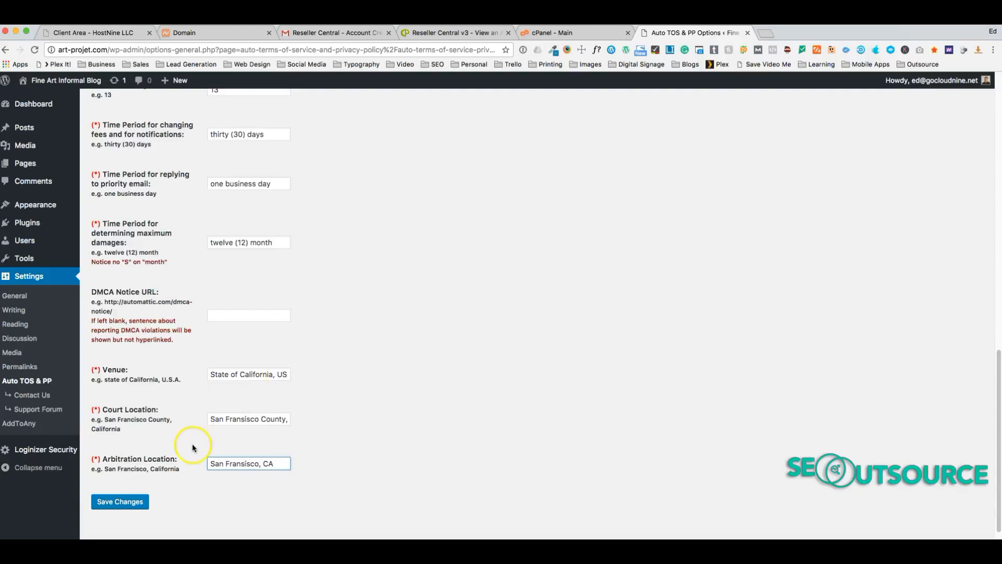
- Save the Auto Terms settings, review its shortcodes, then activate Backlinks Saver
{"action": "left_click", "coordinate": [121, 502]}
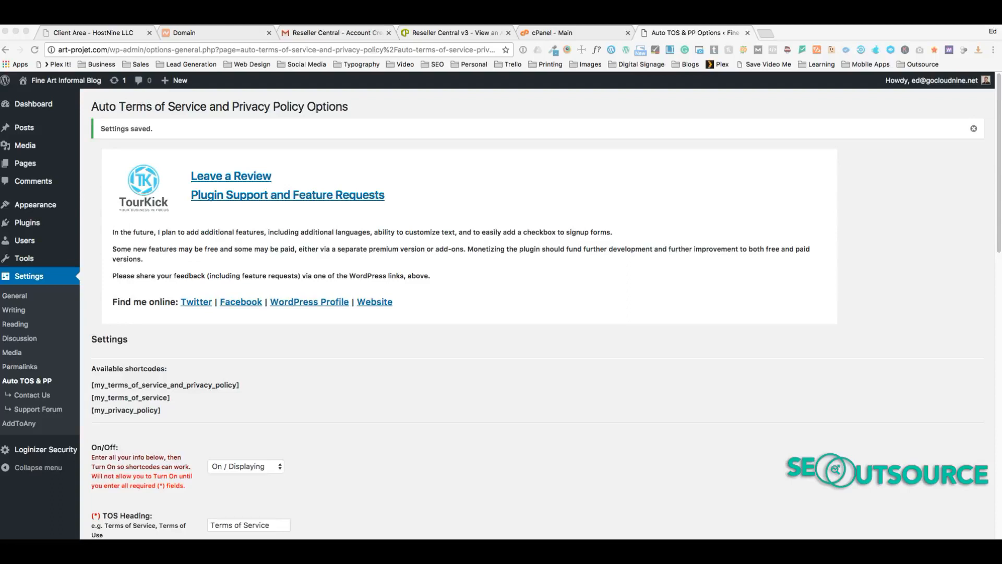
{"action": "left_click", "coordinate": [226, 352]}
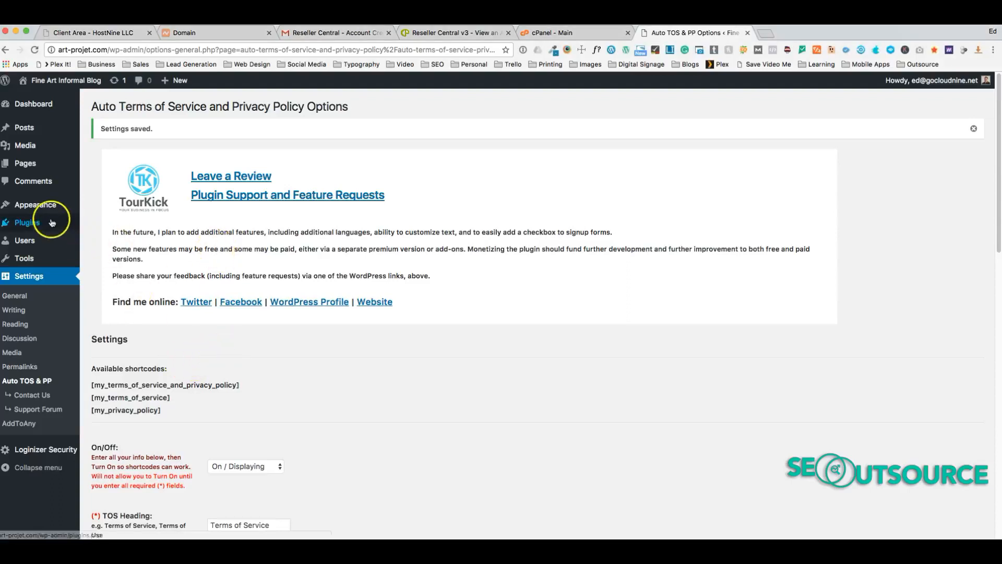
{"action": "left_click", "coordinate": [30, 223]}
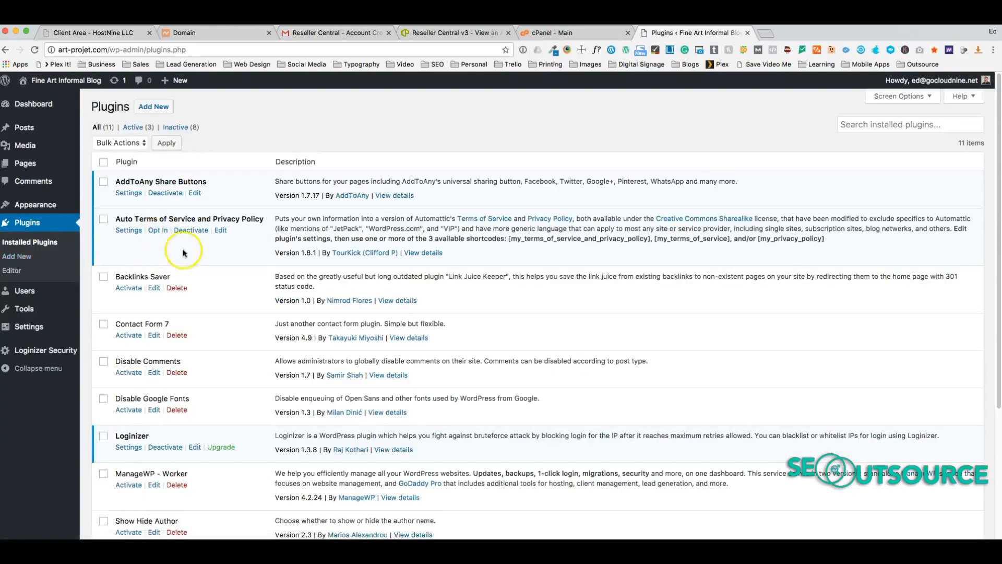
{"action": "left_click", "coordinate": [129, 230]}
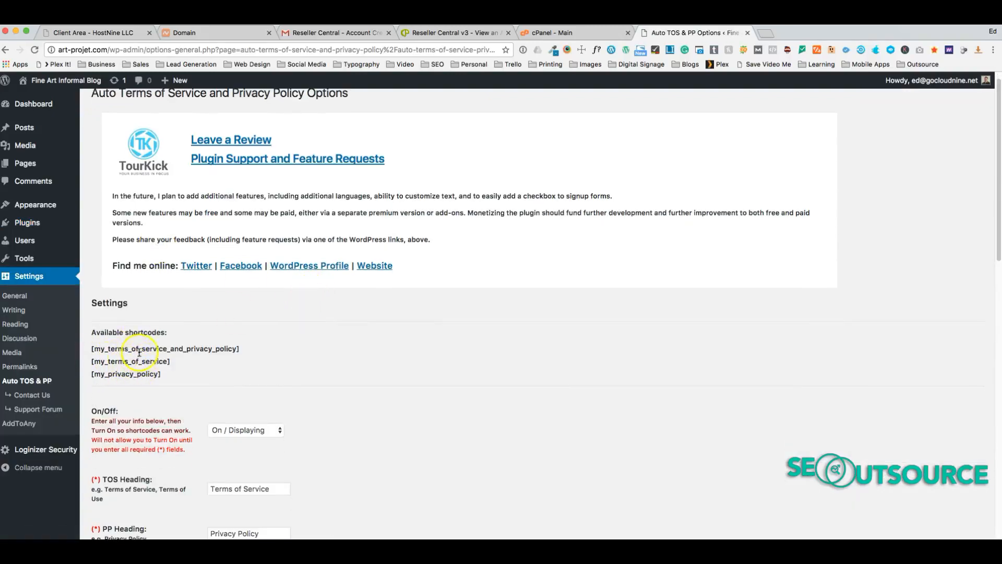
{"action": "left_click", "coordinate": [137, 345]}
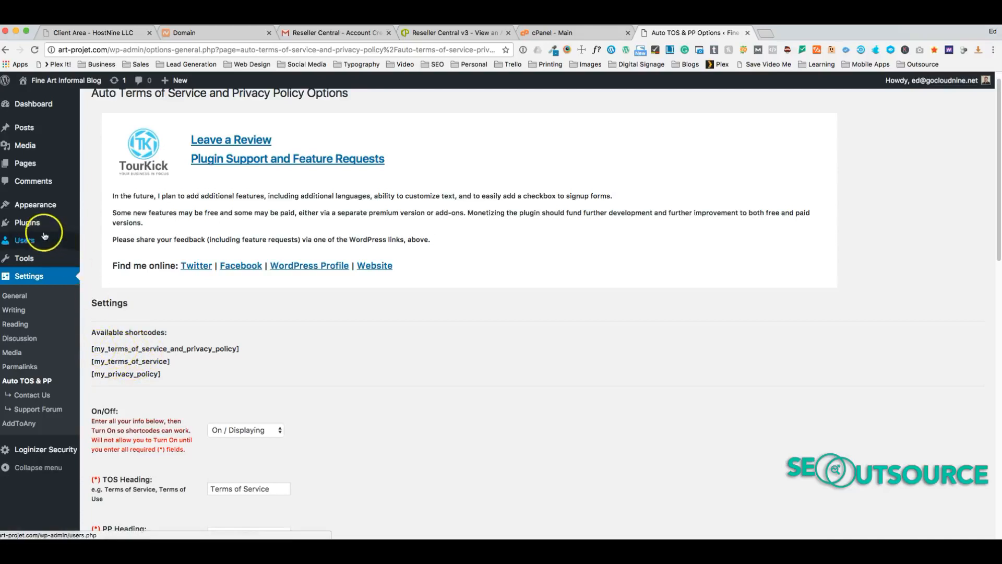
{"action": "left_click", "coordinate": [27, 223]}
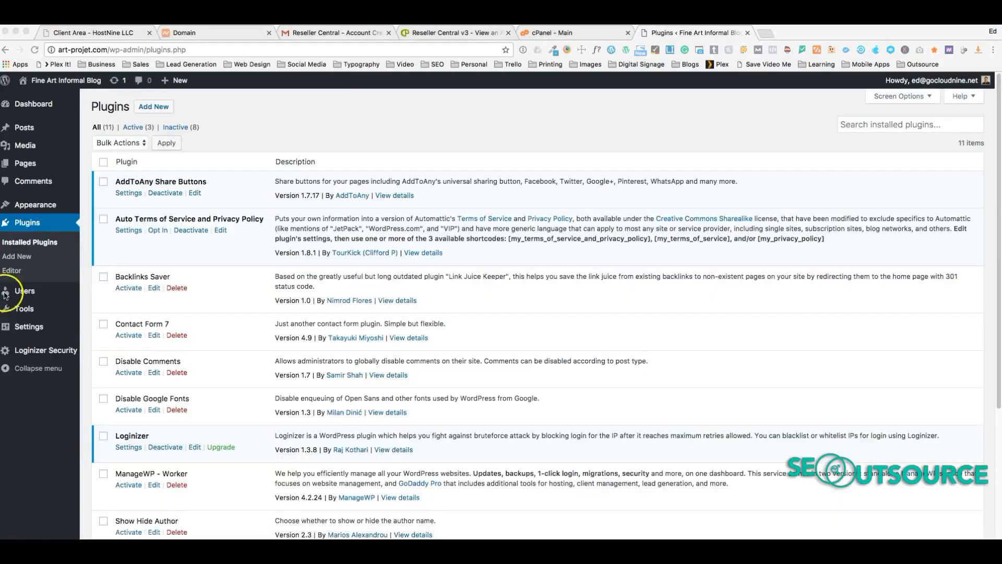
{"action": "left_click", "coordinate": [128, 288]}
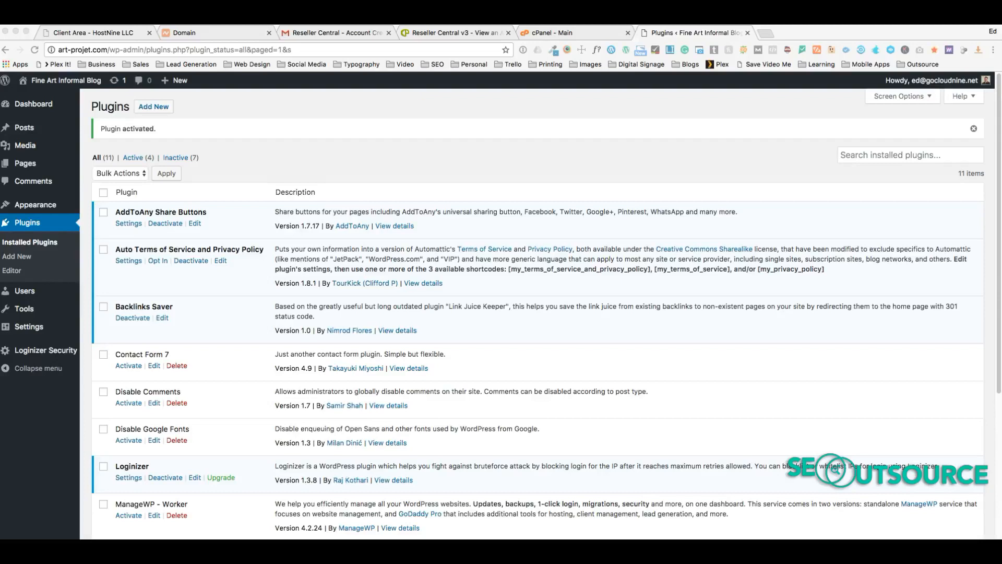
- Activate Contact Form 7 and view its forms list showing Contact form 1
{"action": "left_click", "coordinate": [224, 328]}
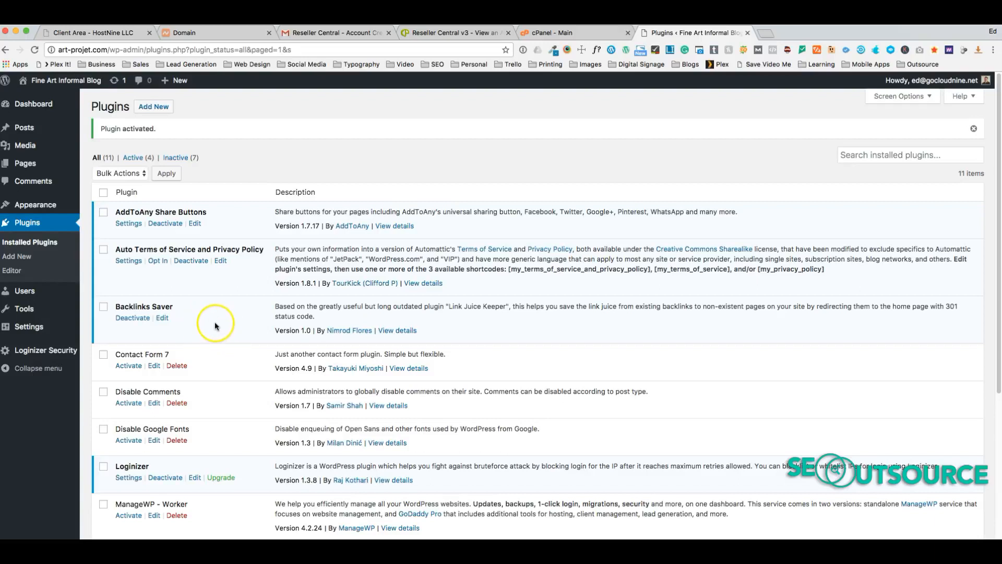
{"action": "left_click", "coordinate": [135, 366]}
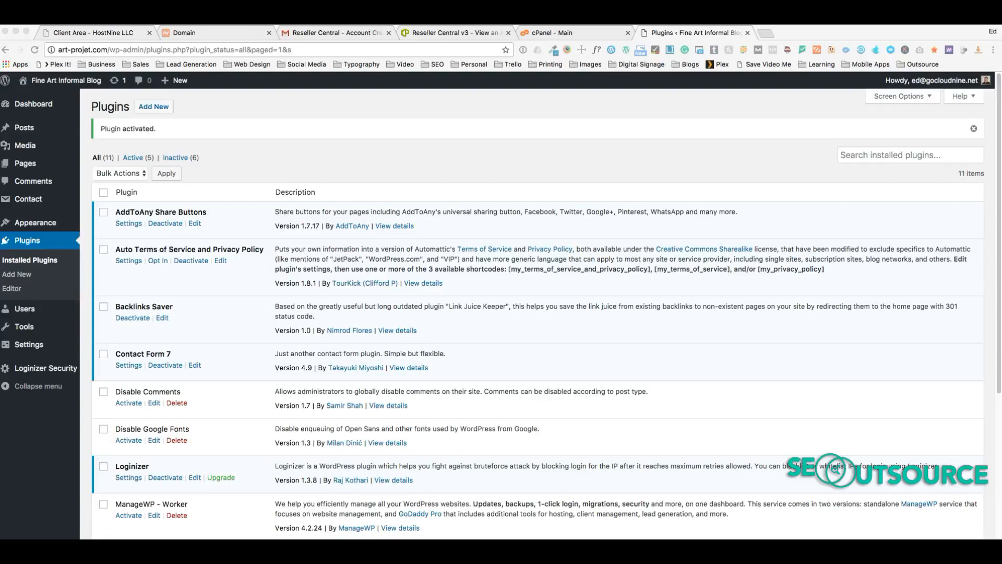
{"action": "left_click", "coordinate": [287, 173]}
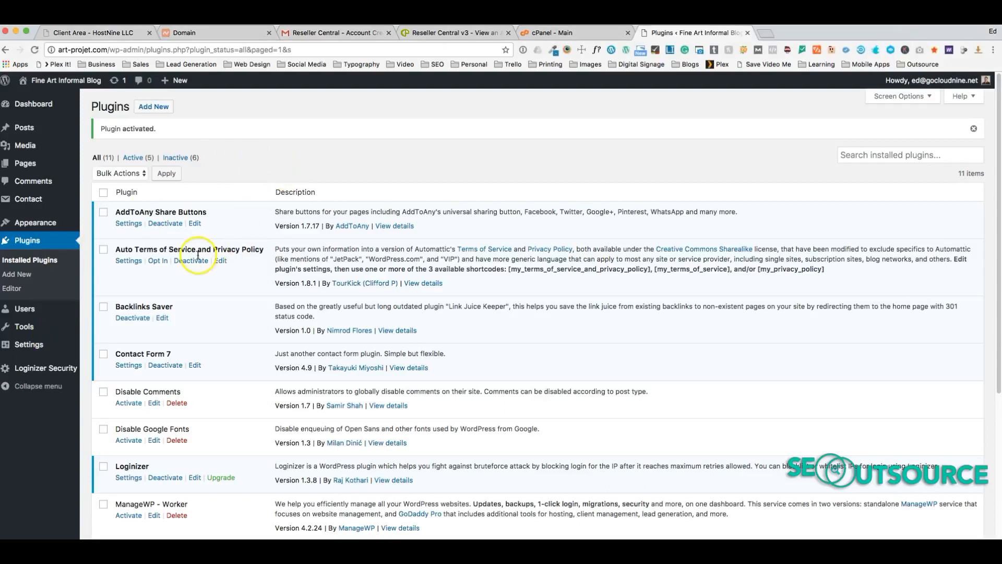
{"action": "left_click", "coordinate": [125, 365]}
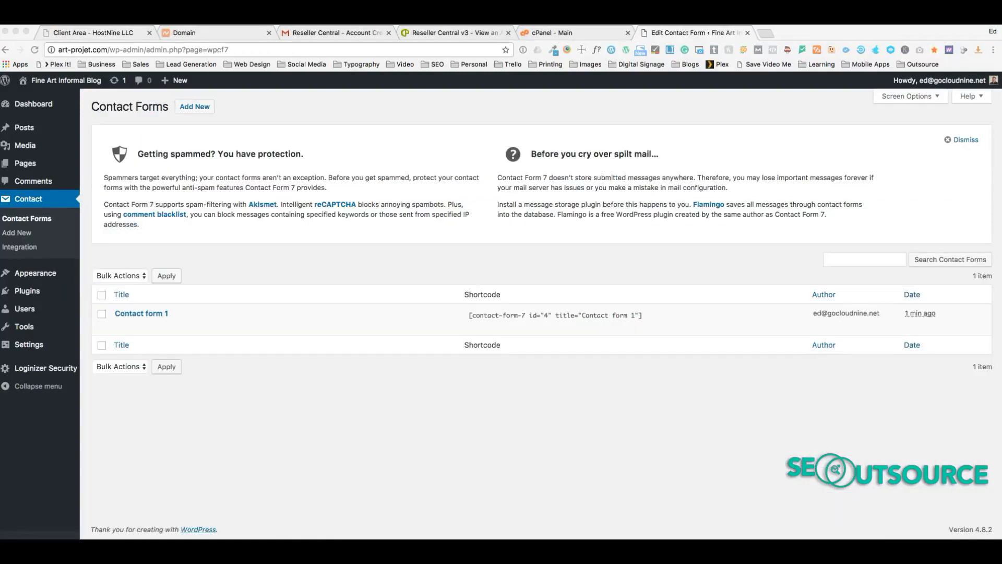
{"action": "left_click", "coordinate": [237, 273]}
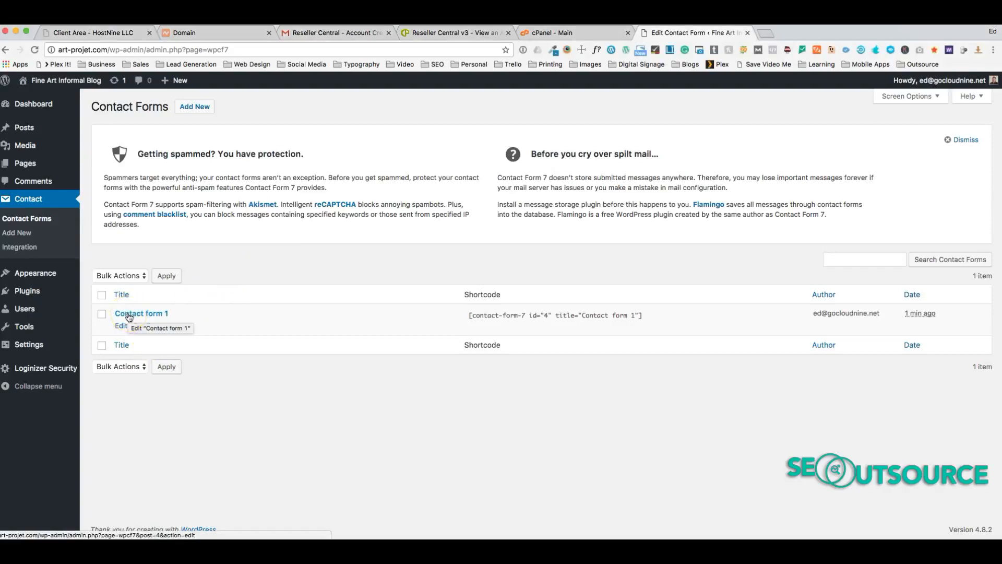
- Review Contact form 1's Mail tab settings and save the form
{"action": "left_click", "coordinate": [122, 326]}
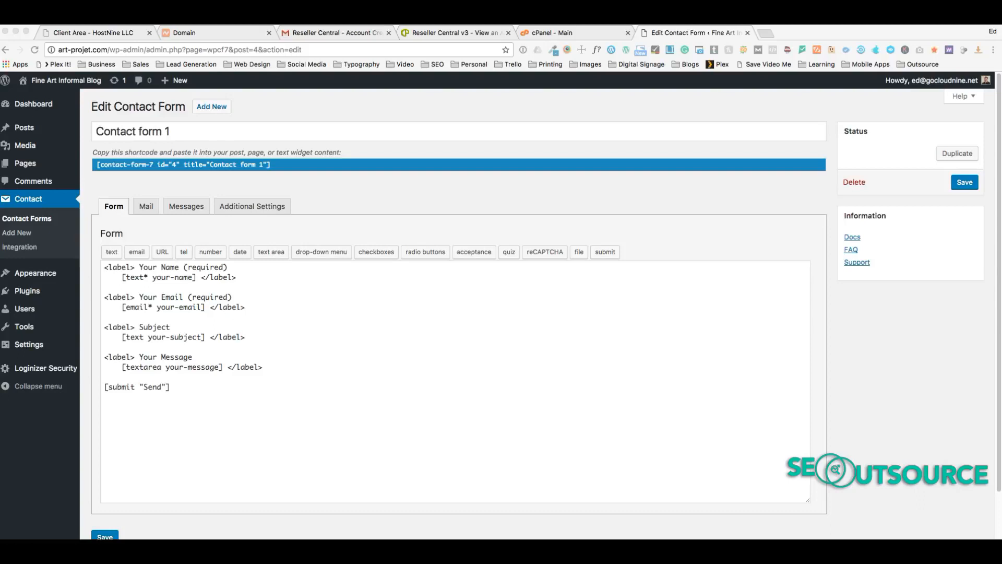
{"action": "left_click", "coordinate": [213, 187]}
{"action": "left_click", "coordinate": [146, 206]}
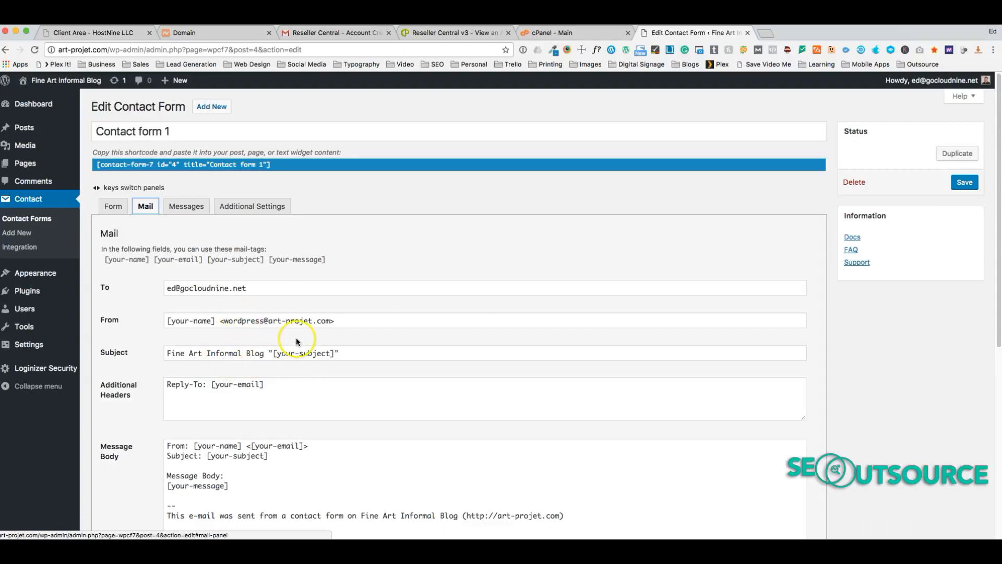
{"action": "scroll", "coordinate": [296, 336], "scroll_direction": "down", "scroll_amount": 10}
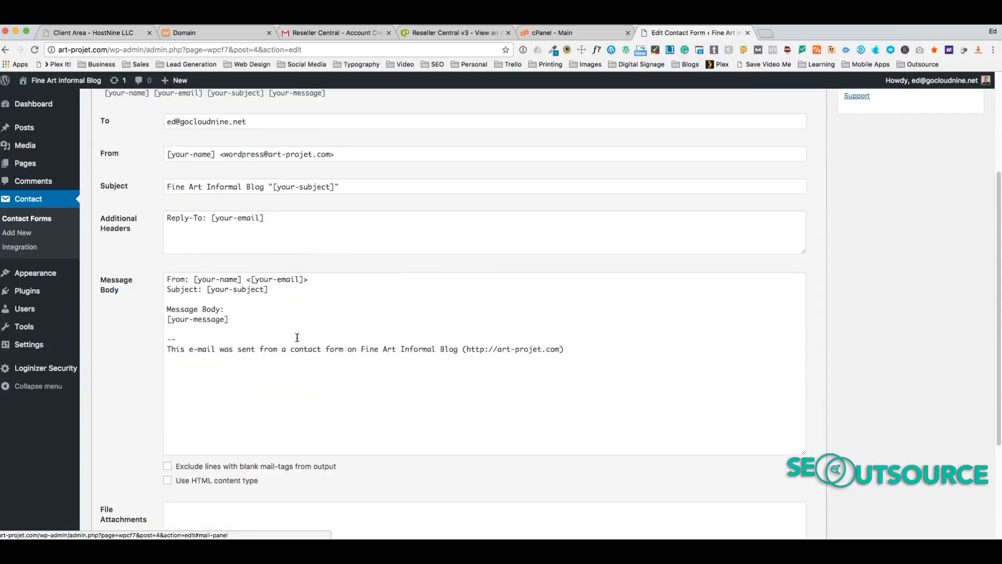
{"action": "scroll", "coordinate": [168, 346], "scroll_direction": "up", "scroll_amount": 12}
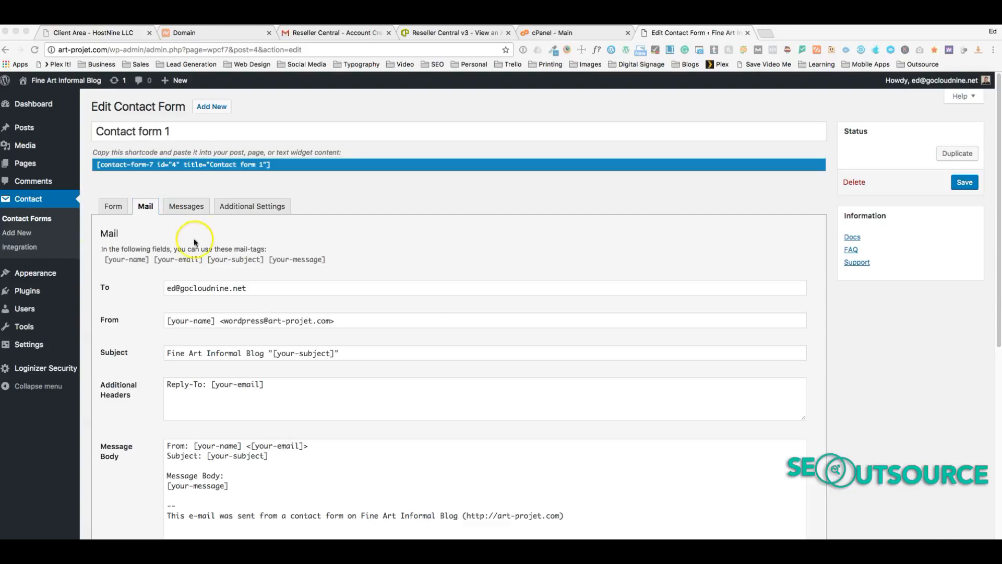
{"action": "left_click", "coordinate": [458, 189]}
{"action": "left_click", "coordinate": [965, 181]}
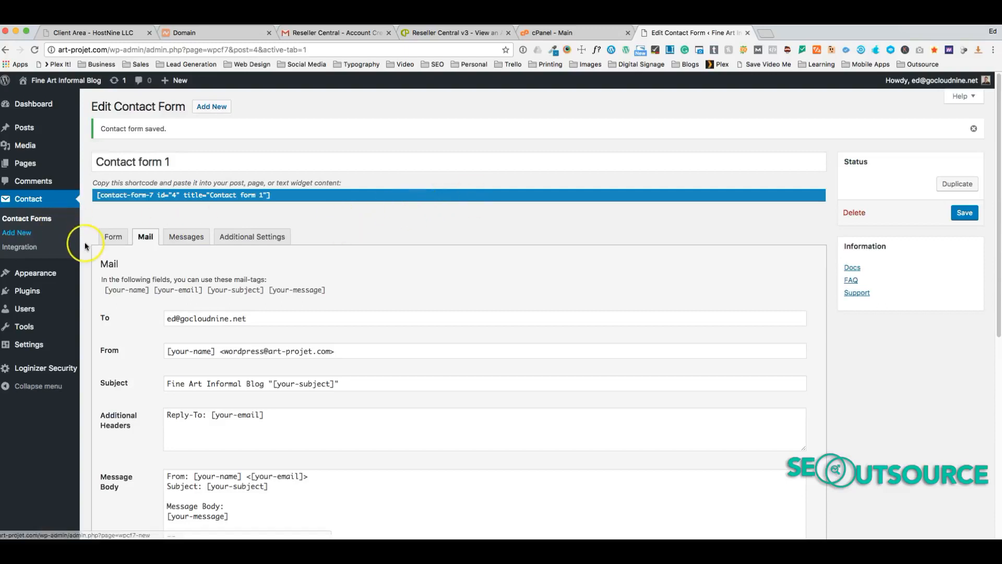
{"action": "left_click", "coordinate": [27, 292]}
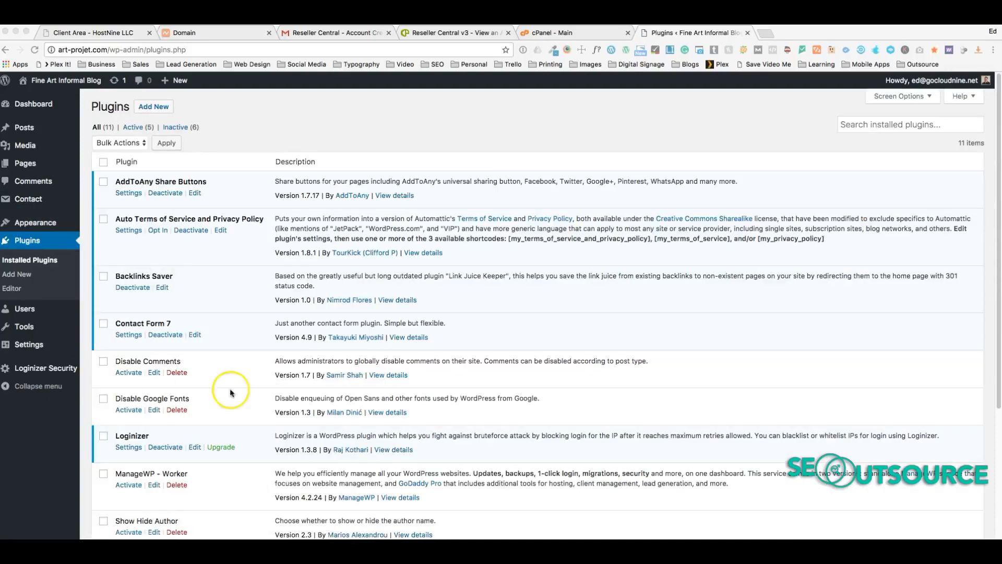
- Activate Disable Comments and save it set to disable comments Everywhere
{"action": "scroll", "coordinate": [193, 354], "scroll_direction": "down", "scroll_amount": 3}
{"action": "left_click", "coordinate": [128, 292]}
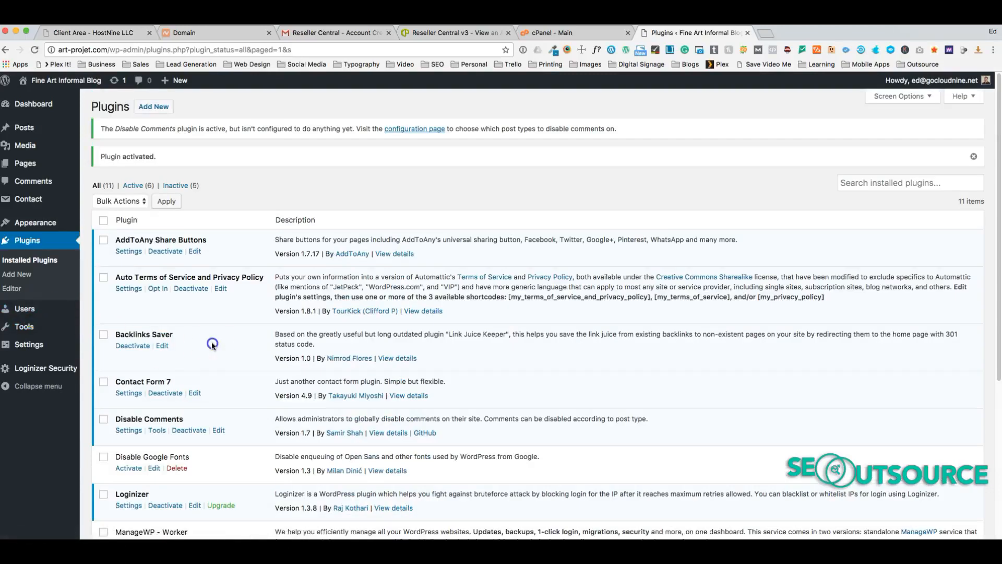
{"action": "scroll", "coordinate": [214, 344], "scroll_direction": "down", "scroll_amount": 4}
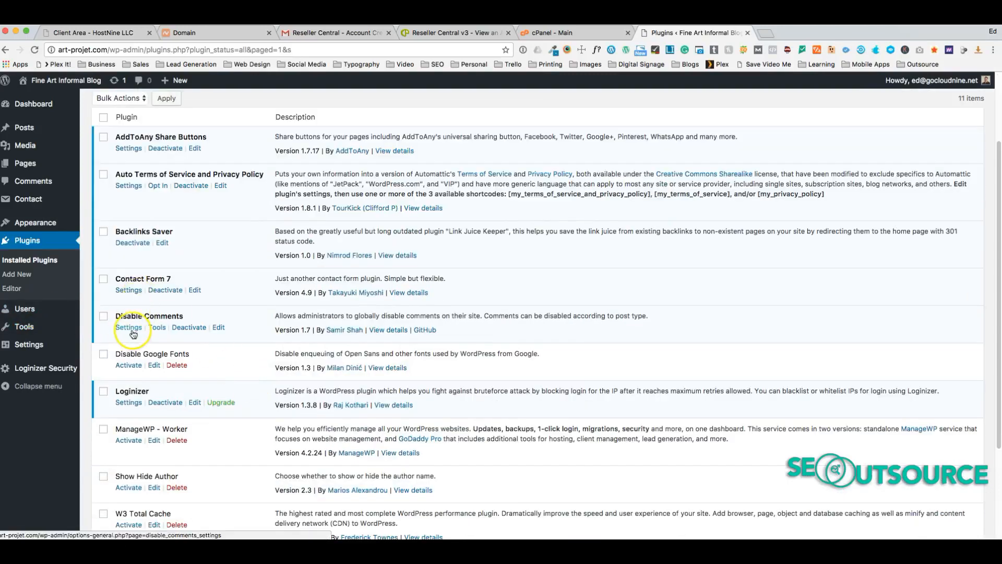
{"action": "left_click", "coordinate": [128, 327]}
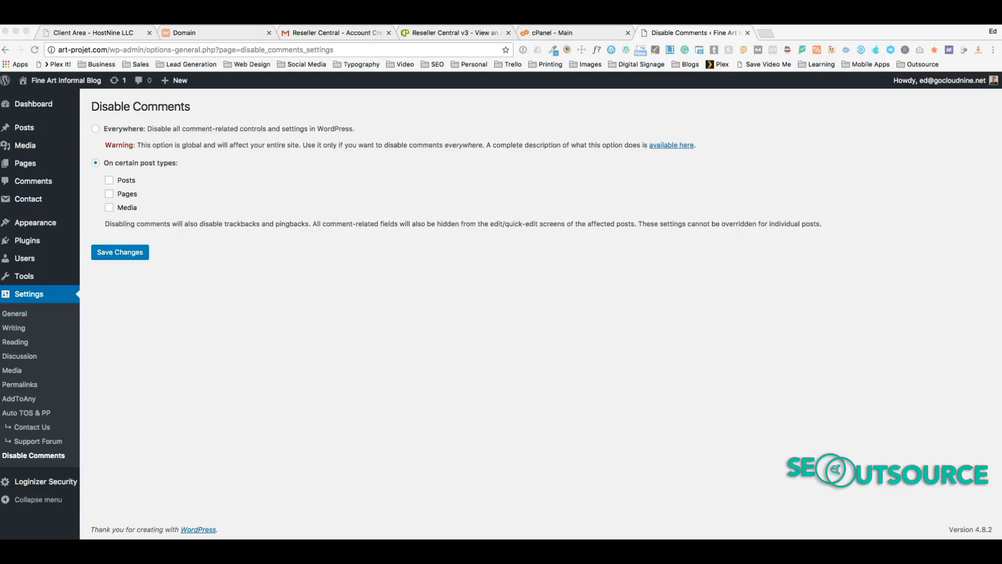
{"action": "left_click", "coordinate": [223, 145]}
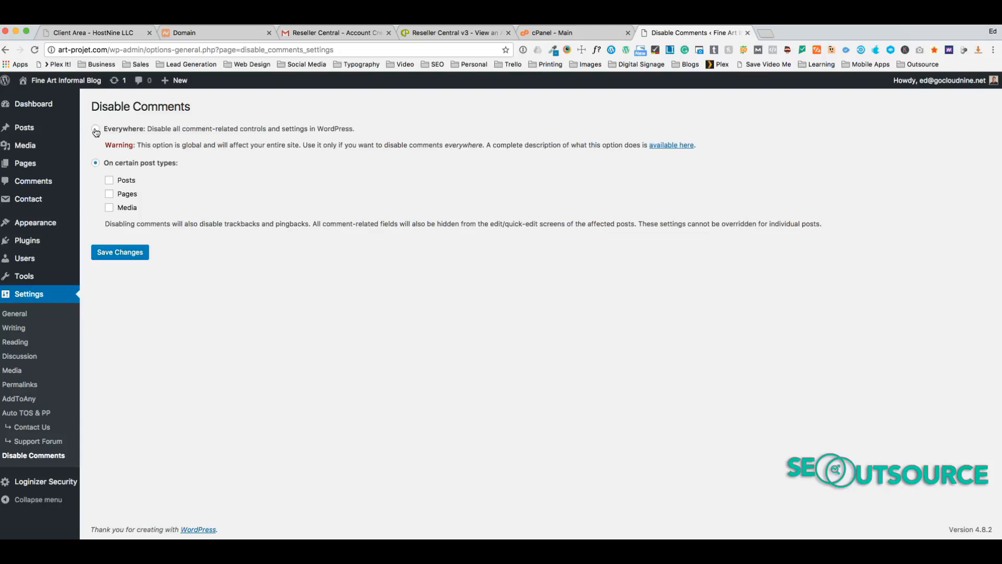
{"action": "left_click", "coordinate": [95, 131]}
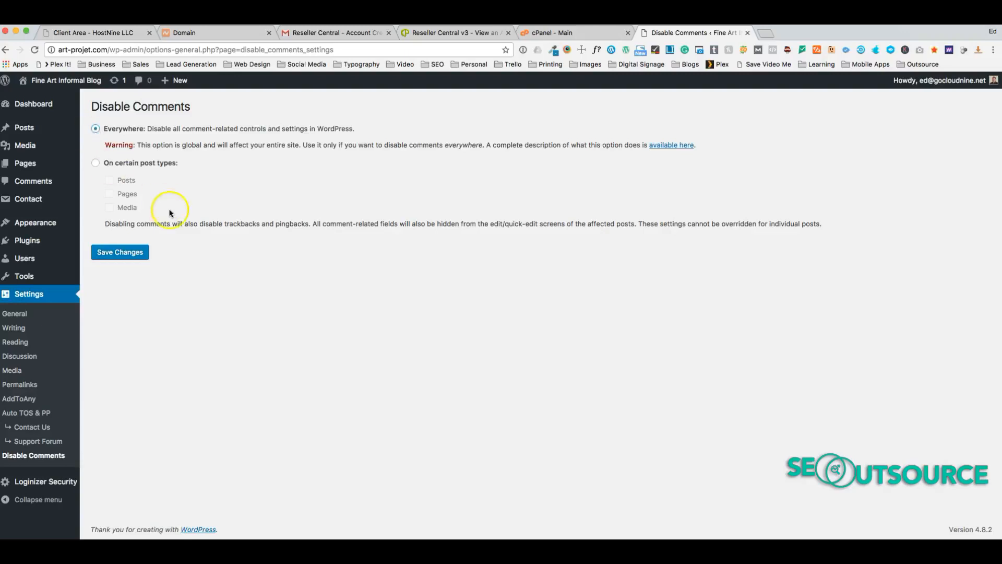
{"action": "left_click", "coordinate": [121, 253]}
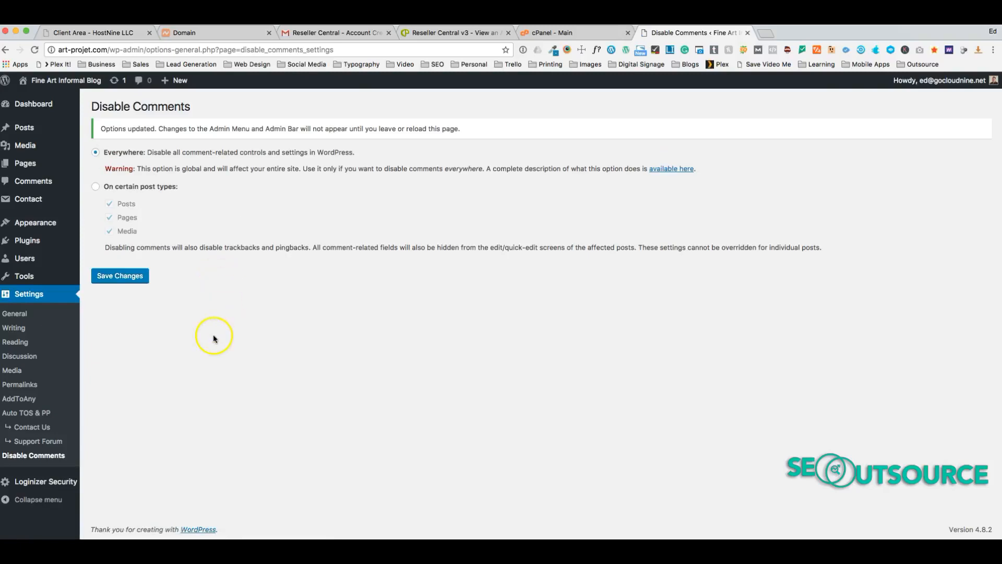
{"action": "left_click", "coordinate": [29, 240]}
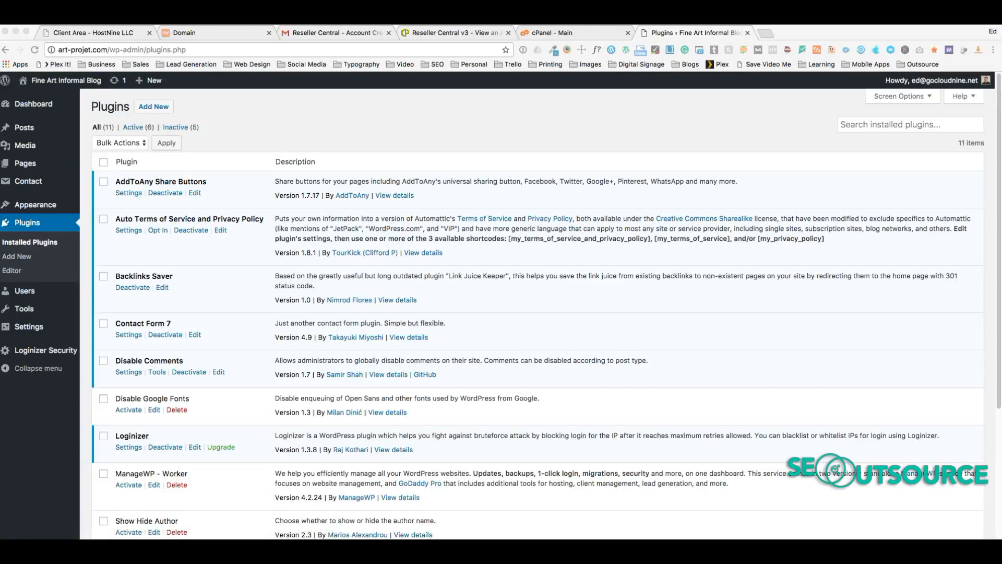
- Activate Disable Google Fonts and Show Hide Author, then view Show Hide Author's settings
{"action": "left_click", "coordinate": [128, 397]}
{"action": "left_click", "coordinate": [129, 410]}
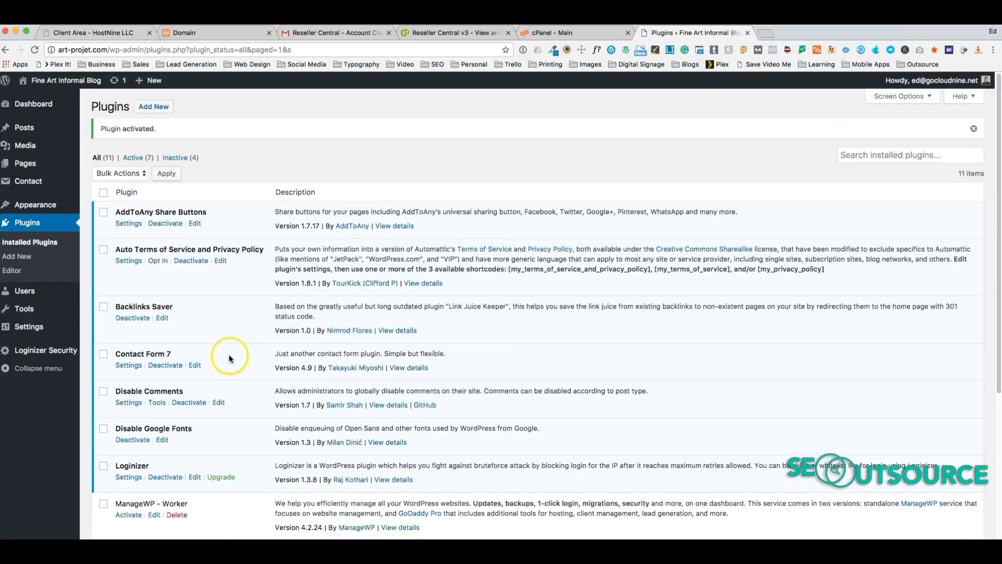
{"action": "scroll", "coordinate": [224, 358], "scroll_direction": "down", "scroll_amount": 3}
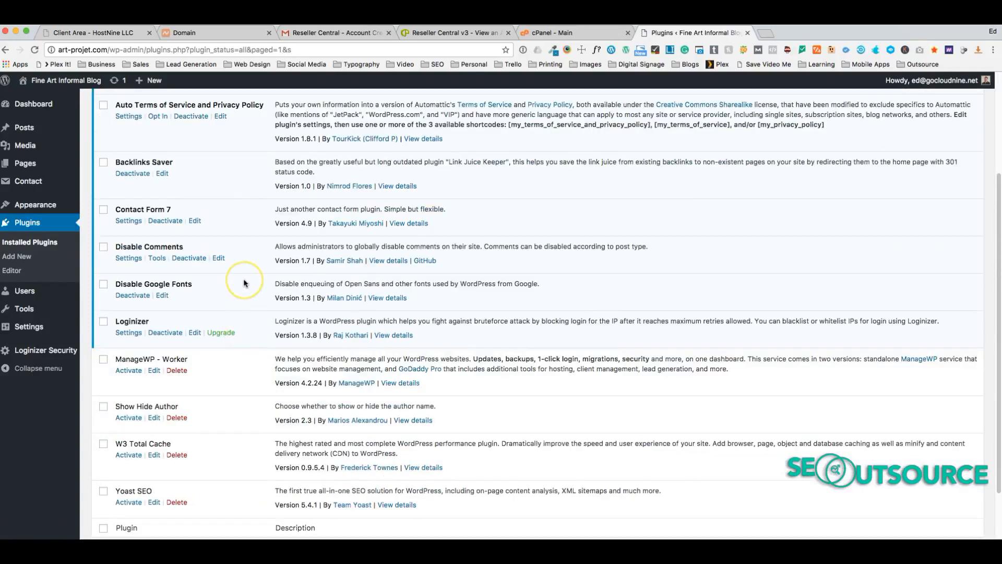
{"action": "scroll", "coordinate": [245, 282], "scroll_direction": "down", "scroll_amount": 2}
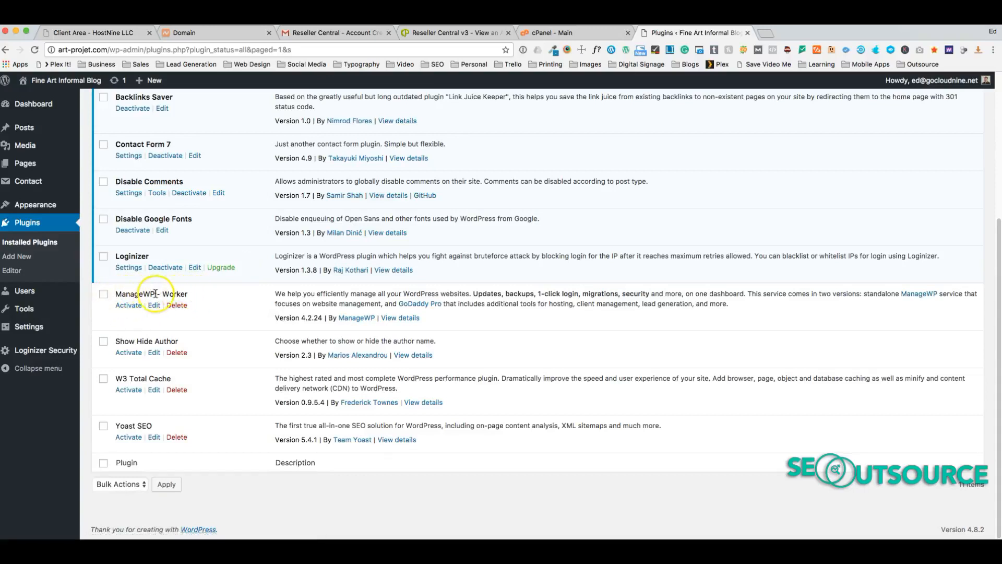
{"action": "left_click", "coordinate": [121, 353]}
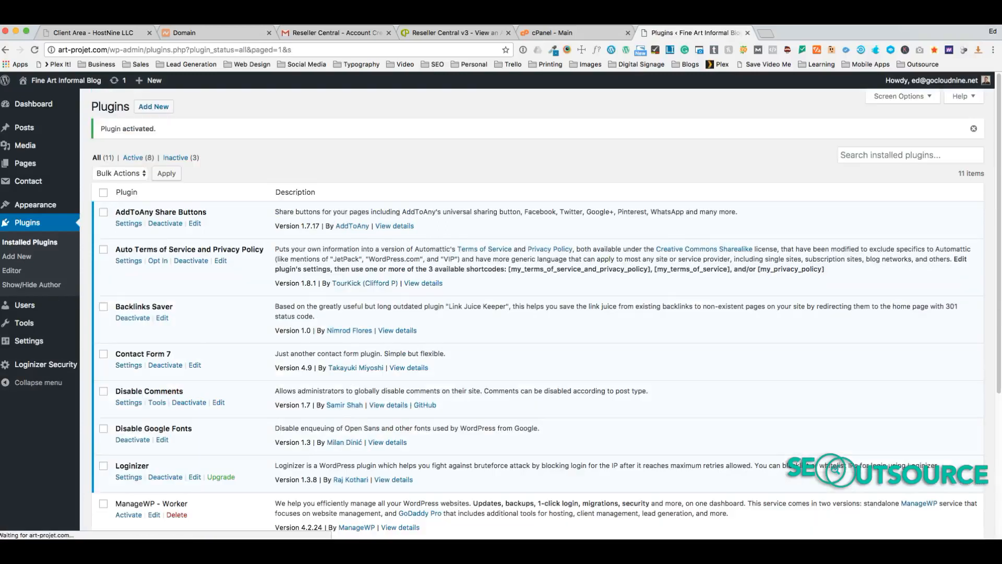
{"action": "scroll", "coordinate": [209, 376], "scroll_direction": "down", "scroll_amount": 10}
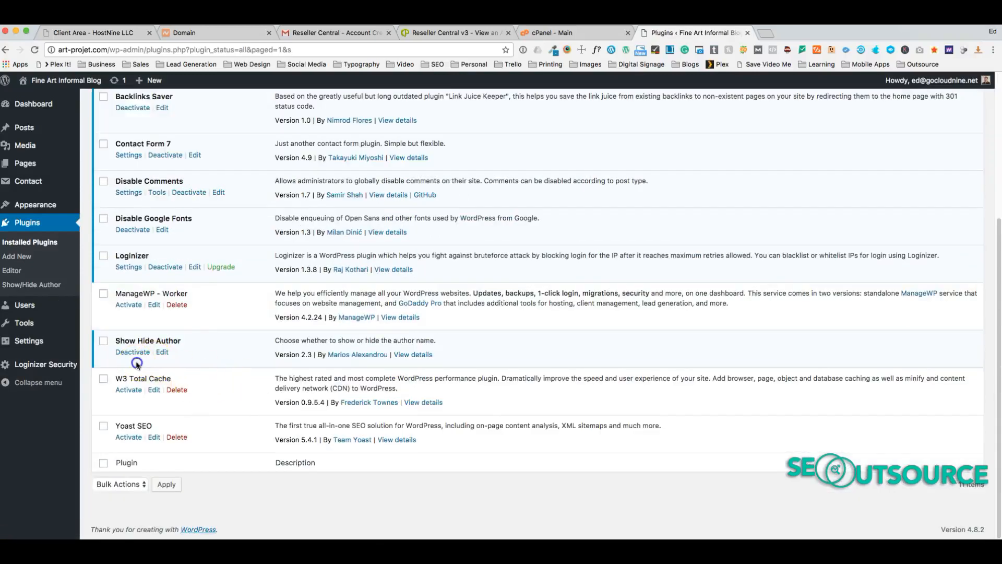
{"action": "mouse_move", "coordinate": [34, 329]}
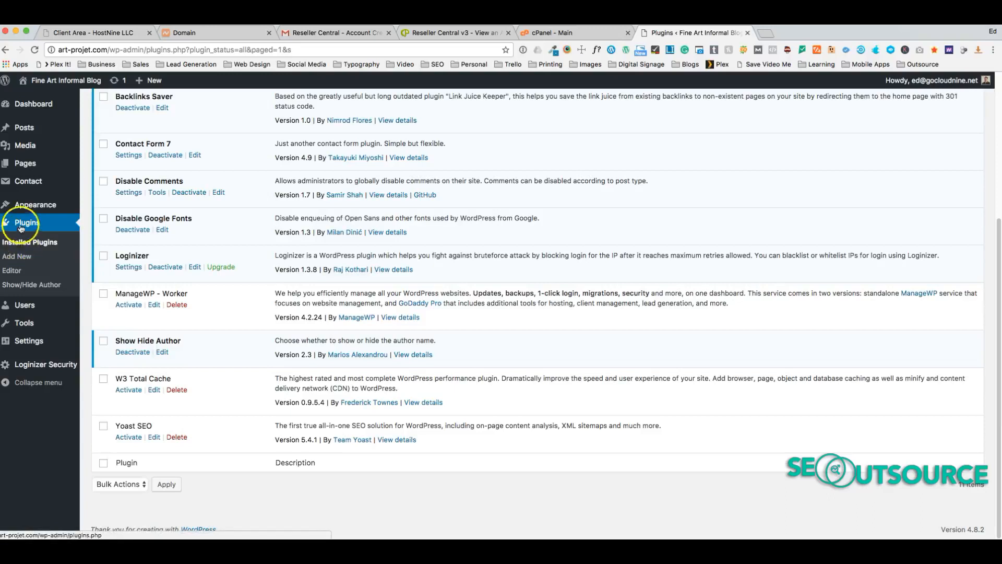
{"action": "left_click", "coordinate": [33, 275]}
- Open the Show/Hide Author settings and scroll through its Posts and Pages options
{"action": "left_click", "coordinate": [17, 285]}
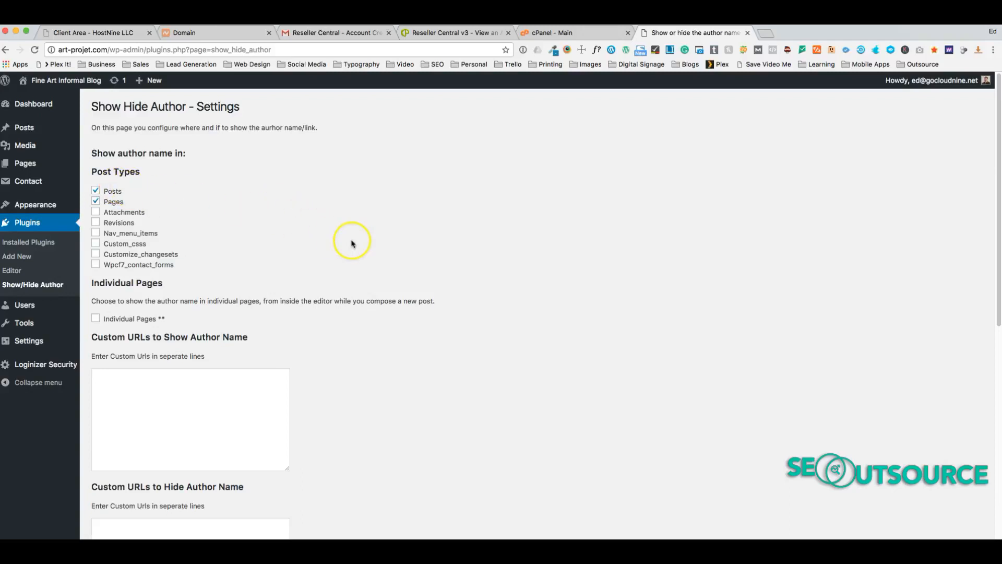
{"action": "scroll", "coordinate": [351, 239], "scroll_direction": "down", "scroll_amount": 1}
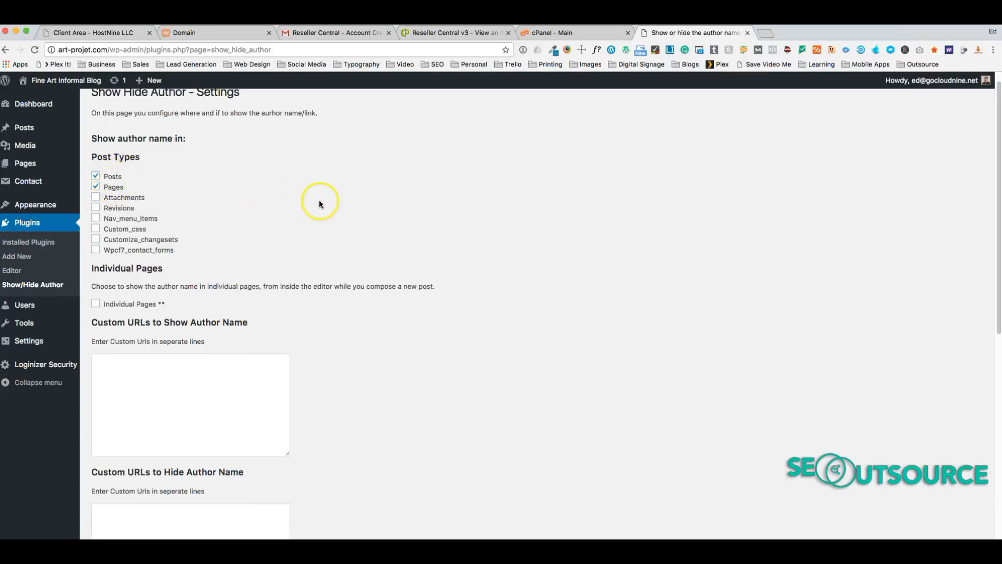
{"action": "scroll", "coordinate": [402, 214], "scroll_direction": "down", "scroll_amount": 5}
{"action": "scroll", "coordinate": [405, 225], "scroll_direction": "down", "scroll_amount": 7}
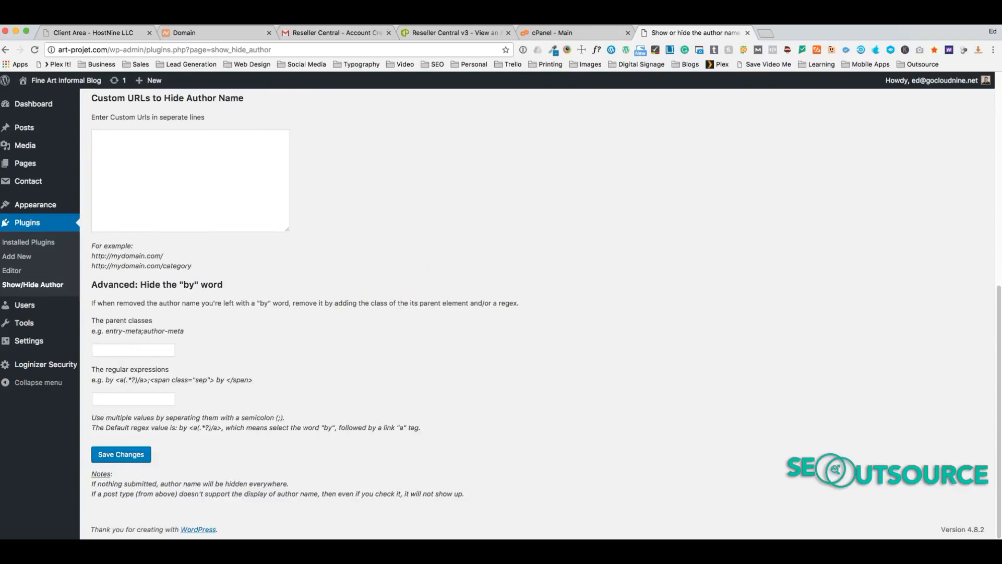
- Return to Installed Plugins and activate W3 Total Cache
{"action": "left_click", "coordinate": [34, 243]}
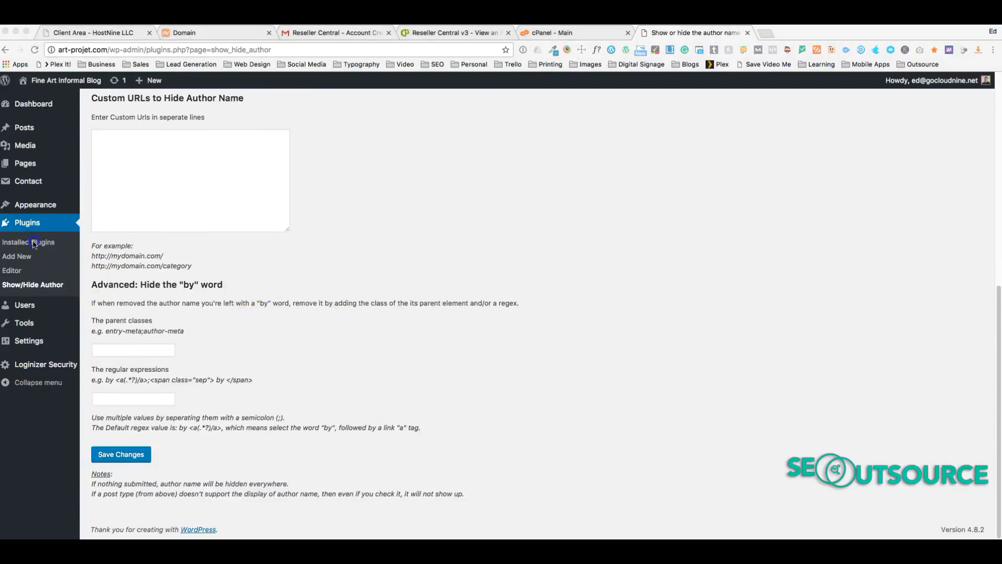
{"action": "left_click", "coordinate": [25, 246]}
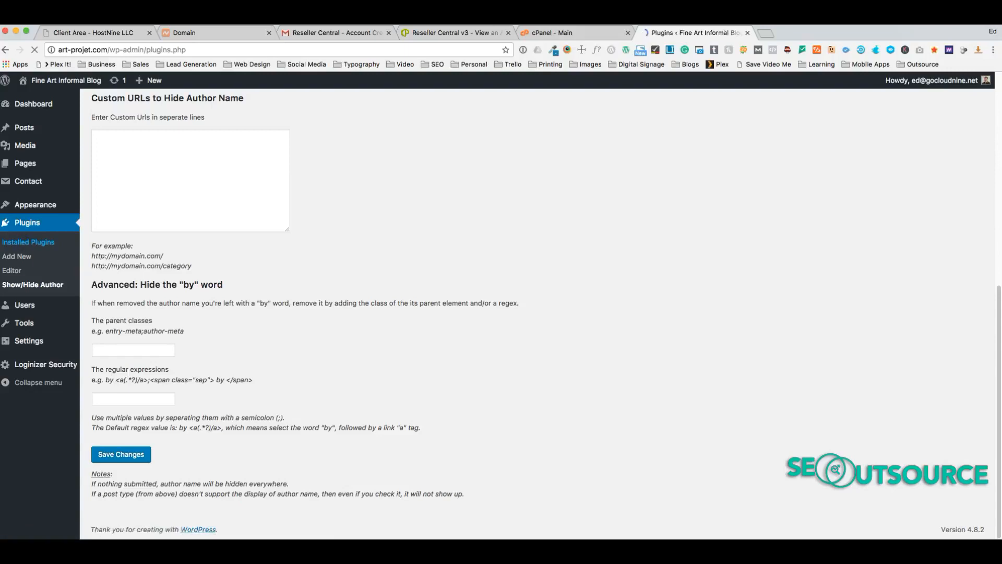
{"action": "scroll", "coordinate": [313, 299], "scroll_direction": "down", "scroll_amount": 5}
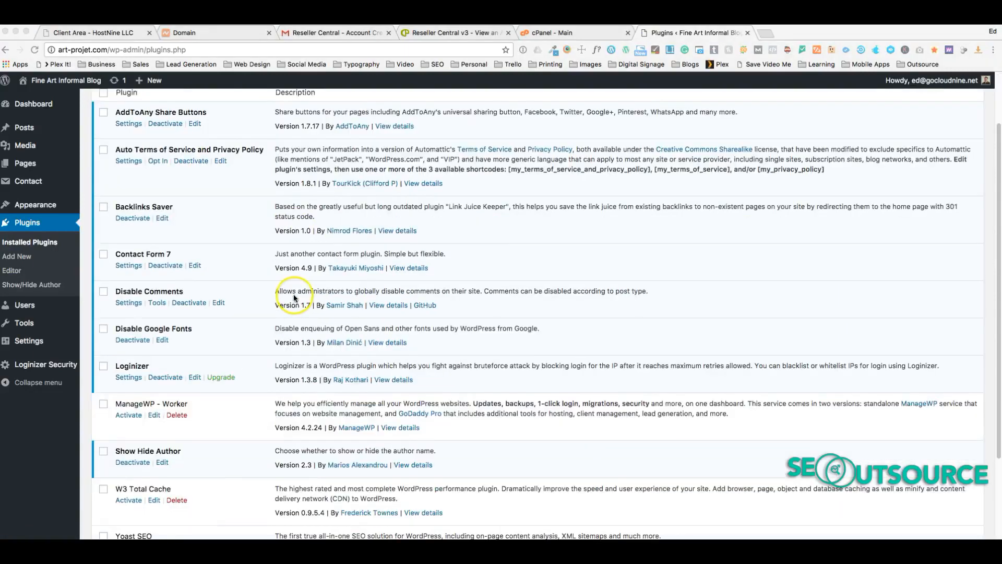
{"action": "left_click", "coordinate": [129, 415]}
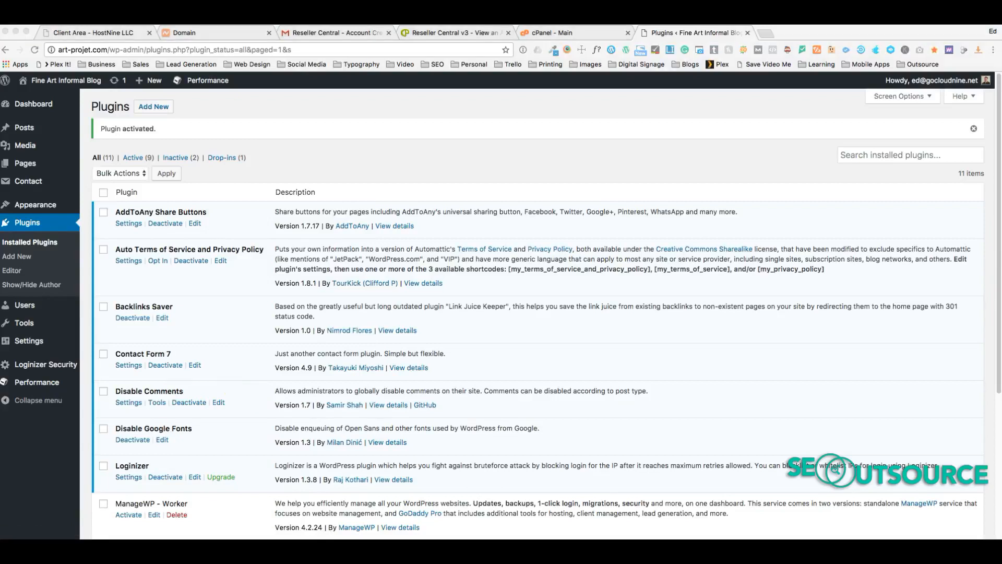
{"action": "scroll", "coordinate": [387, 292], "scroll_direction": "down", "scroll_amount": 5}
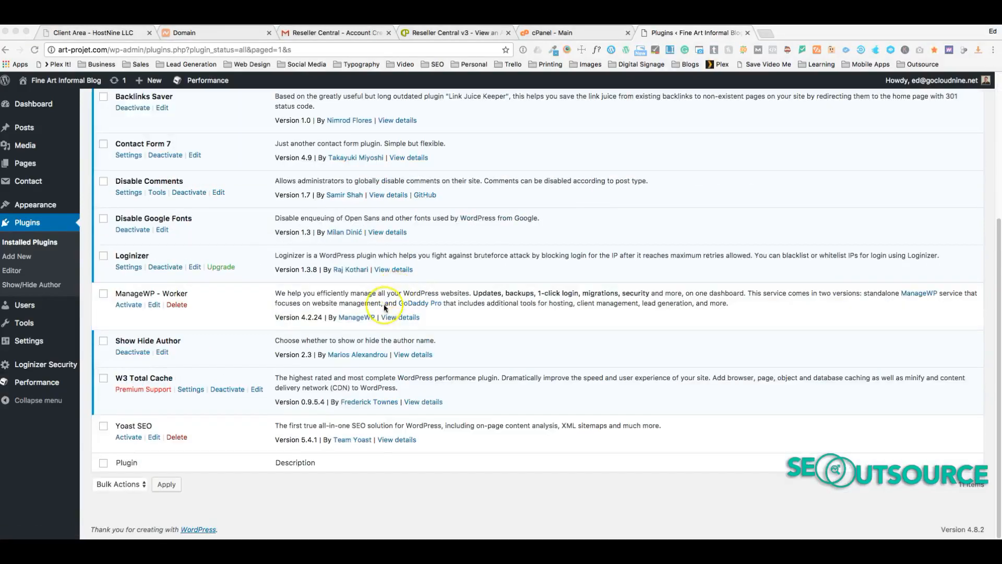
- Enable Page Cache and Minify in W3 Total Cache, accepting the minify risk warning
{"action": "left_click", "coordinate": [191, 390]}
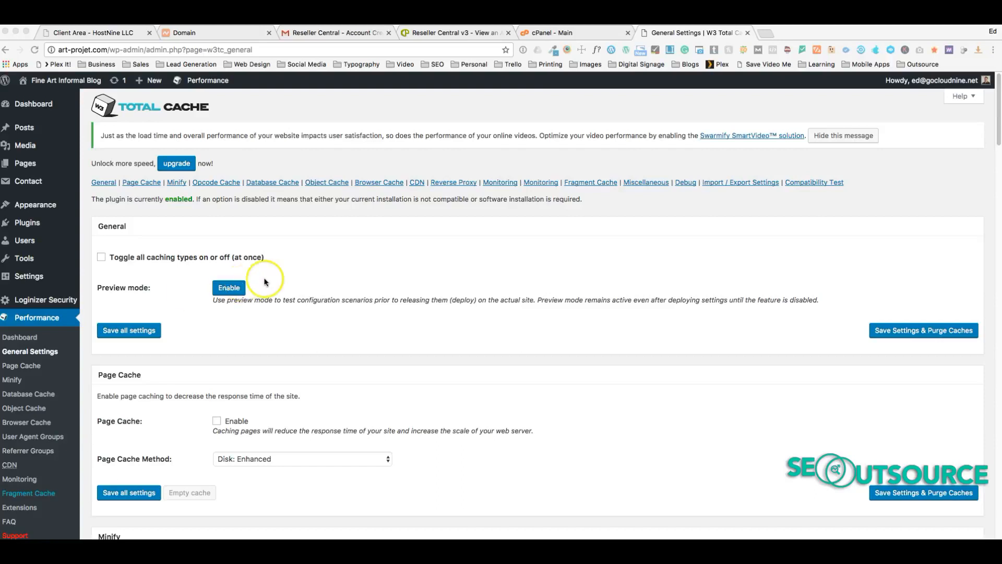
{"action": "scroll", "coordinate": [251, 287], "scroll_direction": "down", "scroll_amount": 3}
{"action": "left_click", "coordinate": [217, 334]}
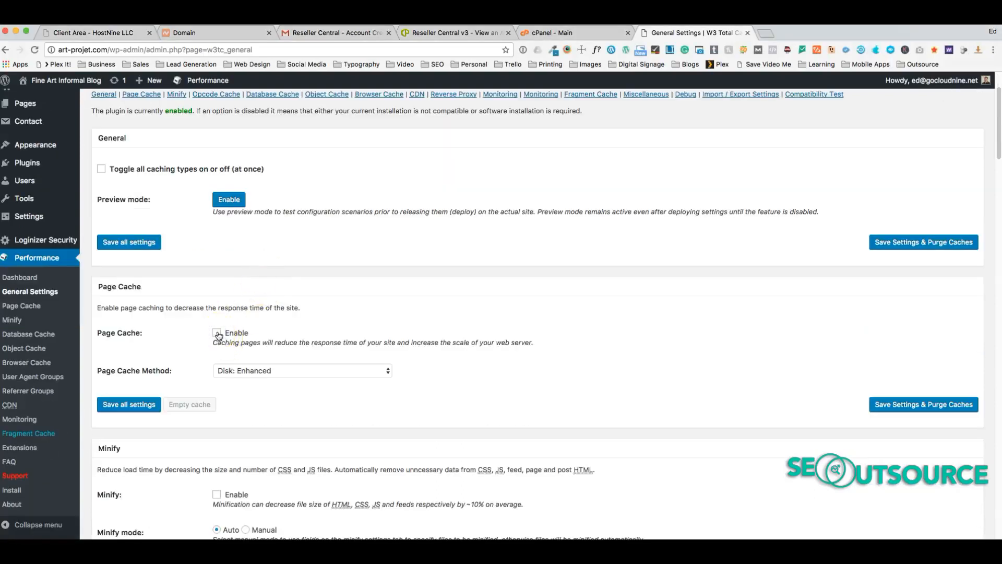
{"action": "scroll", "coordinate": [218, 335], "scroll_direction": "down", "scroll_amount": 3}
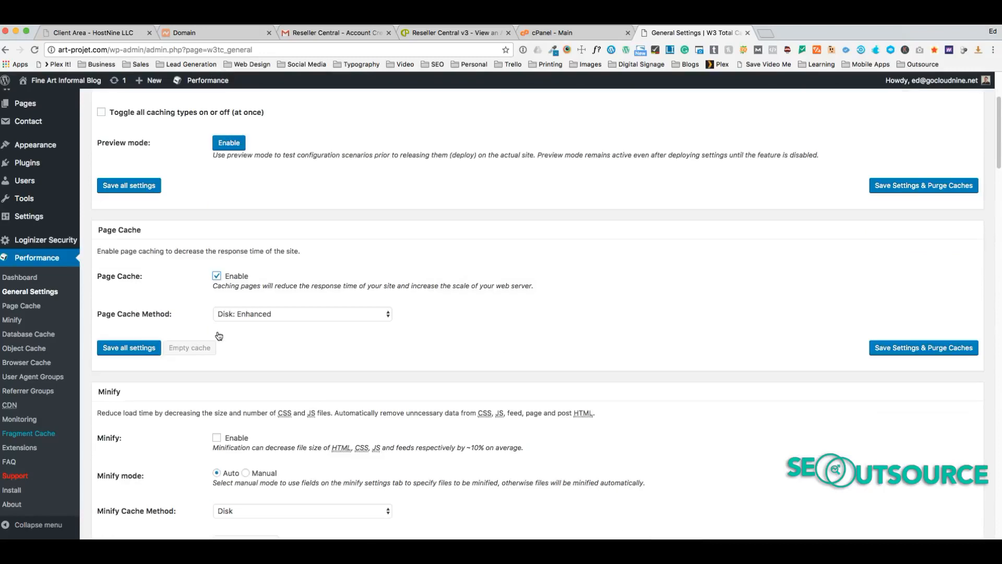
{"action": "left_click", "coordinate": [217, 418]}
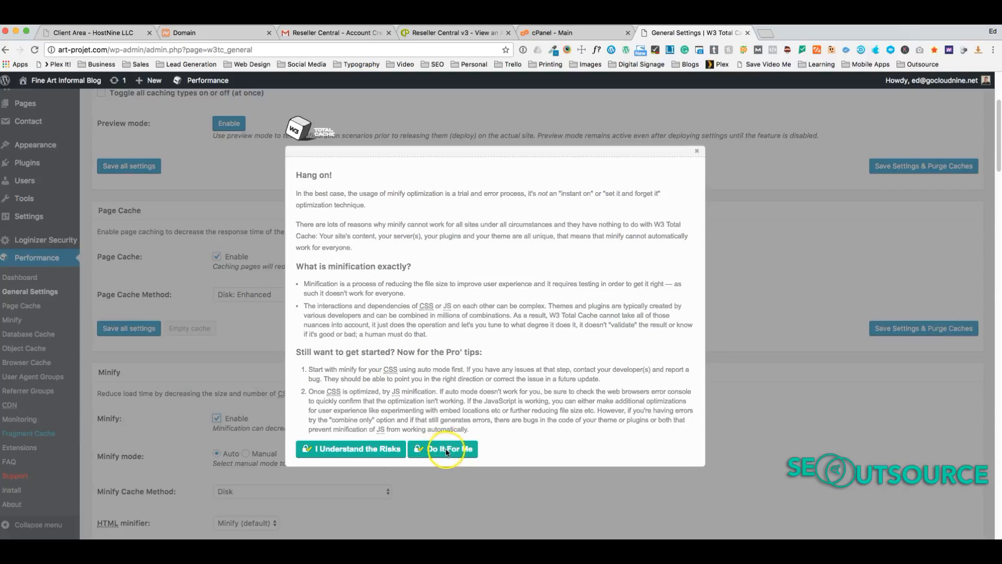
{"action": "left_click", "coordinate": [363, 448]}
- Save all W3 Total Cache settings, with Page Cache using Disk: Enhanced
{"action": "scroll", "coordinate": [421, 362], "scroll_direction": "down", "scroll_amount": 3}
{"action": "scroll", "coordinate": [458, 360], "scroll_direction": "down", "scroll_amount": 10}
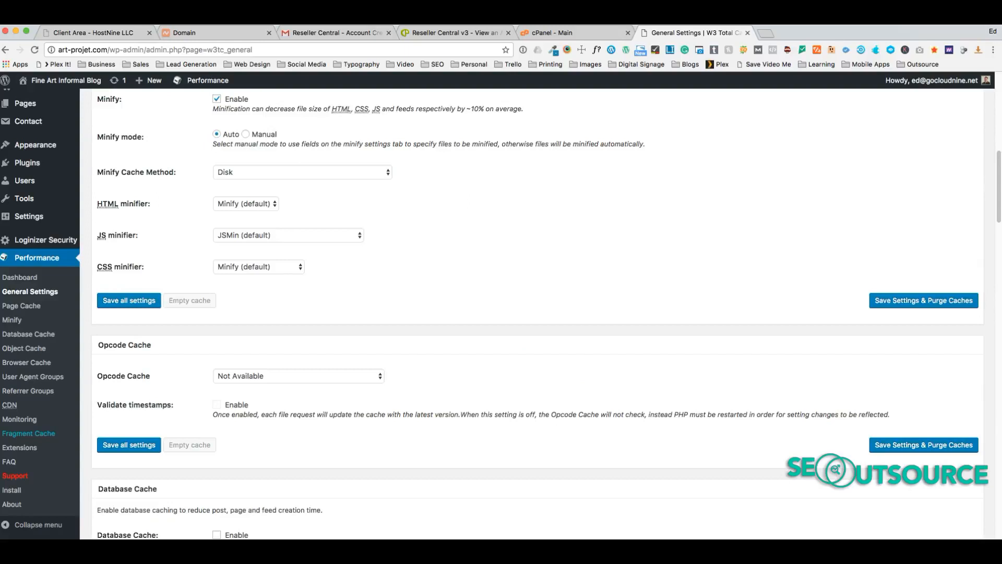
{"action": "scroll", "coordinate": [360, 359], "scroll_direction": "down", "scroll_amount": 18}
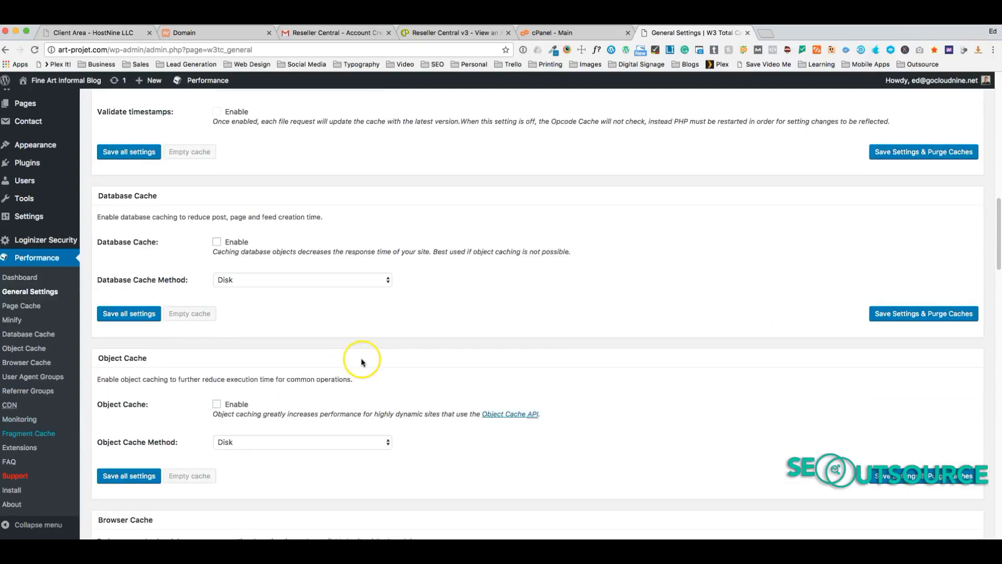
{"action": "scroll", "coordinate": [363, 355], "scroll_direction": "down", "scroll_amount": 9}
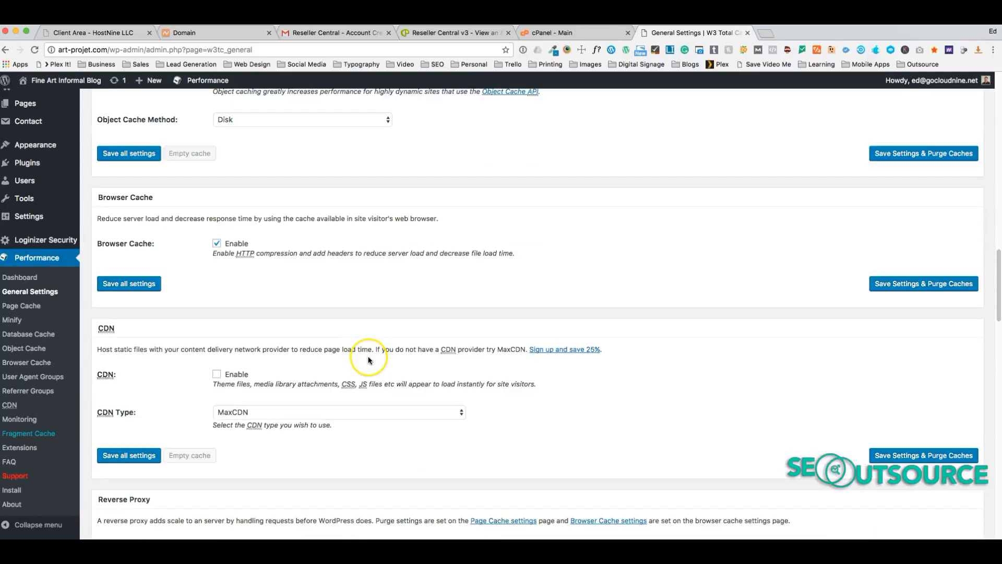
{"action": "scroll", "coordinate": [566, 361], "scroll_direction": "down", "scroll_amount": 14}
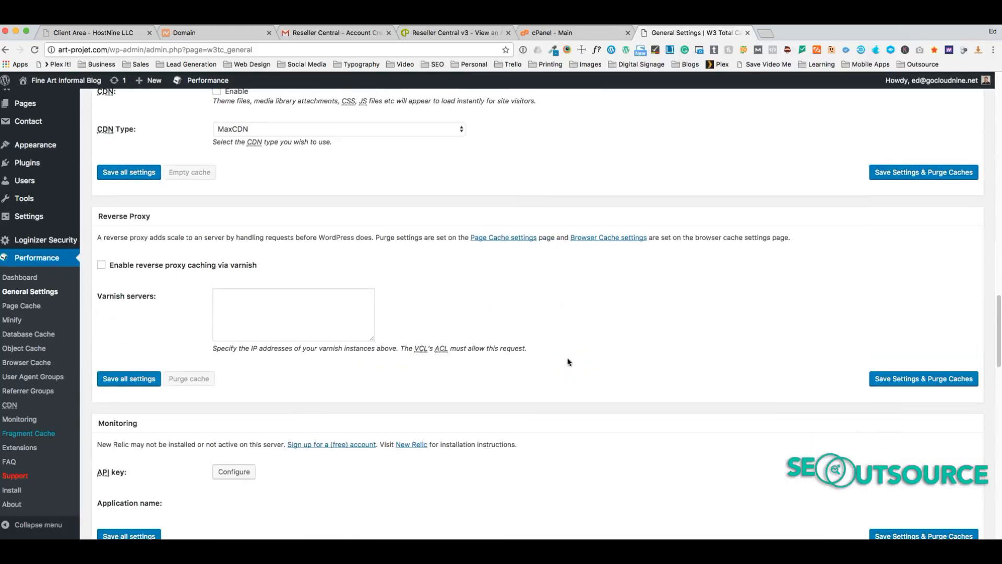
{"action": "scroll", "coordinate": [571, 361], "scroll_direction": "down", "scroll_amount": 14}
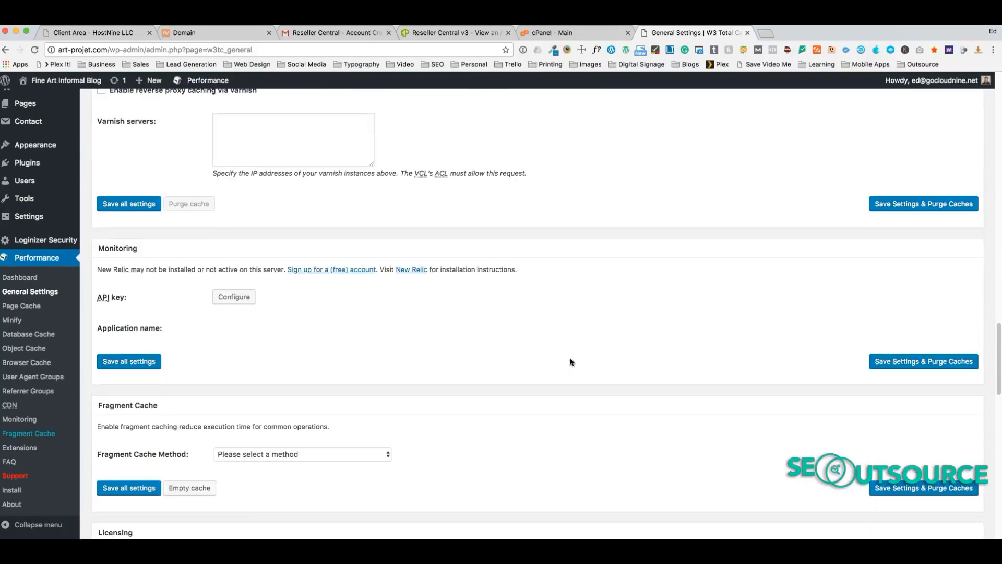
{"action": "scroll", "coordinate": [571, 361], "scroll_direction": "down", "scroll_amount": 11}
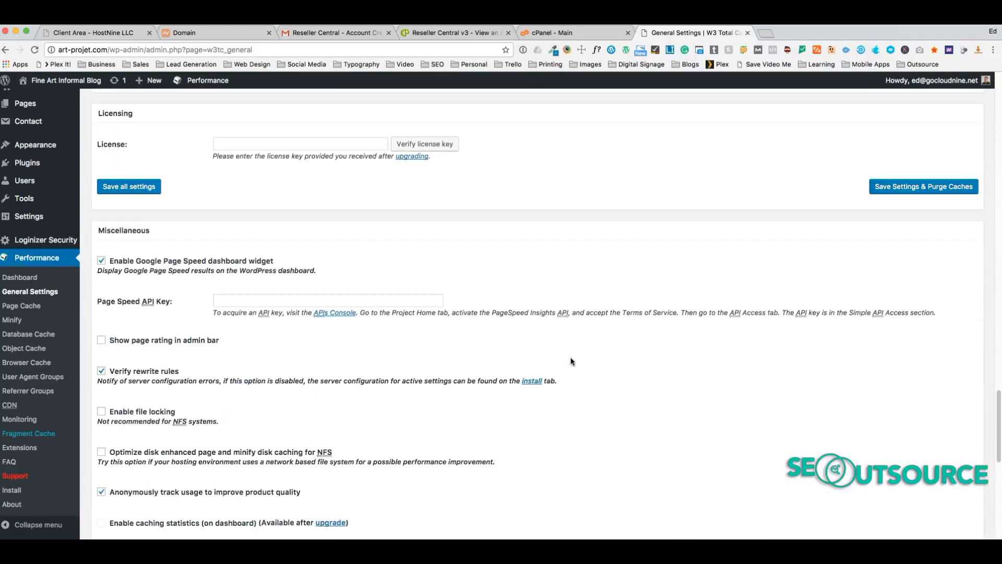
{"action": "scroll", "coordinate": [570, 362], "scroll_direction": "down", "scroll_amount": 11}
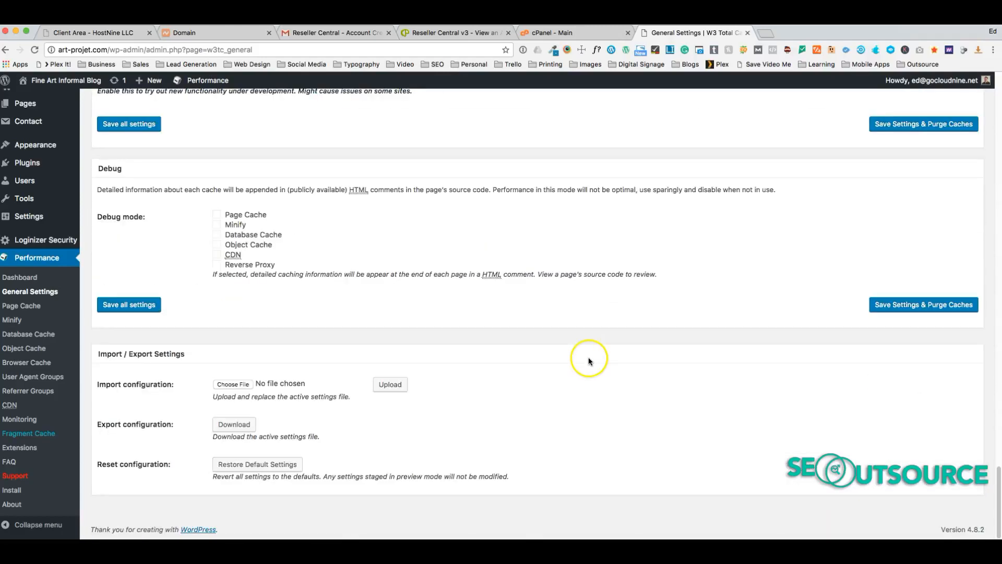
{"action": "left_click", "coordinate": [134, 305]}
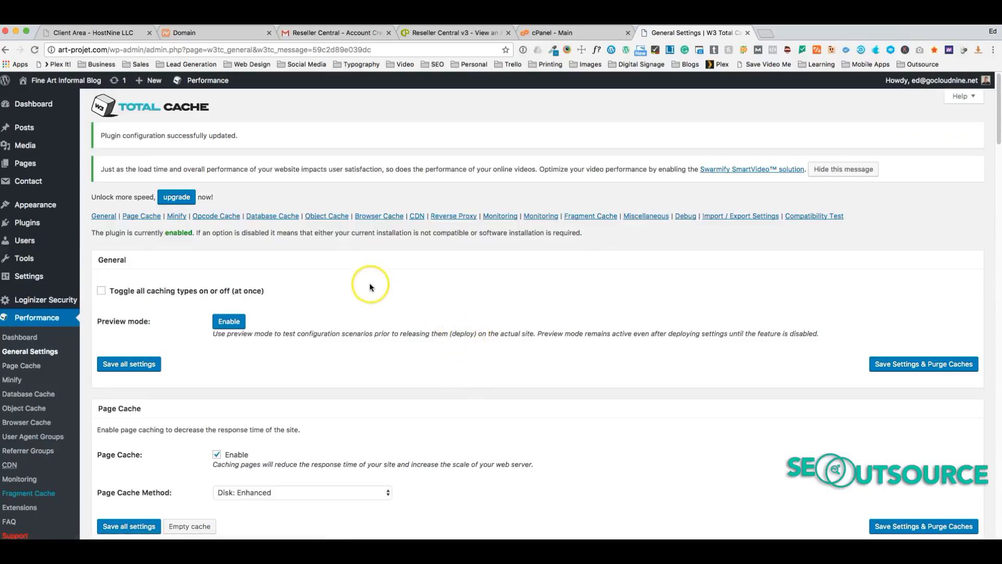
{"action": "mouse_move", "coordinate": [27, 281]}
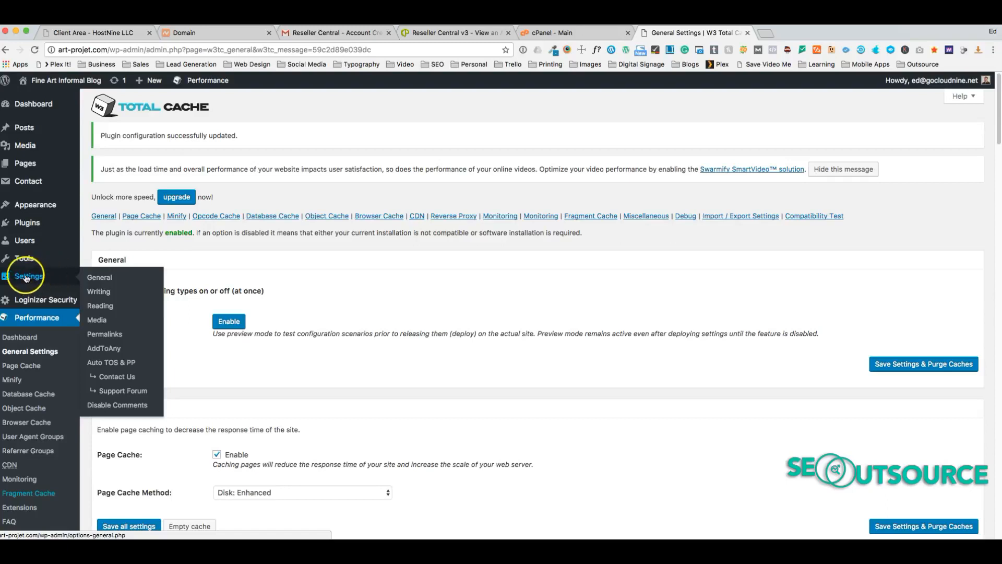
- Activate the Yoast SEO plugin from the Installed Plugins list
{"action": "mouse_move", "coordinate": [24, 223]}
{"action": "left_click", "coordinate": [91, 224]}
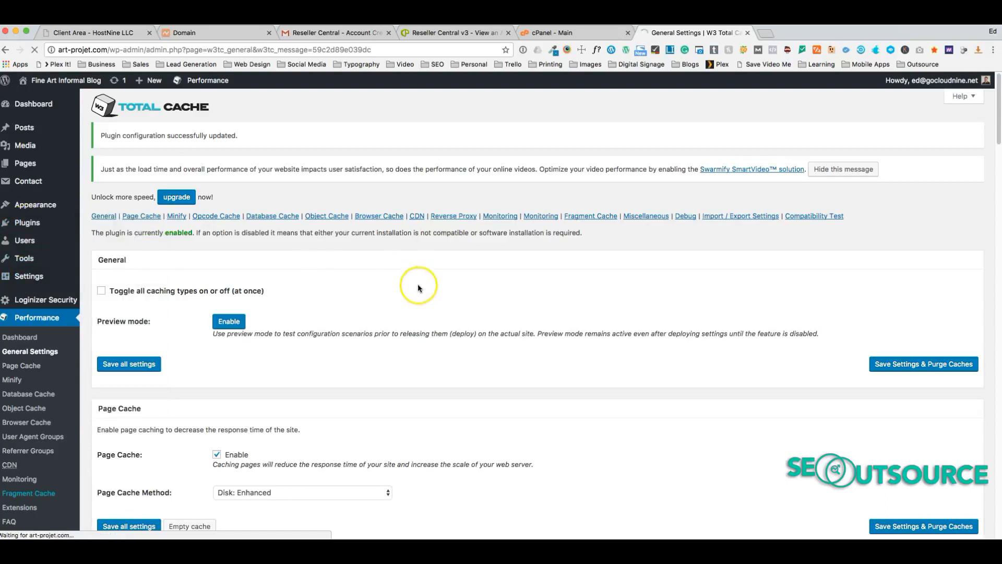
{"action": "scroll", "coordinate": [421, 288], "scroll_direction": "down", "scroll_amount": 5}
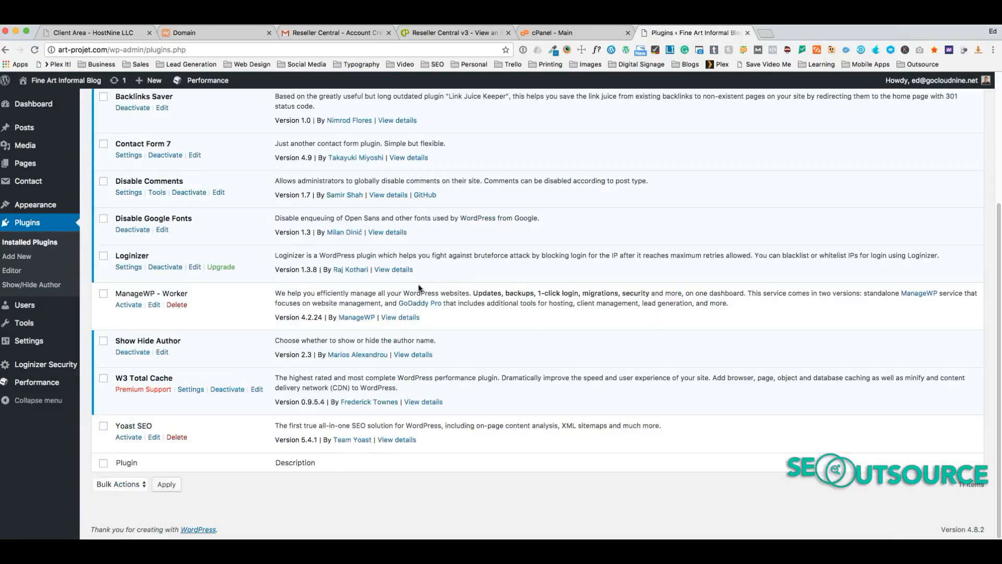
{"action": "left_click", "coordinate": [129, 437]}
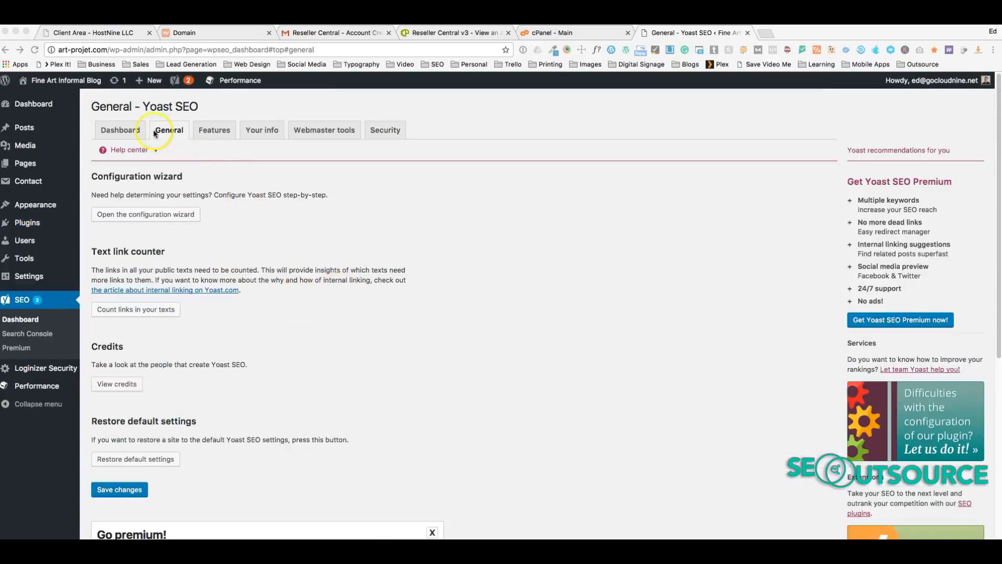
- Set Yoast's Advanced settings pages feature to Enabled on the Features tab and save
{"action": "left_click", "coordinate": [214, 132]}
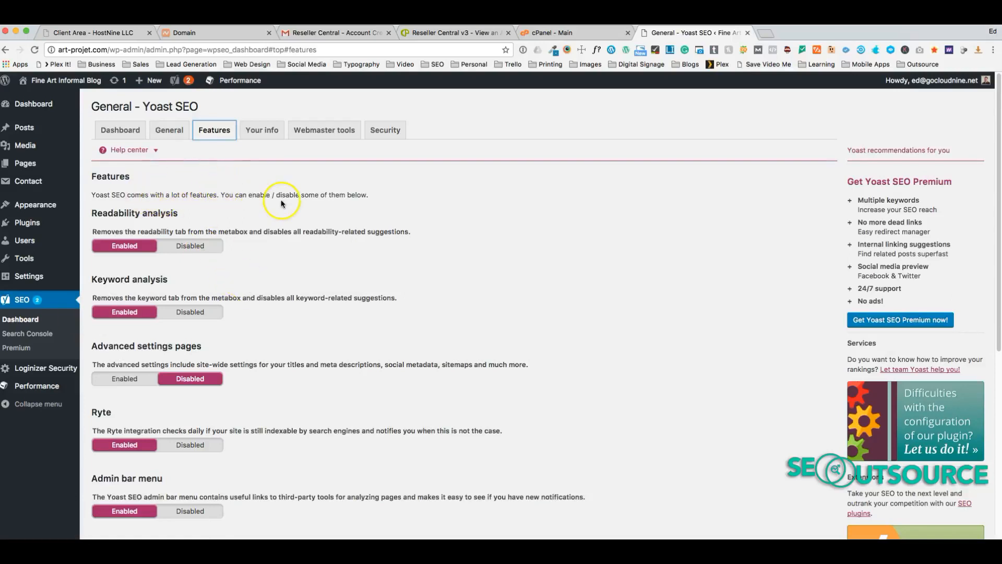
{"action": "left_click", "coordinate": [122, 380]}
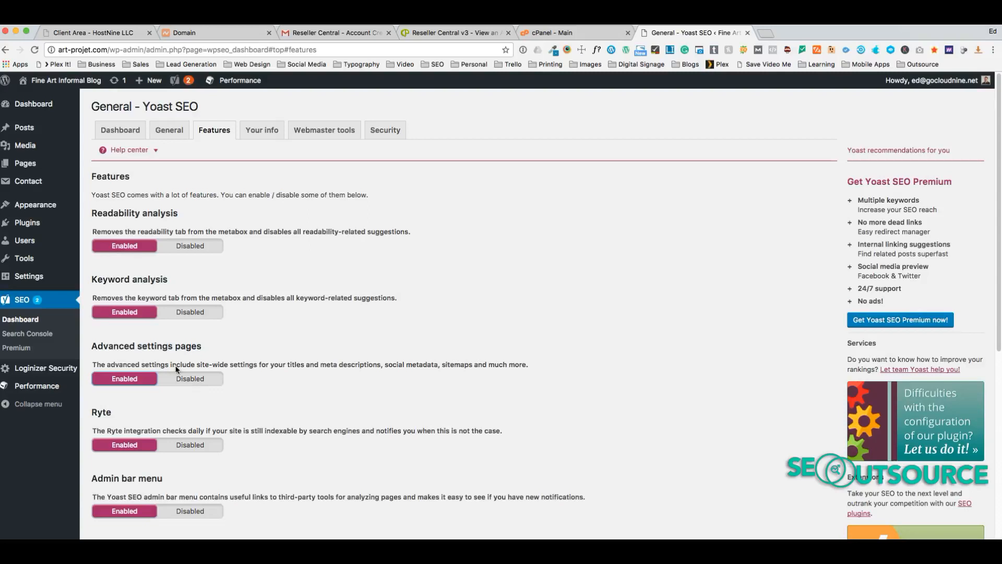
{"action": "scroll", "coordinate": [338, 314], "scroll_direction": "down", "scroll_amount": 5}
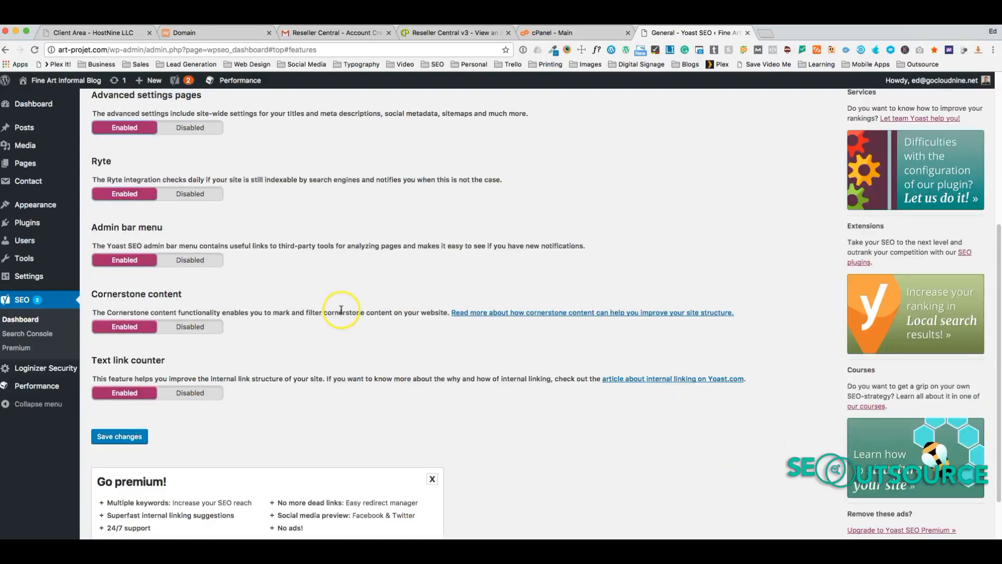
{"action": "scroll", "coordinate": [285, 392], "scroll_direction": "down", "scroll_amount": 1}
{"action": "left_click", "coordinate": [120, 376]}
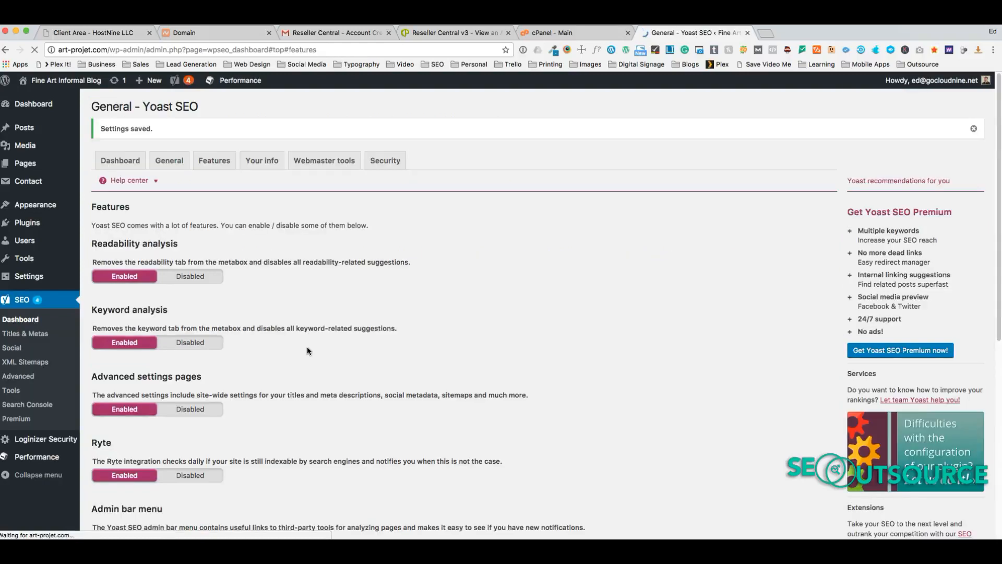
- Review Yoast's Your info, Webmaster tools and Security tabs, saving with security left disabled
{"action": "left_click", "coordinate": [247, 190]}
{"action": "left_click", "coordinate": [261, 161]}
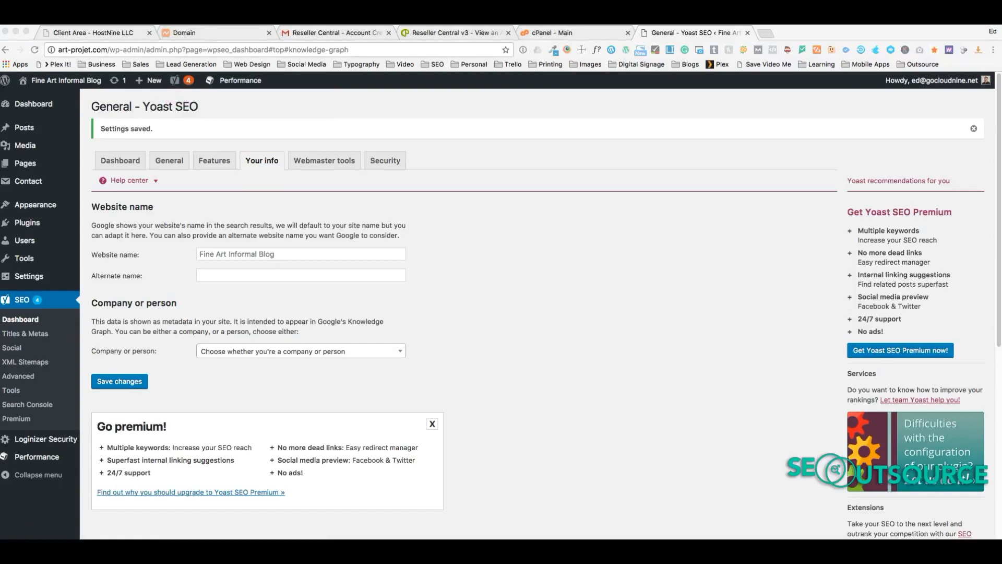
{"action": "scroll", "coordinate": [477, 269], "scroll_direction": "down", "scroll_amount": 3}
{"action": "scroll", "coordinate": [414, 246], "scroll_direction": "up", "scroll_amount": 3}
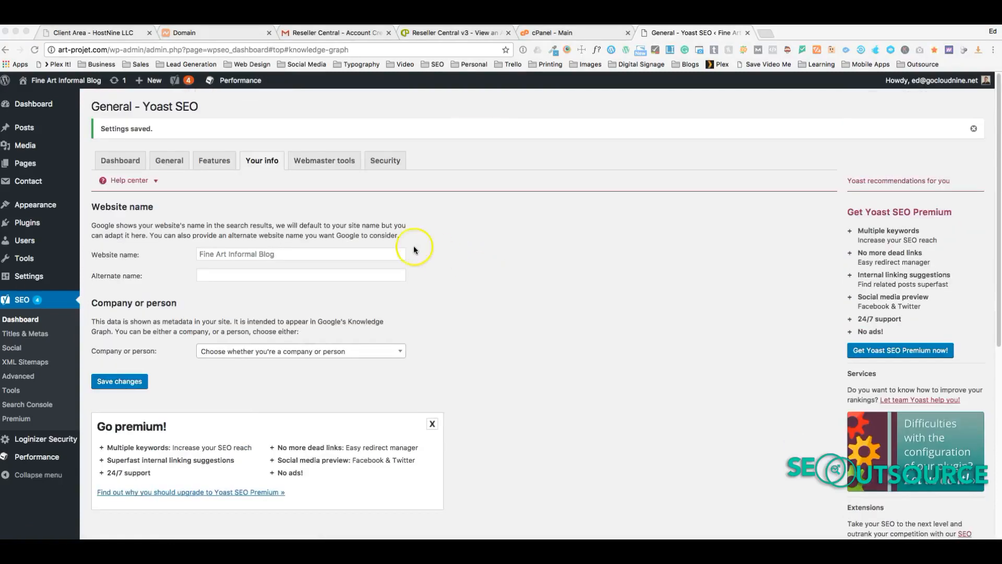
{"action": "left_click", "coordinate": [319, 163]}
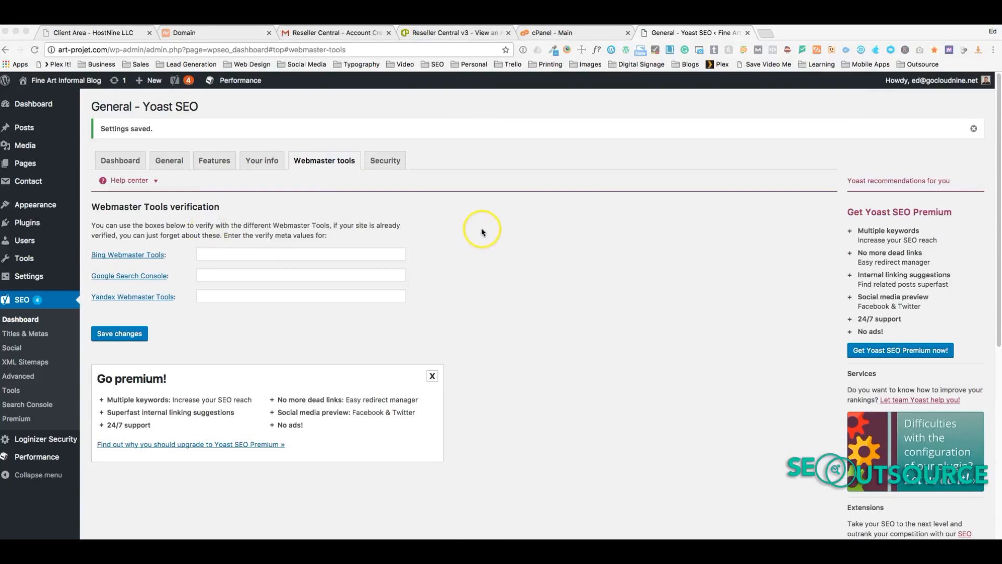
{"action": "left_click", "coordinate": [389, 164]}
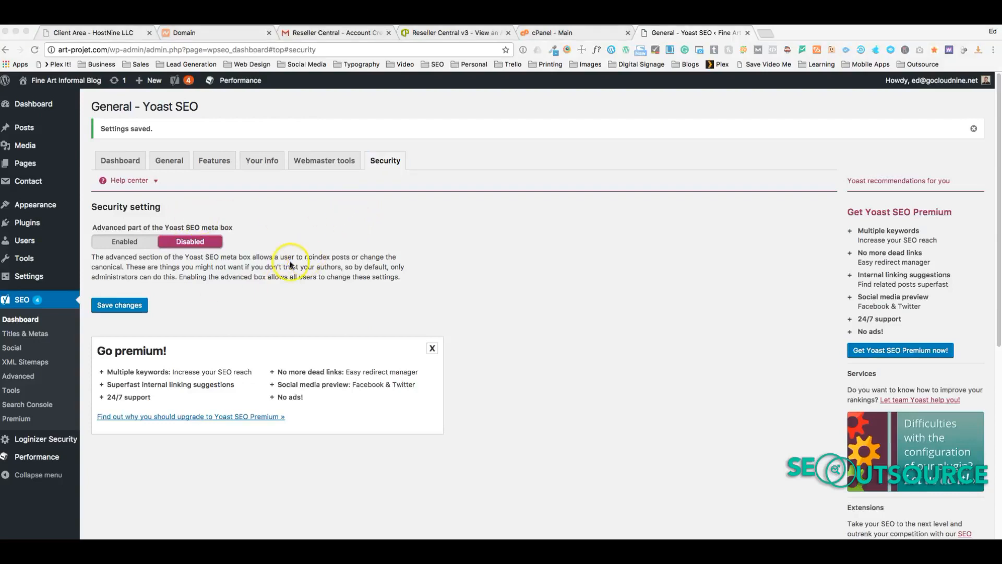
{"action": "left_click", "coordinate": [127, 305]}
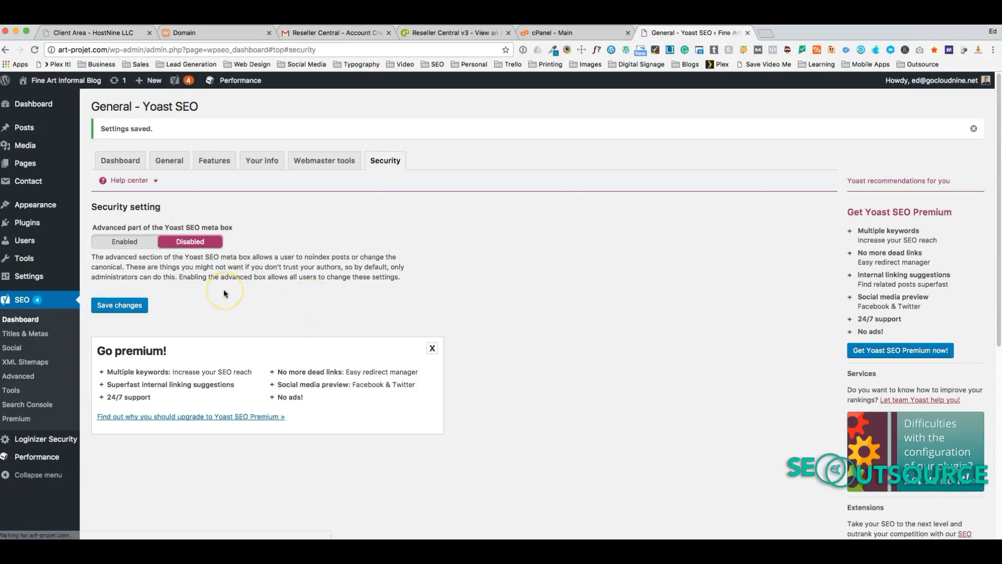
{"action": "left_click", "coordinate": [25, 333]}
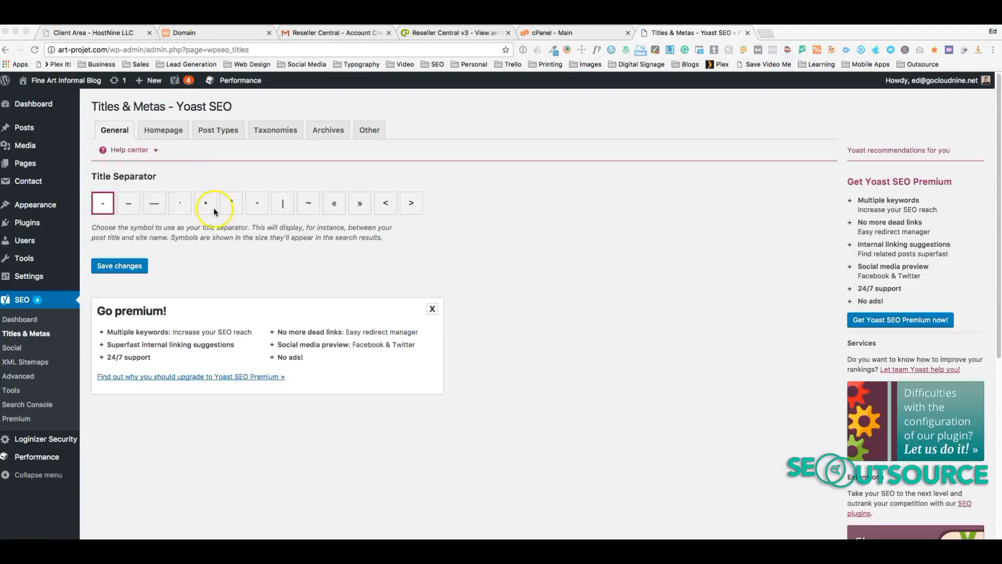
- Set Yoast's title separator to '|', save, and view the Homepage and Post Types templates
{"action": "left_click", "coordinate": [261, 241]}
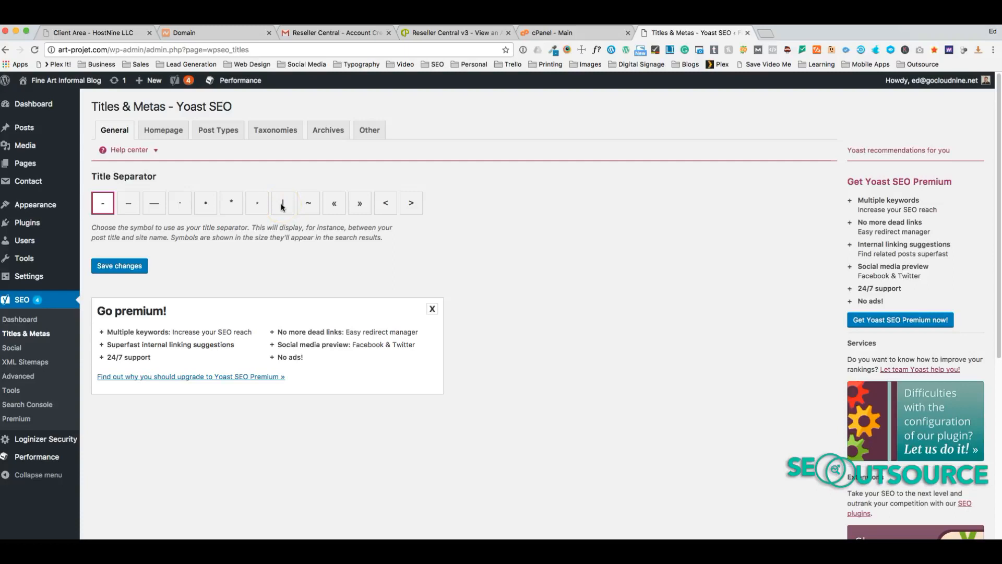
{"action": "left_click", "coordinate": [282, 205]}
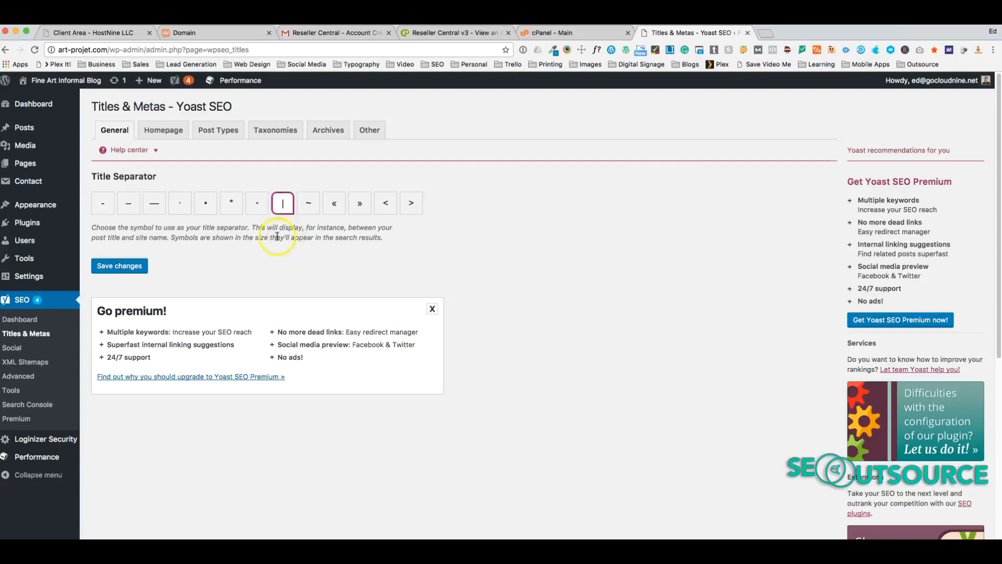
{"action": "left_click", "coordinate": [124, 266]}
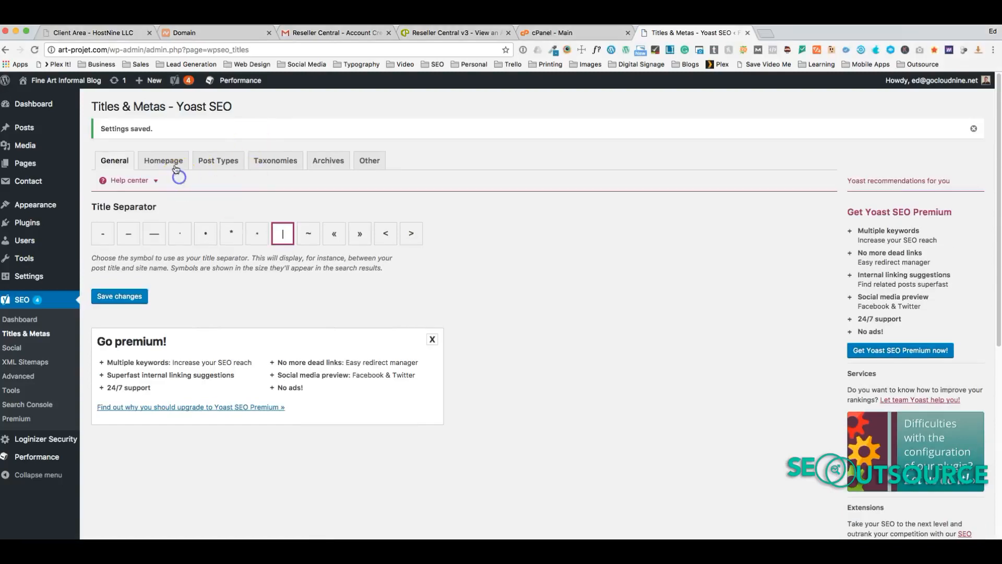
{"action": "left_click", "coordinate": [165, 163]}
{"action": "left_click", "coordinate": [205, 168]}
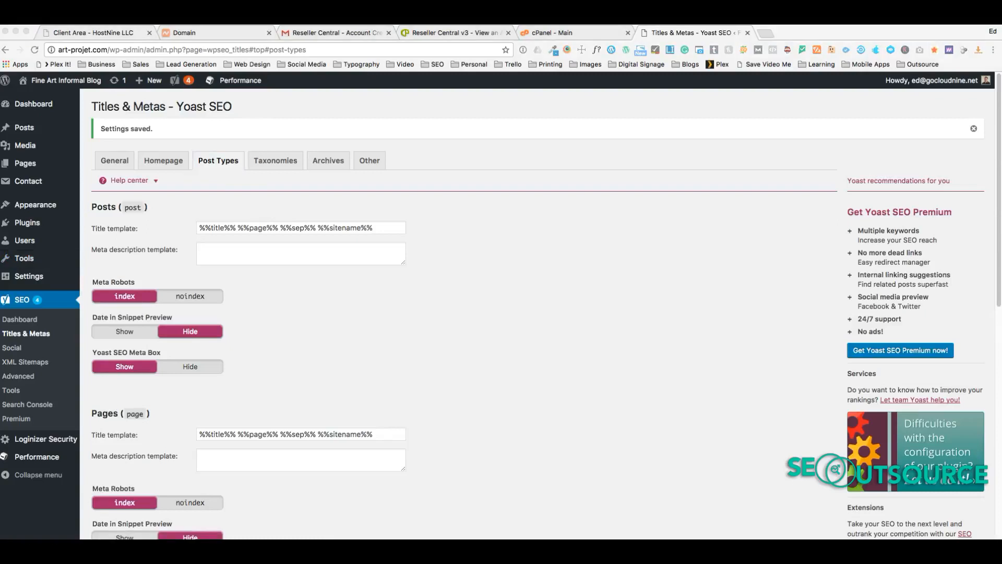
- Browse Yoast's Taxonomies, Archives and Other tabs: archive subpages indexed, meta keywords disabled
{"action": "scroll", "coordinate": [441, 286], "scroll_direction": "down", "scroll_amount": 5}
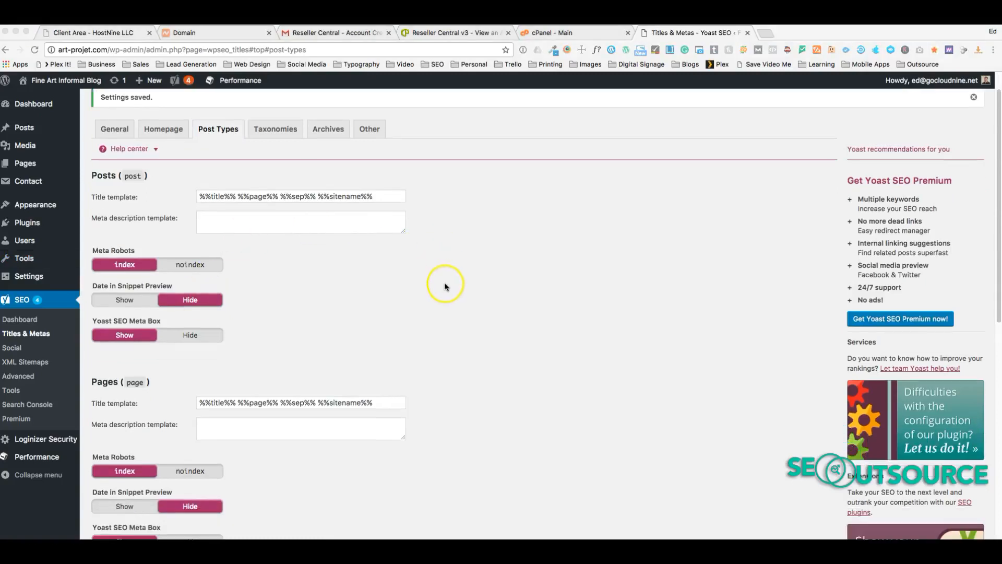
{"action": "scroll", "coordinate": [477, 287], "scroll_direction": "down", "scroll_amount": 3}
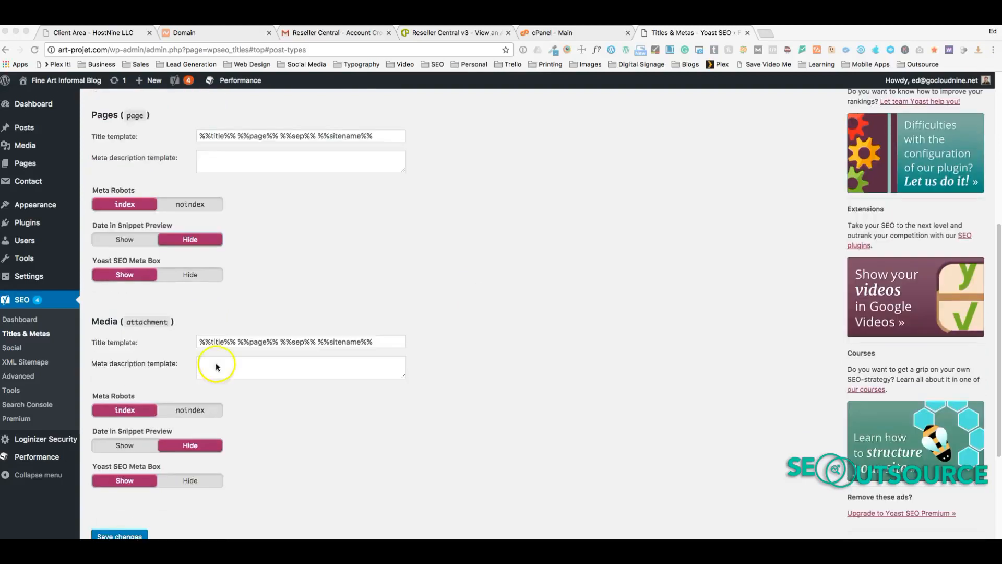
{"action": "scroll", "coordinate": [438, 337], "scroll_direction": "down", "scroll_amount": 4}
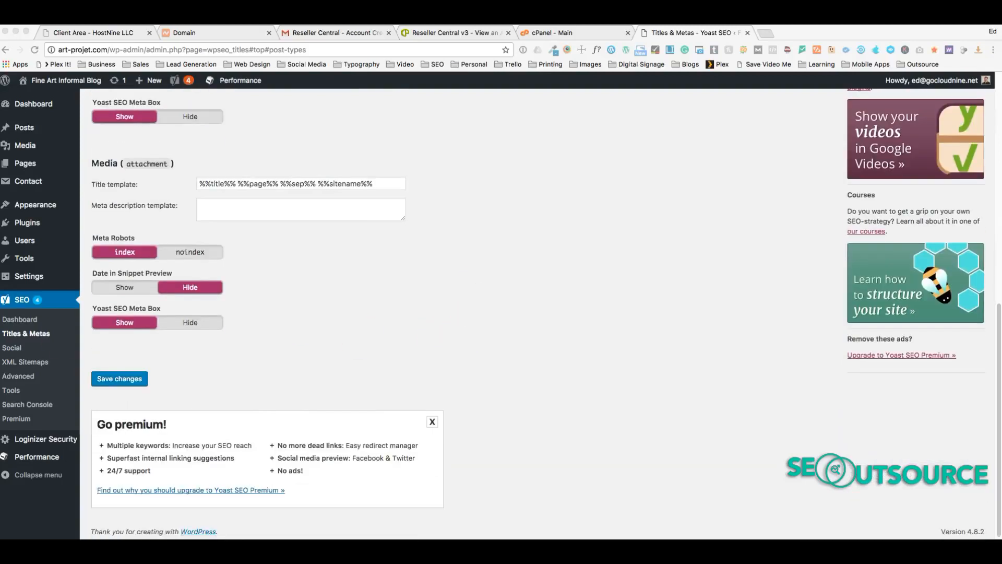
{"action": "scroll", "coordinate": [375, 308], "scroll_direction": "up", "scroll_amount": 12}
{"action": "left_click", "coordinate": [276, 161]}
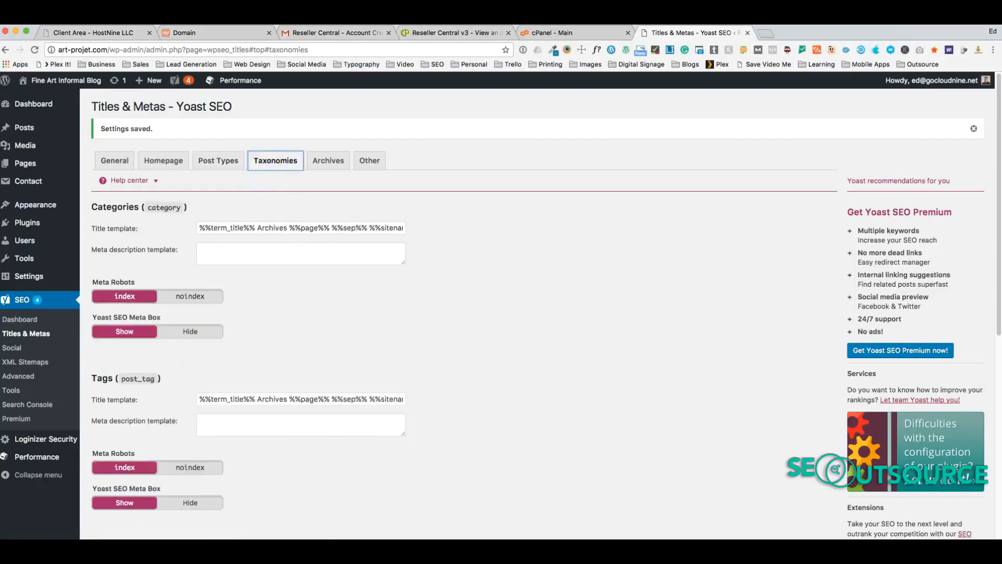
{"action": "scroll", "coordinate": [524, 265], "scroll_direction": "down", "scroll_amount": 4}
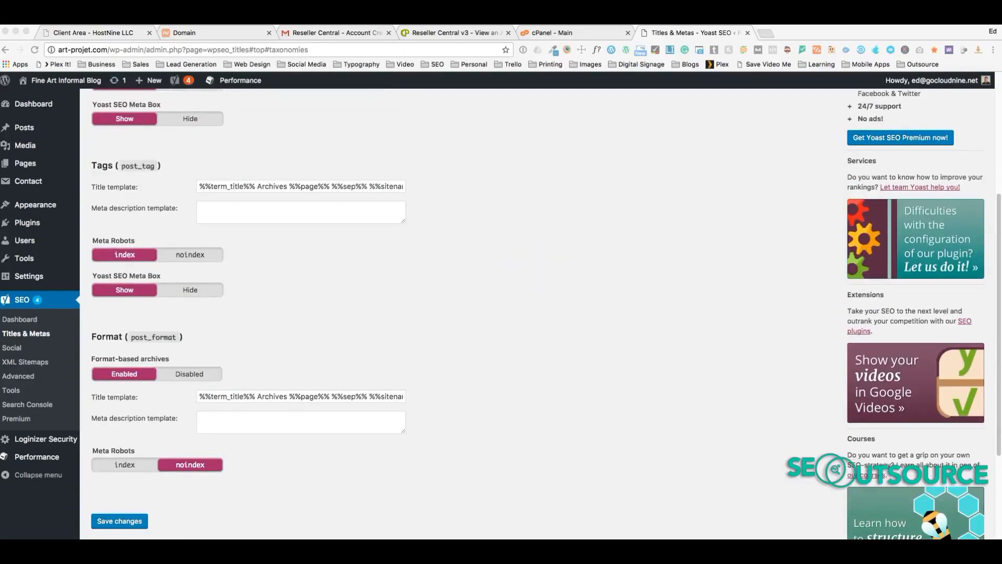
{"action": "scroll", "coordinate": [522, 246], "scroll_direction": "up", "scroll_amount": 5}
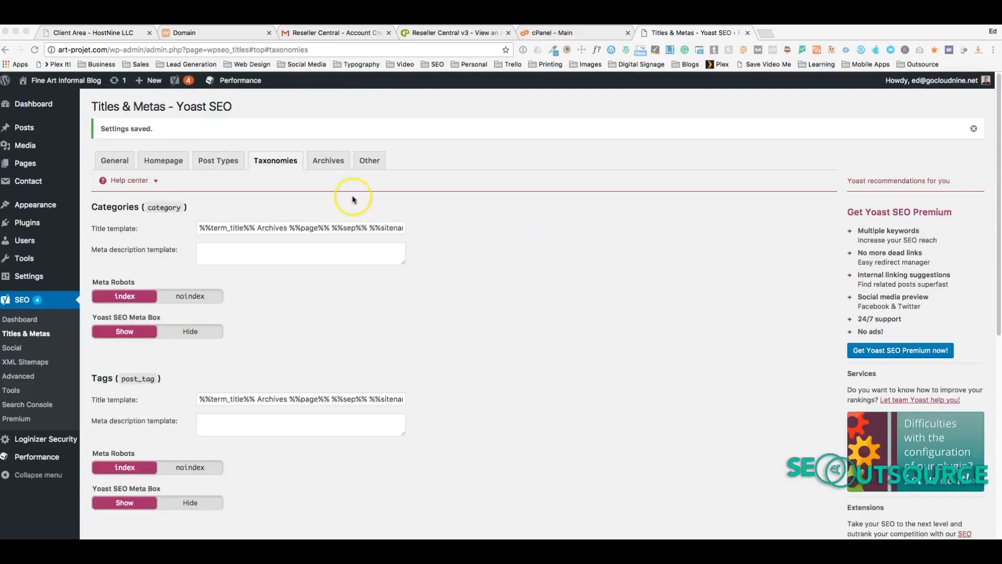
{"action": "left_click", "coordinate": [327, 160]}
{"action": "left_click", "coordinate": [369, 159]}
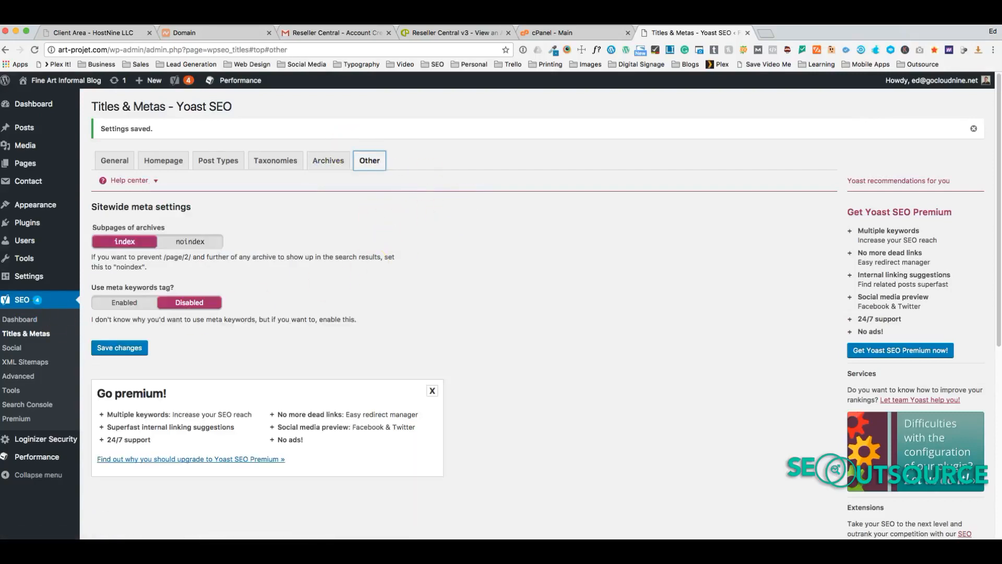
- Visit Yoast's Social profiles page, then go to XML Sitemaps
{"action": "left_click", "coordinate": [11, 348]}
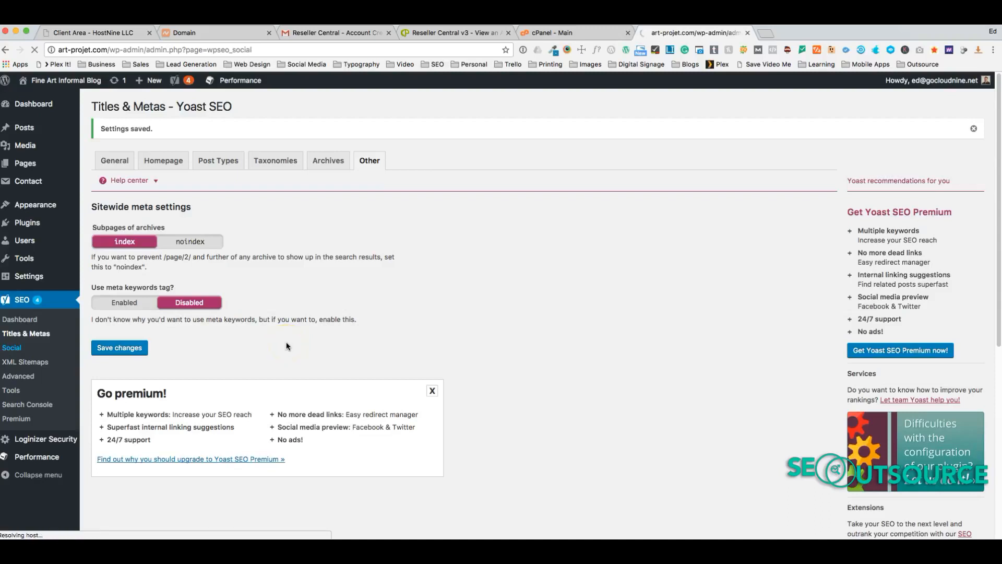
{"action": "left_click", "coordinate": [33, 364]}
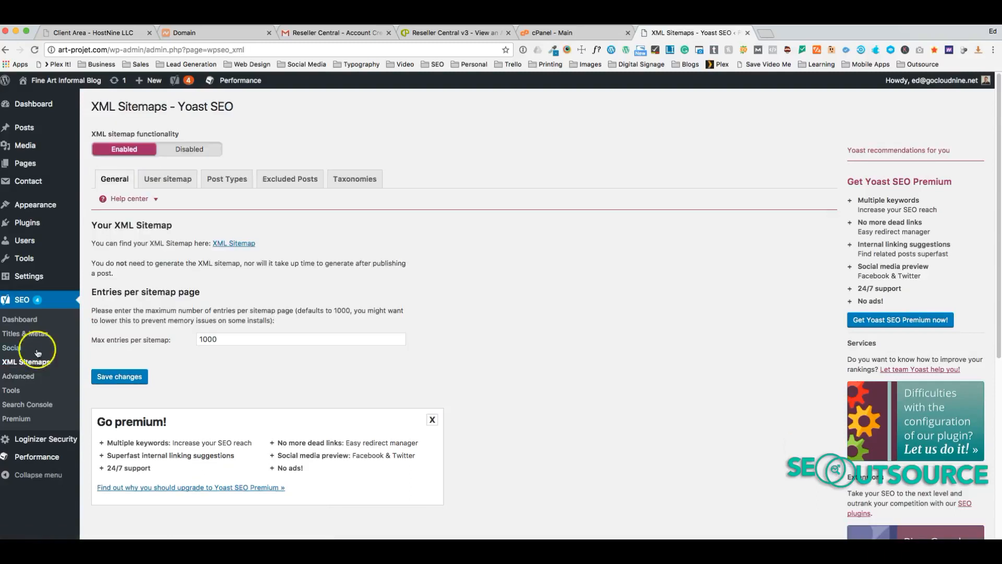
- Review the User sitemap, Post Types, Excluded Posts and Taxonomies tabs, then save sitemap settings
{"action": "left_click", "coordinate": [168, 179]}
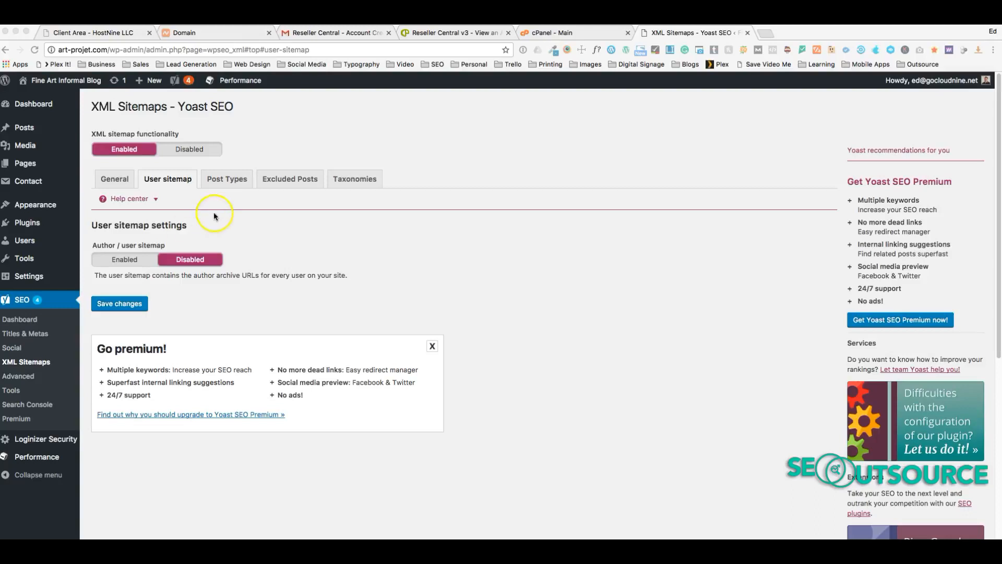
{"action": "left_click", "coordinate": [218, 179]}
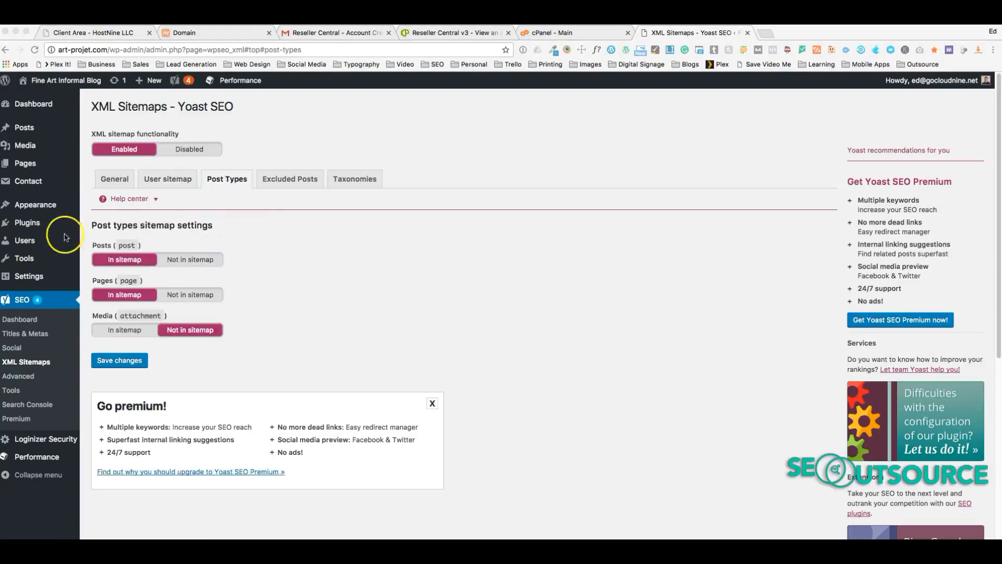
{"action": "left_click", "coordinate": [289, 178]}
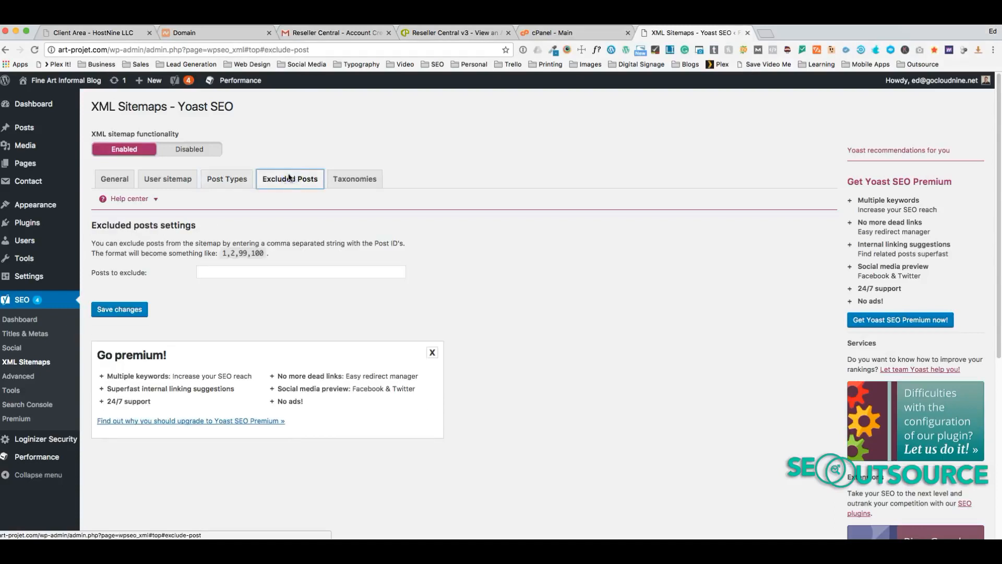
{"action": "left_click", "coordinate": [359, 179]}
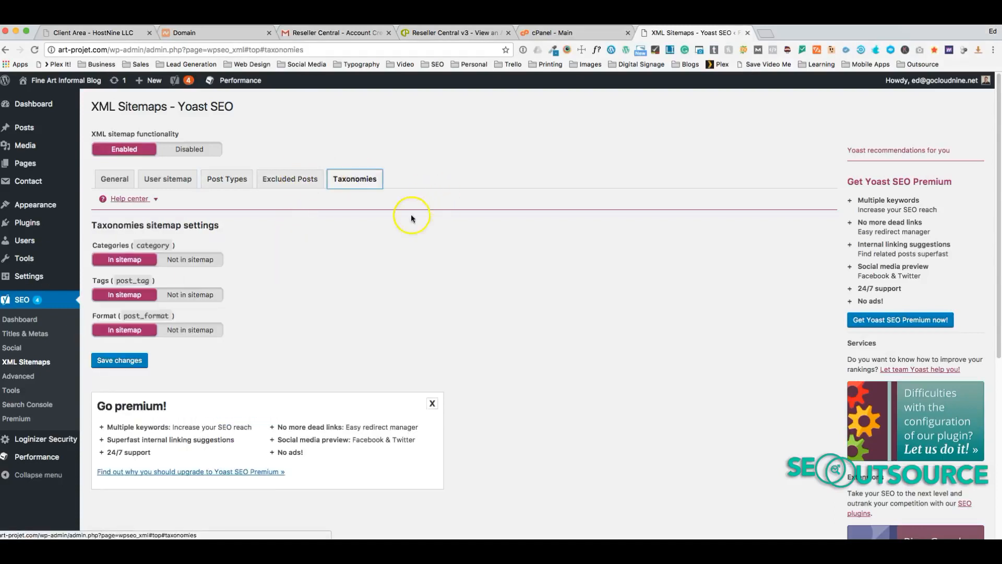
{"action": "left_click", "coordinate": [103, 362]}
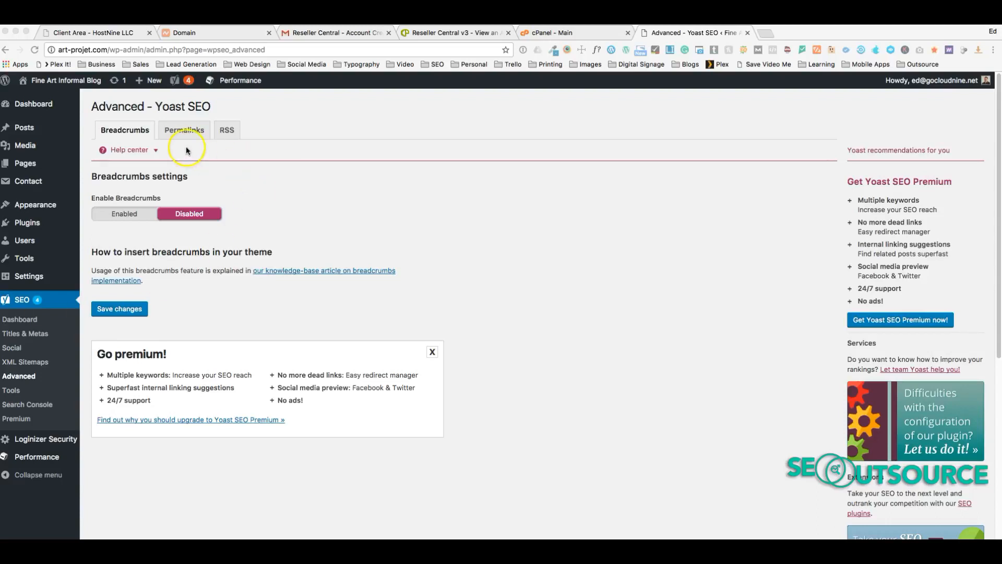
- Check Yoast's Advanced permalink clean-up options, then return to the installed plugins list
{"action": "left_click", "coordinate": [186, 130]}
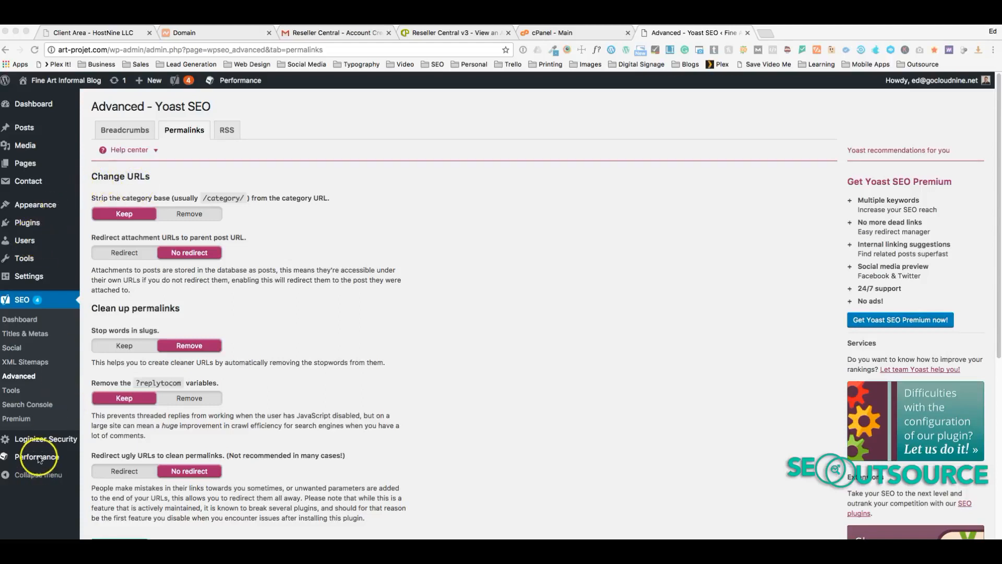
{"action": "left_click", "coordinate": [27, 223]}
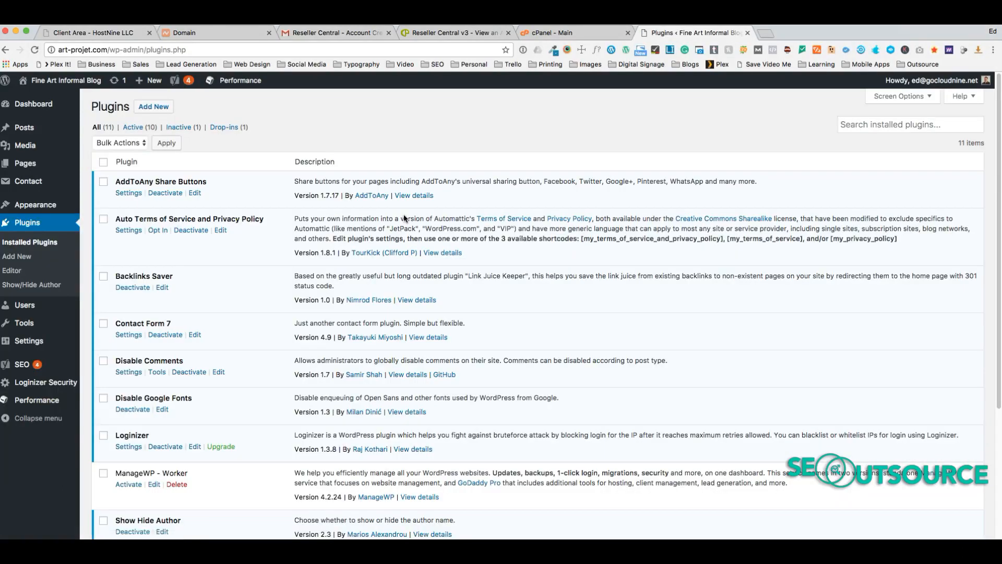
{"action": "scroll", "coordinate": [218, 241], "scroll_direction": "down", "scroll_amount": 5}
{"action": "scroll", "coordinate": [282, 322], "scroll_direction": "up", "scroll_amount": 5}
{"action": "mouse_move", "coordinate": [42, 204]}
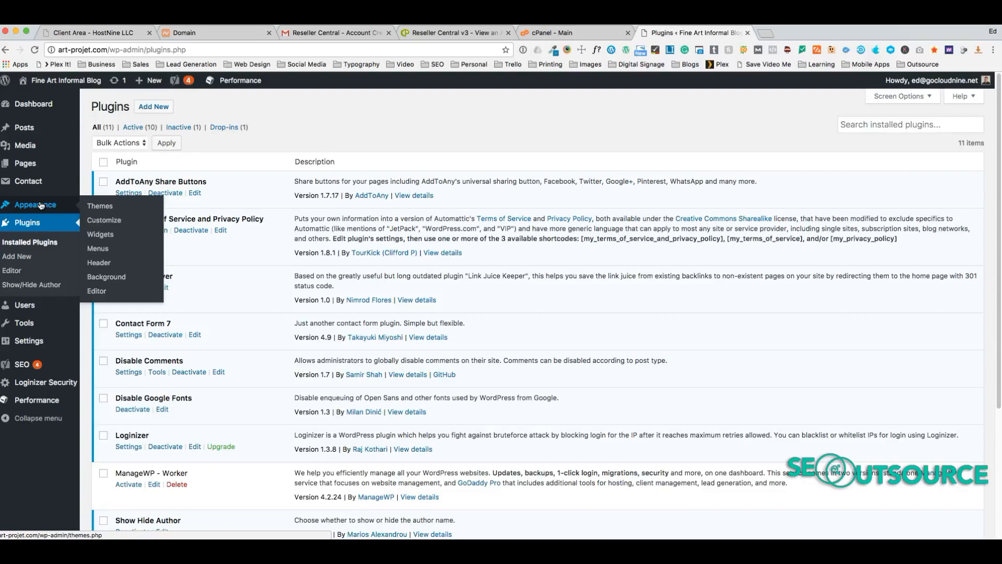
{"action": "left_click", "coordinate": [111, 224]}
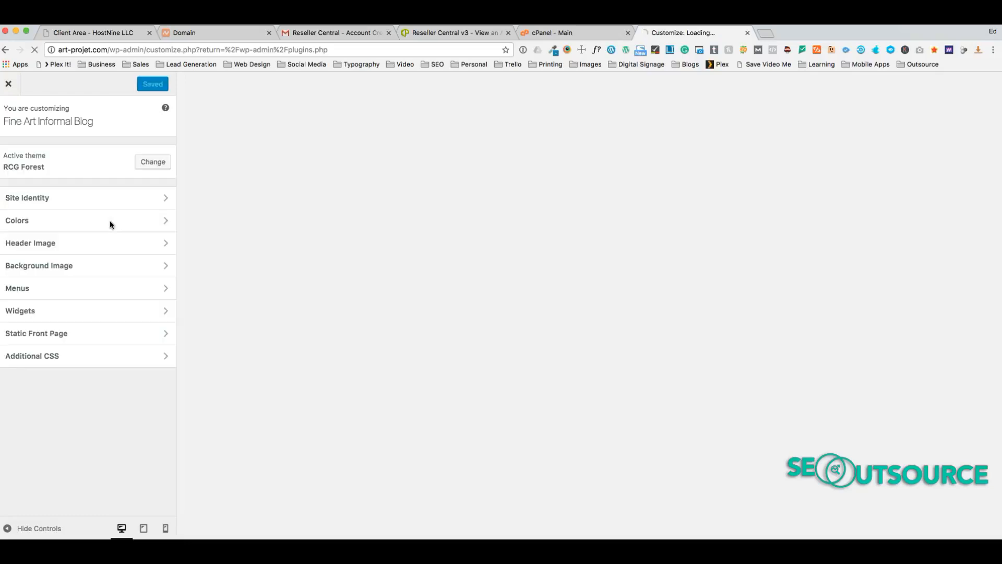
{"action": "left_click", "coordinate": [99, 196]}
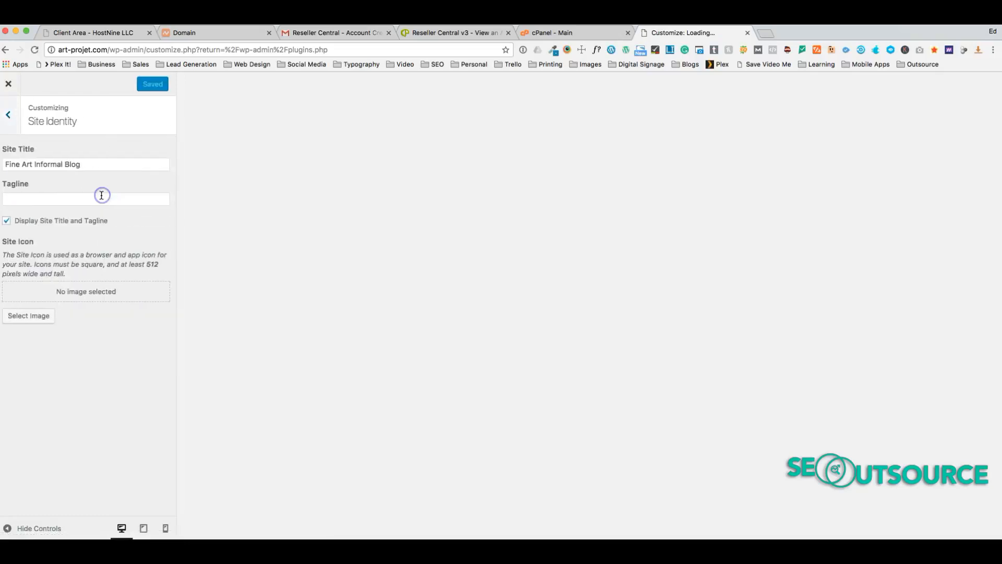
{"action": "left_click", "coordinate": [8, 115]}
{"action": "left_click", "coordinate": [32, 224]}
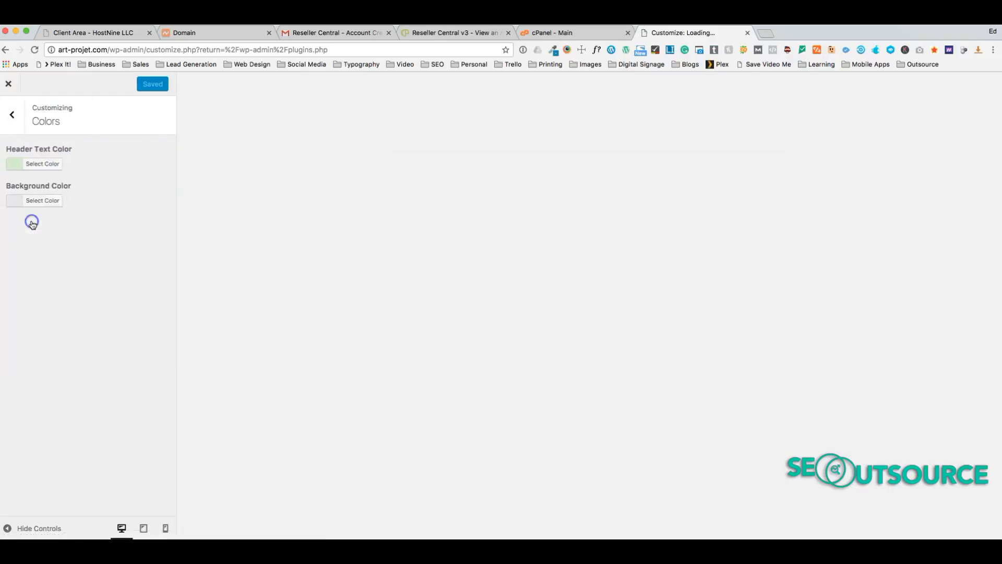
{"action": "left_click", "coordinate": [8, 116]}
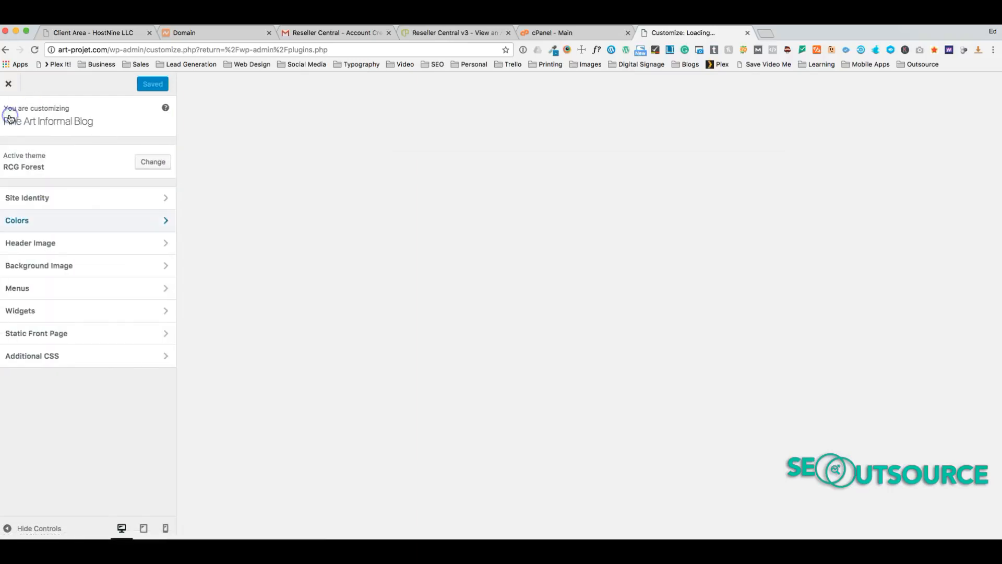
{"action": "left_click", "coordinate": [42, 241]}
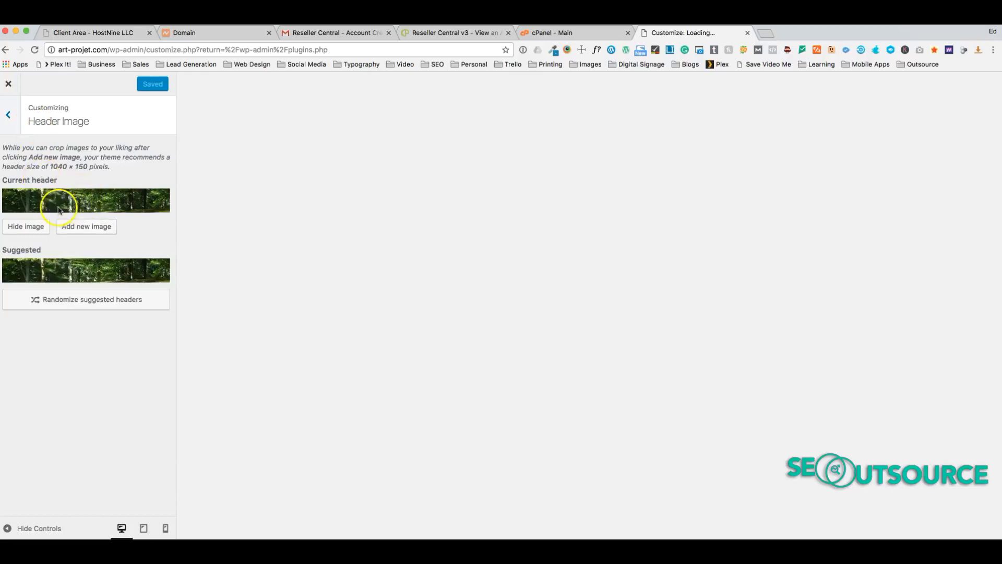
{"action": "left_click", "coordinate": [15, 114]}
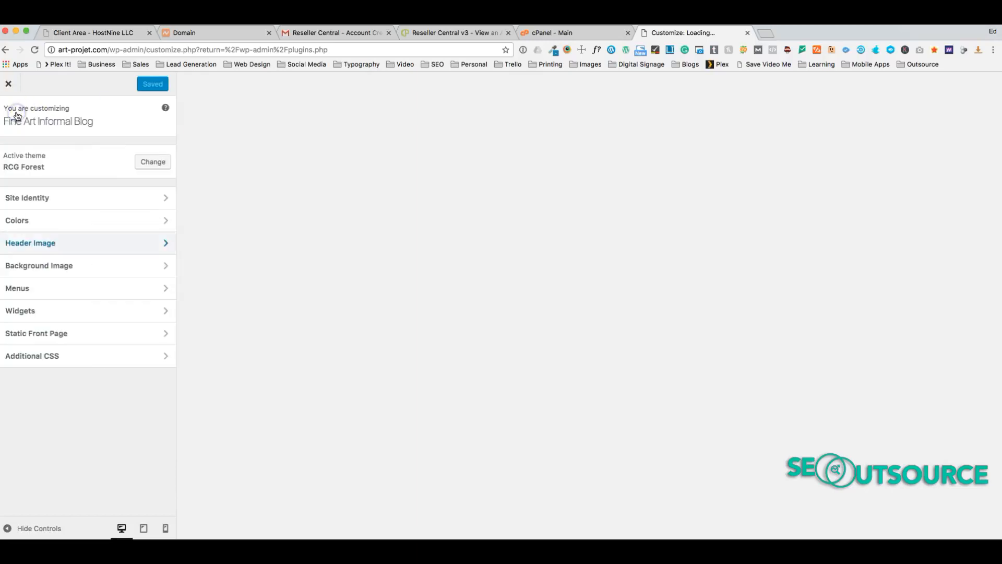
{"action": "left_click", "coordinate": [44, 290]}
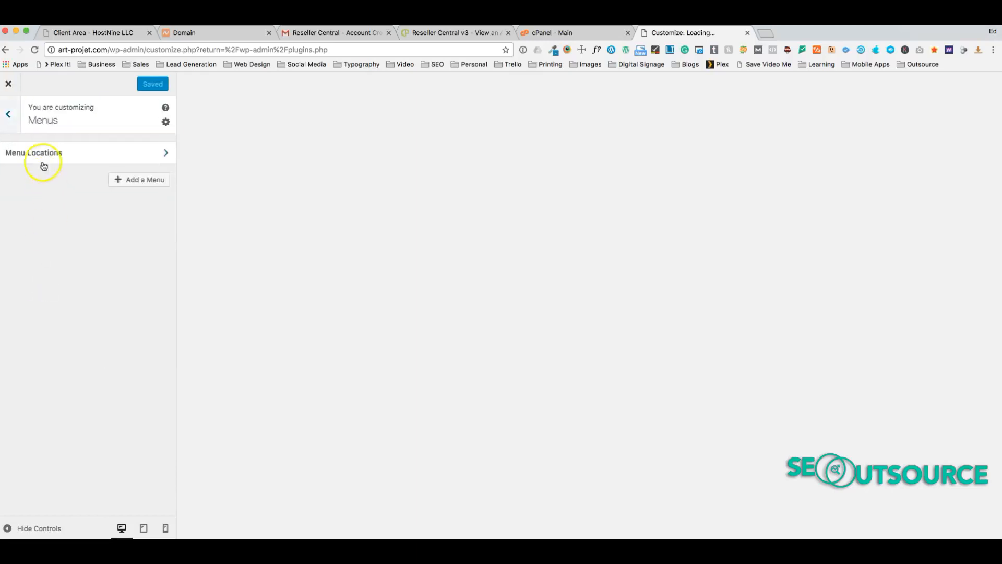
{"action": "left_click", "coordinate": [10, 115]}
{"action": "left_click", "coordinate": [39, 311]}
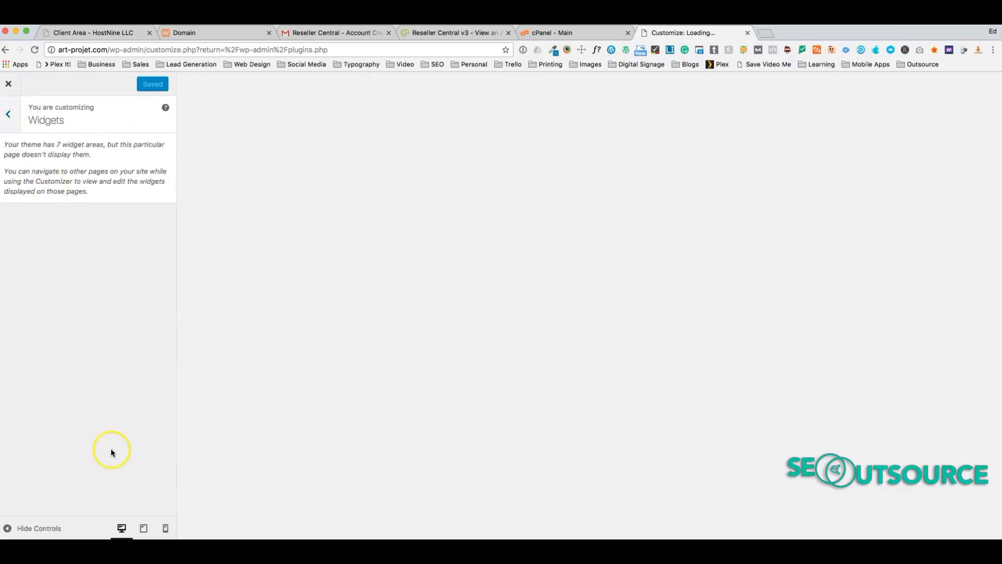
{"action": "left_click", "coordinate": [9, 114]}
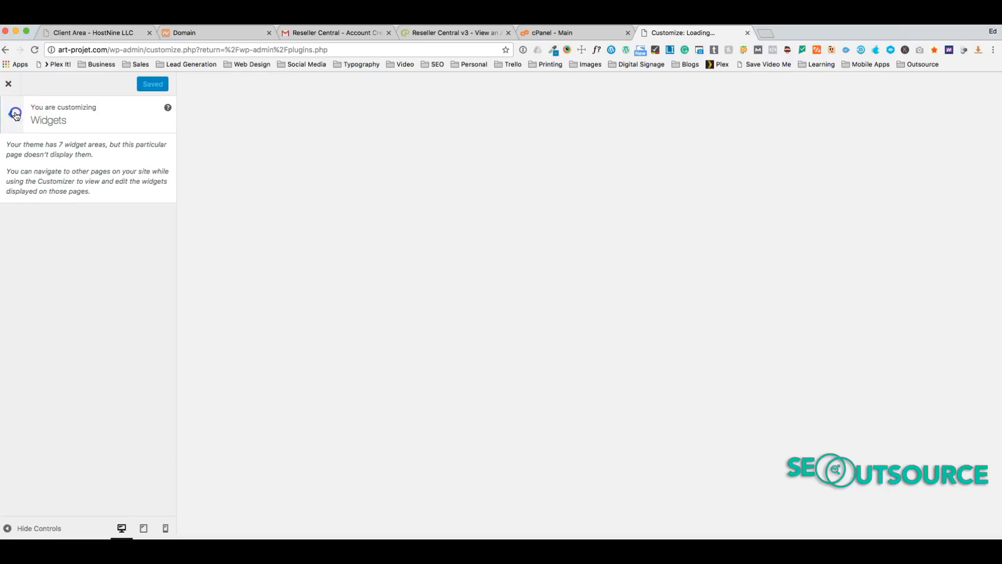
{"action": "left_click", "coordinate": [8, 84]}
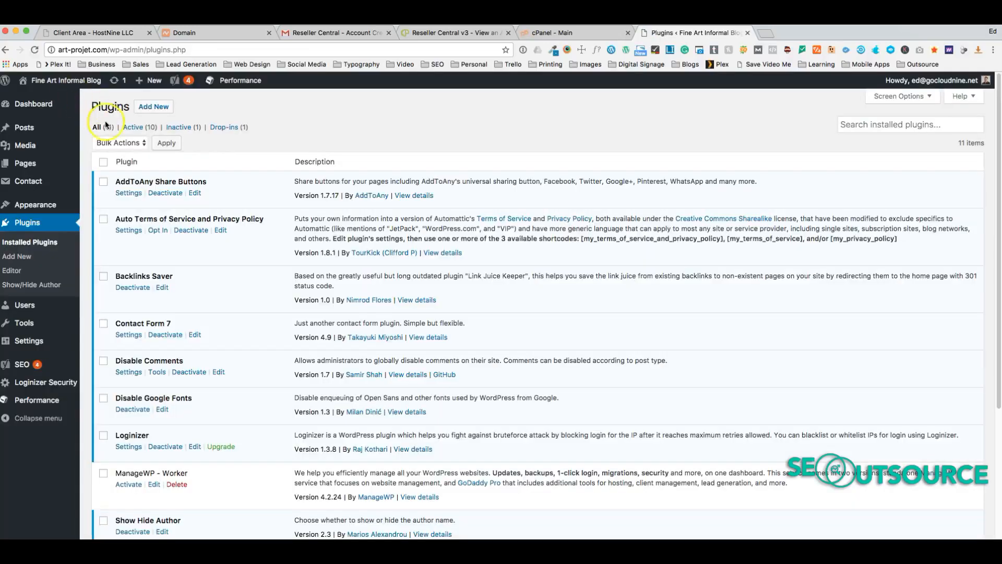
{"action": "mouse_move", "coordinate": [29, 131]}
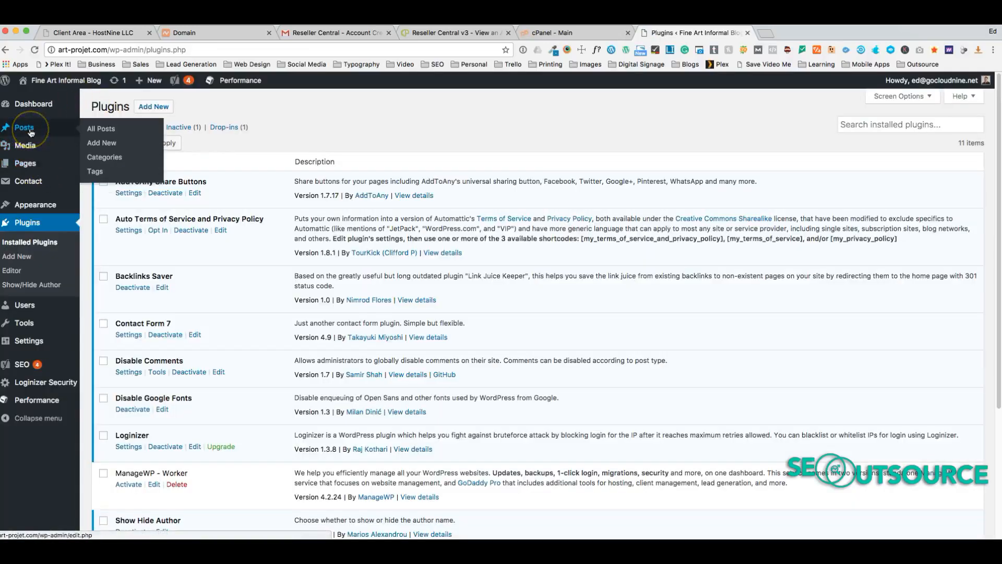
- Start a new post titled 'Things to consider when purchasing fine art'
{"action": "left_click", "coordinate": [104, 130]}
{"action": "left_click", "coordinate": [100, 144]}
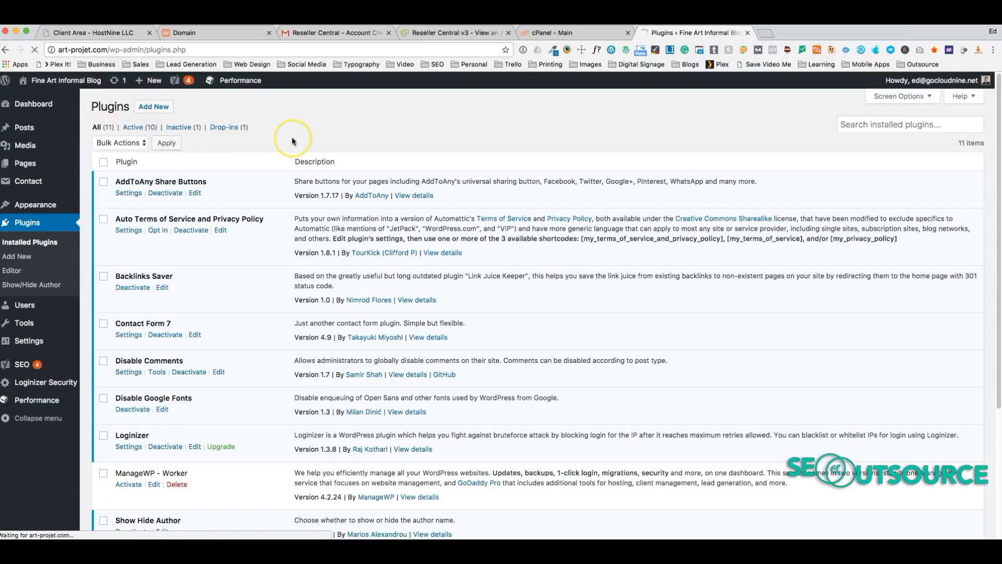
{"action": "left_click", "coordinate": [172, 130]}
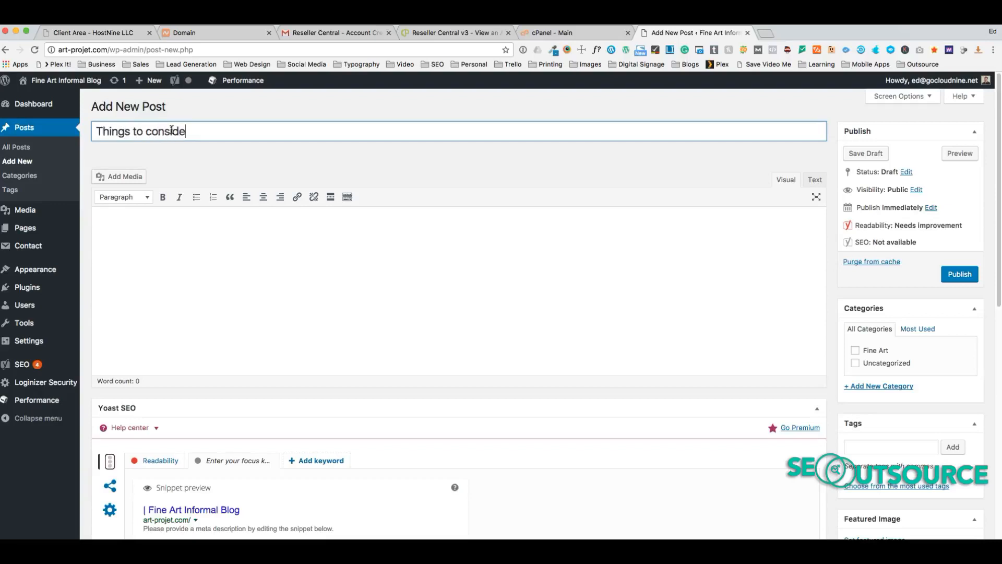
{"action": "type", "text": "purchasing fine art"}
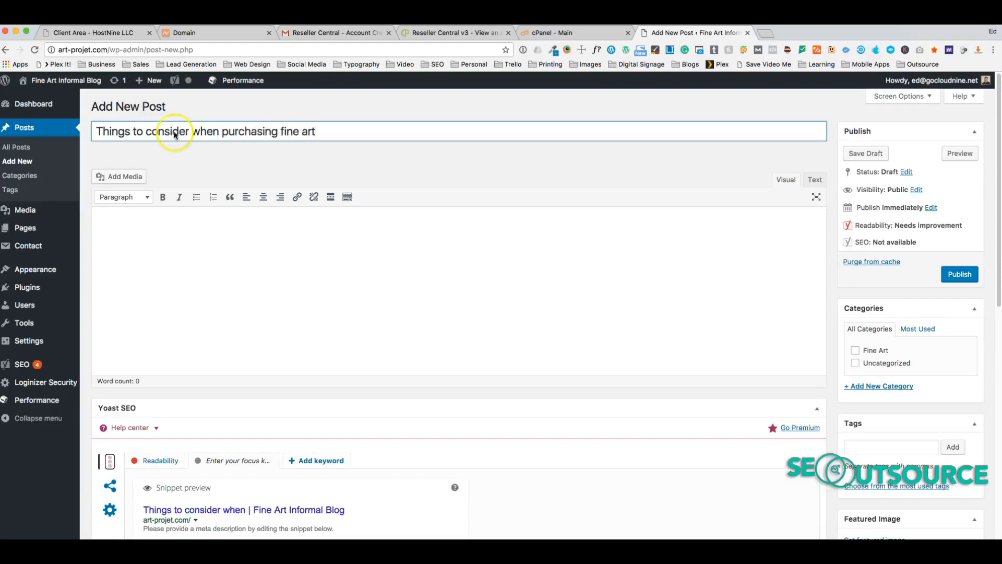
- Paste five generated Lorem Ipsum paragraphs into the body, tick Fine Art, and open a blank tab
{"action": "left_click", "coordinate": [208, 253]}
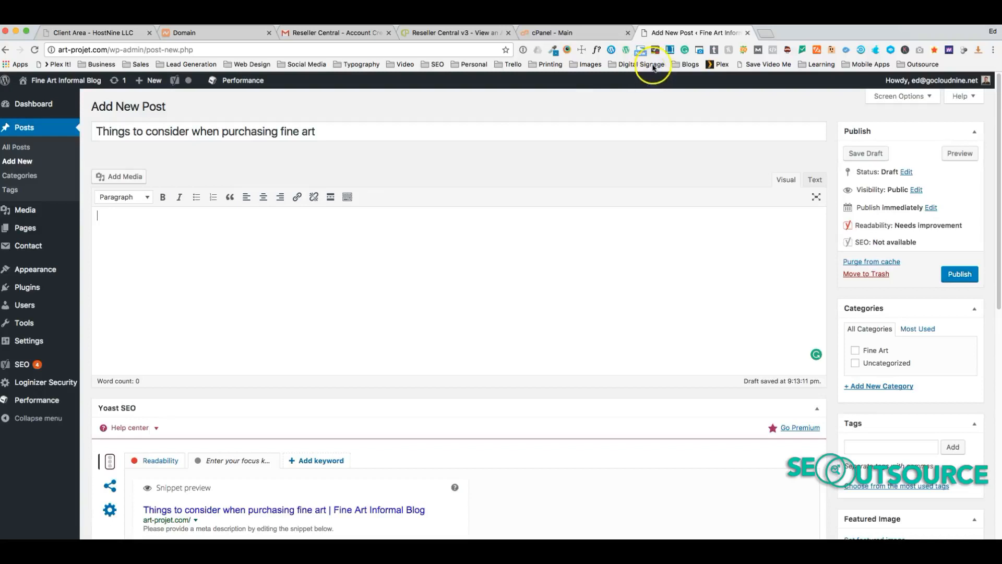
{"action": "left_click", "coordinate": [669, 49]}
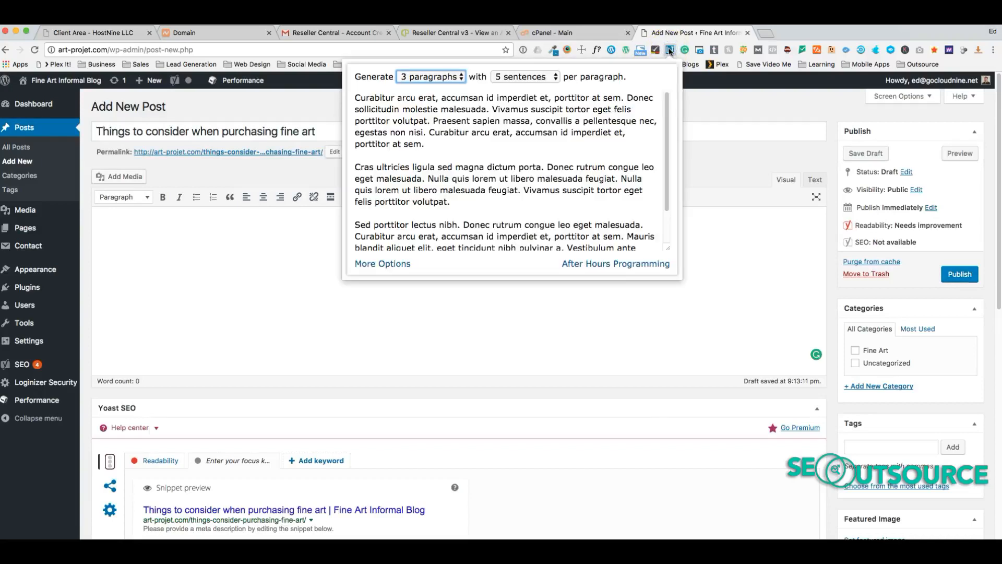
{"action": "left_click", "coordinate": [434, 83]}
{"action": "left_click", "coordinate": [425, 99]}
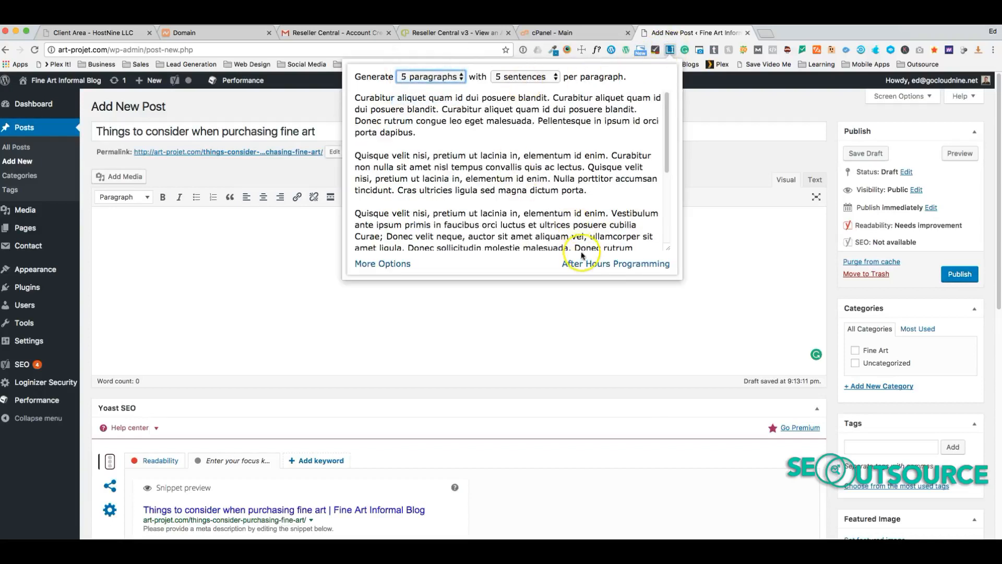
{"action": "left_click", "coordinate": [503, 180]}
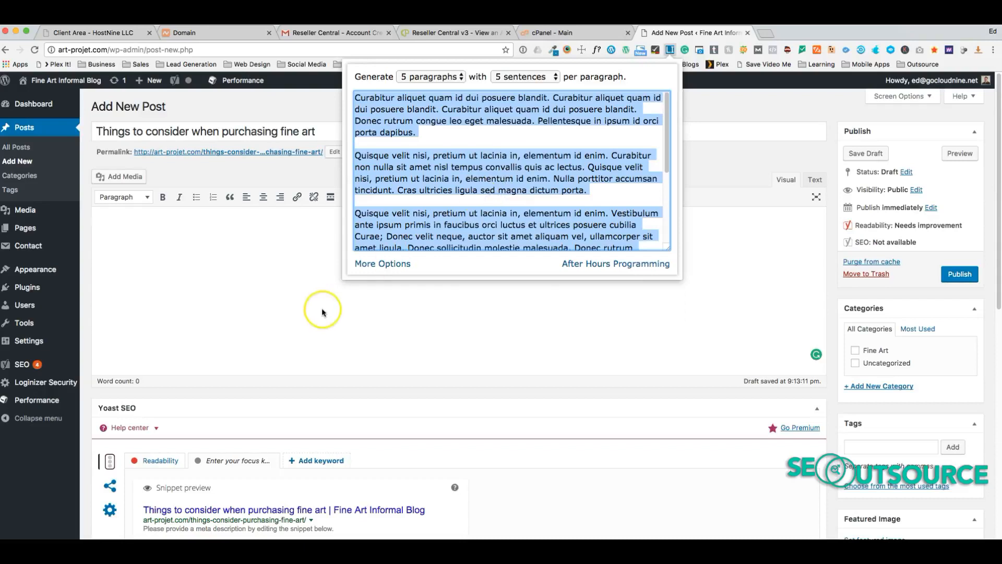
{"action": "left_click", "coordinate": [322, 312]}
{"action": "type", "text": "Curabitur aliquet quam id dui posuere blandit. Curabitur aliquet quam id dui posuere blandit. Curabitur aliquet quam id dui posuere blandit. Donec rutrum congue leo eget malesuada. Pellentesque in ipsum id orci porta dapibus. Quisque velit nisi, pretium ut lacinia in, elementum id enim. Curabitur non nulla sit amet nisl tempus convallis quis ac lectus. Quisque velit nisi, pretium ut lacinia in, elementum id enim. Nulla porttitor accumsan tincidunt. Cras ultricies ligula sed magna dictum porta. Quisque velit nisi, pretium ut lacinia in, elementum id enim. Vestibulum ante ipsum primis in faucibus orci luctus et ultrices posuere cubilia Curae; Donec velit neque, auctor sit amet aliquam vel, ullamcorper sit amet ligula. Donec sollicitudin molestie malesuada. Donec rutrum congue leo eget malesuada. Vivamus suscipit tortor eget felis porttitor volutpat. Mauris blandit aliquet elit, eget tincidunt nibh pulvinar a. Cras ultricies ligula sed magna dictum porta. Lorem ipsum dolor sit amet, consectetur adipiscing elit. Donec rutrum congue leo eget malesuada. Proin eget tortor risus. Curabitur arcu erat, accumsan id imperdiet et, porttitor at sem. Curabitur aliquet quam id dui posuere blandit. Praesent sapien massa, convallis a pellentesque nec, egestas non nisi. Pellentesque in ipsum id orci porta dapibus."}
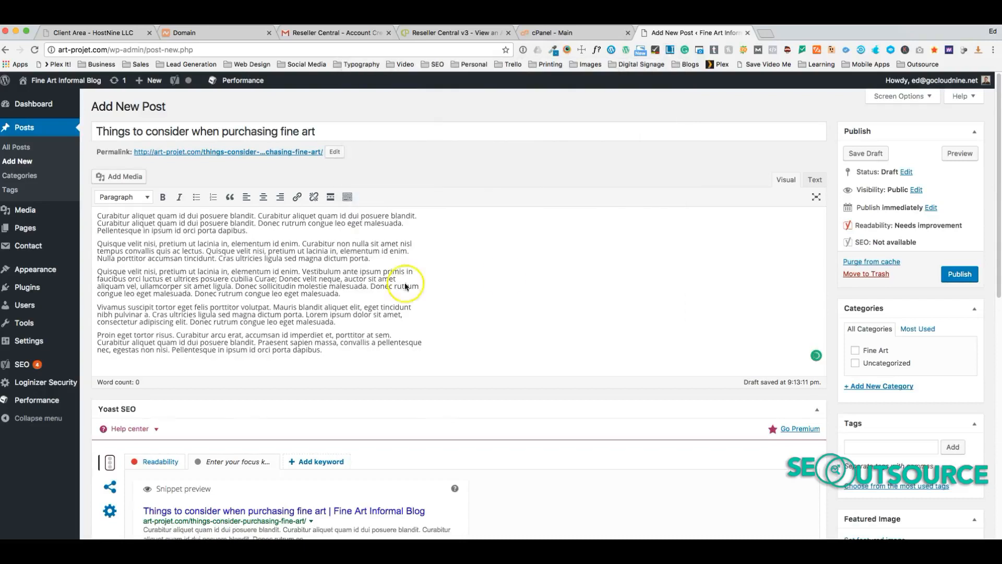
{"action": "left_click", "coordinate": [855, 350]}
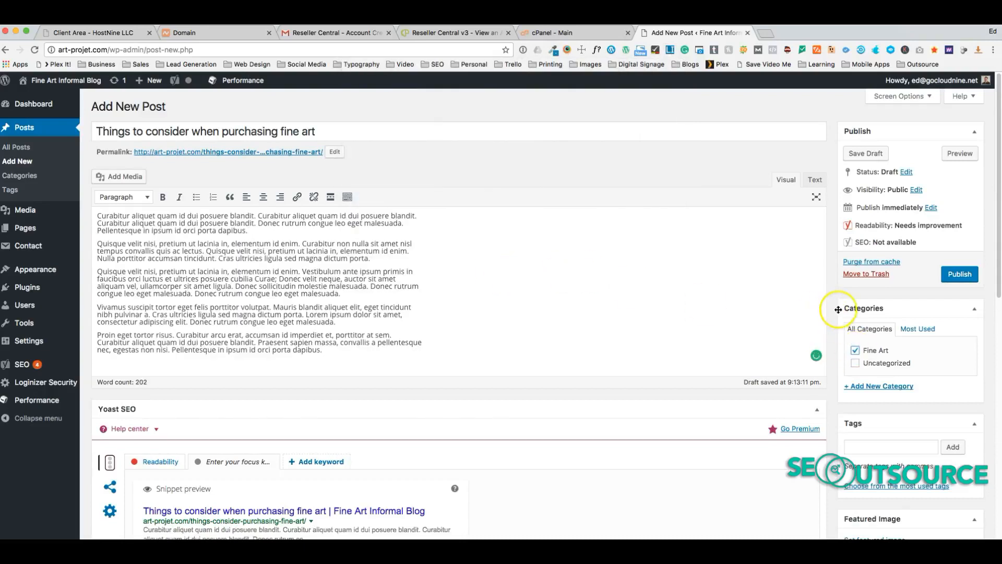
{"action": "left_click", "coordinate": [766, 34]}
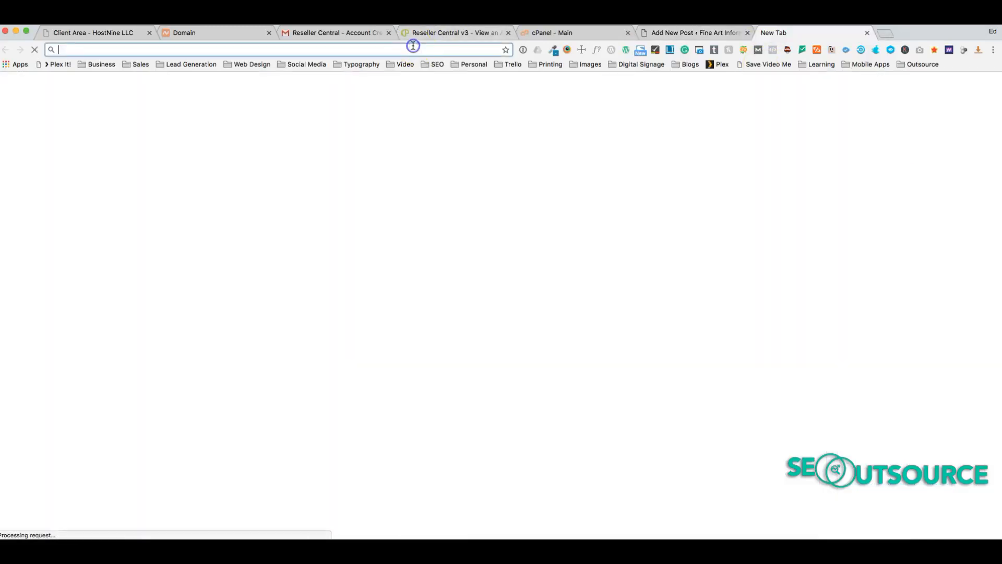
- Search Pixabay for 'fine art' images and browse the results
{"action": "type", "text": "pixabay.com"}
{"action": "key", "text": "Return"}
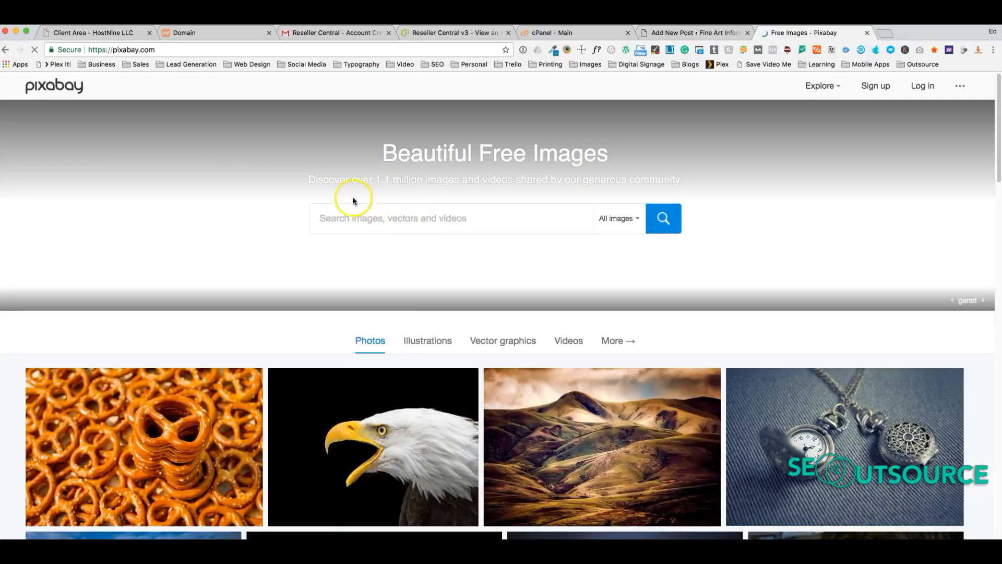
{"action": "left_click", "coordinate": [409, 221]}
{"action": "type", "text": "fine"}
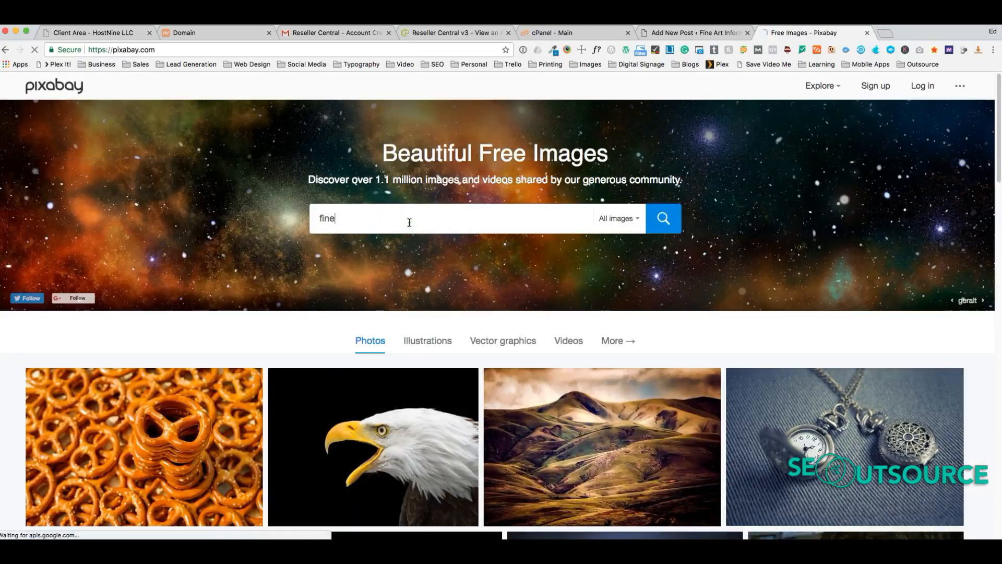
{"action": "type", "text": " art"}
{"action": "key", "text": "Return"}
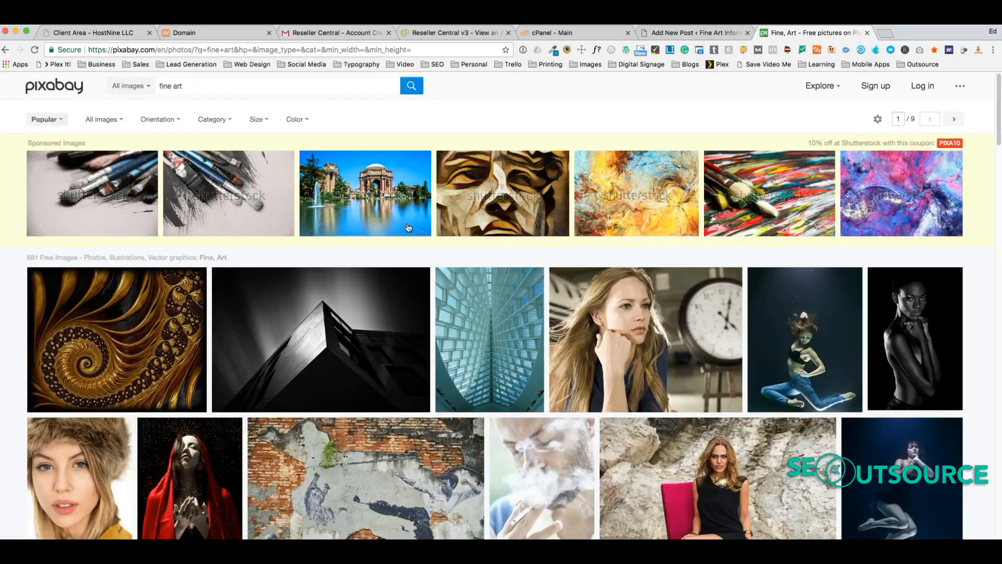
{"action": "scroll", "coordinate": [409, 227], "scroll_direction": "down", "scroll_amount": 3}
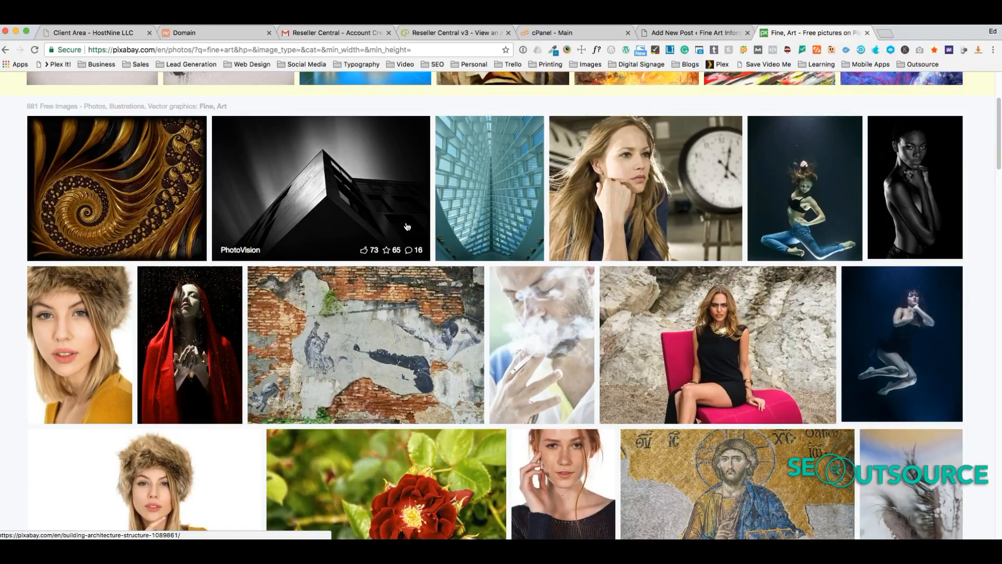
{"action": "scroll", "coordinate": [408, 226], "scroll_direction": "down", "scroll_amount": 5}
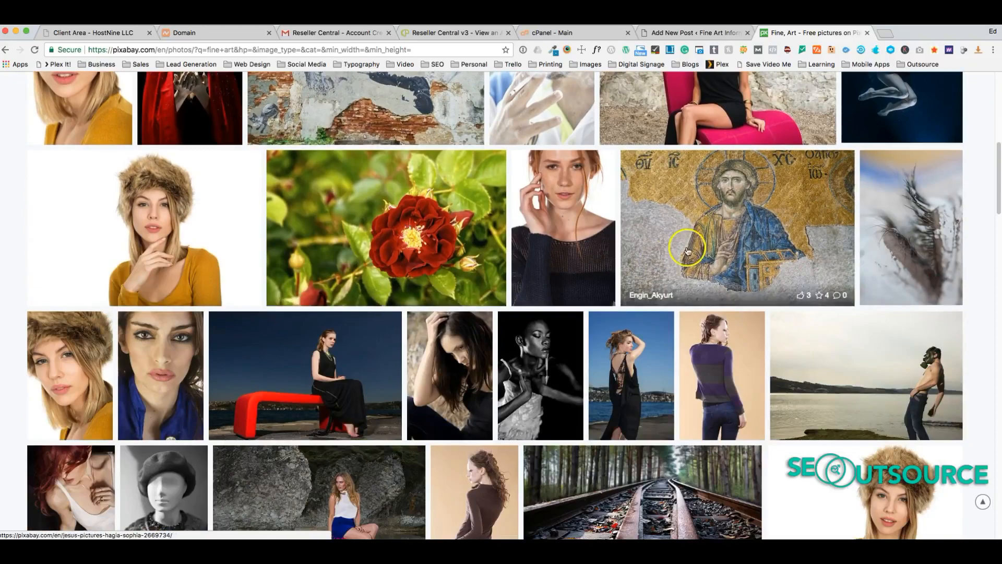
{"action": "scroll", "coordinate": [442, 250], "scroll_direction": "down", "scroll_amount": 3}
{"action": "scroll", "coordinate": [443, 256], "scroll_direction": "down", "scroll_amount": 4}
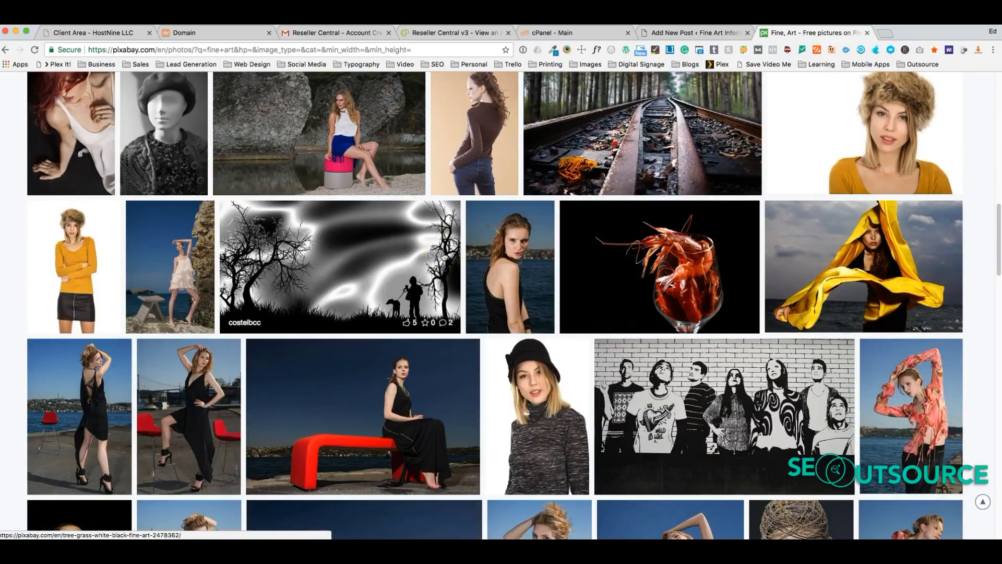
{"action": "scroll", "coordinate": [442, 256], "scroll_direction": "down", "scroll_amount": 3}
- Download the black-and-white graffiti wall photo as a 640×383 JPG and return to the post
{"action": "left_click", "coordinate": [697, 265]}
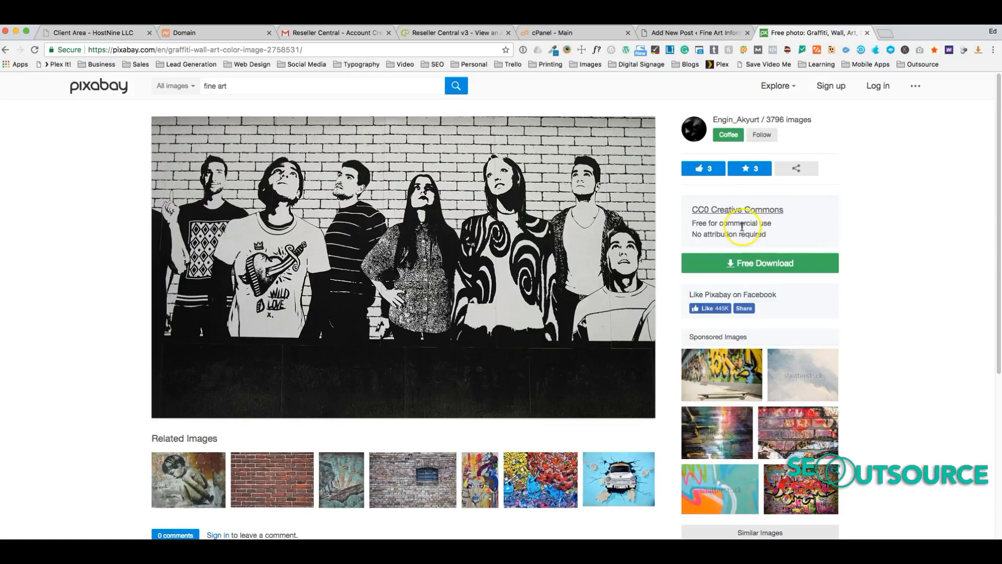
{"action": "left_click", "coordinate": [742, 263]}
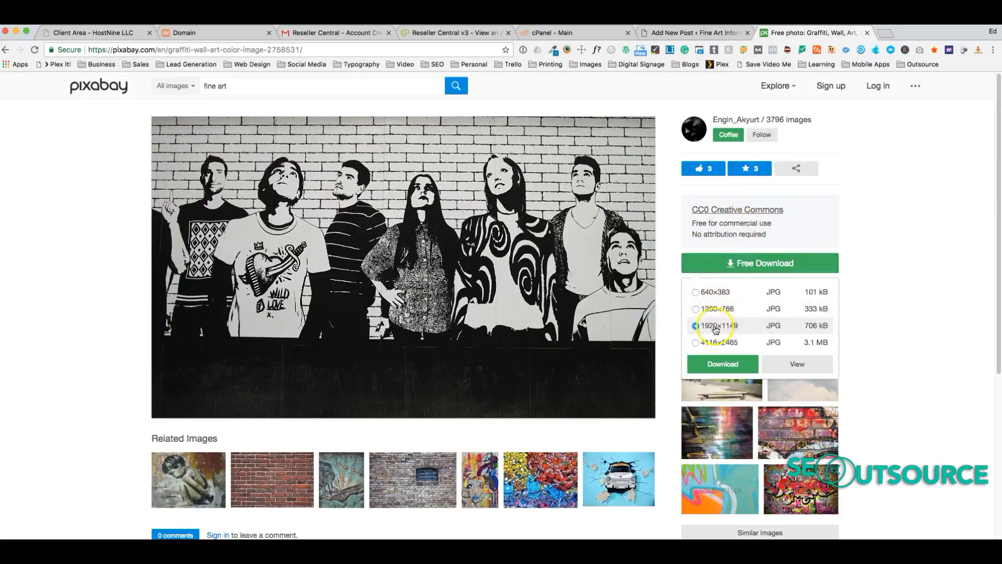
{"action": "left_click", "coordinate": [696, 292]}
{"action": "left_click", "coordinate": [723, 364]}
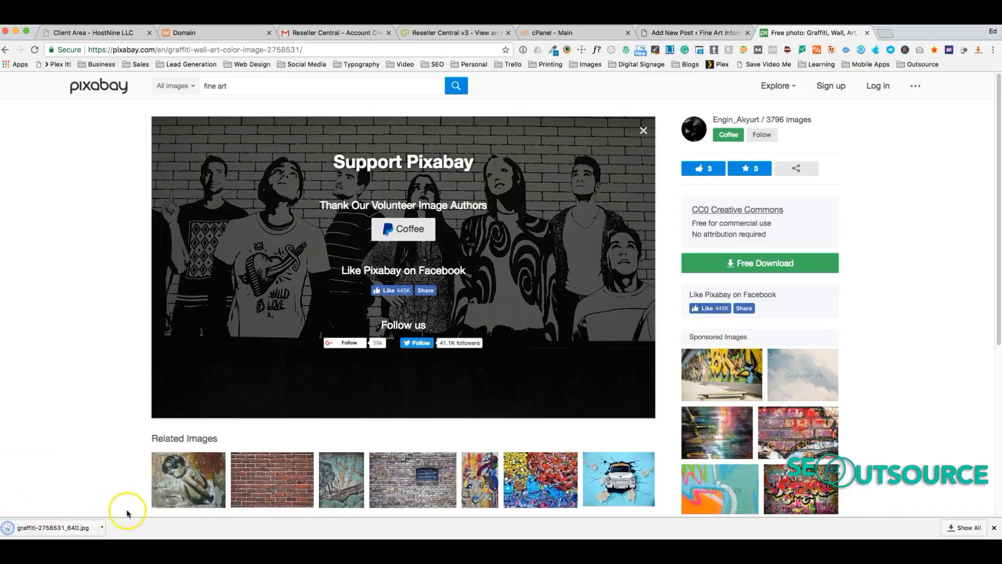
{"action": "left_click", "coordinate": [695, 33]}
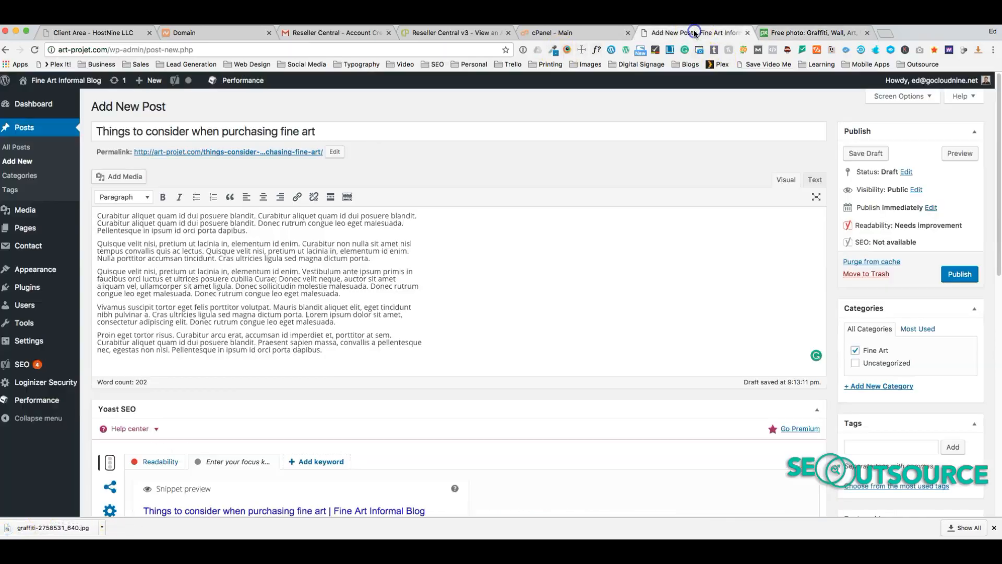
- Upload graffiti-2758531_640.jpg to the Media Library and set it as the featured image
{"action": "scroll", "coordinate": [857, 347], "scroll_direction": "down", "scroll_amount": 4}
{"action": "left_click", "coordinate": [860, 349]}
{"action": "left_click_drag", "start_coordinate": [56, 530], "coordinate": [557, 235]}
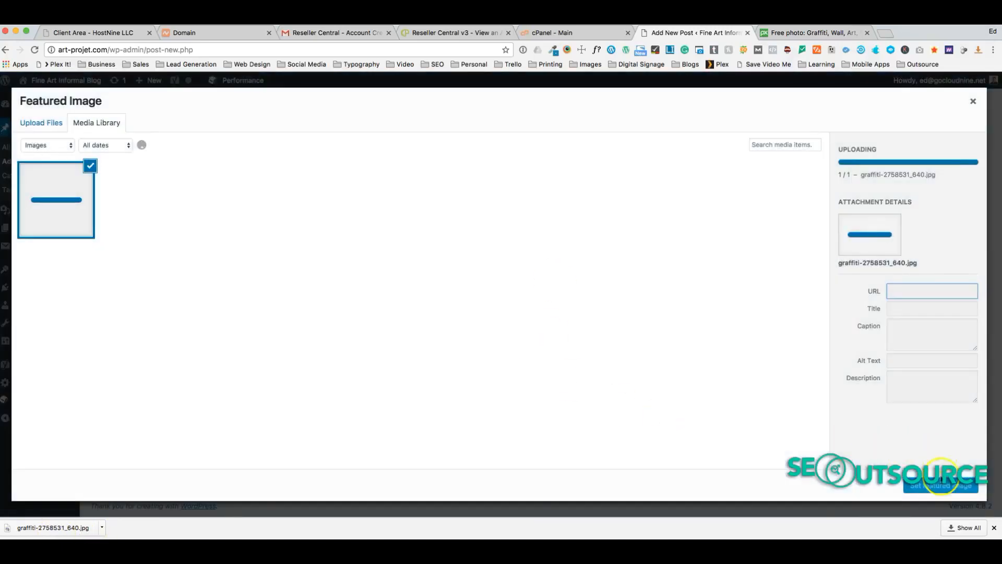
{"action": "left_click", "coordinate": [934, 488]}
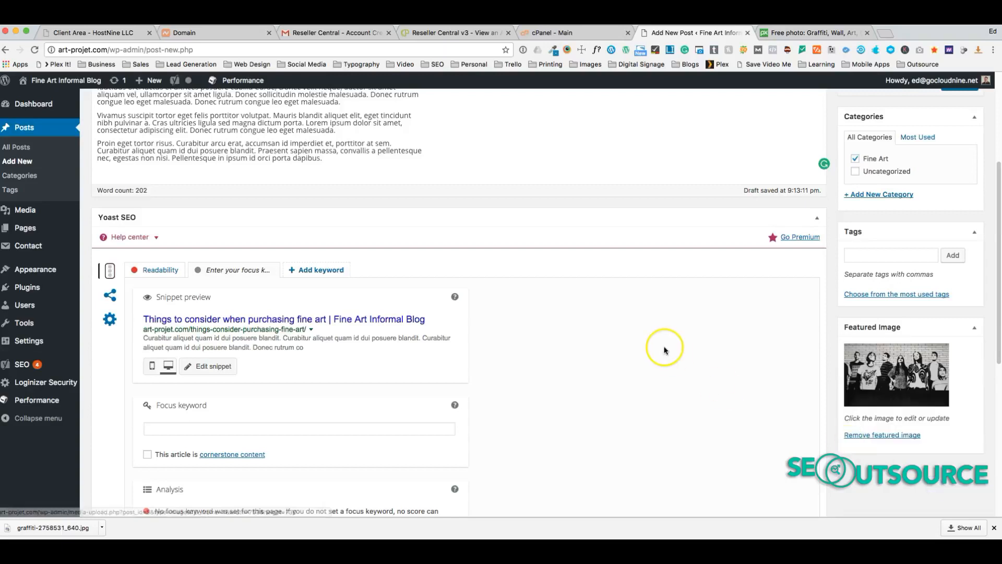
{"action": "scroll", "coordinate": [622, 355], "scroll_direction": "up", "scroll_amount": 4}
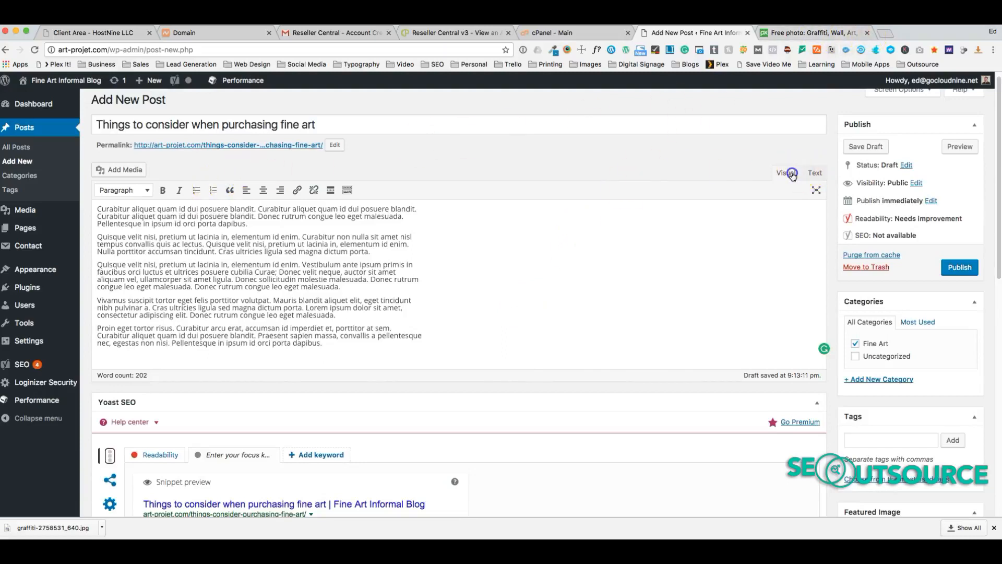
- Replace the Pixabay page with youtube.com in the same tab
{"action": "left_click", "coordinate": [870, 35]}
{"action": "left_click", "coordinate": [368, 48]}
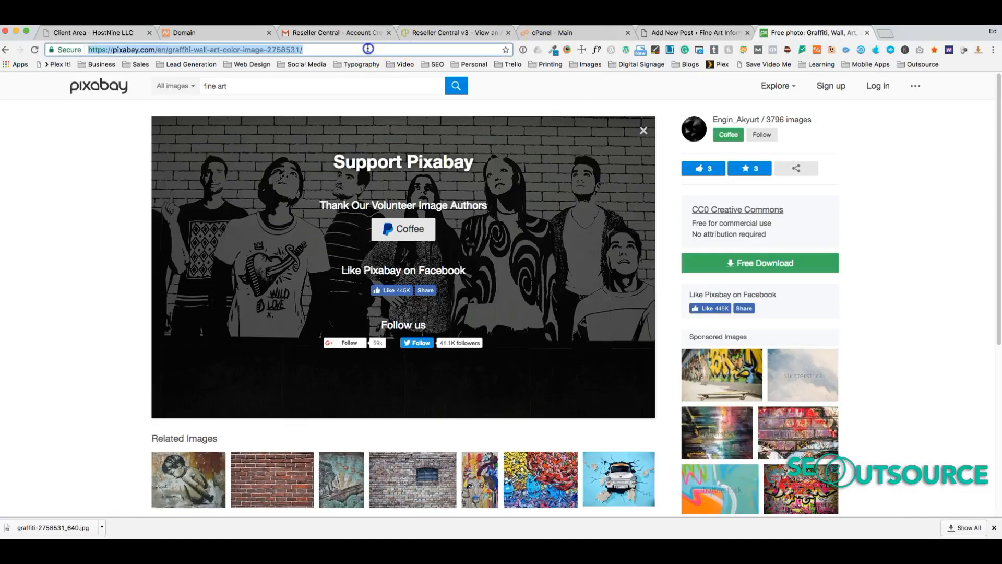
{"action": "type", "text": "youtube.com"}
{"action": "key", "text": "Return"}
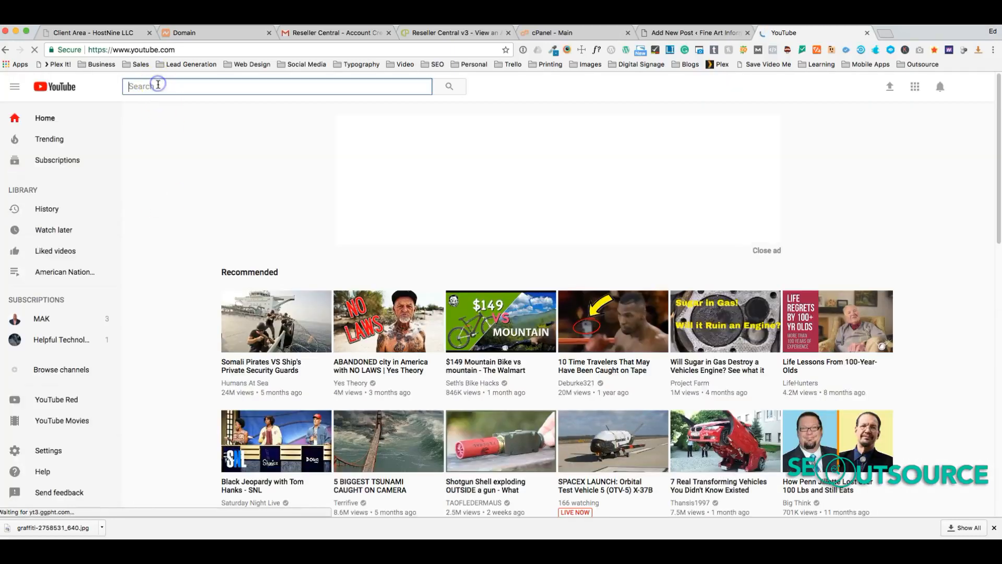
- Search YouTube for 'fine art' and open 'How the Fine Art Market is a Scam'
{"action": "type", "text": "ne art"}
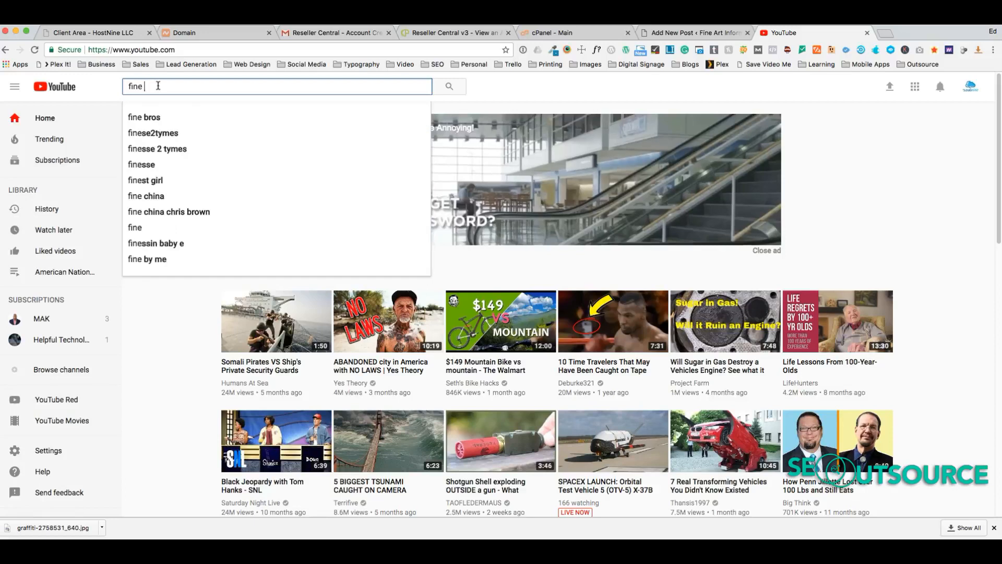
{"action": "key", "text": "Return"}
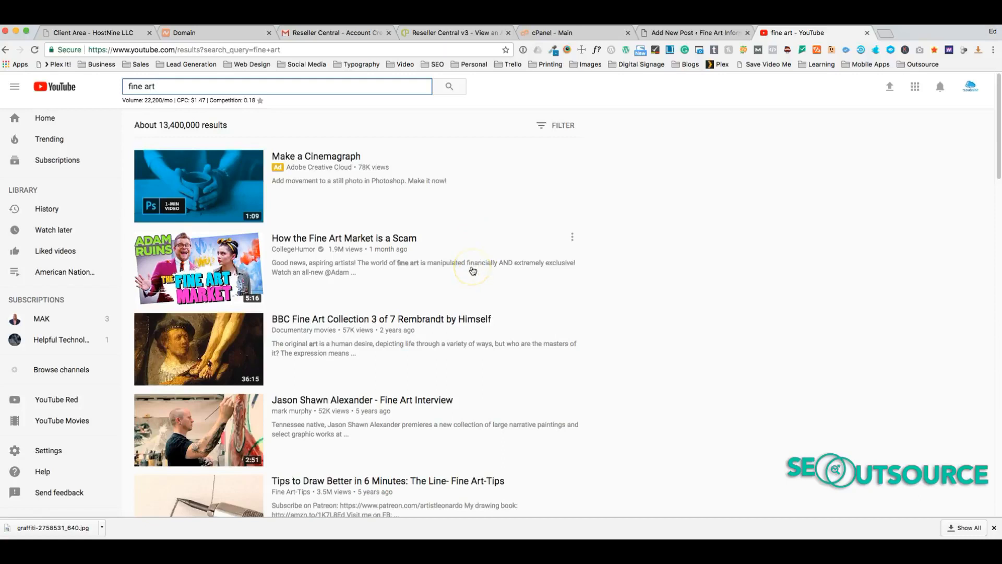
{"action": "scroll", "coordinate": [473, 270], "scroll_direction": "down", "scroll_amount": 1}
{"action": "scroll", "coordinate": [473, 270], "scroll_direction": "down", "scroll_amount": 1}
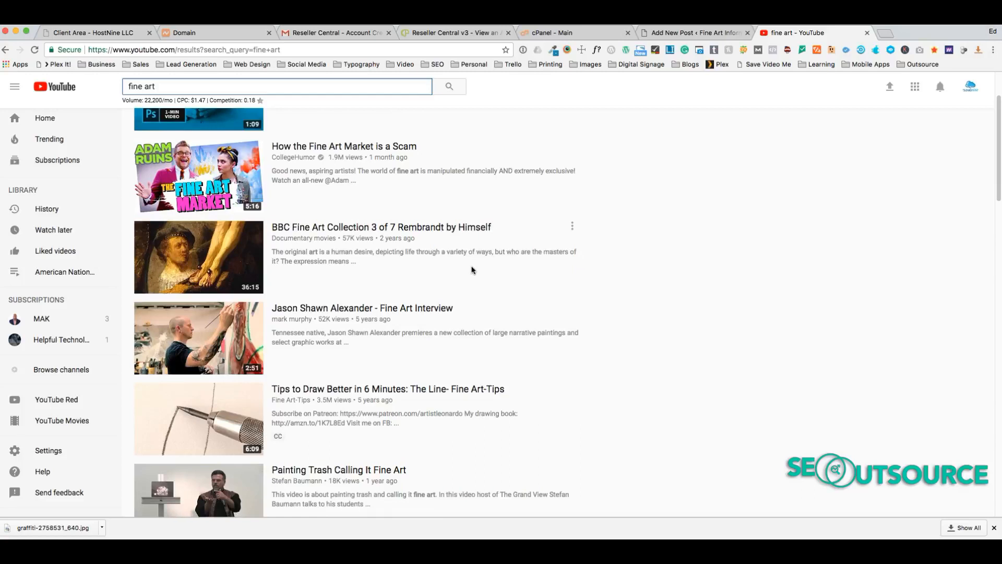
{"action": "scroll", "coordinate": [473, 271], "scroll_direction": "down", "scroll_amount": 1}
{"action": "scroll", "coordinate": [473, 271], "scroll_direction": "up", "scroll_amount": 3}
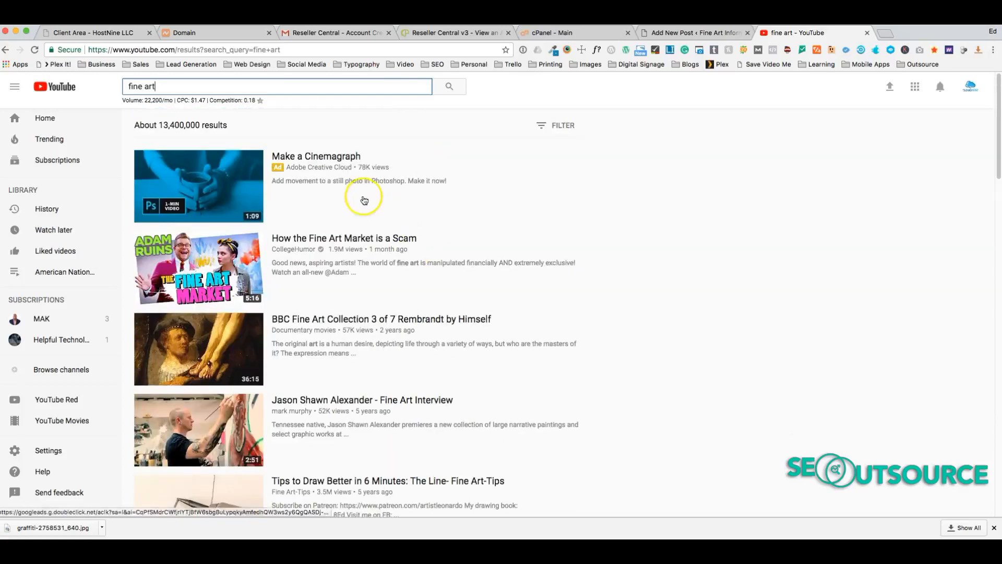
{"action": "left_click", "coordinate": [332, 239]}
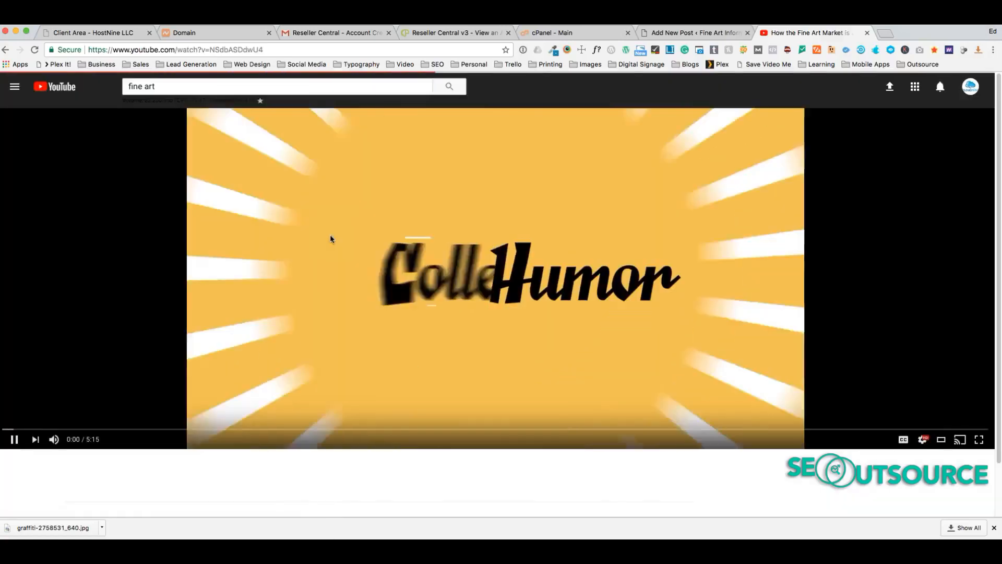
- Pause the fine art market video and select its iframe code under Share > Embed
{"action": "left_click", "coordinate": [467, 284]}
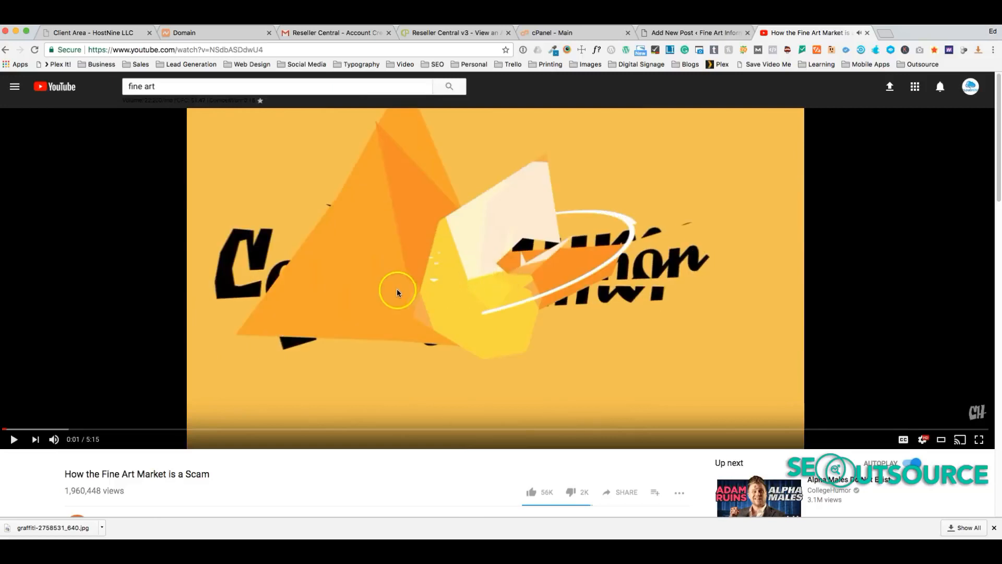
{"action": "scroll", "coordinate": [199, 393], "scroll_direction": "down", "scroll_amount": 3}
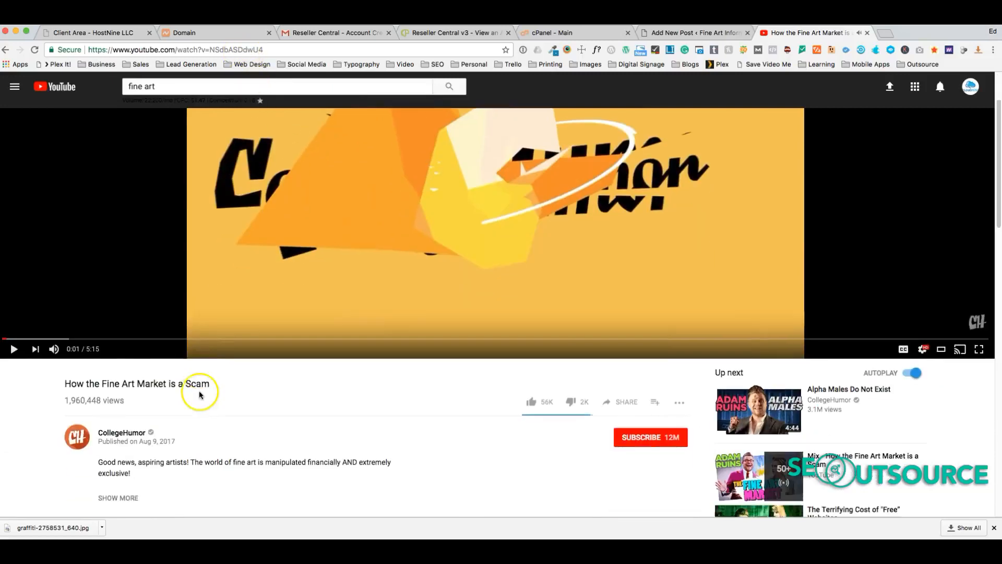
{"action": "scroll", "coordinate": [200, 394], "scroll_direction": "down", "scroll_amount": 2}
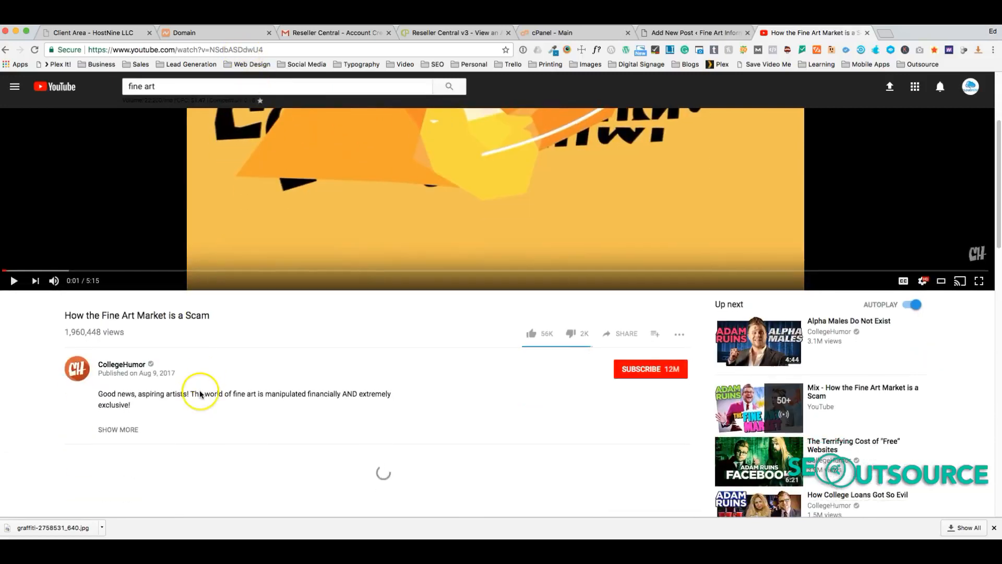
{"action": "left_click", "coordinate": [680, 334]}
{"action": "left_click", "coordinate": [616, 335]}
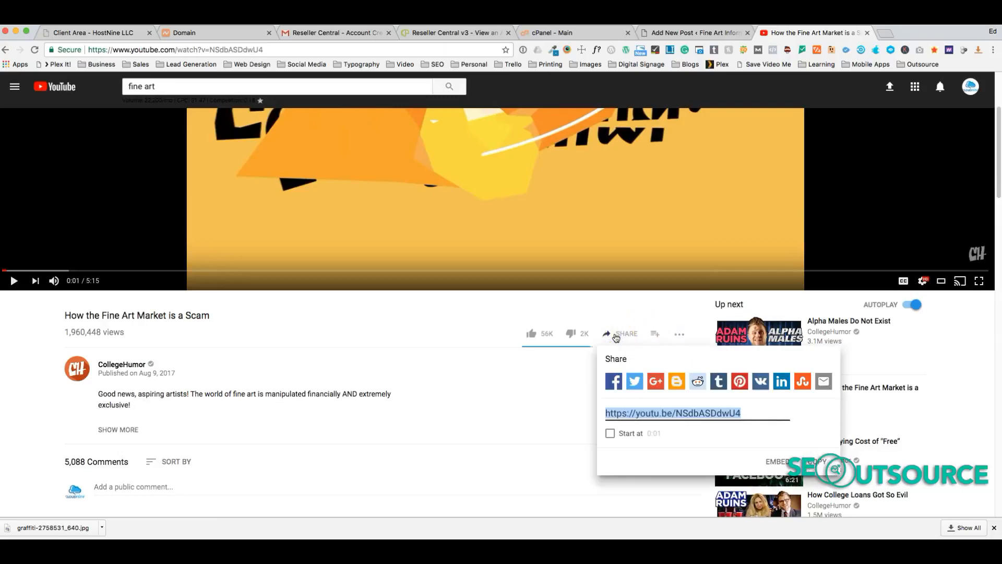
{"action": "left_click", "coordinate": [774, 460]}
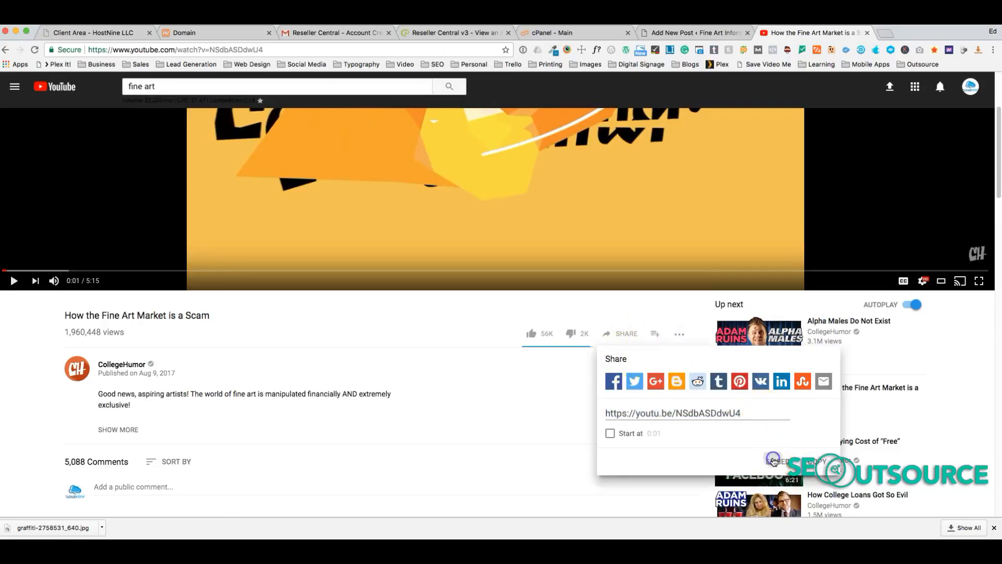
{"action": "left_click", "coordinate": [687, 223]}
{"action": "key", "text": "super+c"}
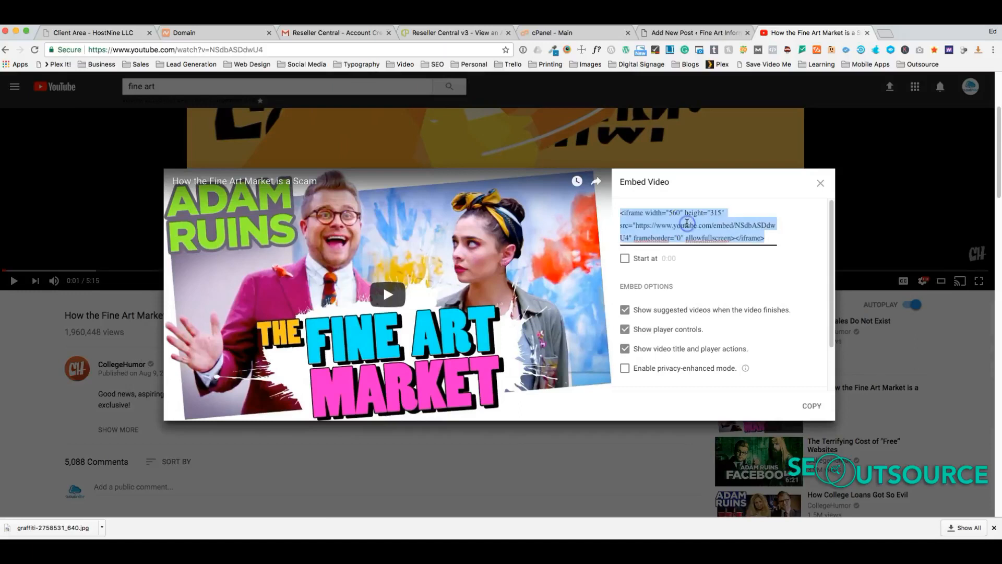
- Paste the embed code after the last paragraph in the visual editor, then delete it again
{"action": "left_click", "coordinate": [685, 33]}
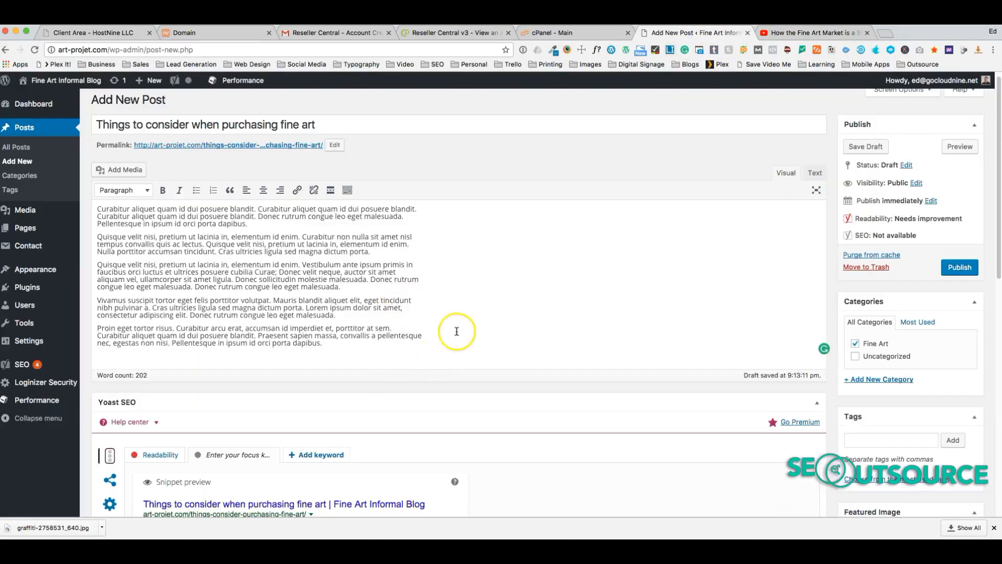
{"action": "left_click", "coordinate": [366, 343]}
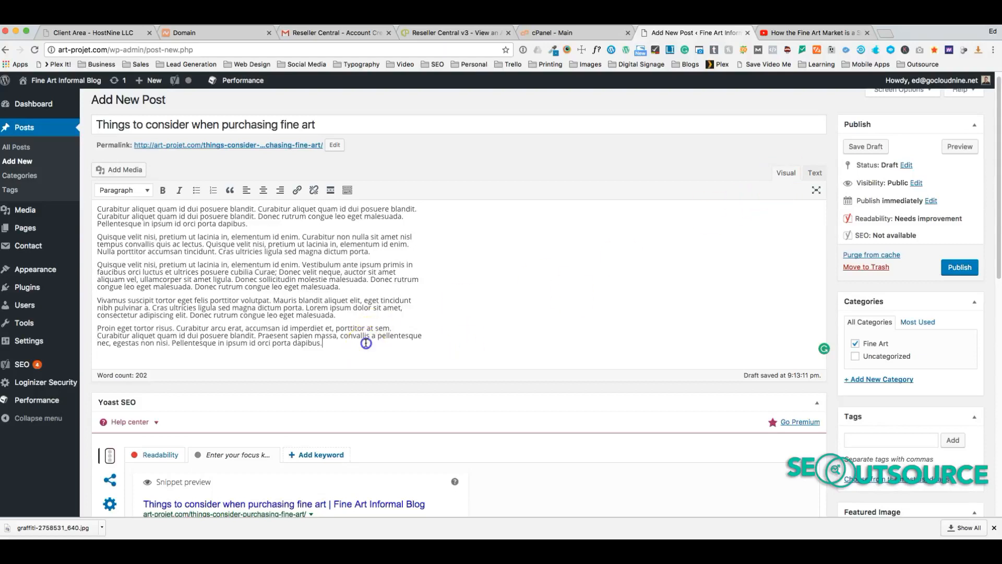
{"action": "key", "text": "Return"}
{"action": "key", "text": "Return"}
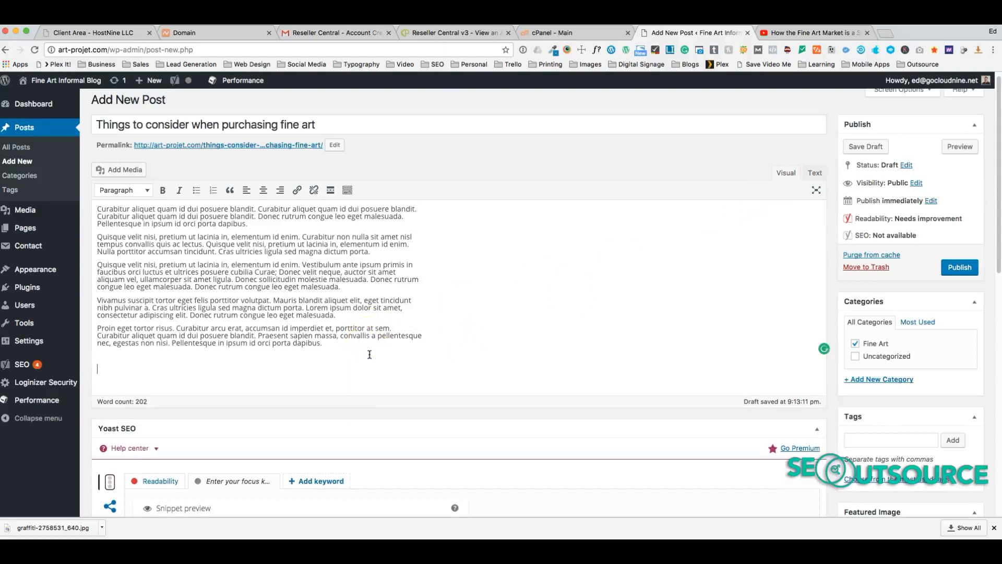
{"action": "key", "text": "super+v"}
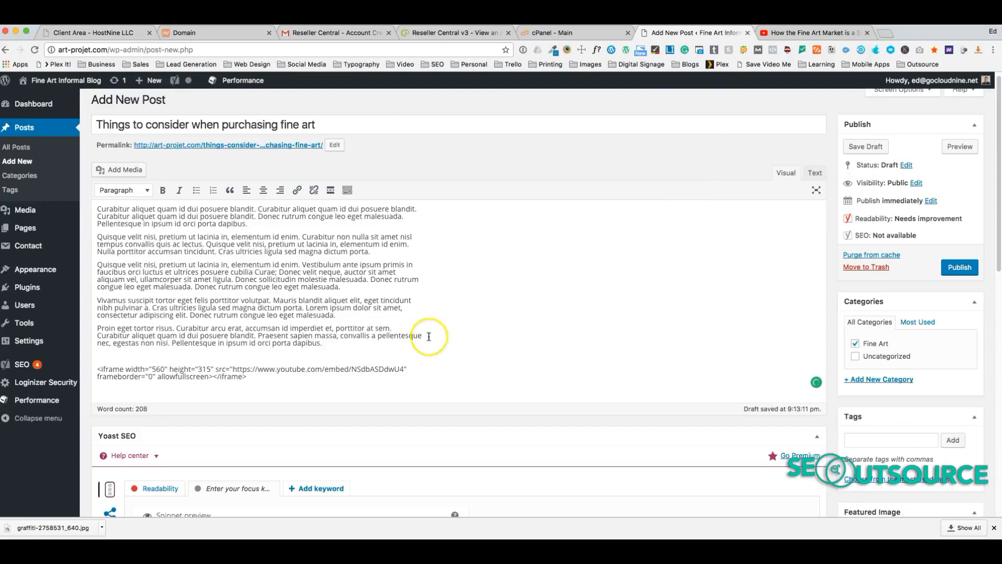
{"action": "left_click", "coordinate": [813, 173]}
{"action": "scroll", "coordinate": [475, 337], "scroll_direction": "down", "scroll_amount": 15}
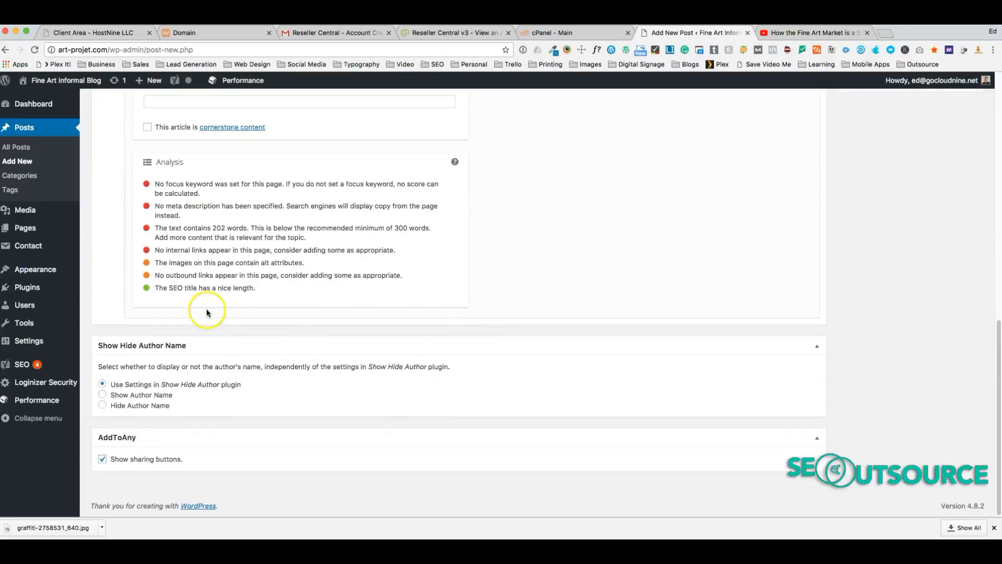
{"action": "scroll", "coordinate": [481, 326], "scroll_direction": "up", "scroll_amount": 12}
{"action": "scroll", "coordinate": [733, 275], "scroll_direction": "up", "scroll_amount": 5}
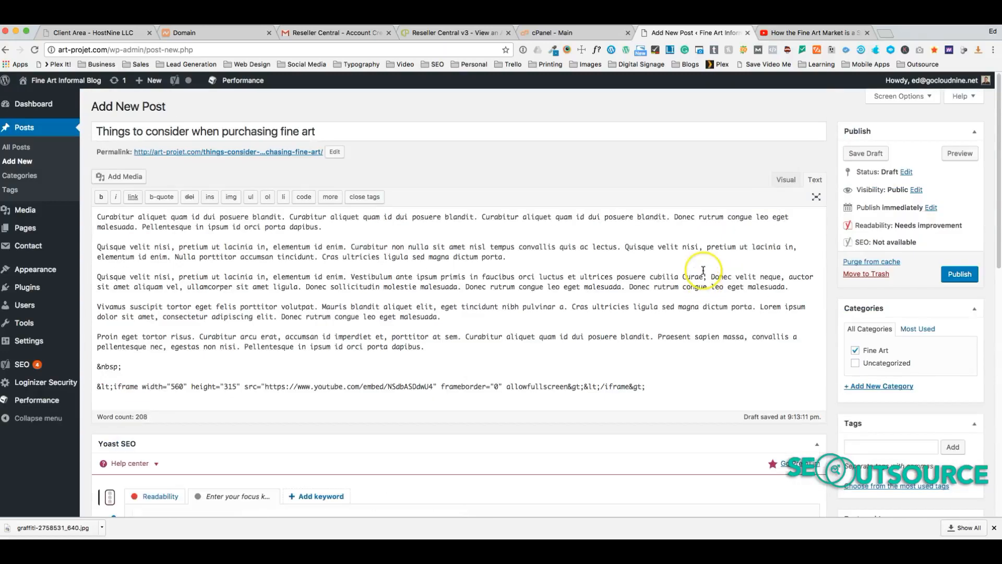
{"action": "left_click", "coordinate": [786, 180]}
{"action": "left_click_drag", "start_coordinate": [251, 385], "coordinate": [93, 374]}
{"action": "key", "text": "ctrl+c"}
{"action": "key", "text": "BackSpace"}
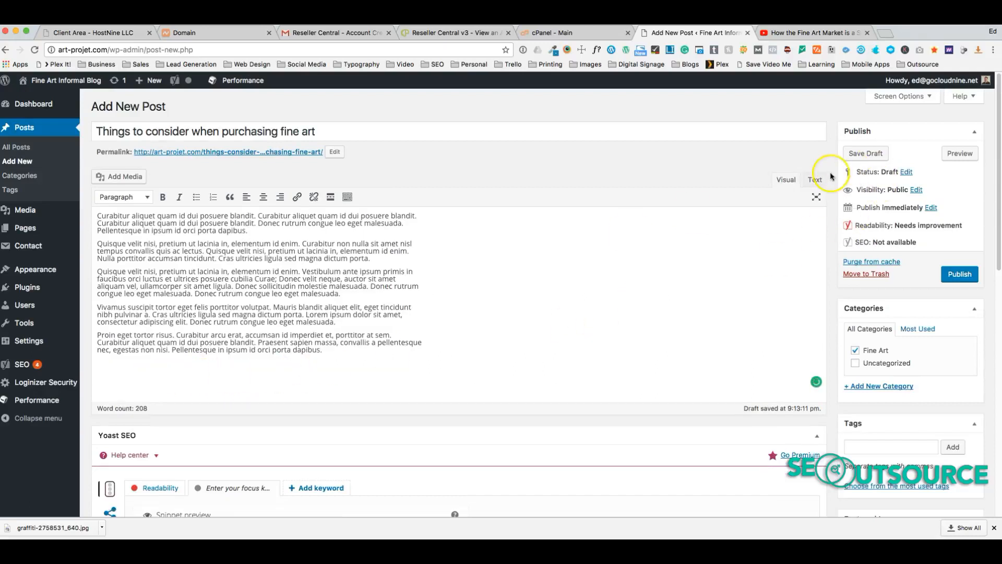
- Paste the YouTube iframe code at the end of the Text (HTML) view and publish
{"action": "left_click", "coordinate": [815, 180]}
{"action": "scroll", "coordinate": [217, 352], "scroll_direction": "down", "scroll_amount": 1}
{"action": "left_click", "coordinate": [150, 372]}
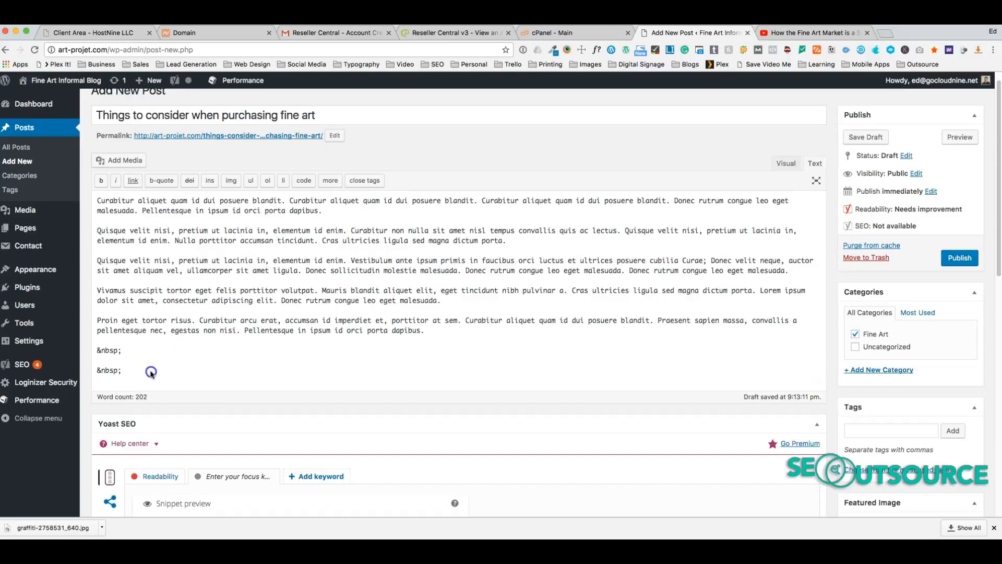
{"action": "key", "text": "ctrl+v"}
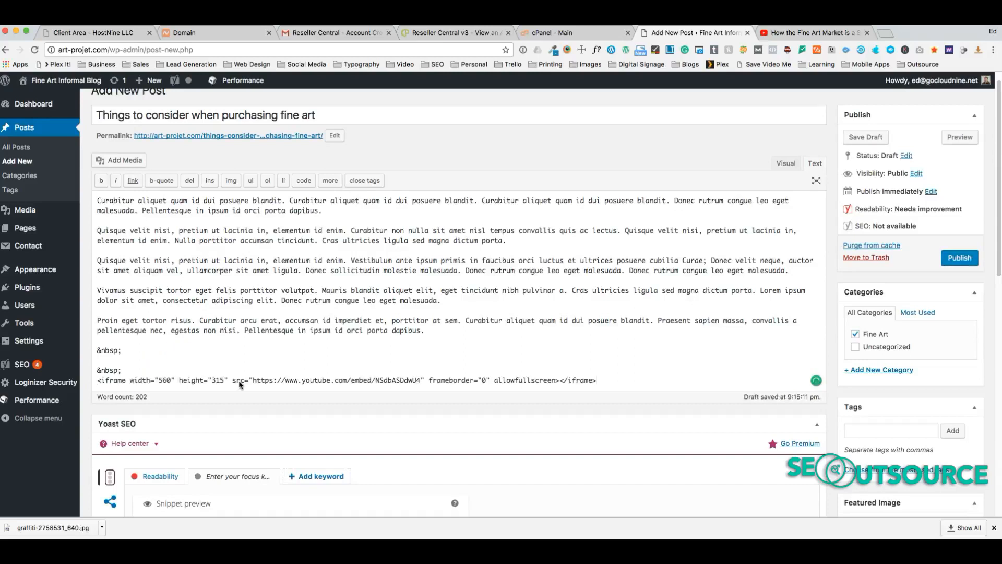
{"action": "left_click", "coordinate": [959, 259]}
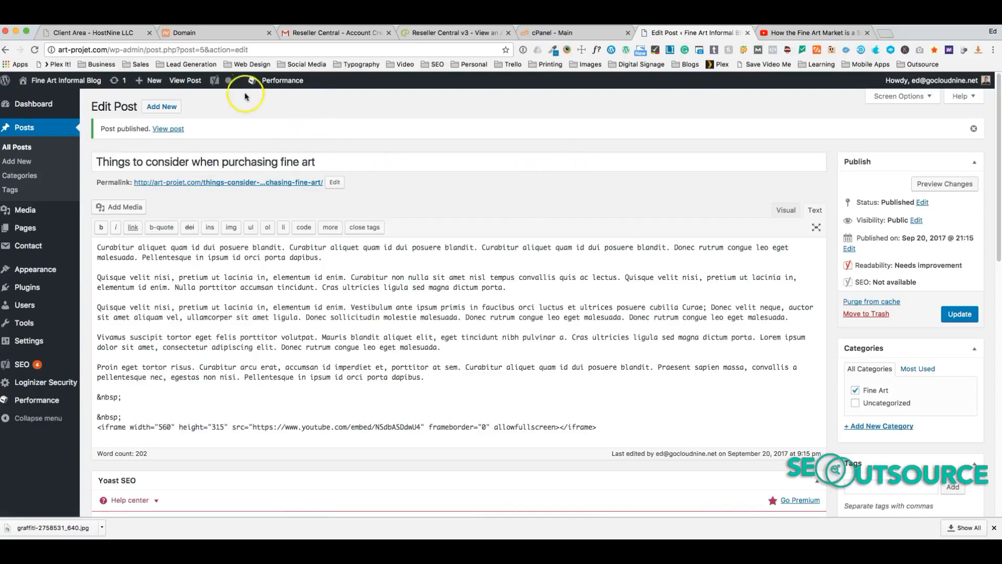
- Open the live Fine Art Informal Blog in a new tab via Visit Site
{"action": "mouse_move", "coordinate": [47, 80]}
{"action": "right_click", "coordinate": [39, 99]}
{"action": "left_click", "coordinate": [84, 101]}
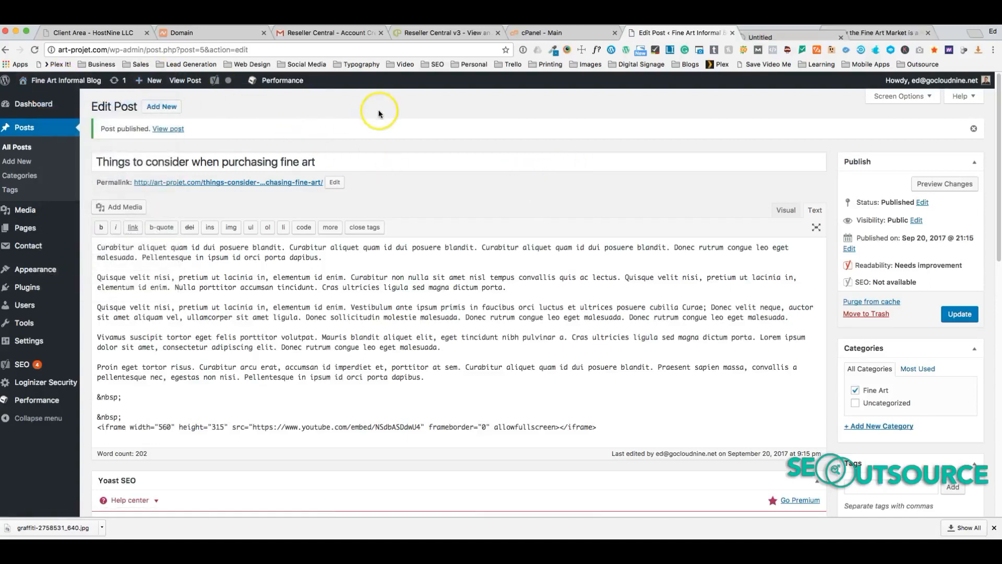
{"action": "left_click", "coordinate": [788, 34]}
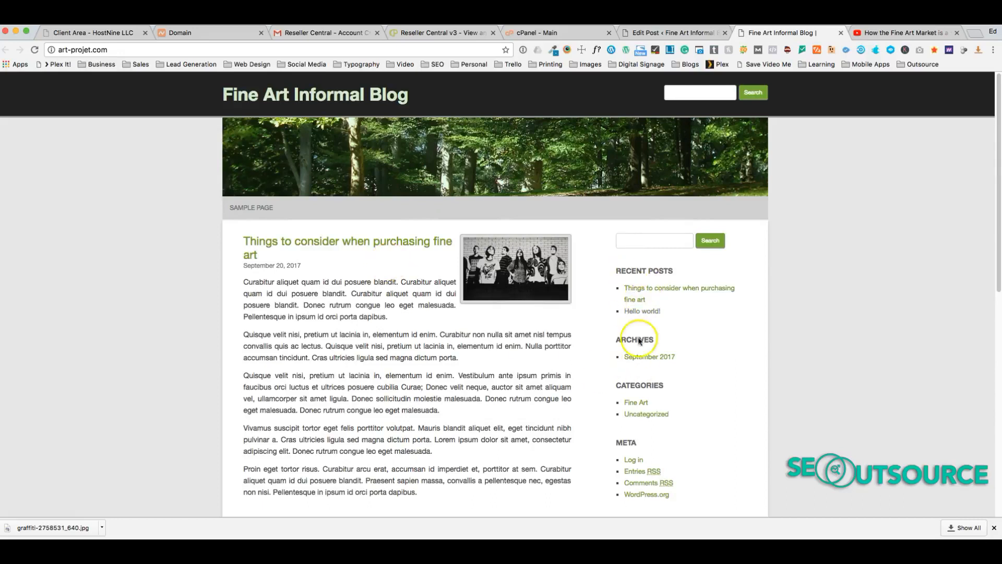
- Scroll the live post to verify the graffiti image and embedded video, then return to Edit Post
{"action": "scroll", "coordinate": [643, 289], "scroll_direction": "down", "scroll_amount": 5}
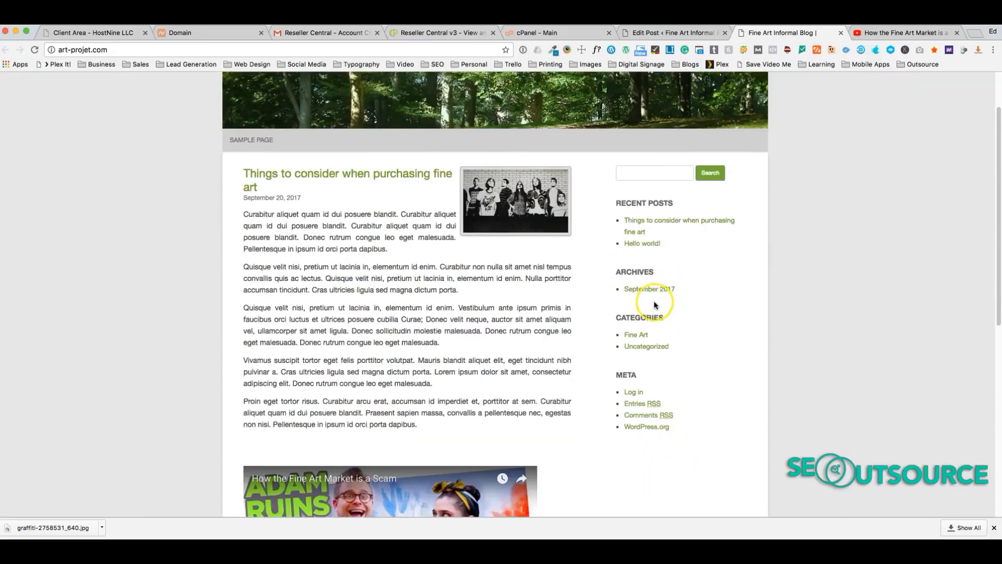
{"action": "scroll", "coordinate": [655, 306], "scroll_direction": "down", "scroll_amount": 1}
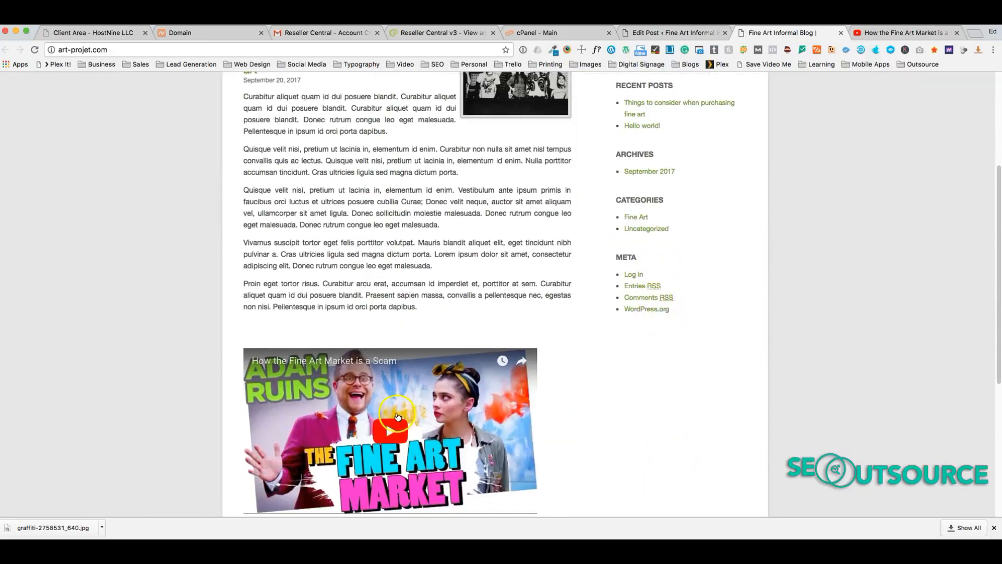
{"action": "scroll", "coordinate": [398, 416], "scroll_direction": "up", "scroll_amount": 3}
{"action": "scroll", "coordinate": [332, 219], "scroll_direction": "down", "scroll_amount": 7}
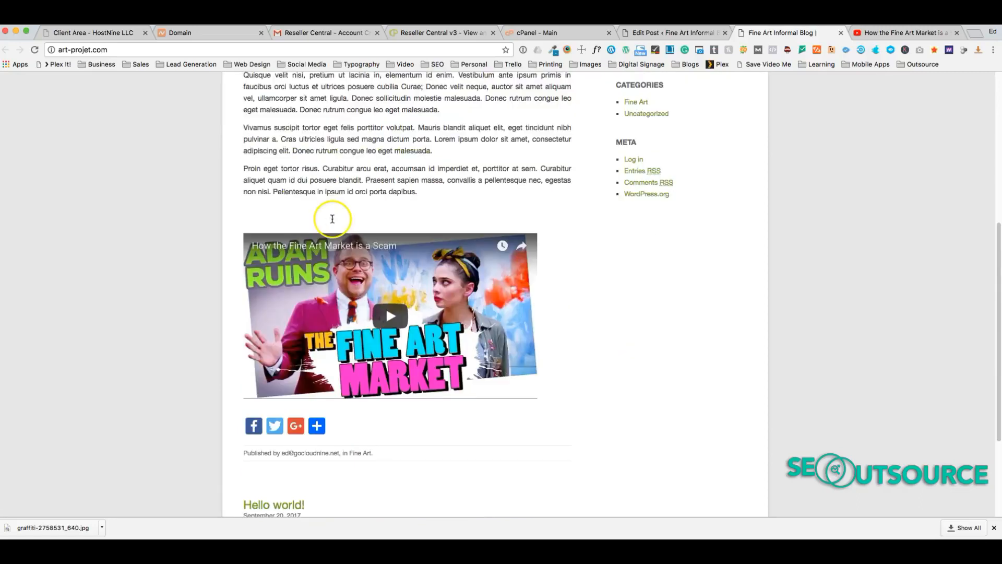
{"action": "scroll", "coordinate": [332, 219], "scroll_direction": "down", "scroll_amount": 3}
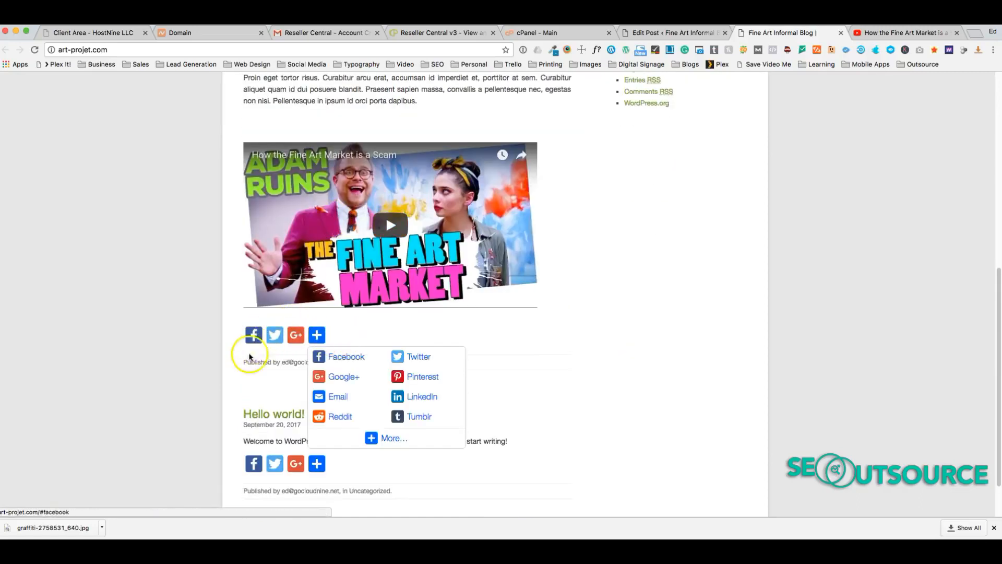
{"action": "scroll", "coordinate": [250, 357], "scroll_direction": "down", "scroll_amount": 2}
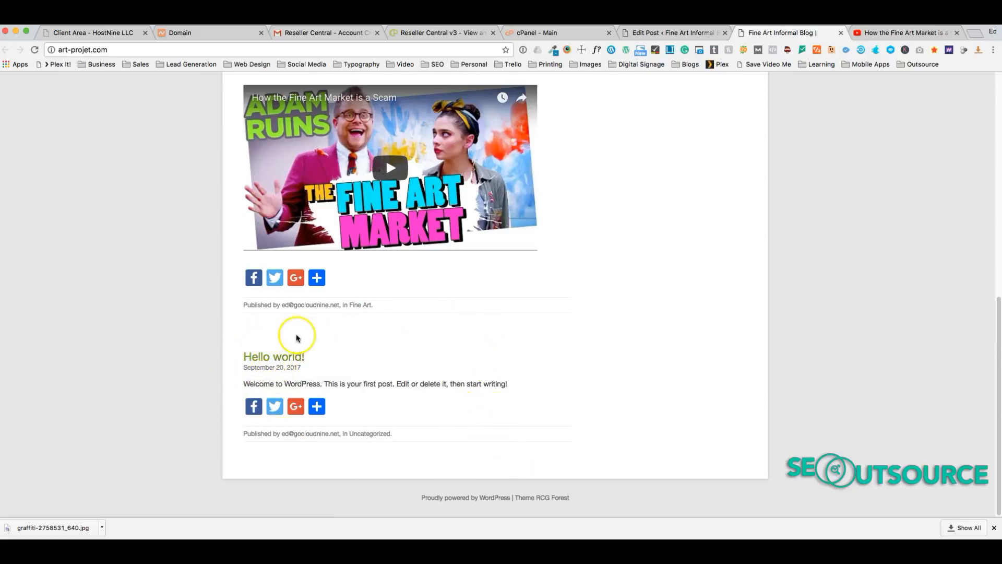
{"action": "scroll", "coordinate": [423, 245], "scroll_direction": "up", "scroll_amount": 2}
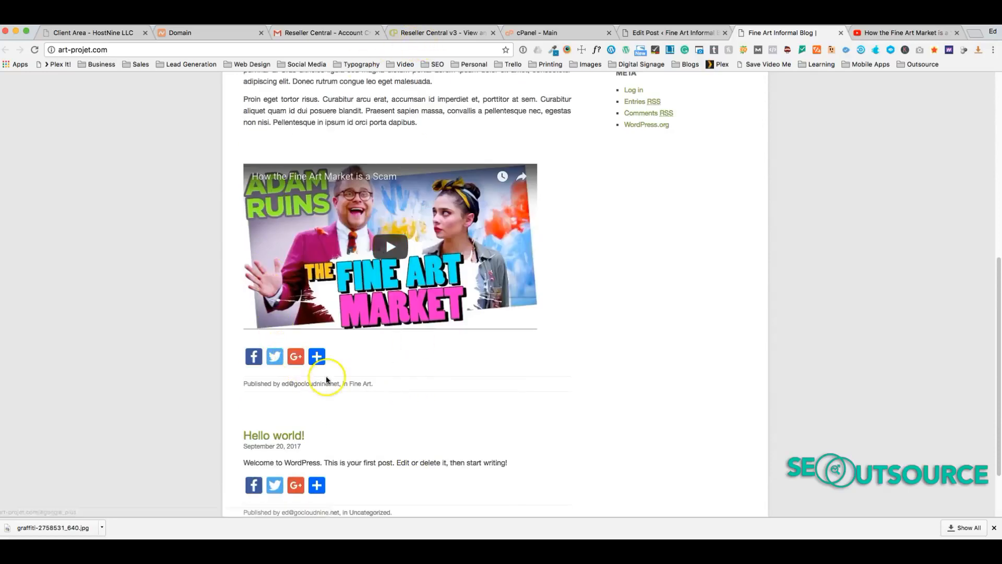
{"action": "scroll", "coordinate": [408, 361], "scroll_direction": "up", "scroll_amount": 5}
{"action": "scroll", "coordinate": [409, 361], "scroll_direction": "down", "scroll_amount": 5}
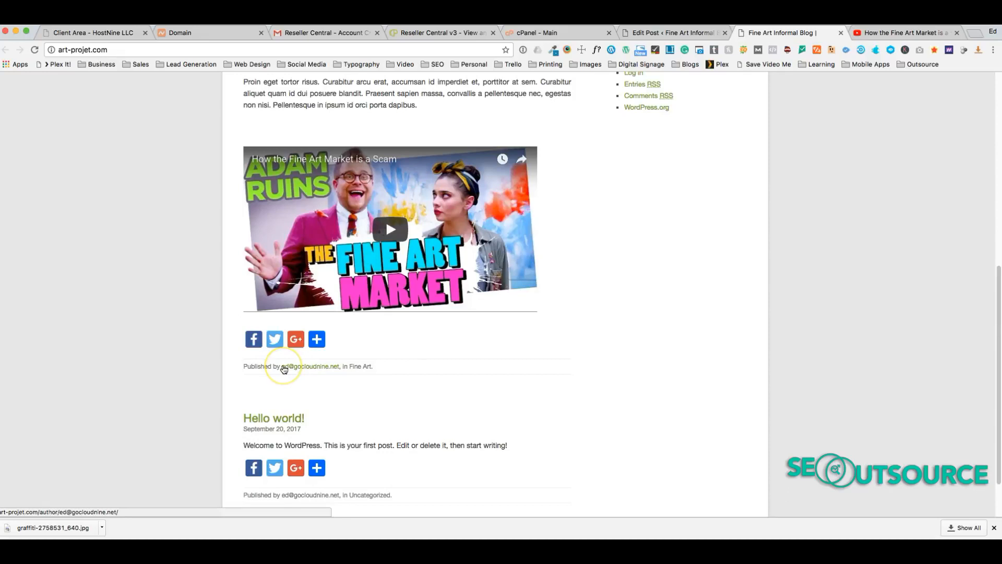
{"action": "scroll", "coordinate": [290, 370], "scroll_direction": "up", "scroll_amount": 7}
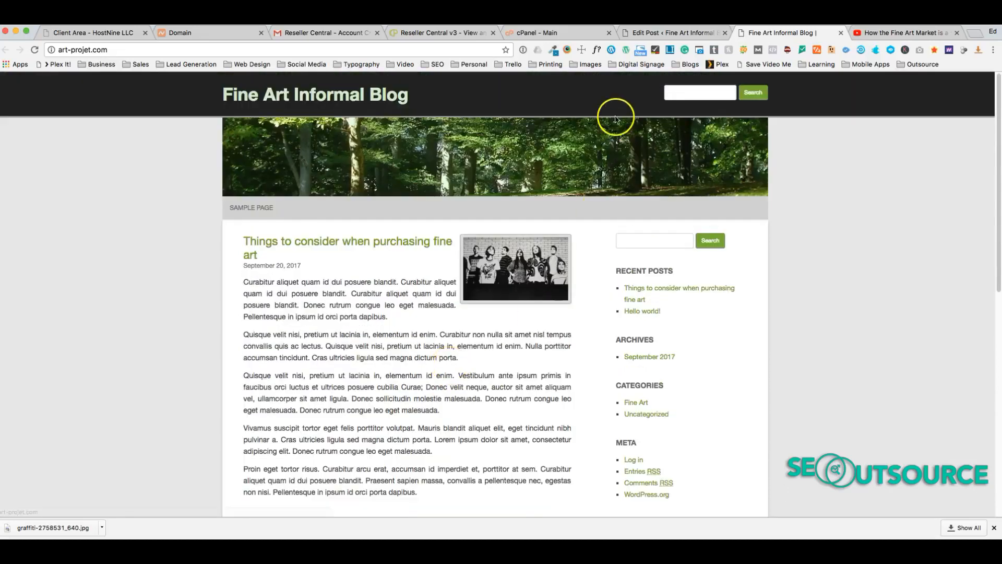
{"action": "left_click", "coordinate": [674, 33]}
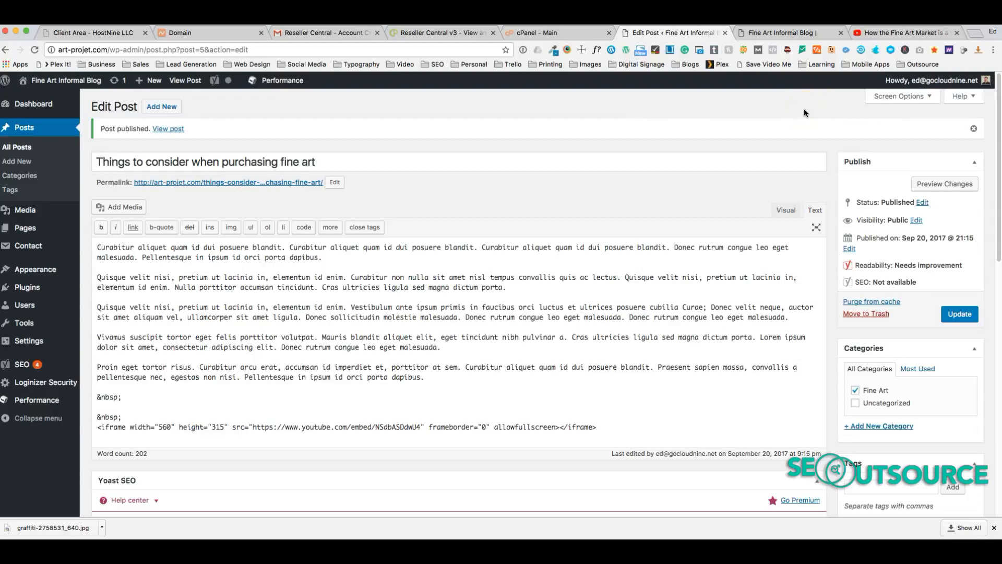
- Go from Users > All Users to the Add New User form and select the Username field
{"action": "mouse_move", "coordinate": [32, 307]}
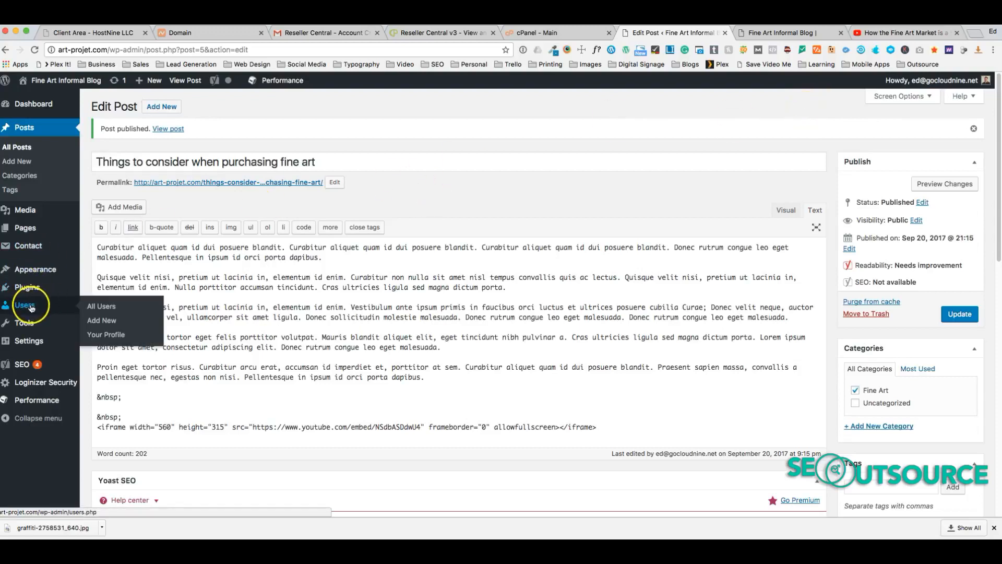
{"action": "left_click", "coordinate": [101, 306]}
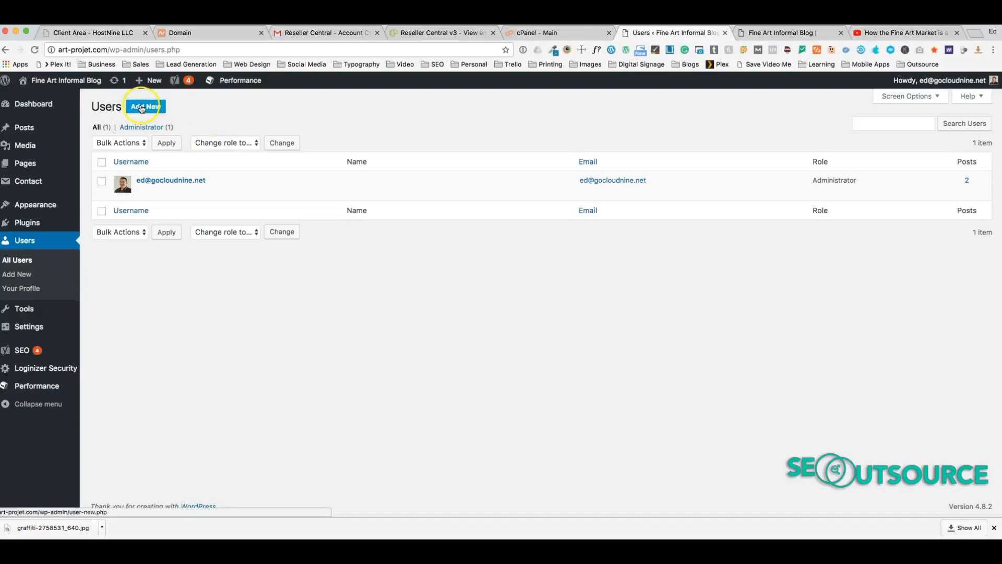
{"action": "left_click", "coordinate": [142, 107]}
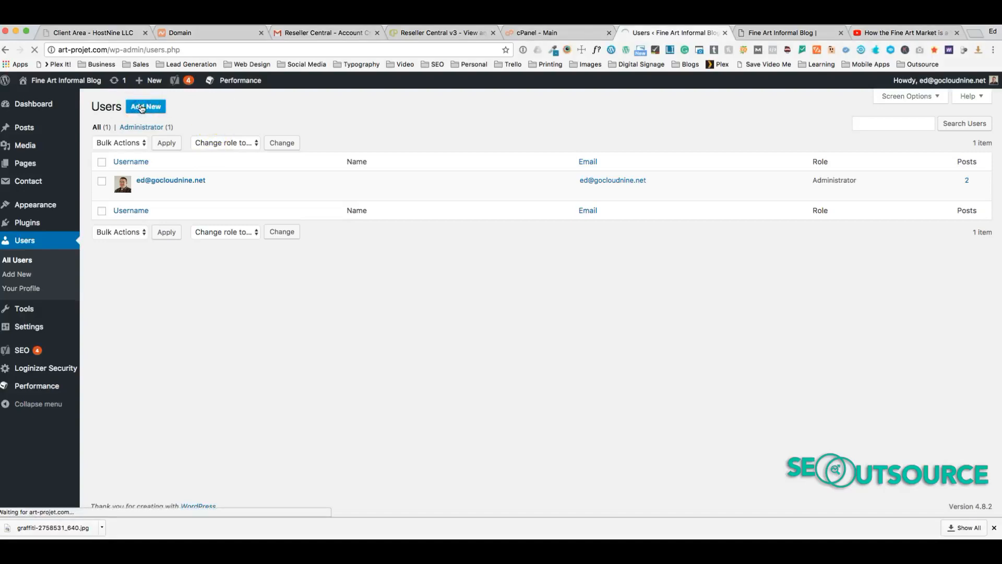
{"action": "left_click", "coordinate": [241, 155]}
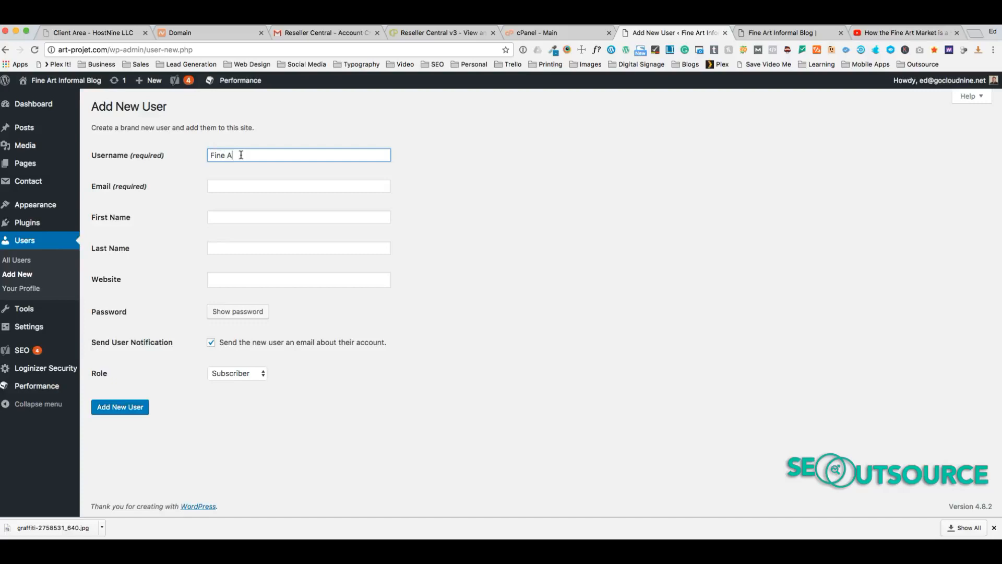
- Finish the Username entry and move on to the Email field
{"action": "key", "text": "Tab"}
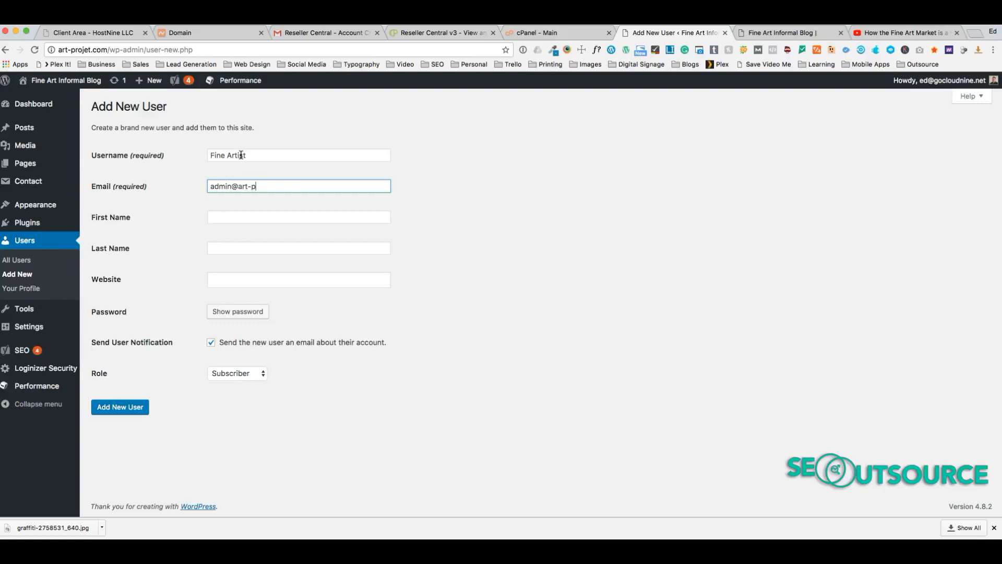
- Give the new user the Author role, create the account, and dismiss the password manager's save prompt
{"action": "key", "text": "Tab"}
{"action": "key", "text": "Tab"}
{"action": "key", "text": "Tab"}
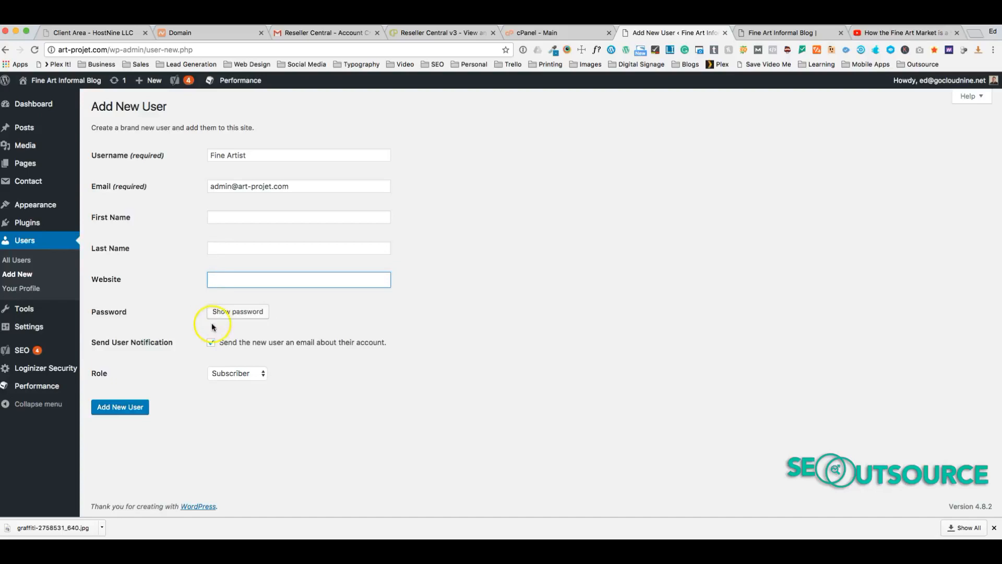
{"action": "left_click", "coordinate": [222, 372]}
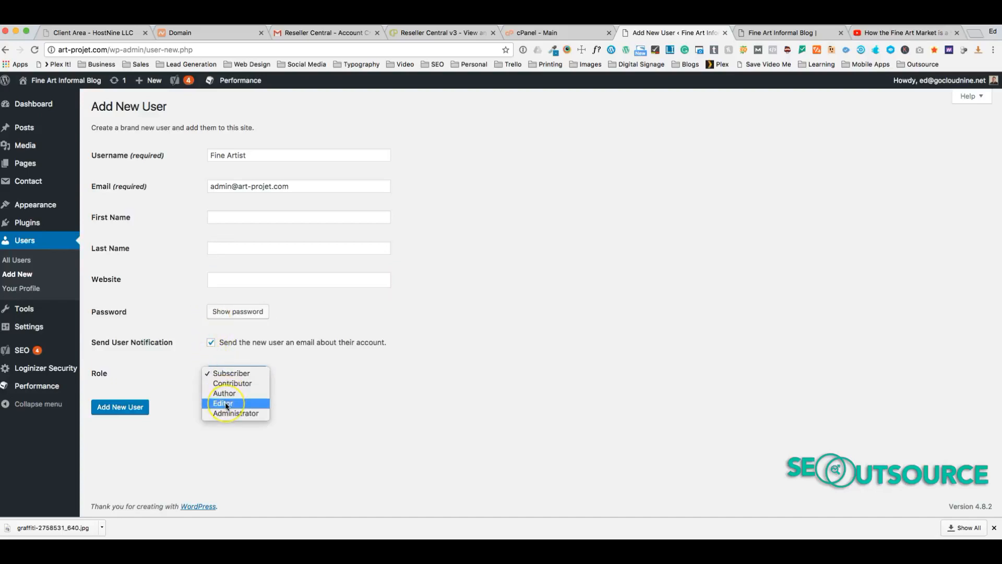
{"action": "left_click", "coordinate": [226, 395]}
{"action": "left_click", "coordinate": [121, 407]}
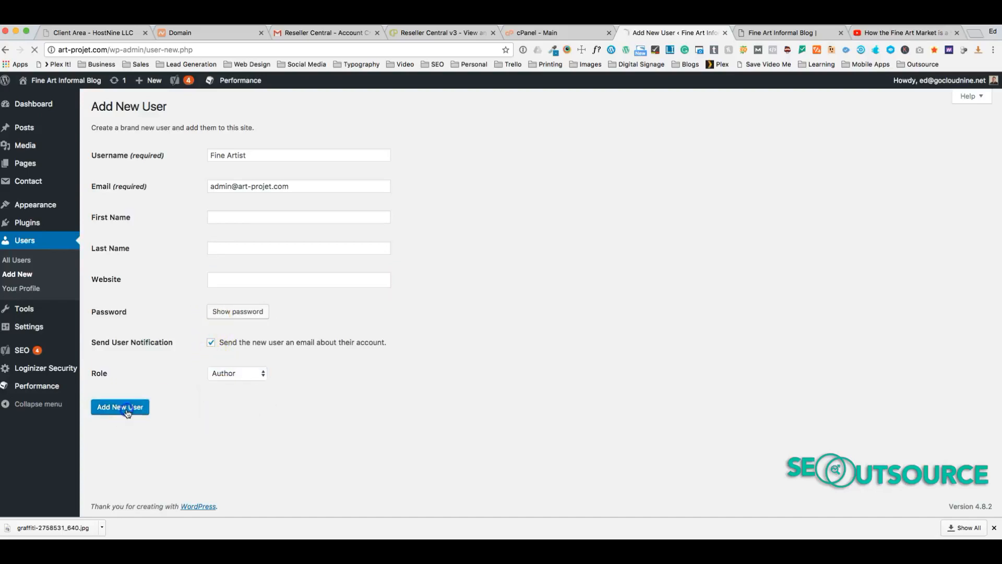
{"action": "left_click", "coordinate": [540, 250]}
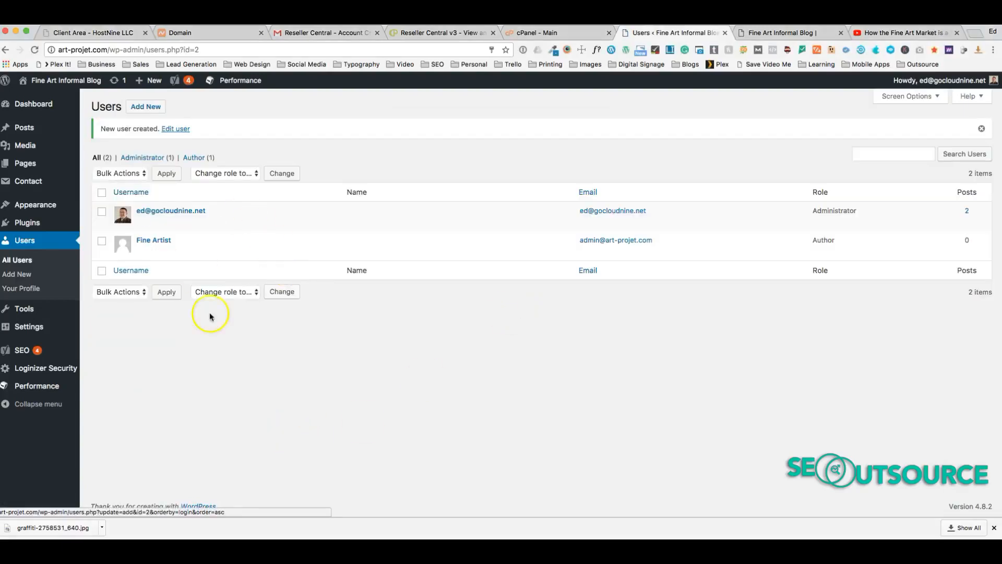
- Trash 'Hello world!' from All Posts and open 'Things to consider when purchasing fine art' for editing
{"action": "mouse_move", "coordinate": [28, 228]}
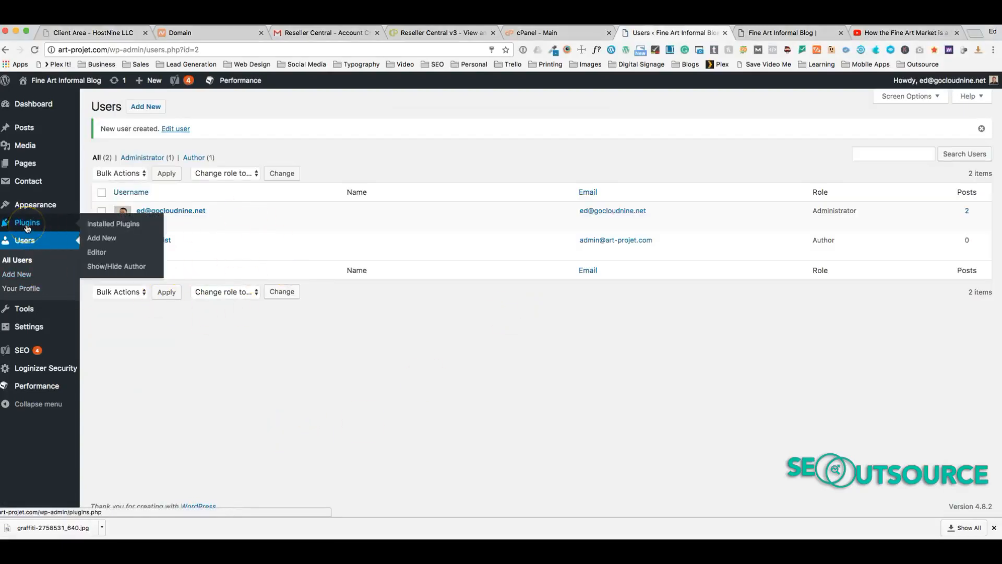
{"action": "left_click", "coordinate": [30, 184]}
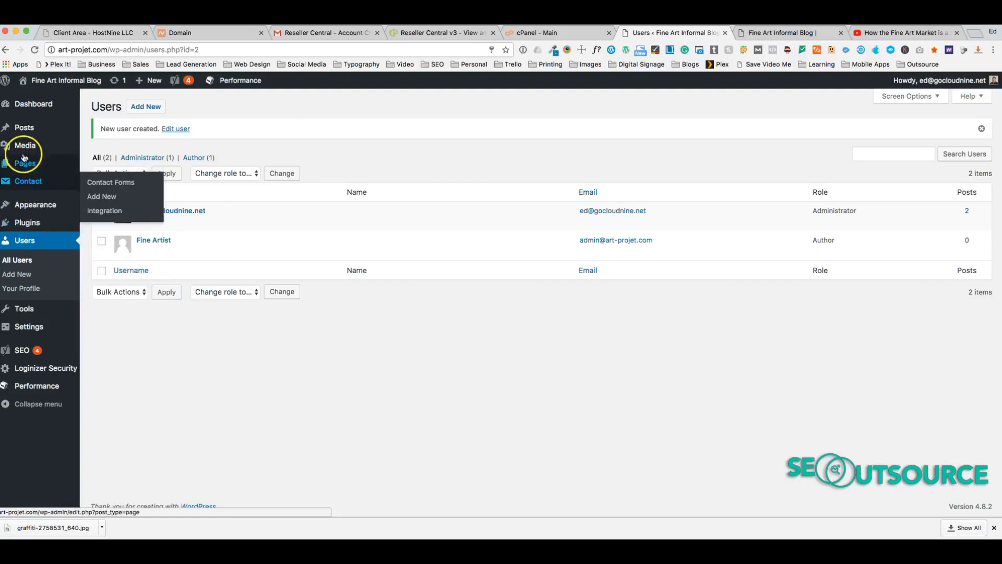
{"action": "mouse_move", "coordinate": [24, 128]}
{"action": "left_click", "coordinate": [108, 130]}
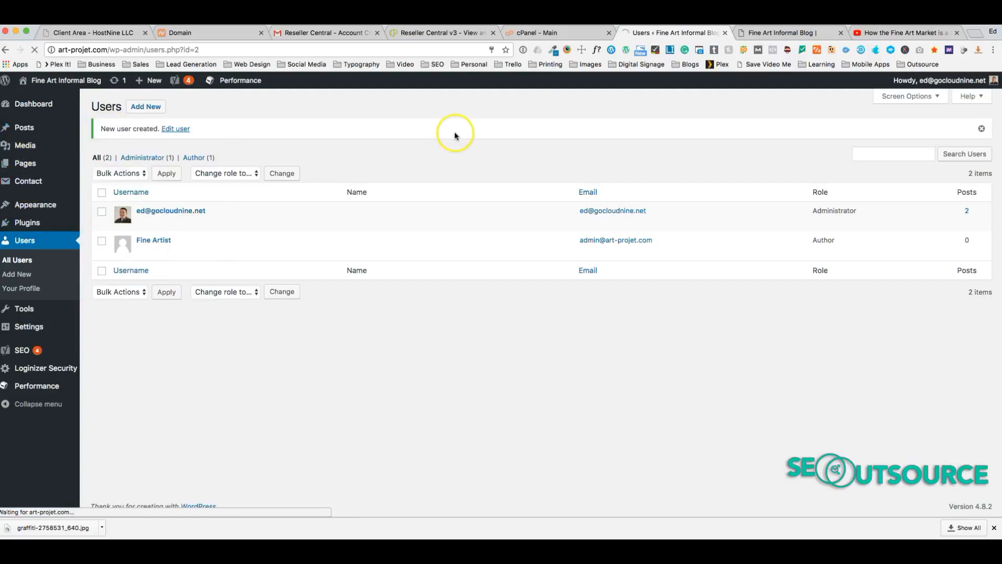
{"action": "mouse_move", "coordinate": [145, 226]}
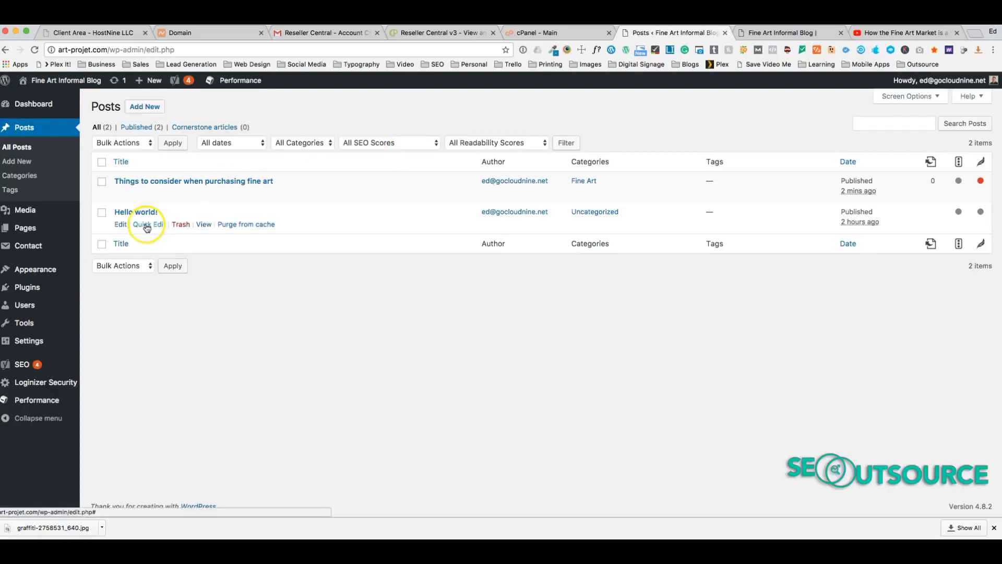
{"action": "left_click", "coordinate": [190, 228]}
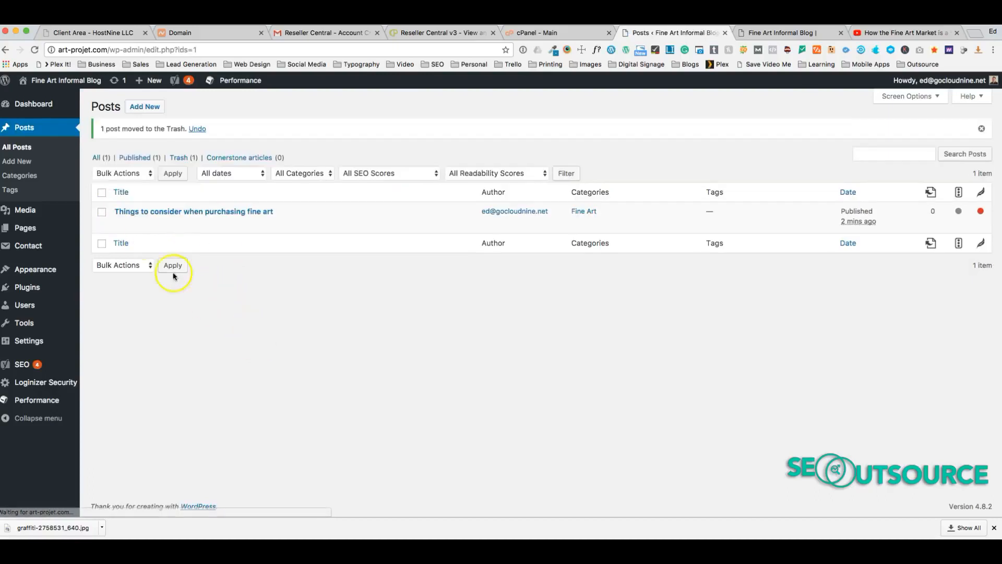
{"action": "left_click", "coordinate": [137, 212]}
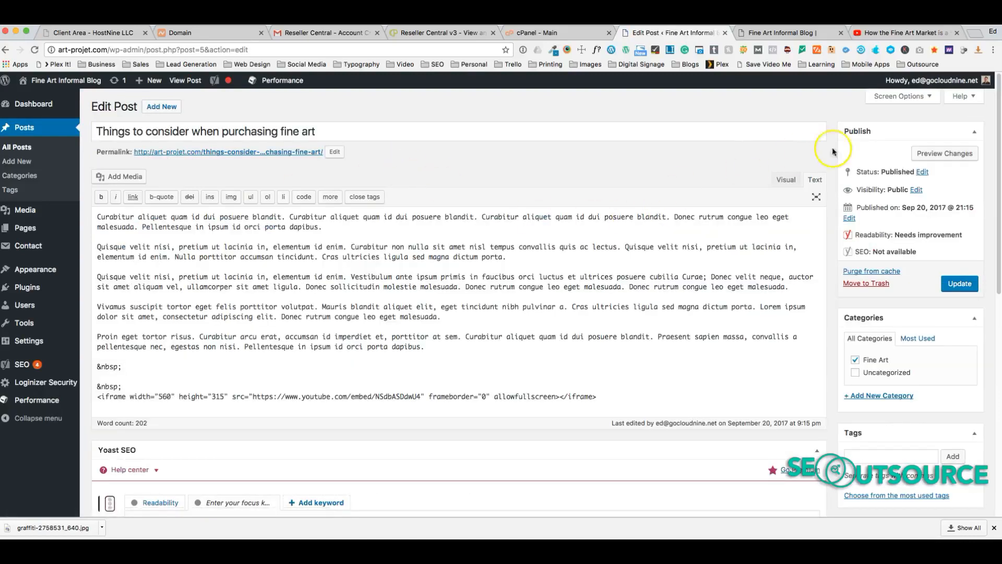
- Enable the Author panel in Screen Options and set the post's author to Fine Artist
{"action": "left_click", "coordinate": [902, 98]}
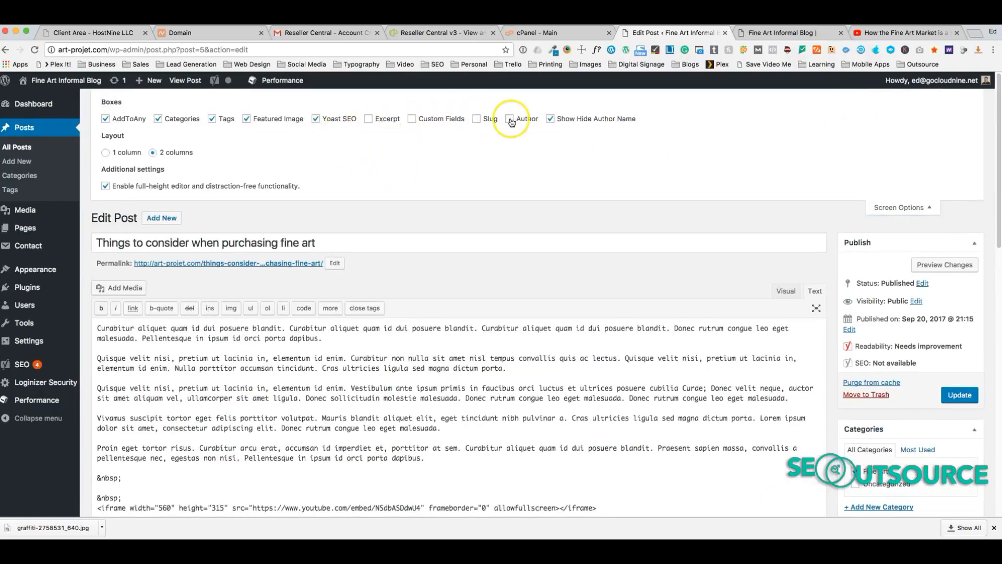
{"action": "left_click", "coordinate": [899, 207]}
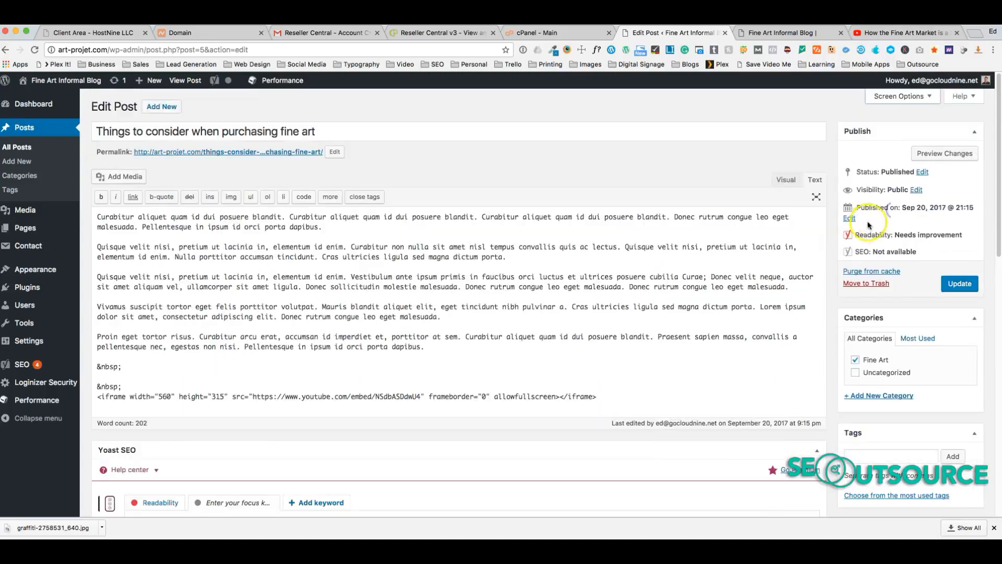
{"action": "scroll", "coordinate": [835, 222], "scroll_direction": "down", "scroll_amount": 3}
{"action": "scroll", "coordinate": [834, 225], "scroll_direction": "down", "scroll_amount": 10}
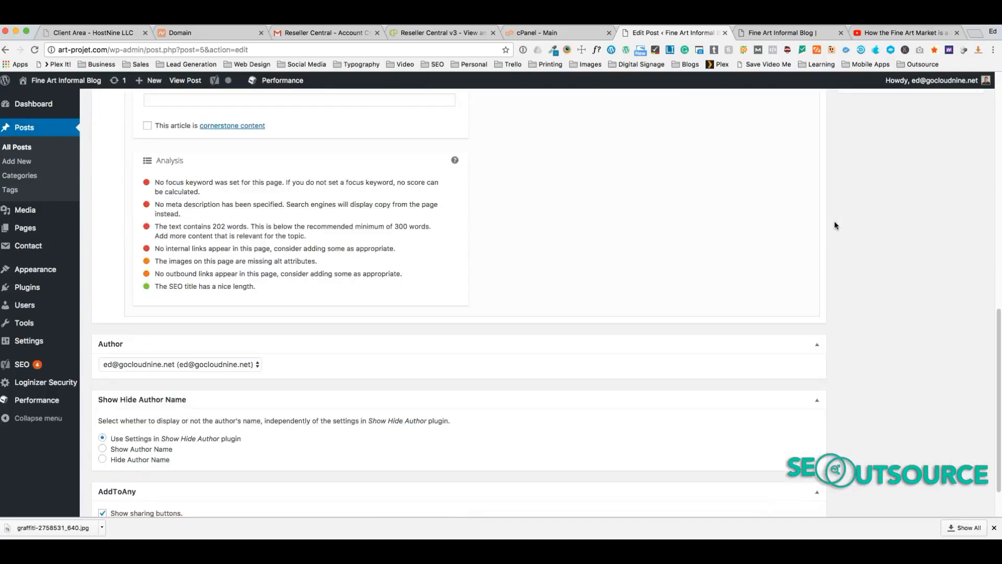
{"action": "left_click", "coordinate": [191, 310]}
{"action": "left_click", "coordinate": [175, 320]}
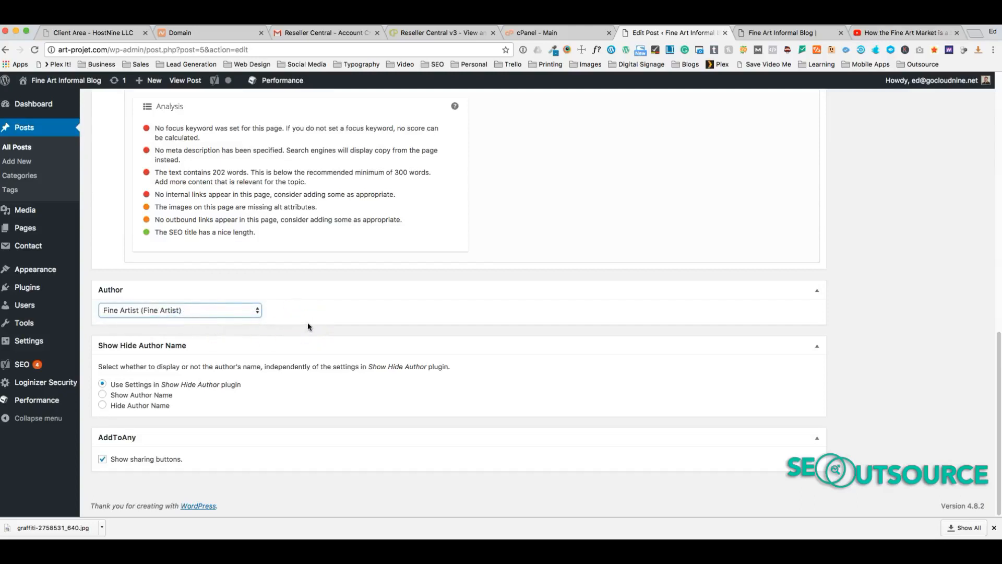
{"action": "scroll", "coordinate": [745, 347], "scroll_direction": "up", "scroll_amount": 5}
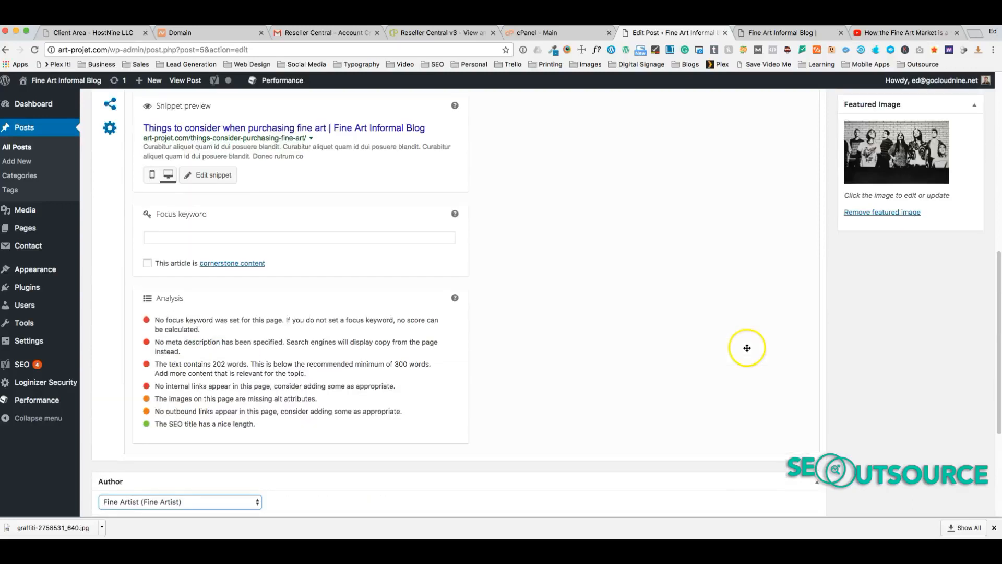
- Review the post's Yoast SEO snippet fields, including the meta description
{"action": "scroll", "coordinate": [747, 347], "scroll_direction": "up", "scroll_amount": 2}
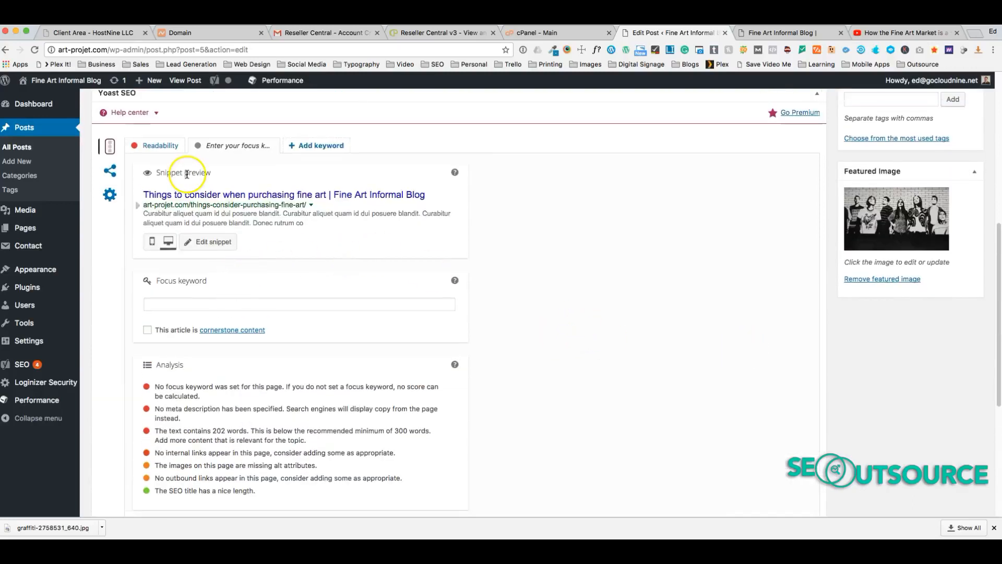
{"action": "scroll", "coordinate": [187, 175], "scroll_direction": "up", "scroll_amount": 1}
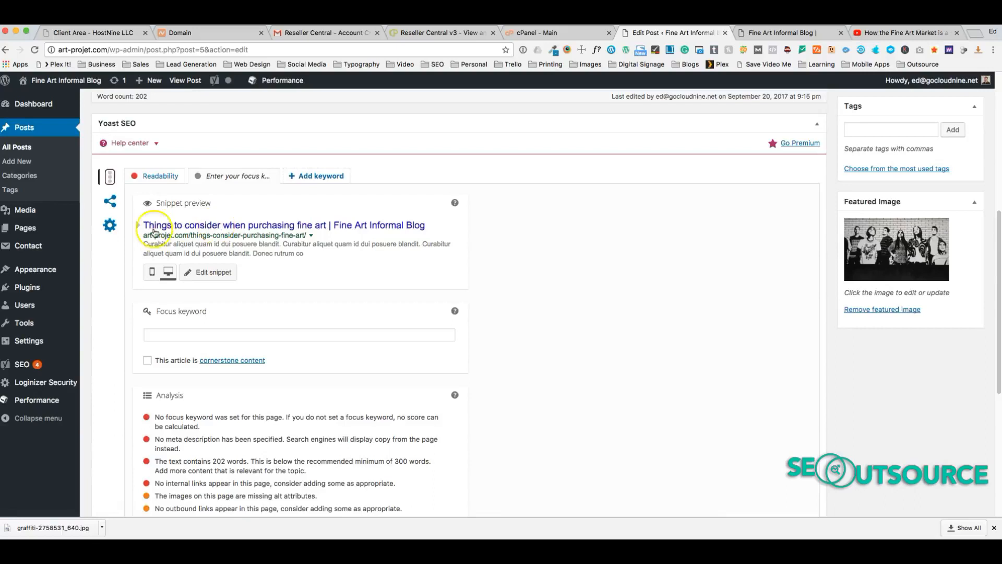
{"action": "left_click", "coordinate": [204, 272]}
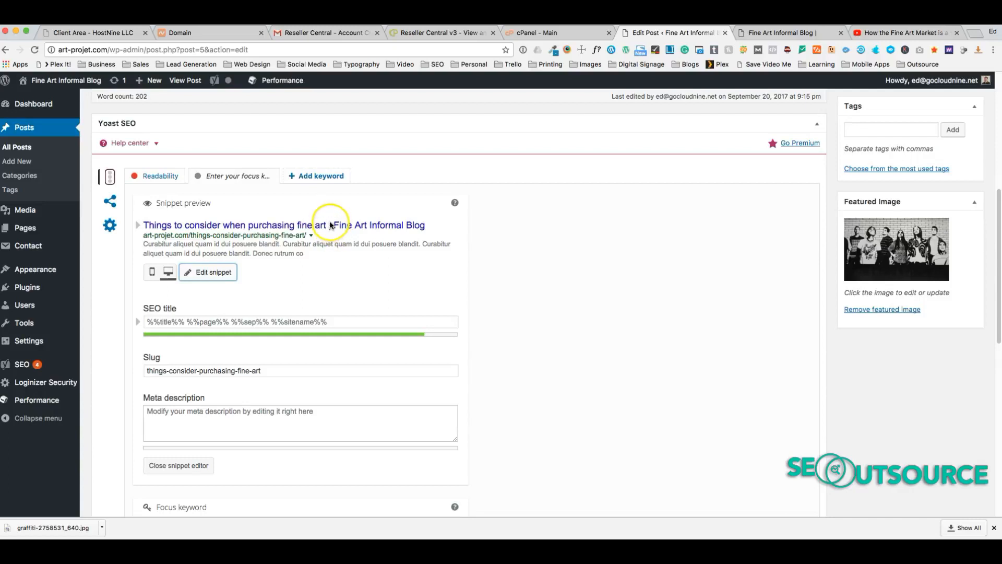
{"action": "left_click", "coordinate": [316, 268]}
{"action": "left_click", "coordinate": [257, 420]}
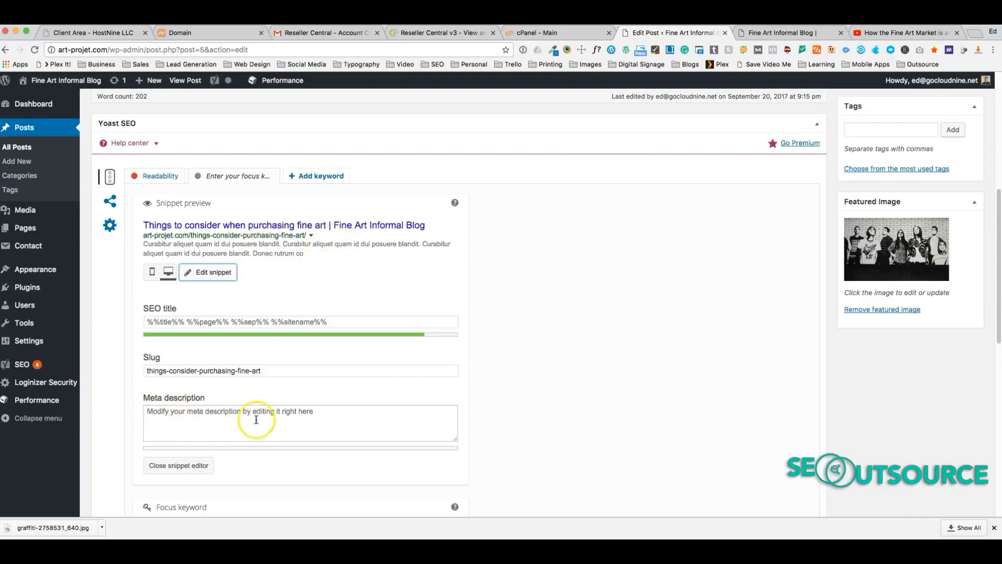
{"action": "left_click", "coordinate": [196, 465]}
- Update the fine-art post so the new author is saved
{"action": "scroll", "coordinate": [695, 331], "scroll_direction": "up", "scroll_amount": 1}
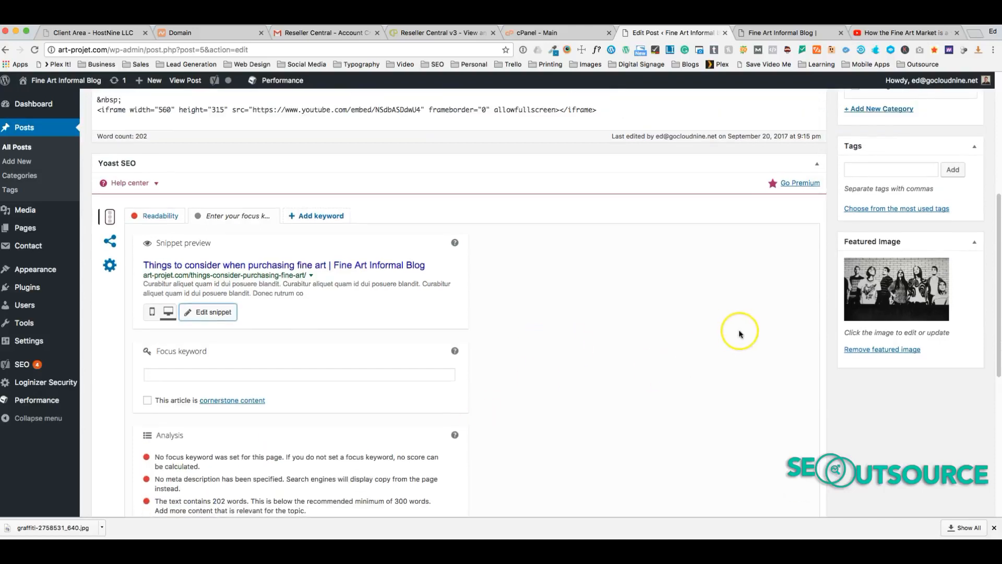
{"action": "scroll", "coordinate": [784, 337], "scroll_direction": "up", "scroll_amount": 5}
{"action": "left_click", "coordinate": [960, 283]}
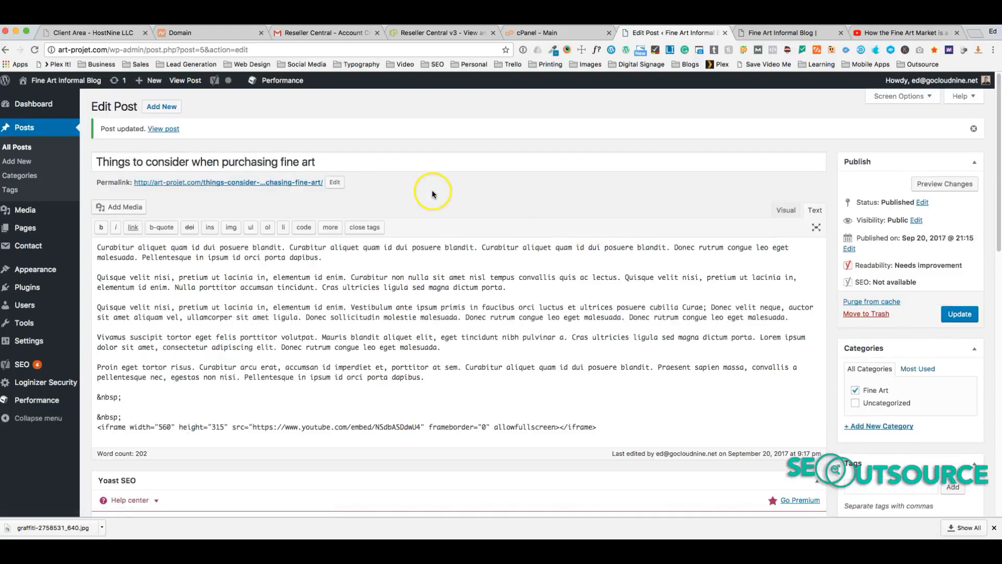
{"action": "left_click", "coordinate": [42, 227]}
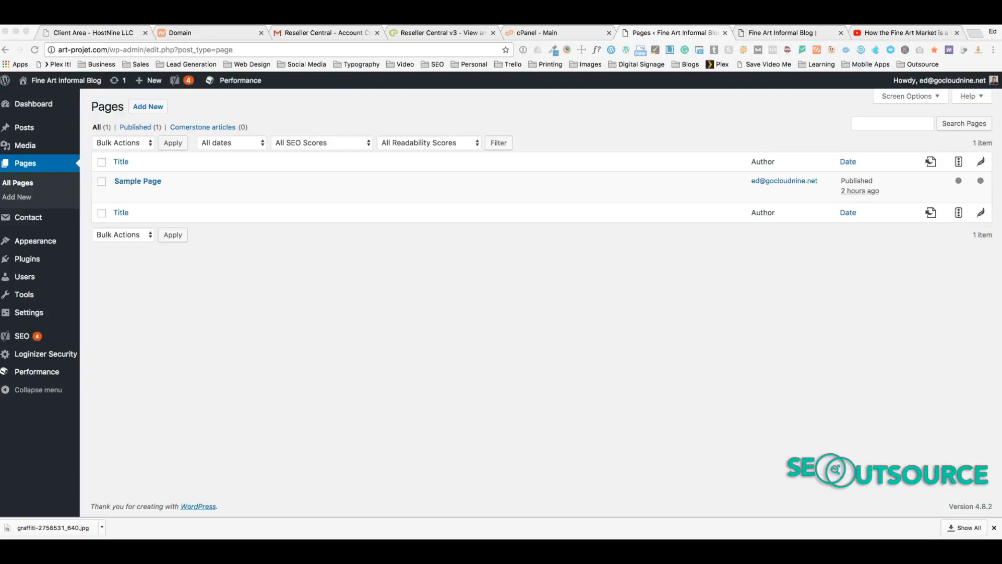
- Trash Sample Page and publish a new page titled 'Contact Us'
{"action": "mouse_move", "coordinate": [138, 183]}
{"action": "left_click", "coordinate": [180, 195]}
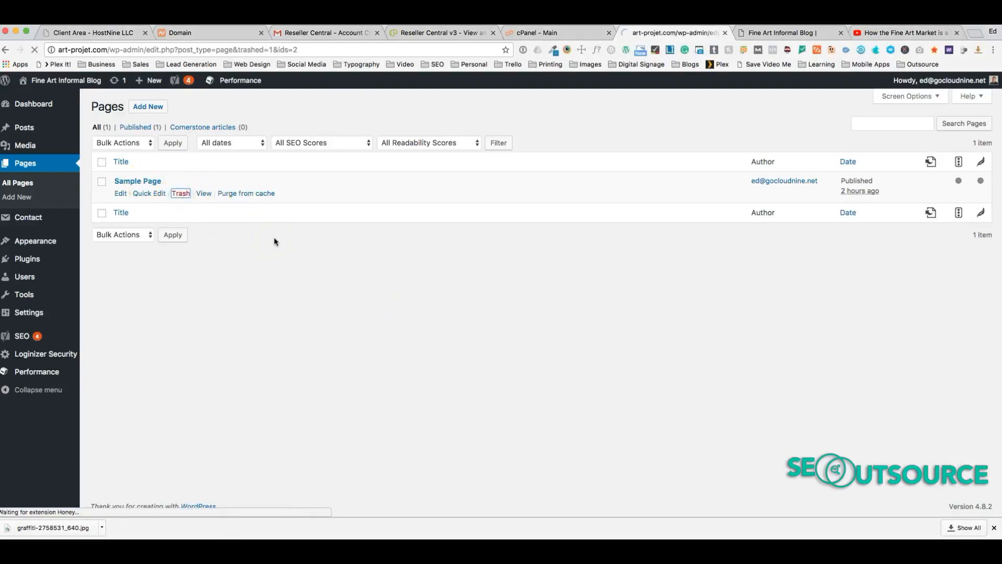
{"action": "left_click", "coordinate": [148, 107]}
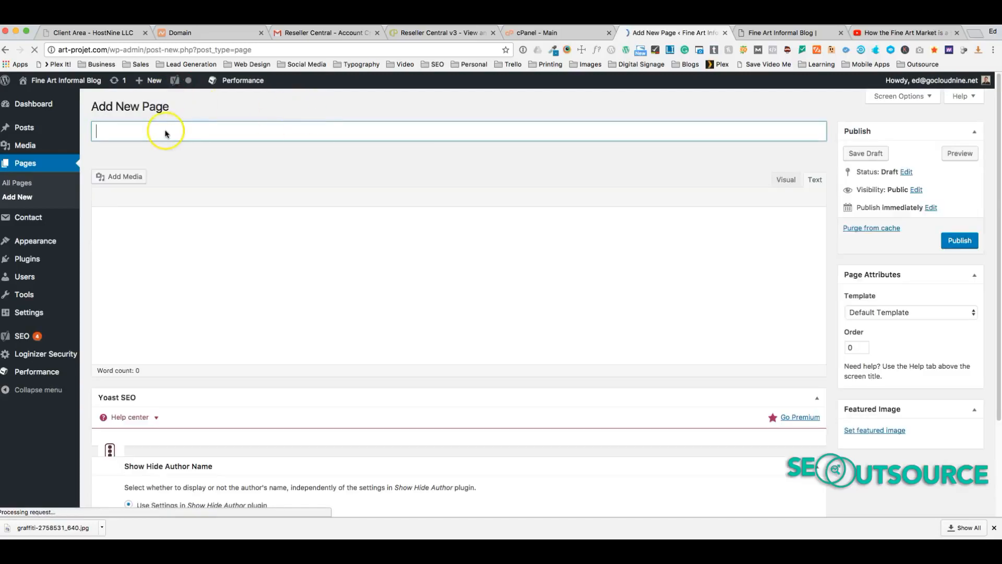
{"action": "type", "text": "Contact Us"}
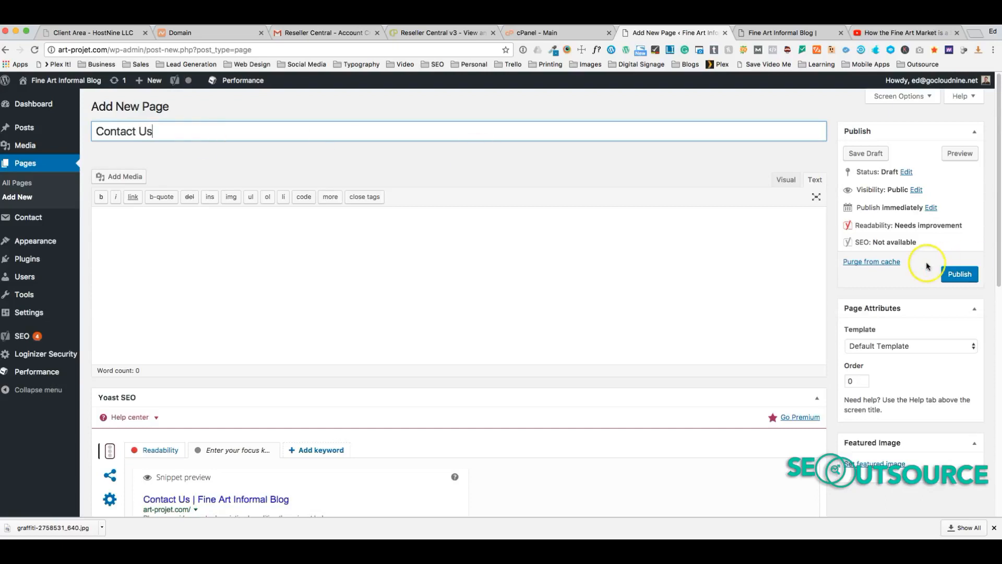
{"action": "left_click", "coordinate": [948, 277]}
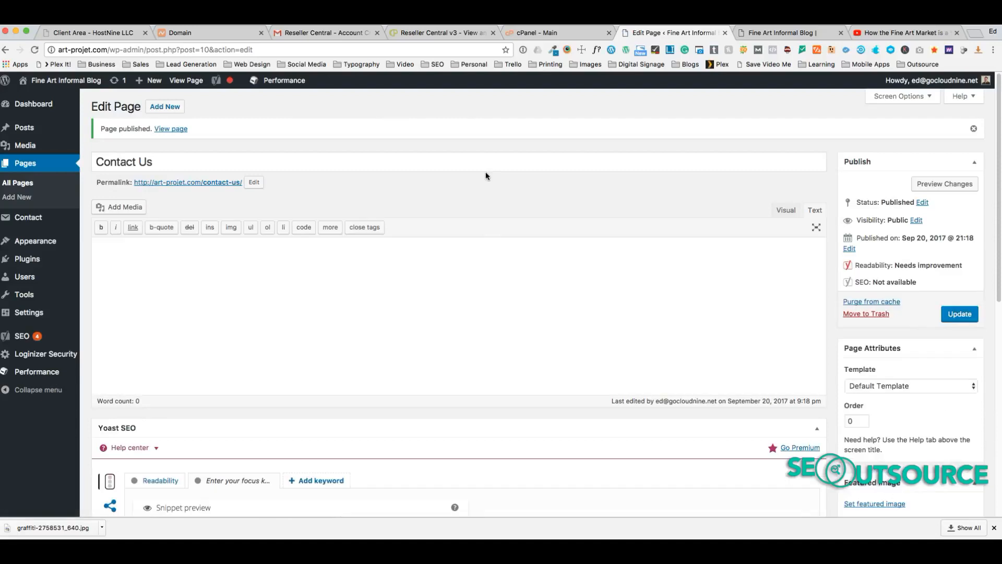
- Publish a new empty page titled 'Privacy Policy'
{"action": "left_click", "coordinate": [170, 107]}
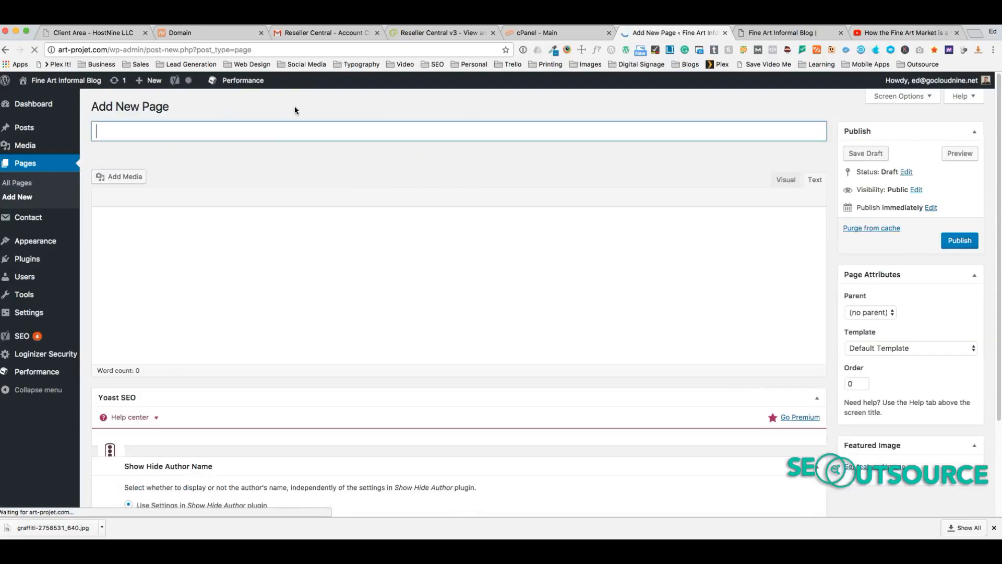
{"action": "left_click", "coordinate": [227, 126]}
{"action": "type", "text": "Privacy Policy"}
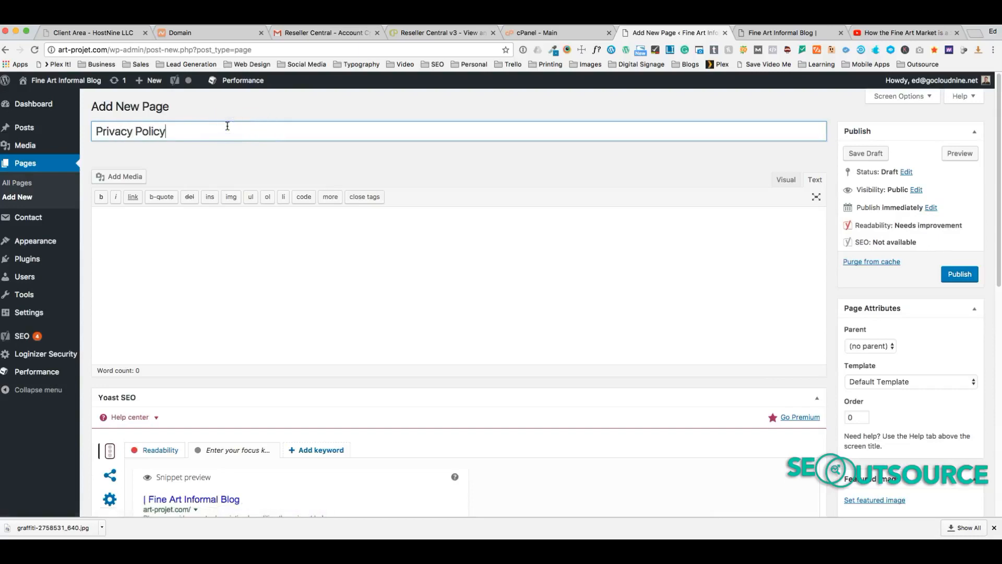
{"action": "left_click", "coordinate": [886, 158]}
{"action": "left_click", "coordinate": [961, 274]}
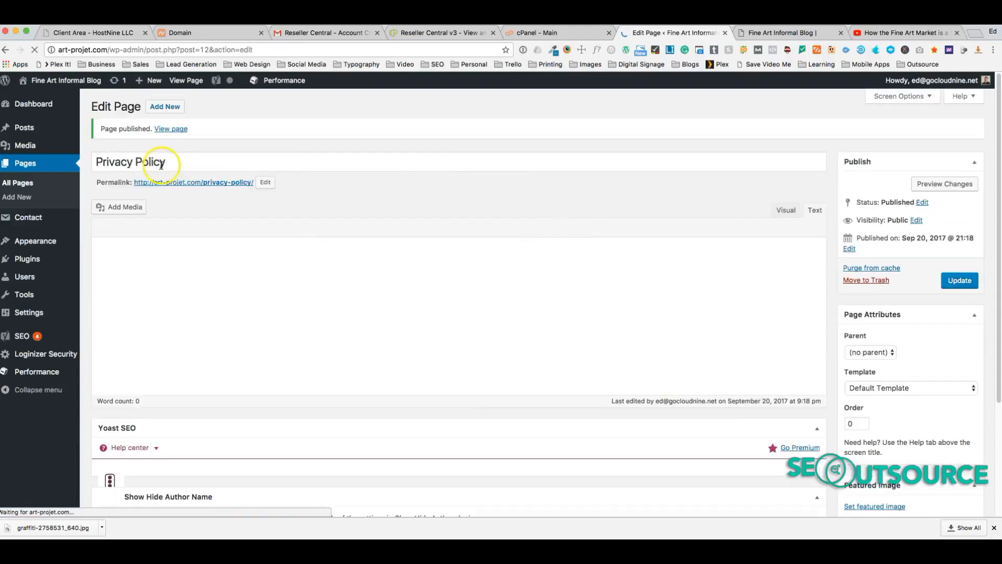
- Publish another empty page titled 'Terms of Service'
{"action": "left_click", "coordinate": [170, 111]}
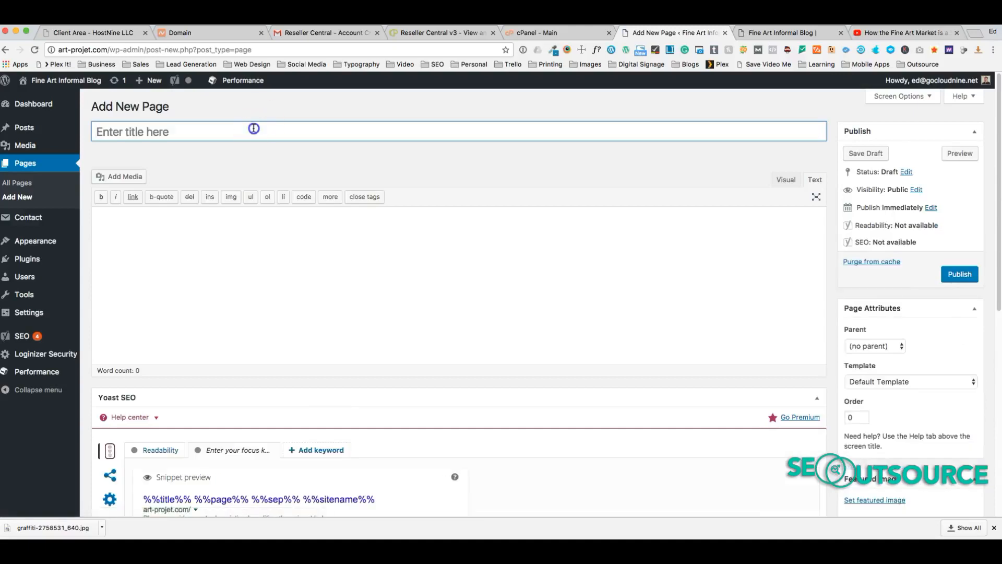
{"action": "left_click", "coordinate": [254, 129]}
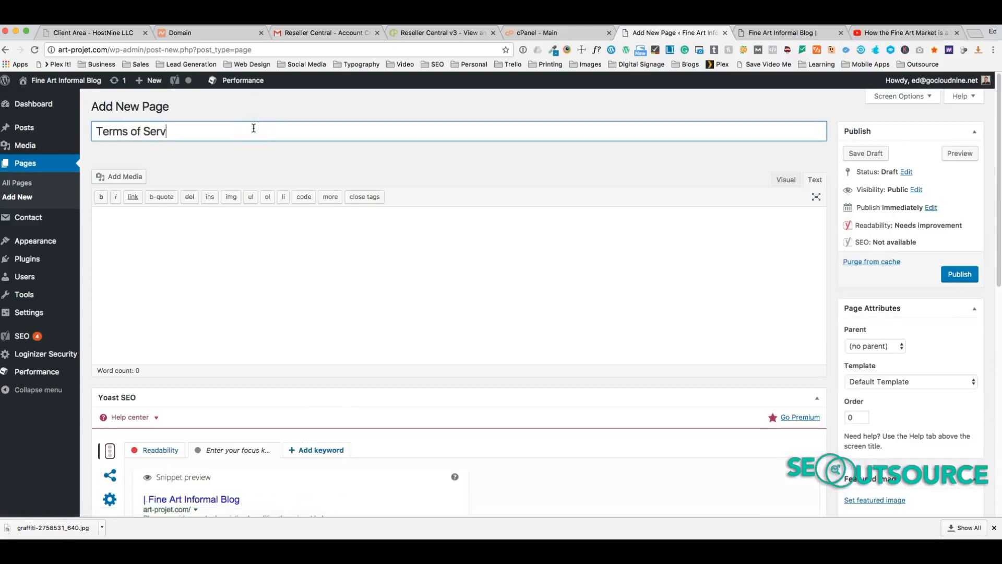
{"action": "left_click", "coordinate": [959, 272]}
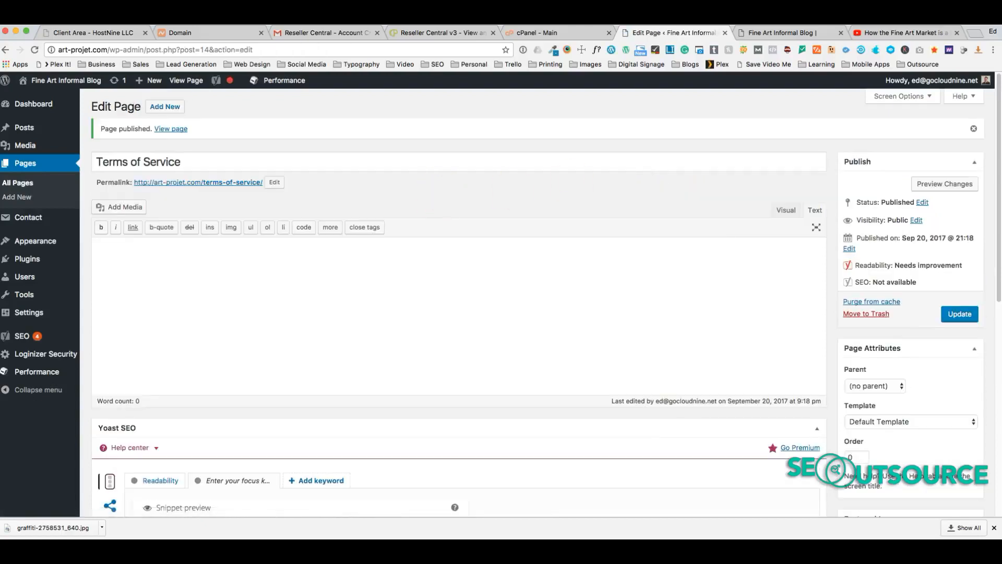
{"action": "key", "text": "super+Tab"}
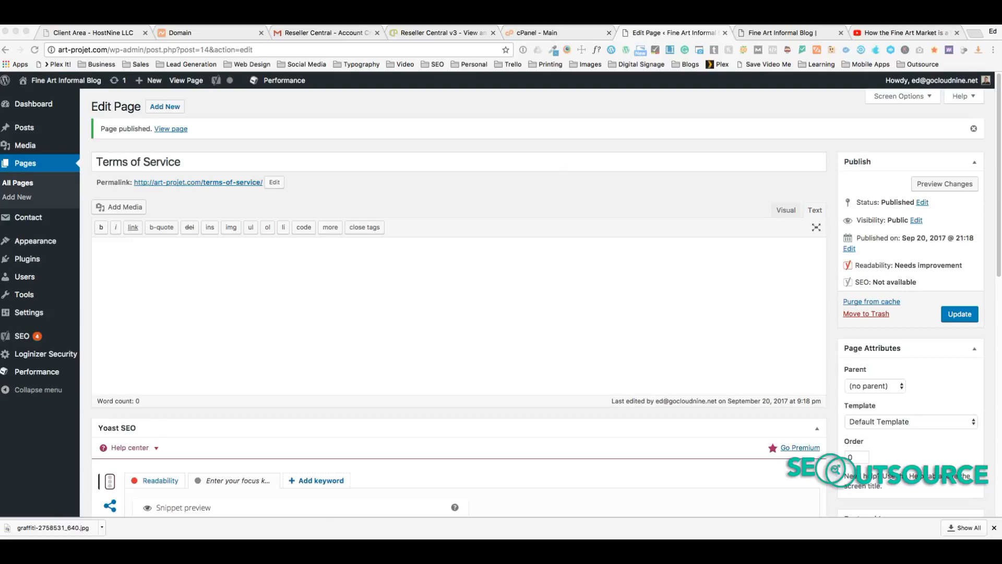
{"action": "left_click", "coordinate": [358, 186]}
- Open the Auto Terms of Service and Privacy Policy plugin's settings from Installed Plugins
{"action": "mouse_move", "coordinate": [23, 261]}
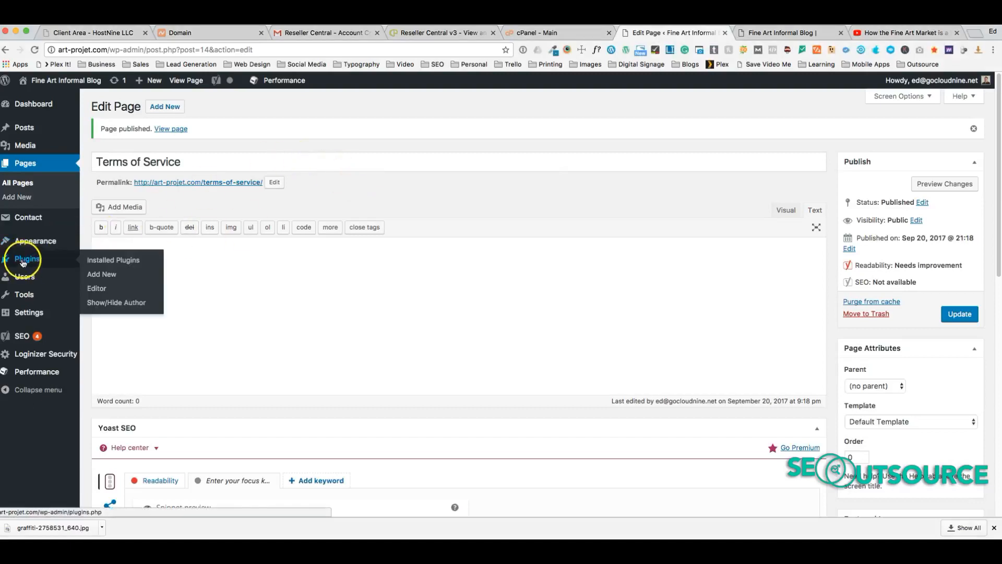
{"action": "left_click", "coordinate": [108, 260]}
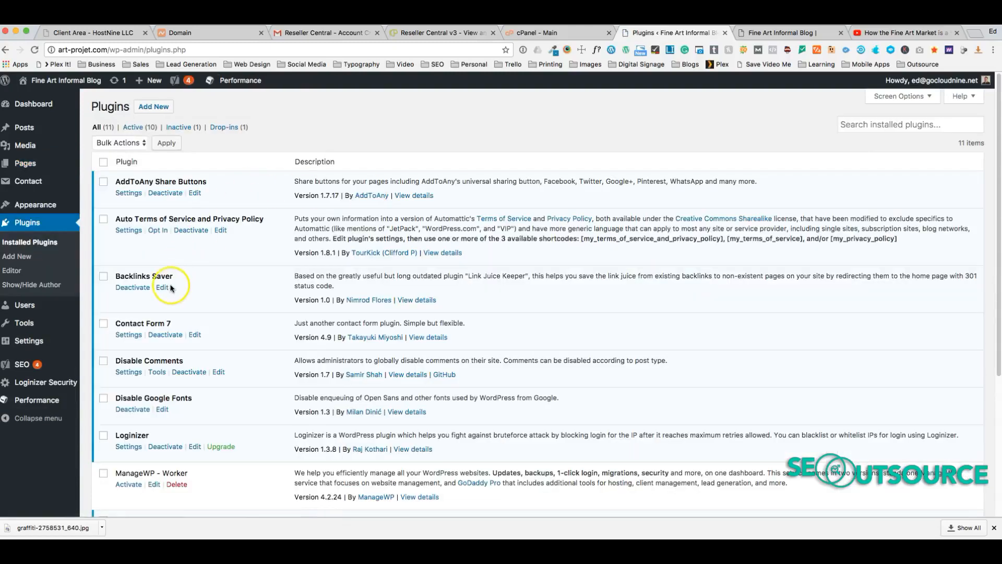
{"action": "scroll", "coordinate": [175, 277], "scroll_direction": "down", "scroll_amount": 5}
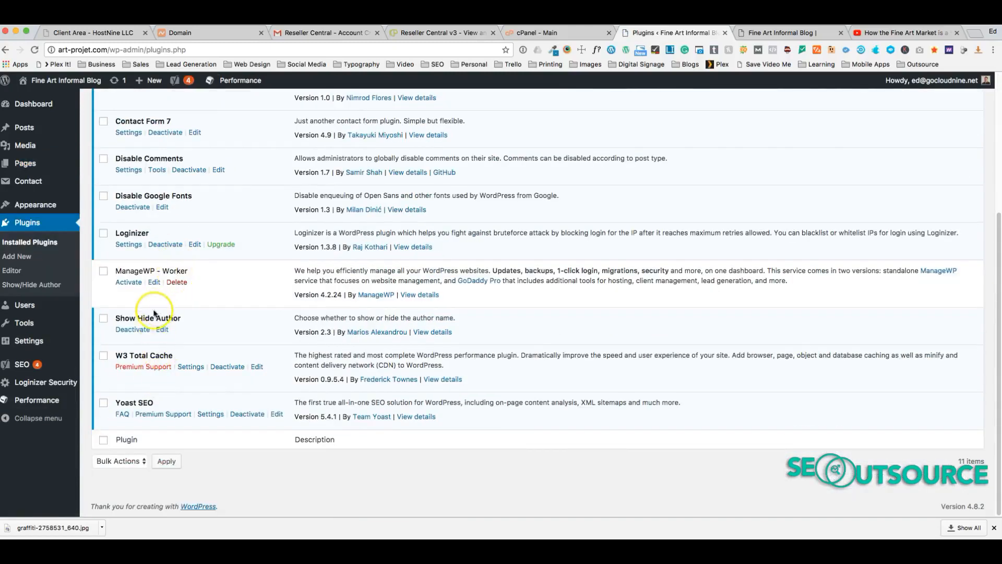
{"action": "scroll", "coordinate": [155, 245], "scroll_direction": "up", "scroll_amount": 2}
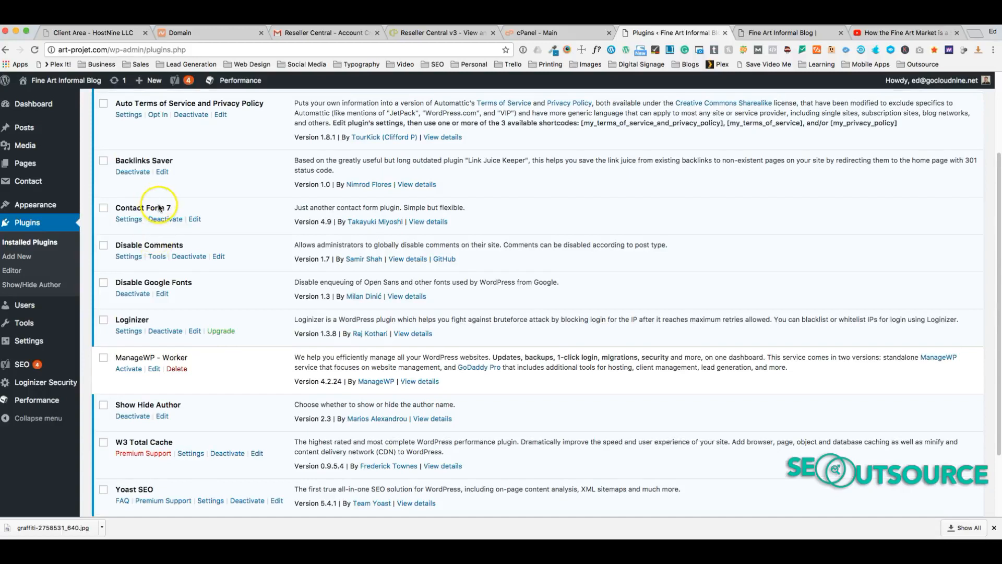
{"action": "scroll", "coordinate": [157, 204], "scroll_direction": "up", "scroll_amount": 1}
{"action": "left_click", "coordinate": [129, 133]}
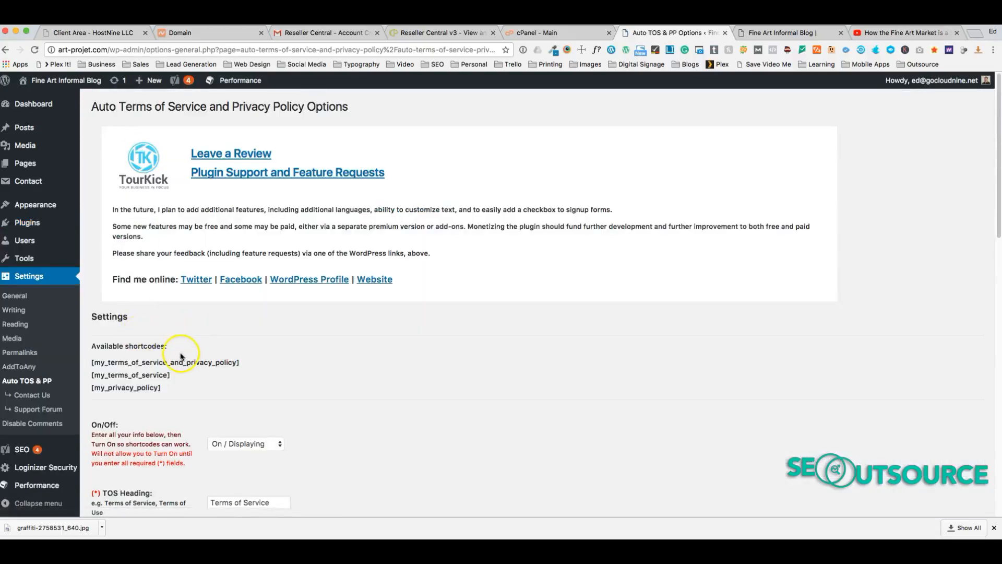
- Copy the [my_terms_of_service] shortcode and open the Pages list in a new tab
{"action": "left_click_drag", "start_coordinate": [126, 375], "coordinate": [183, 375]}
{"action": "right_click", "coordinate": [153, 373]}
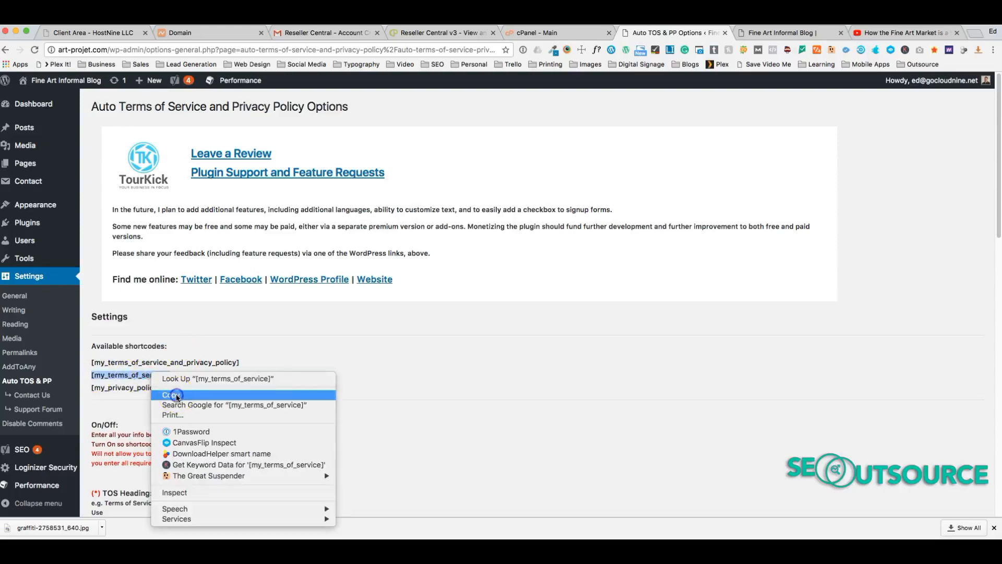
{"action": "left_click", "coordinate": [172, 396]}
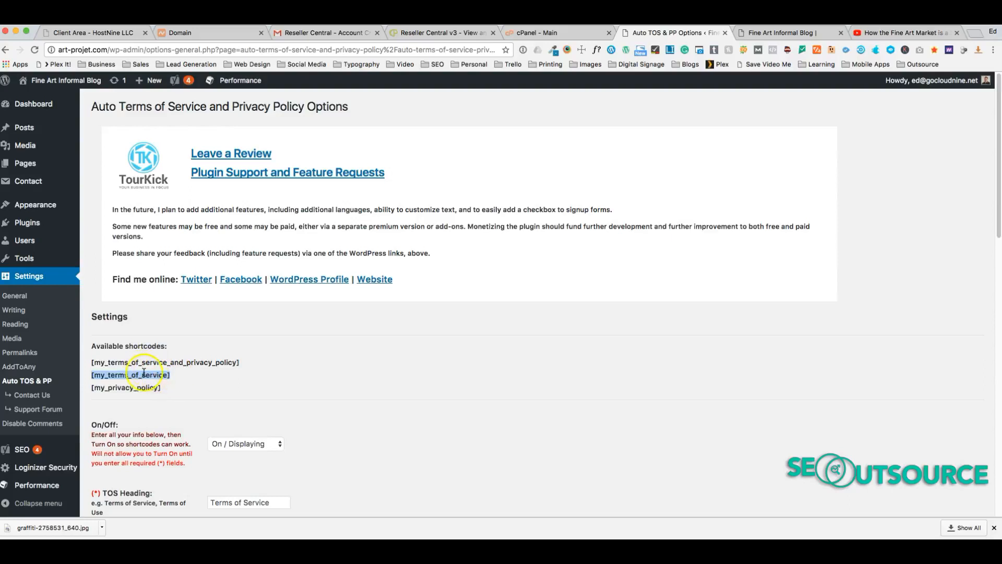
{"action": "mouse_move", "coordinate": [57, 226]}
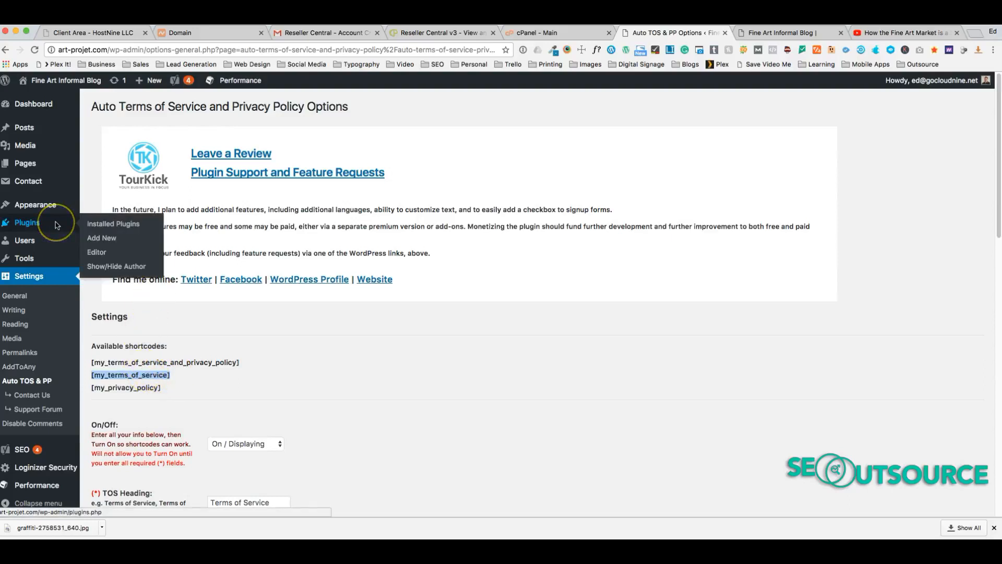
{"action": "left_click", "coordinate": [362, 330]}
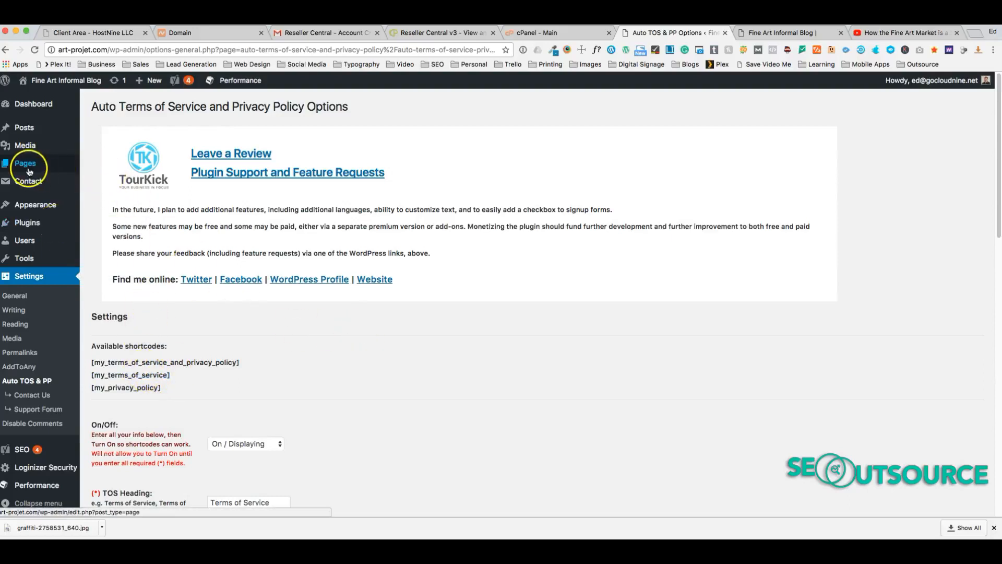
{"action": "mouse_move", "coordinate": [39, 169]}
{"action": "right_click", "coordinate": [97, 165]}
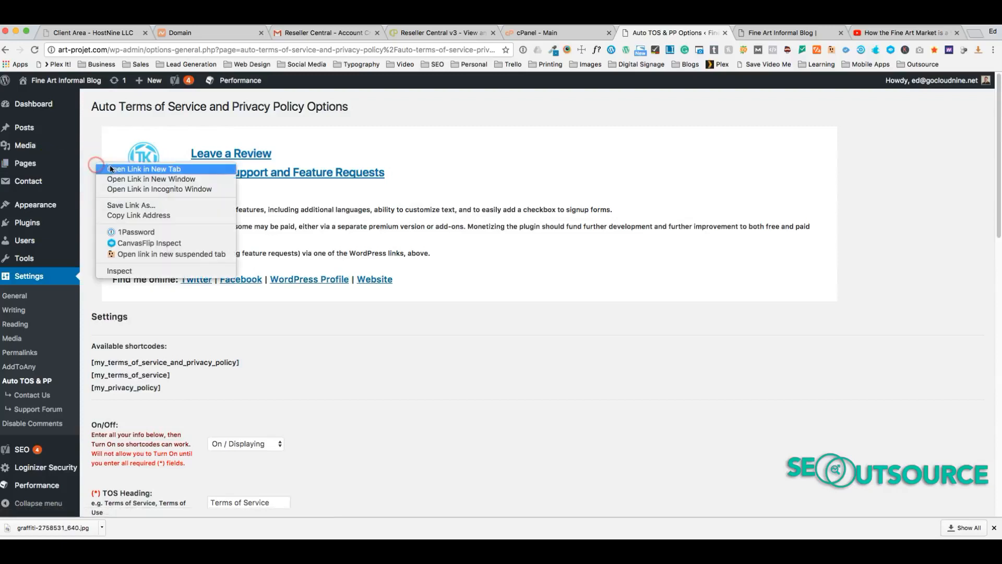
{"action": "left_click", "coordinate": [114, 170]}
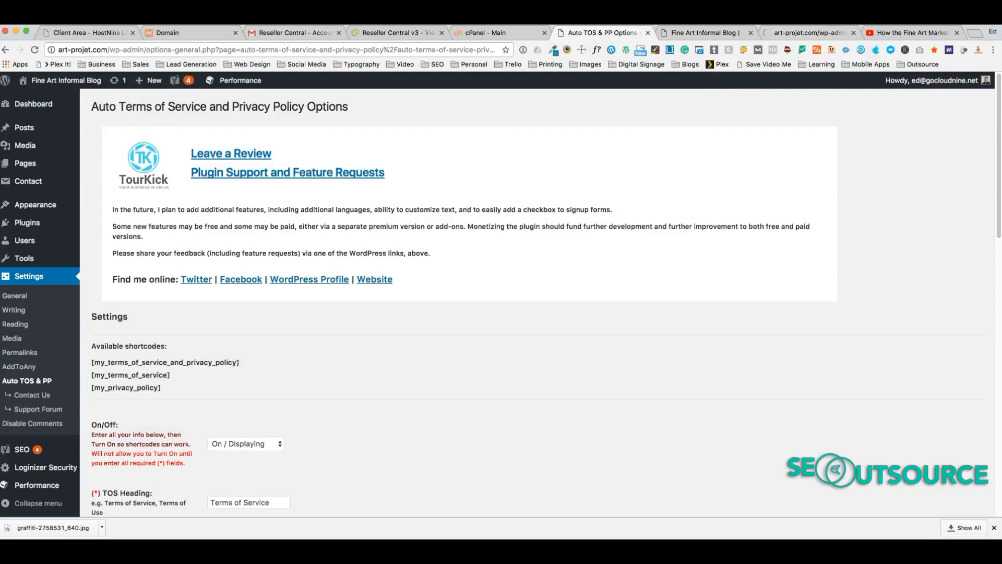
{"action": "left_click", "coordinate": [808, 34]}
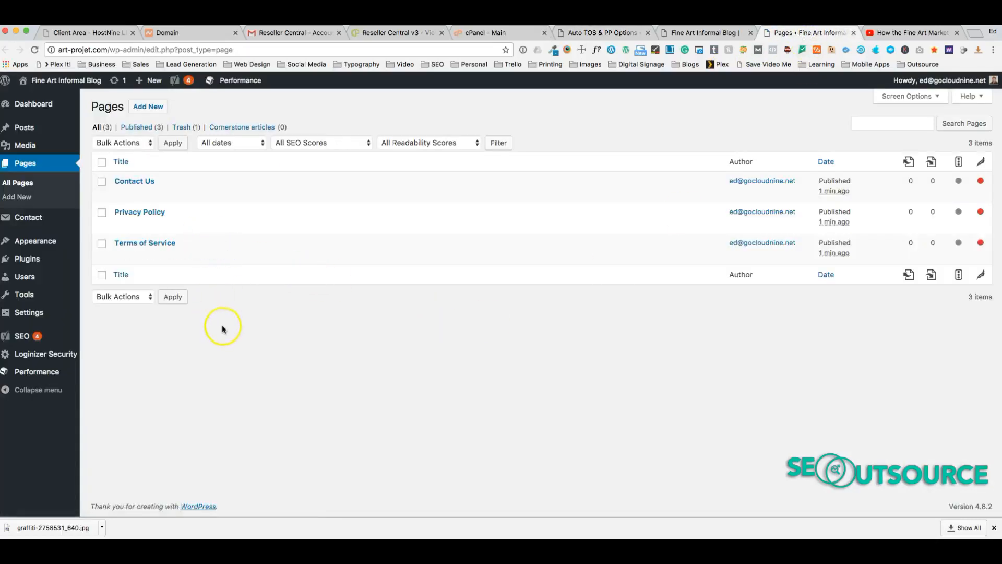
{"action": "left_click", "coordinate": [675, 34]}
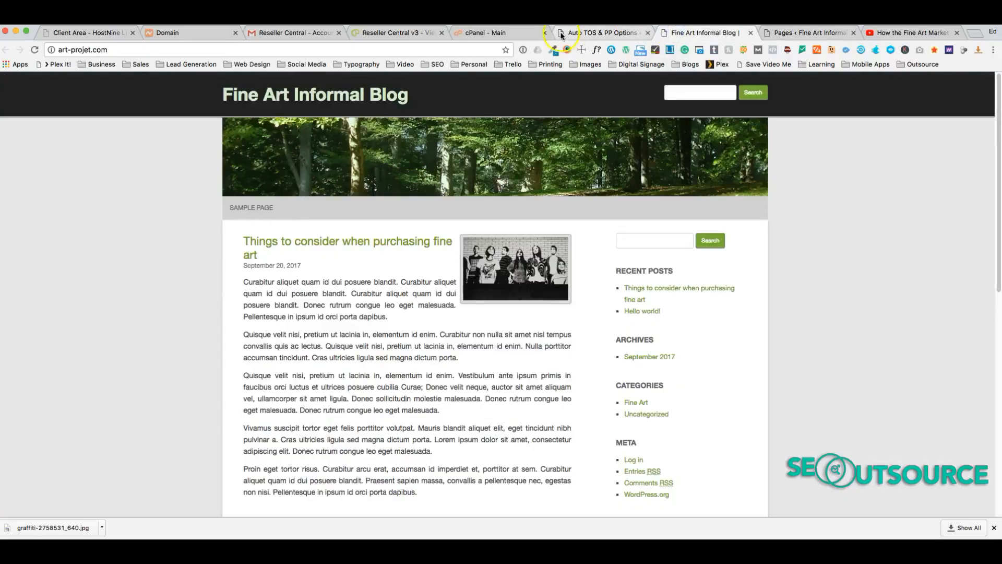
{"action": "left_click", "coordinate": [586, 37]}
{"action": "left_click", "coordinate": [480, 351]}
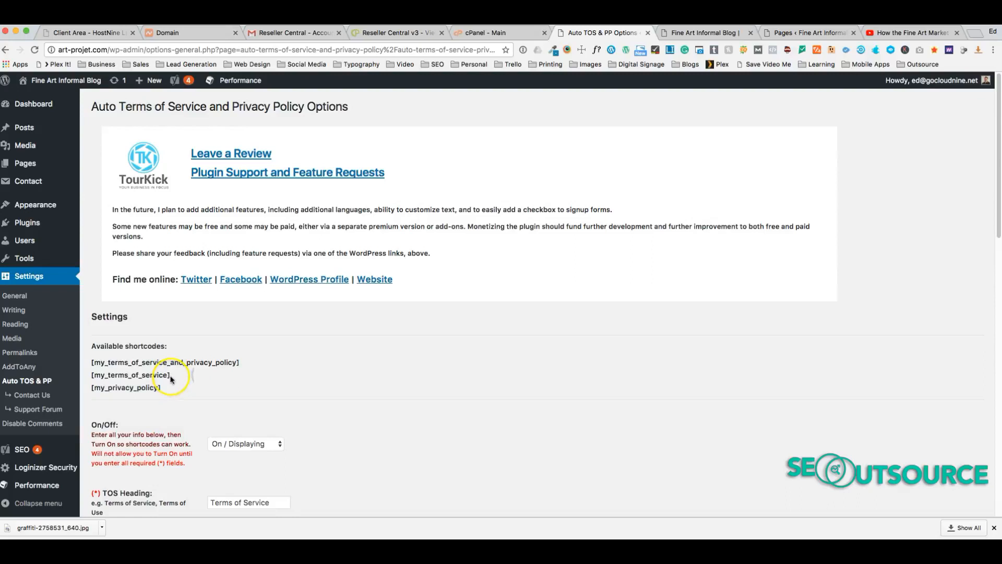
- Re-copy [my_terms_of_service] and open the Terms of Service page for editing
{"action": "left_click_drag", "start_coordinate": [172, 379], "coordinate": [103, 377]}
{"action": "right_click", "coordinate": [121, 374]}
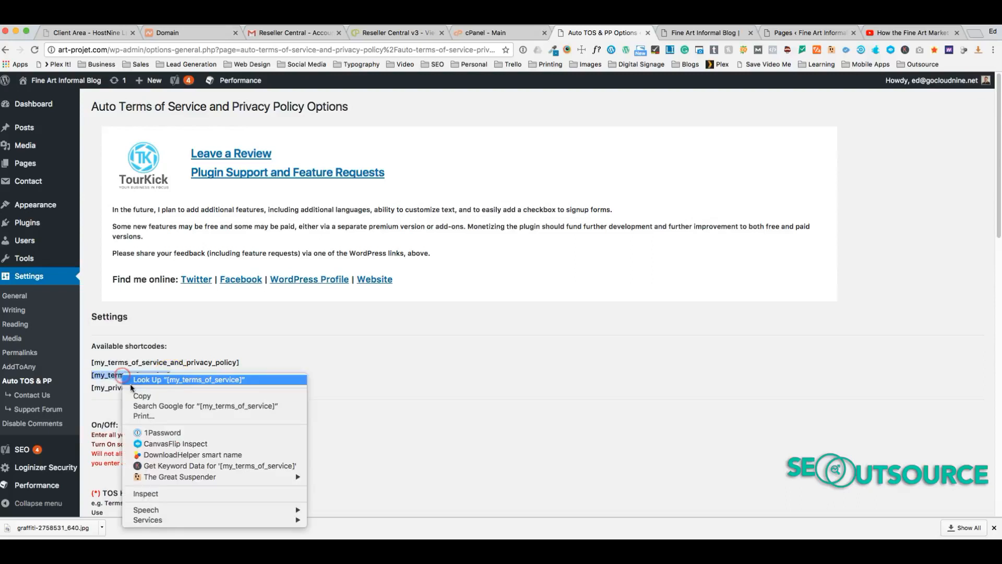
{"action": "left_click", "coordinate": [152, 397]}
{"action": "left_click", "coordinate": [809, 33]}
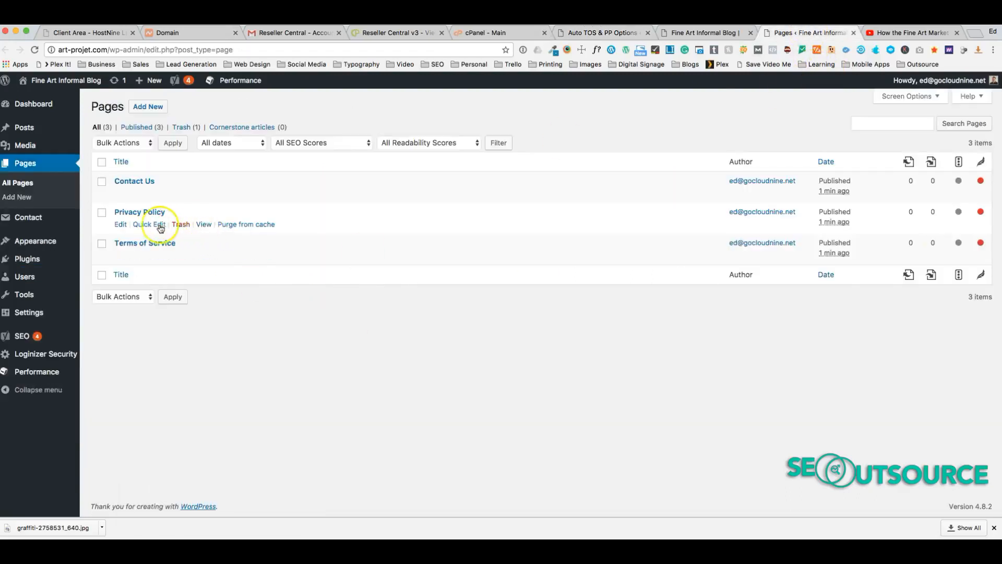
{"action": "left_click", "coordinate": [120, 255]}
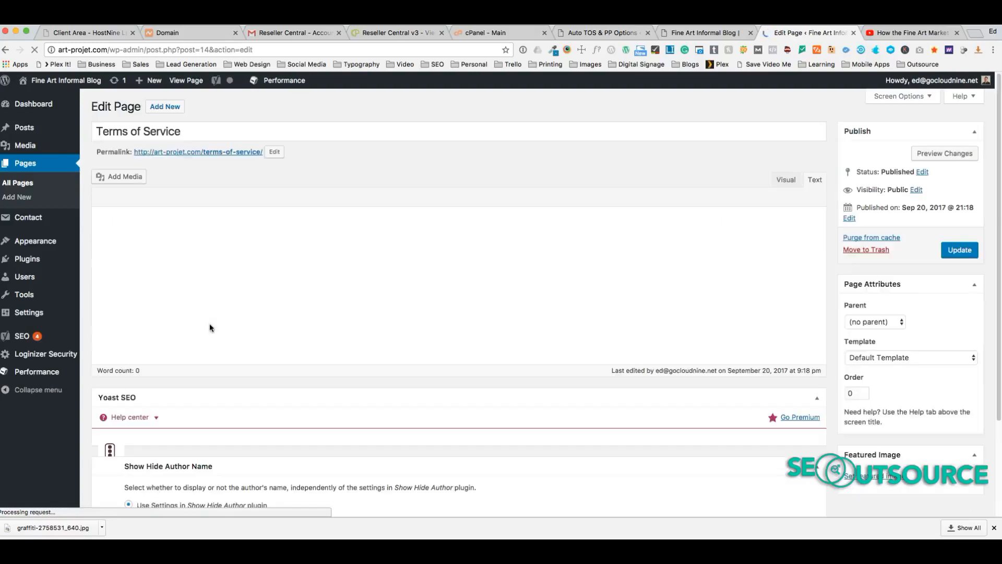
- Paste the shortcode into the Terms of Service page body and update the page
{"action": "left_click", "coordinate": [155, 235]}
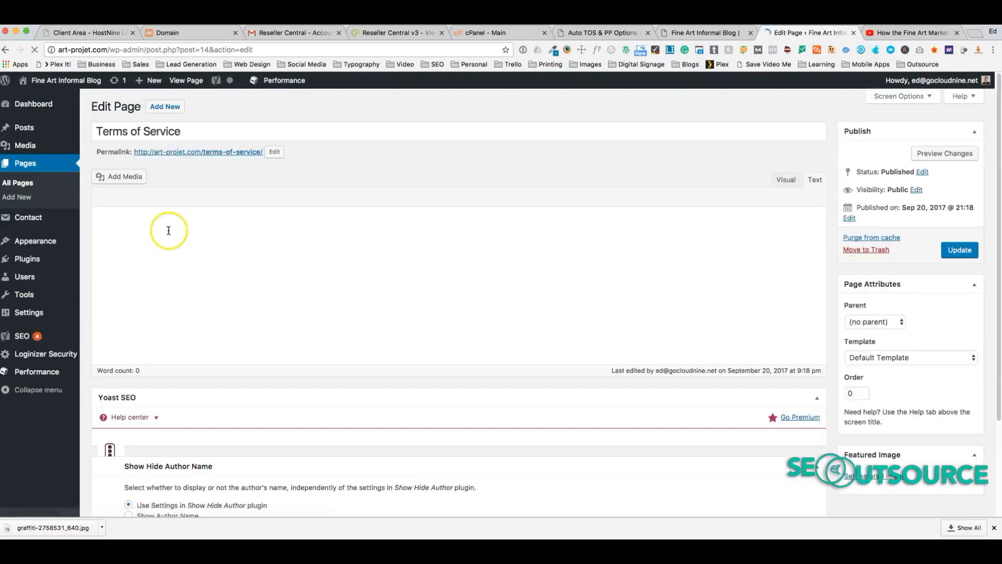
{"action": "right_click", "coordinate": [127, 221]}
{"action": "left_click", "coordinate": [269, 278]}
{"action": "key", "text": "super+v"}
{"action": "left_click", "coordinate": [968, 285]}
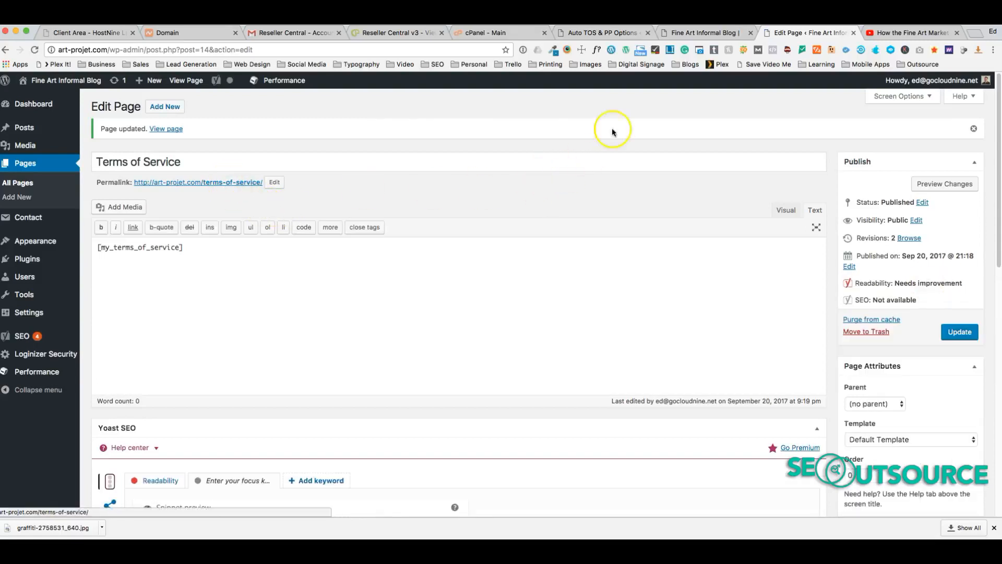
{"action": "left_click", "coordinate": [21, 184]}
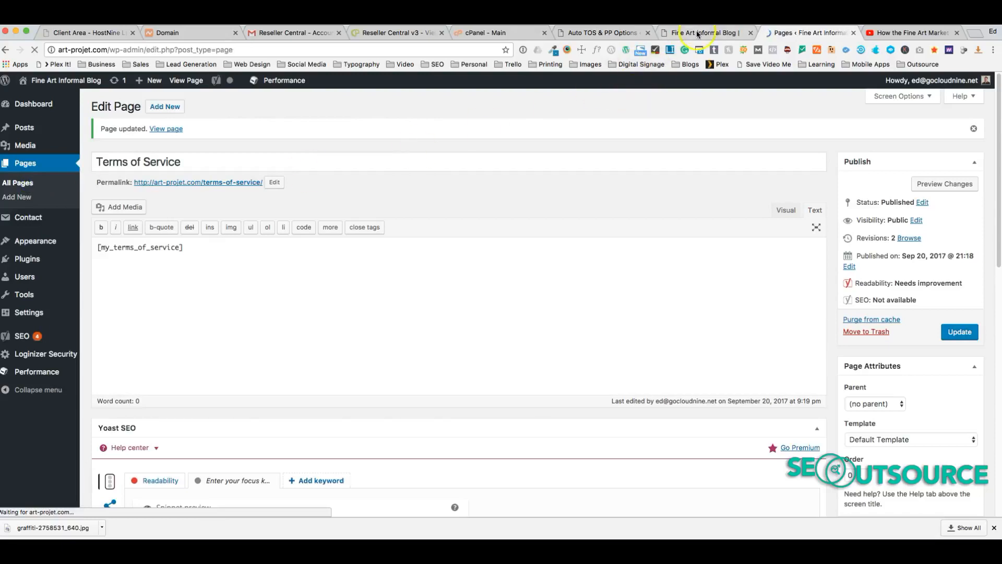
{"action": "left_click", "coordinate": [698, 33]}
{"action": "left_click", "coordinate": [596, 33]}
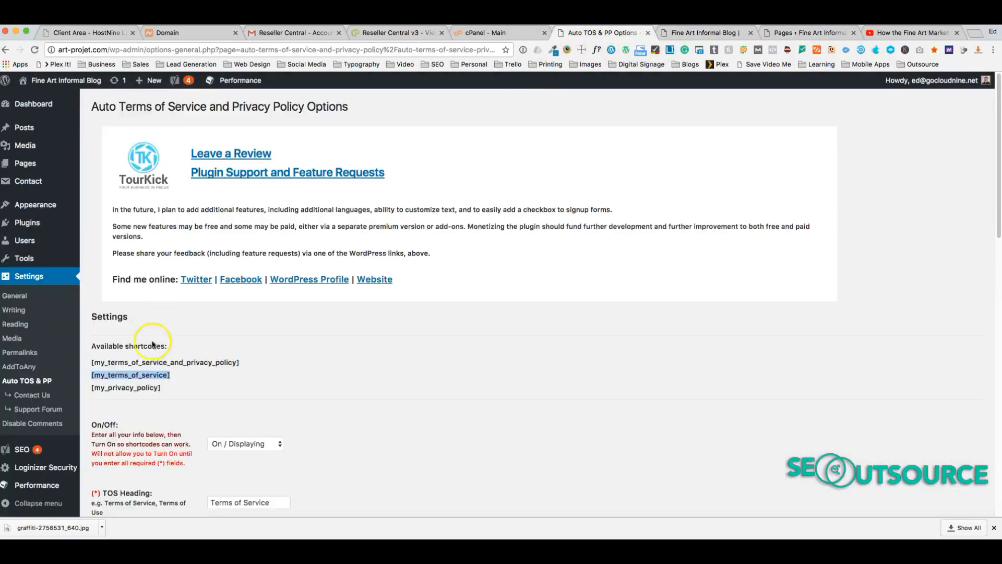
- Copy the [my_privacy_policy] shortcode and open the Privacy Policy page for editing
{"action": "left_click", "coordinate": [161, 369]}
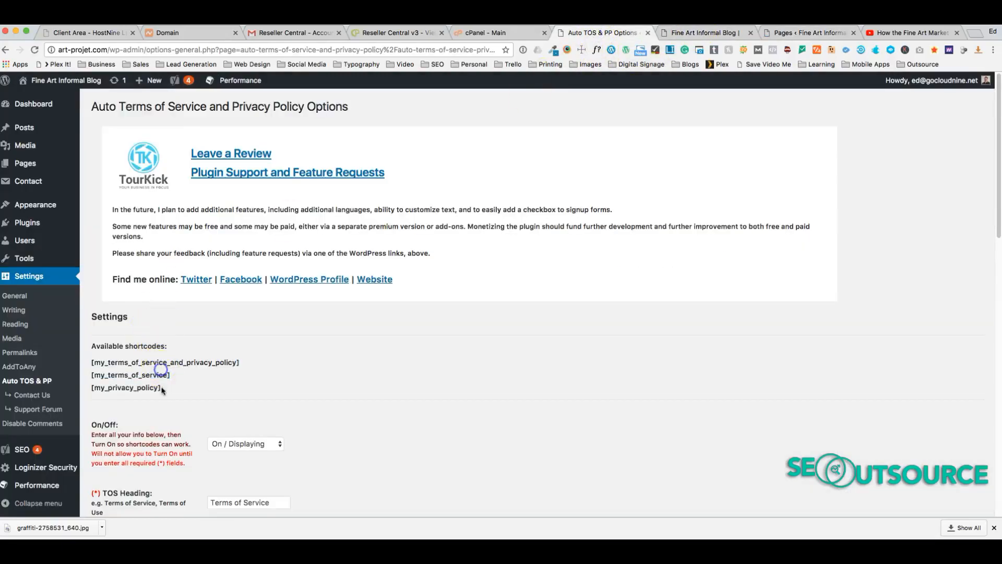
{"action": "right_click", "coordinate": [98, 387]}
{"action": "left_click", "coordinate": [108, 408]}
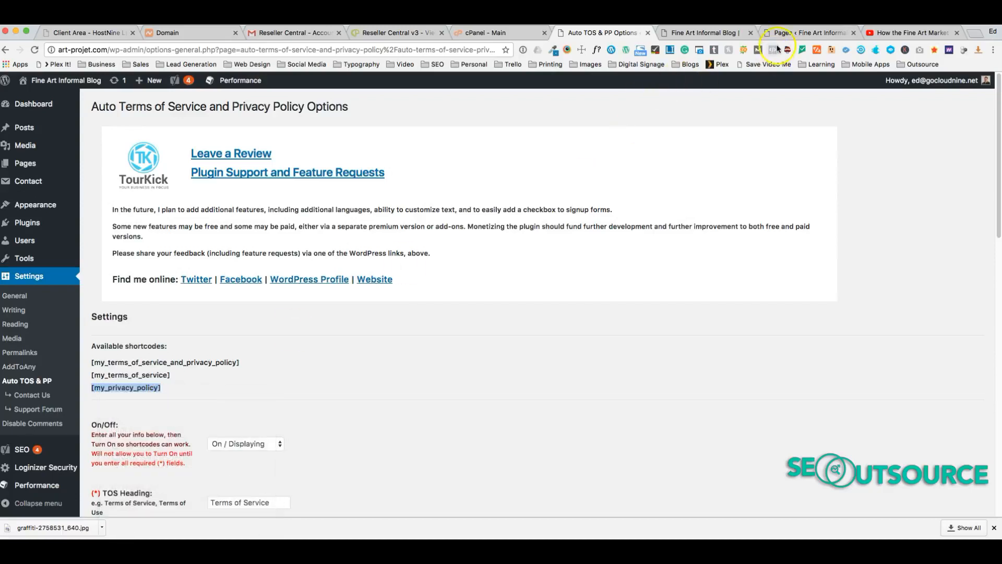
{"action": "left_click", "coordinate": [783, 33]}
{"action": "left_click", "coordinate": [121, 224]}
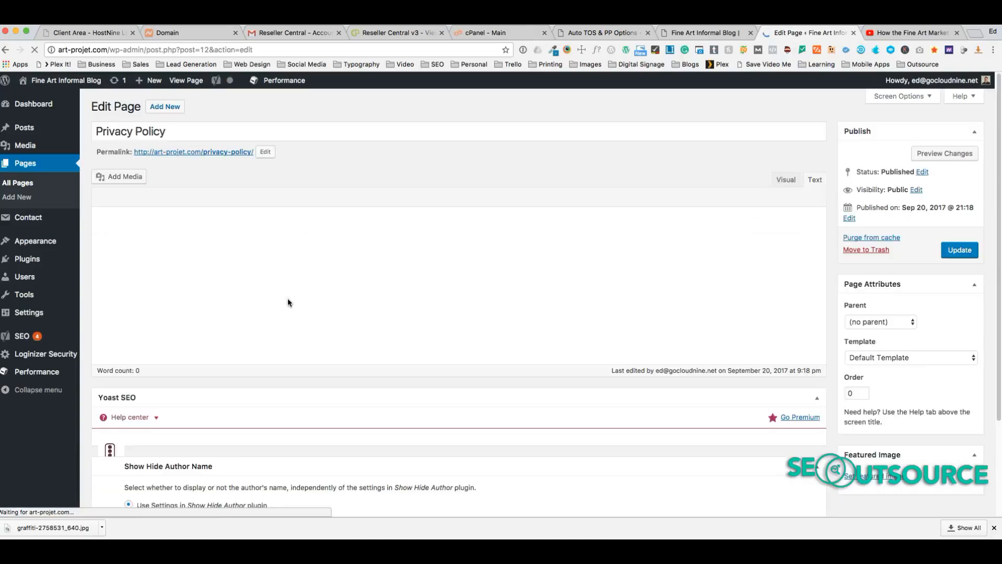
- Paste [my_privacy_policy] into the page body, update it, and view the front page
{"action": "left_click", "coordinate": [149, 240]}
{"action": "right_click", "coordinate": [150, 240]}
{"action": "left_click", "coordinate": [261, 287]}
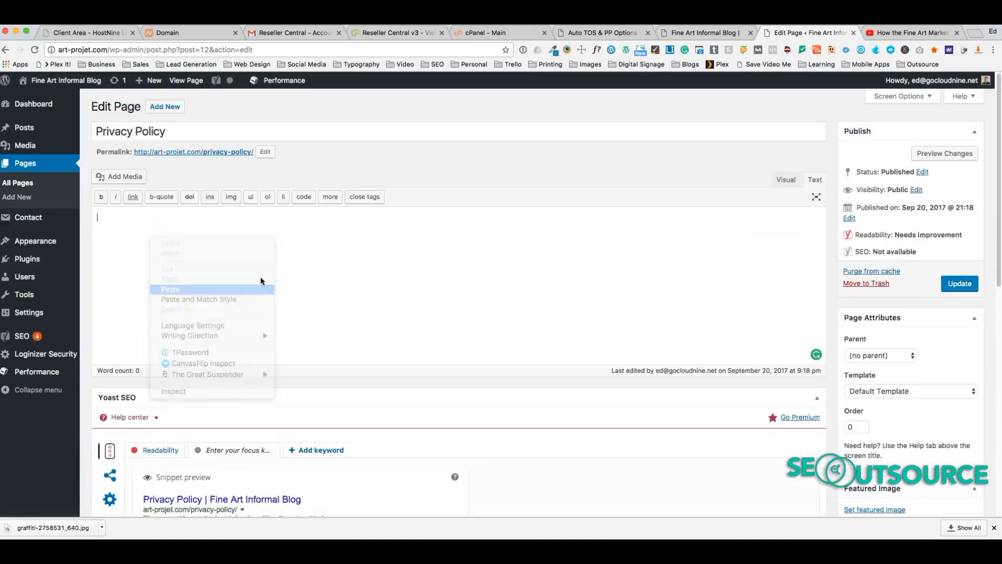
{"action": "left_click", "coordinate": [945, 281]}
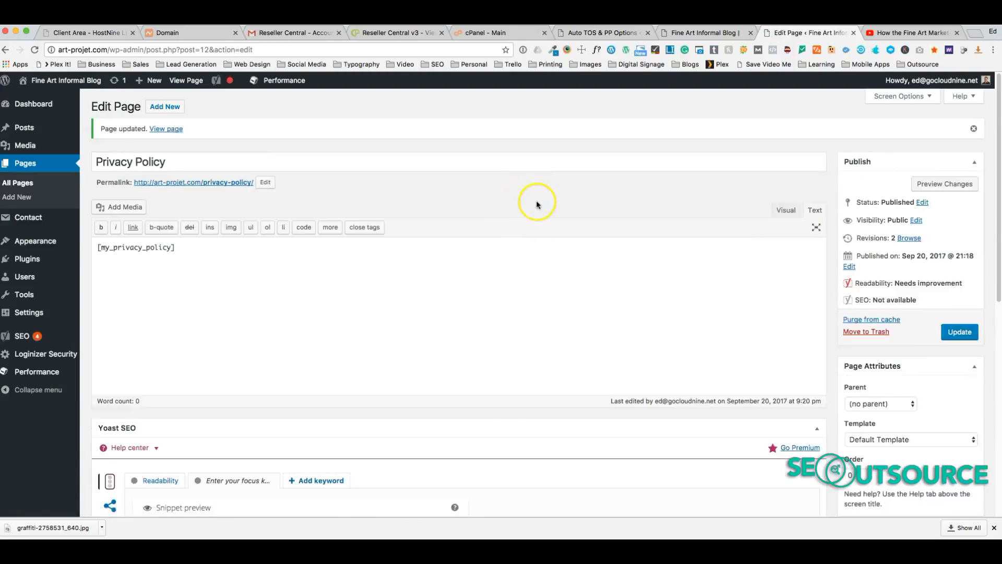
{"action": "left_click", "coordinate": [700, 32]}
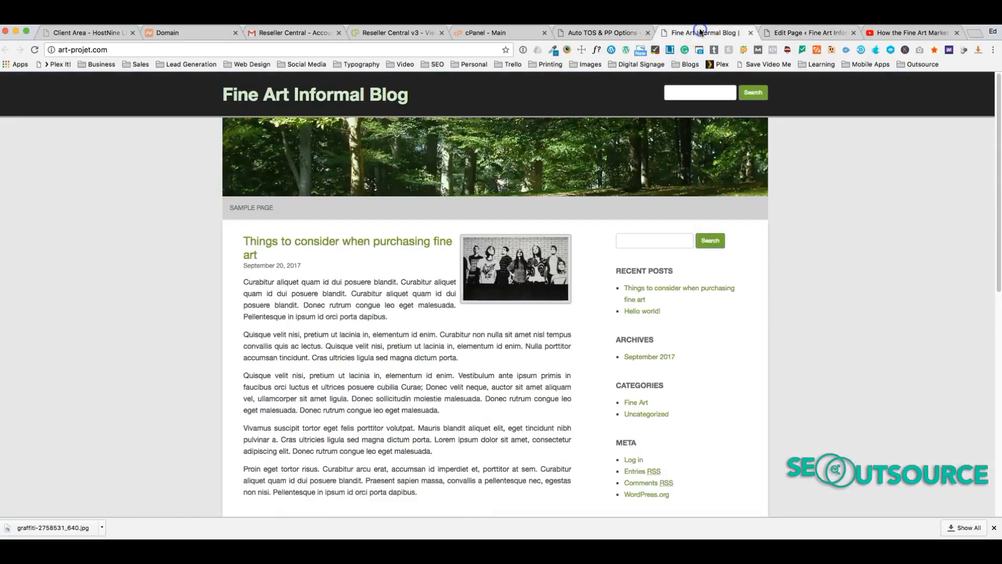
- Copy the Contact form 1 shortcode from the Contact Forms list
{"action": "left_click_drag", "start_coordinate": [620, 34], "coordinate": [729, 32]}
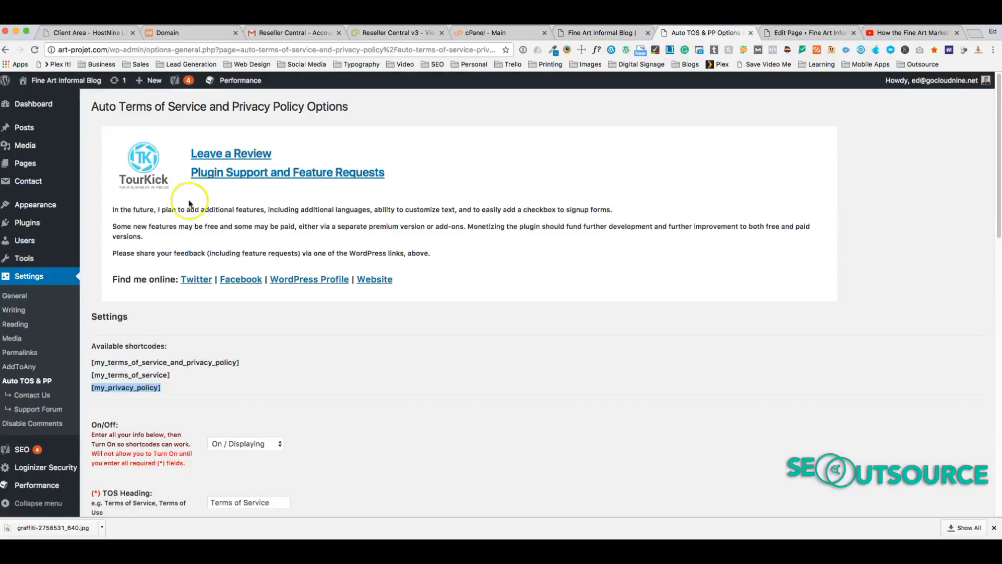
{"action": "left_click", "coordinate": [108, 183]}
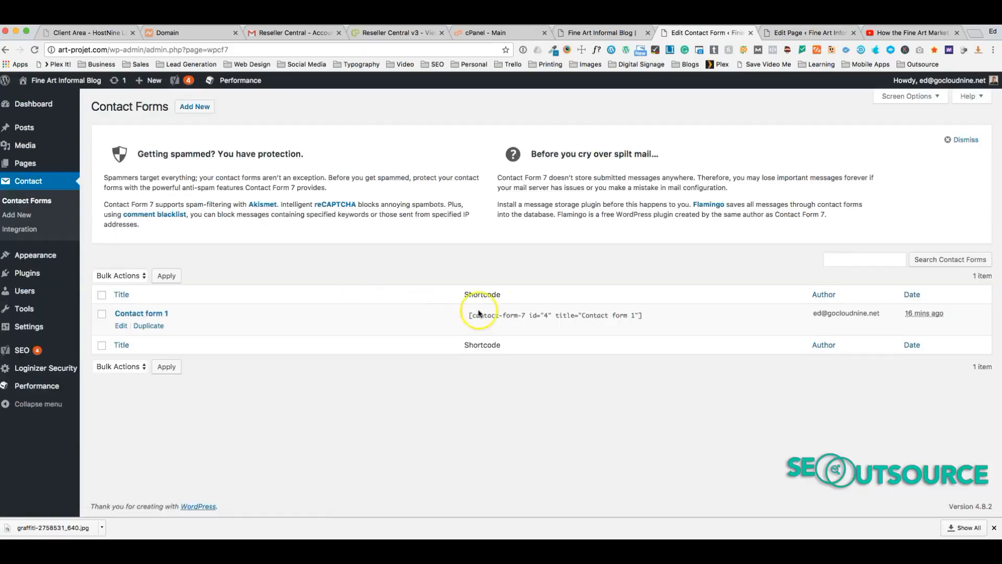
{"action": "left_click", "coordinate": [472, 315]}
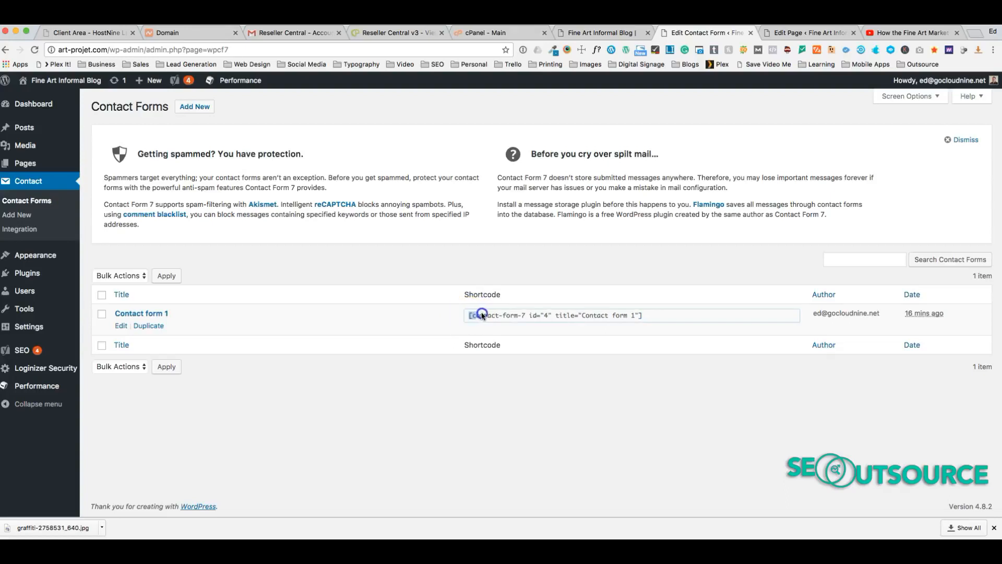
{"action": "left_click", "coordinate": [620, 312]}
{"action": "right_click", "coordinate": [626, 312]}
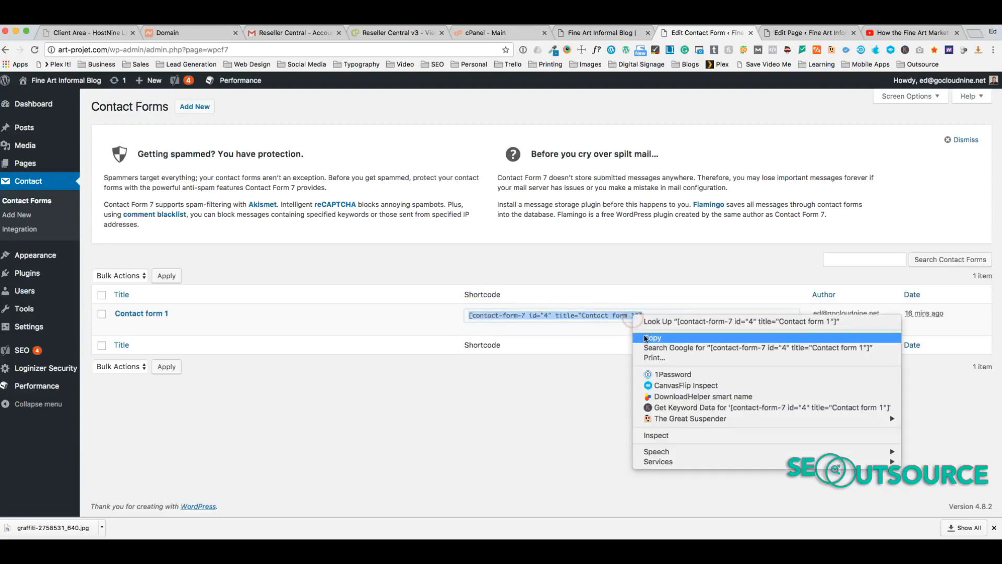
{"action": "left_click", "coordinate": [640, 338]}
- Paste [contact-form-7 id="4" title="Contact form 1"] into the Contact Us page and update it
{"action": "left_click", "coordinate": [812, 33]}
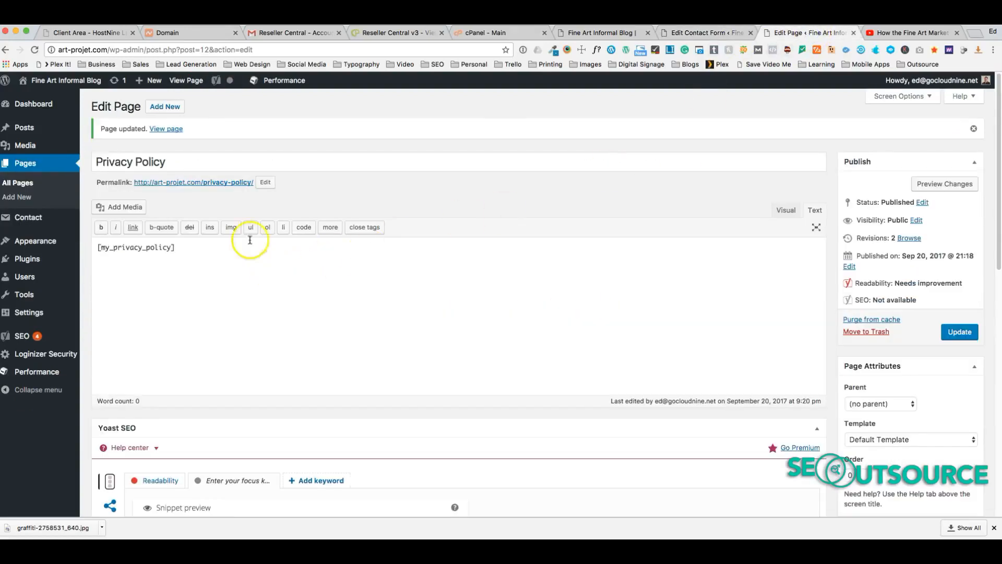
{"action": "left_click", "coordinate": [14, 182]}
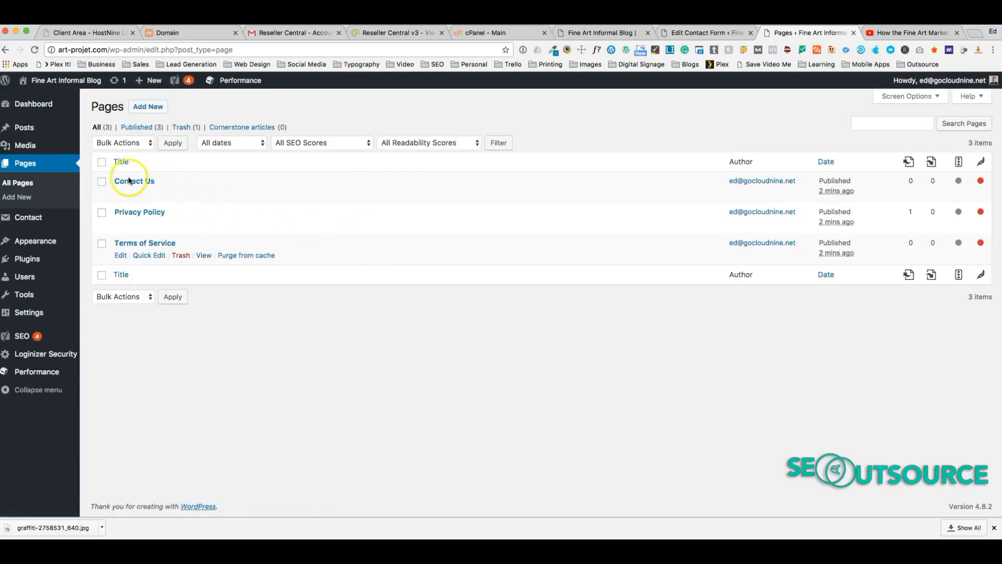
{"action": "left_click", "coordinate": [121, 192]}
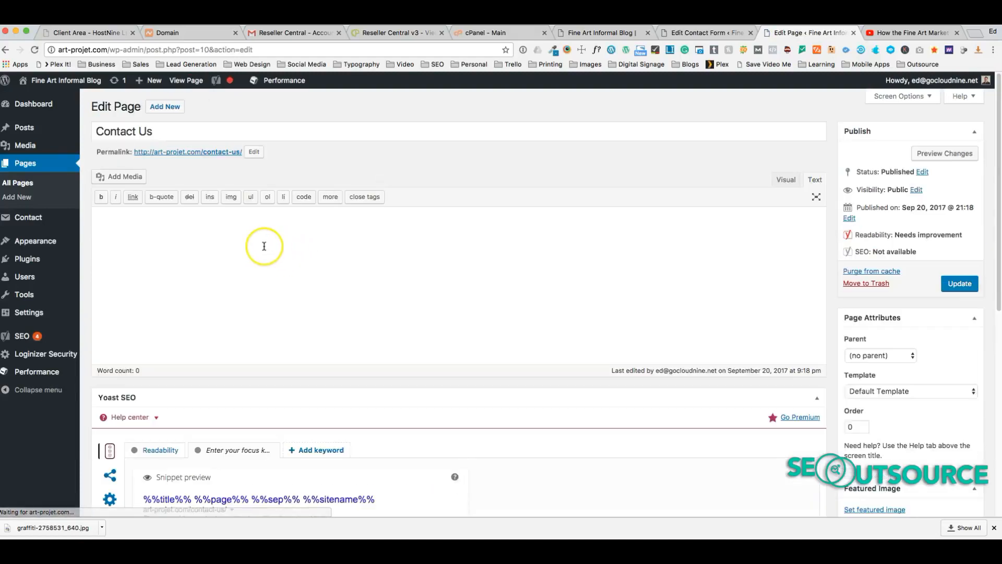
{"action": "left_click", "coordinate": [217, 233]}
{"action": "right_click", "coordinate": [220, 233]}
{"action": "left_click", "coordinate": [253, 287]}
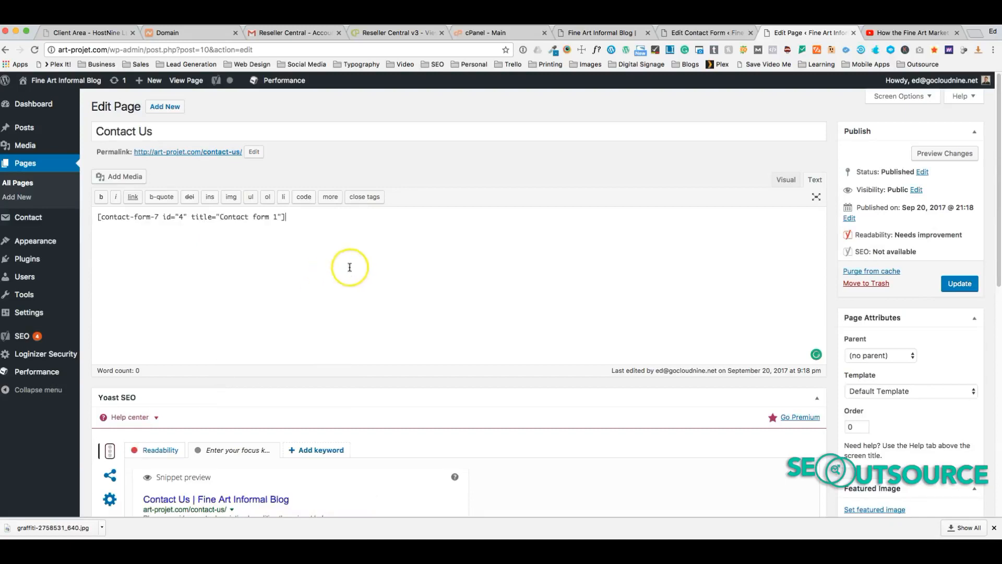
{"action": "left_click", "coordinate": [965, 284]}
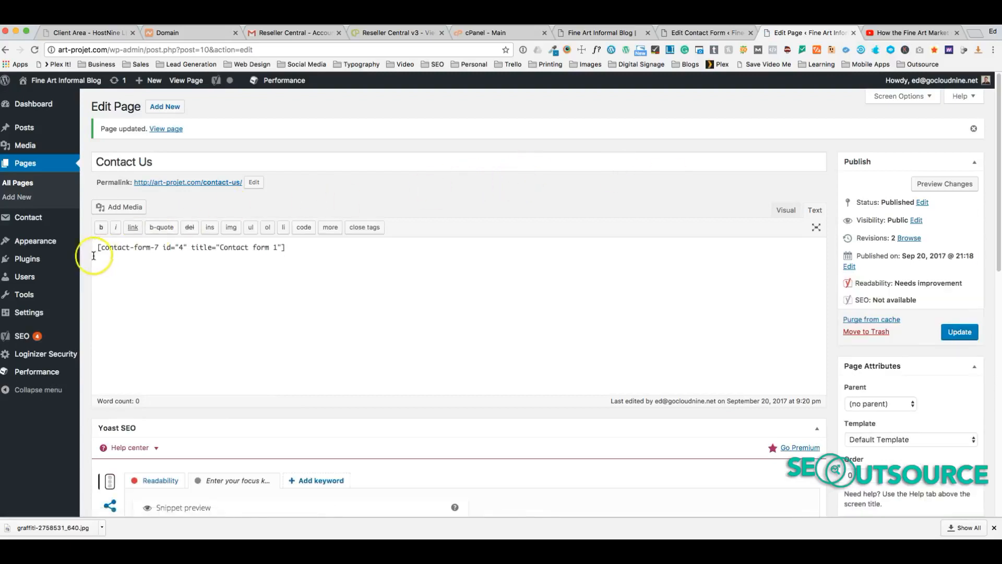
{"action": "mouse_move", "coordinate": [46, 243]}
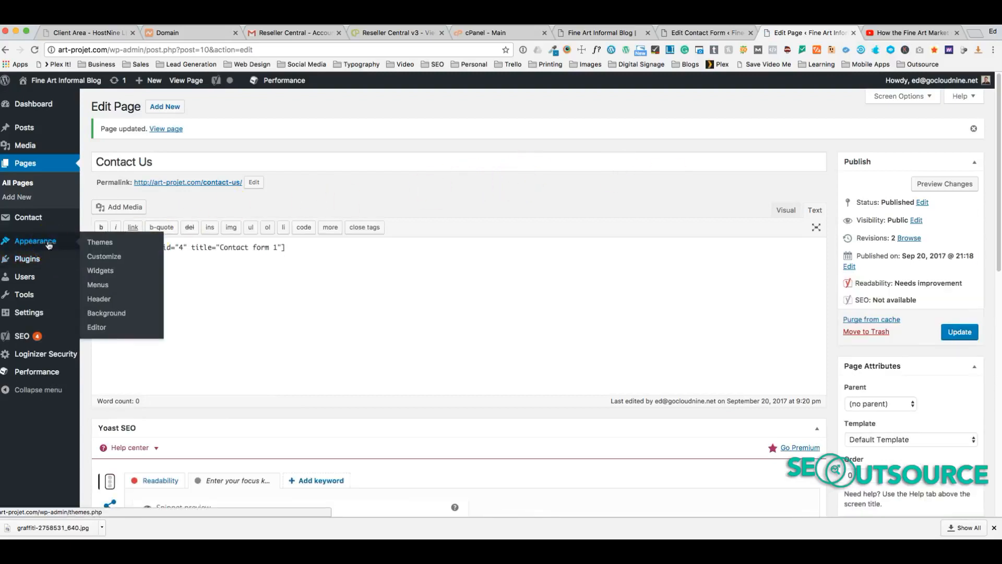
- Create Menu 1 (Home, Contact Us, Privacy Policy, Terms of Service), save it as Primary Menu, then view the blog
{"action": "left_click", "coordinate": [97, 285]}
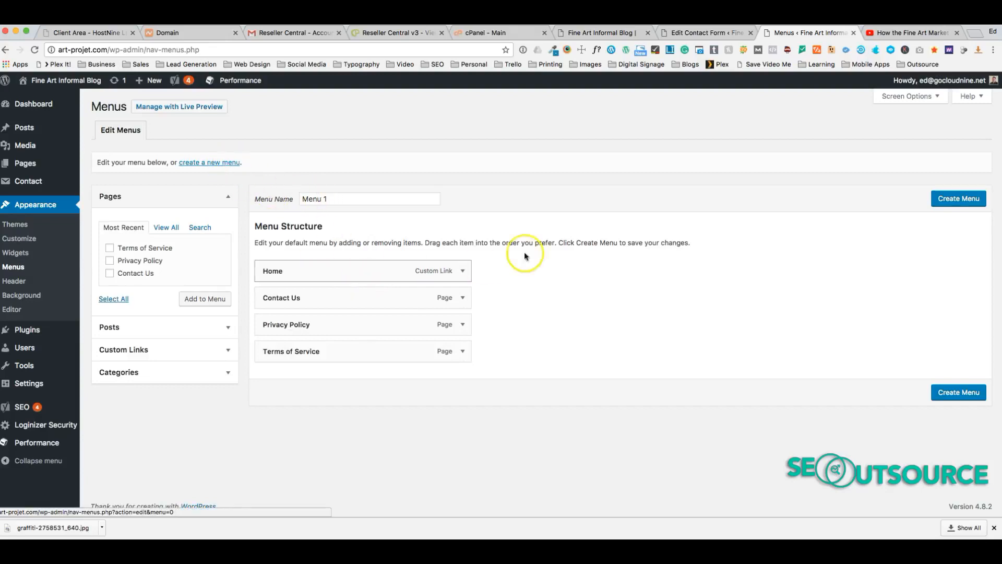
{"action": "left_click", "coordinate": [946, 199]}
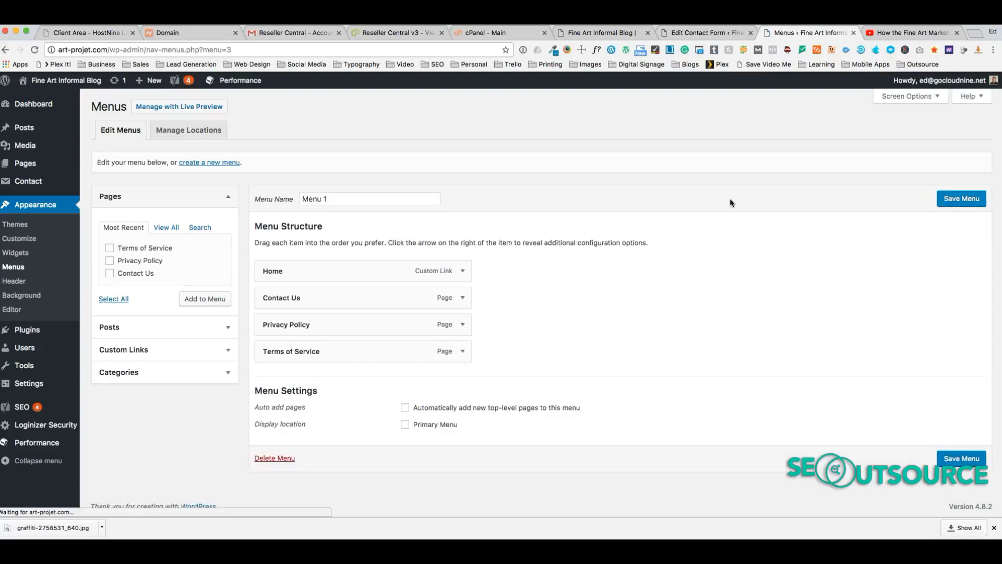
{"action": "left_click", "coordinate": [961, 458]}
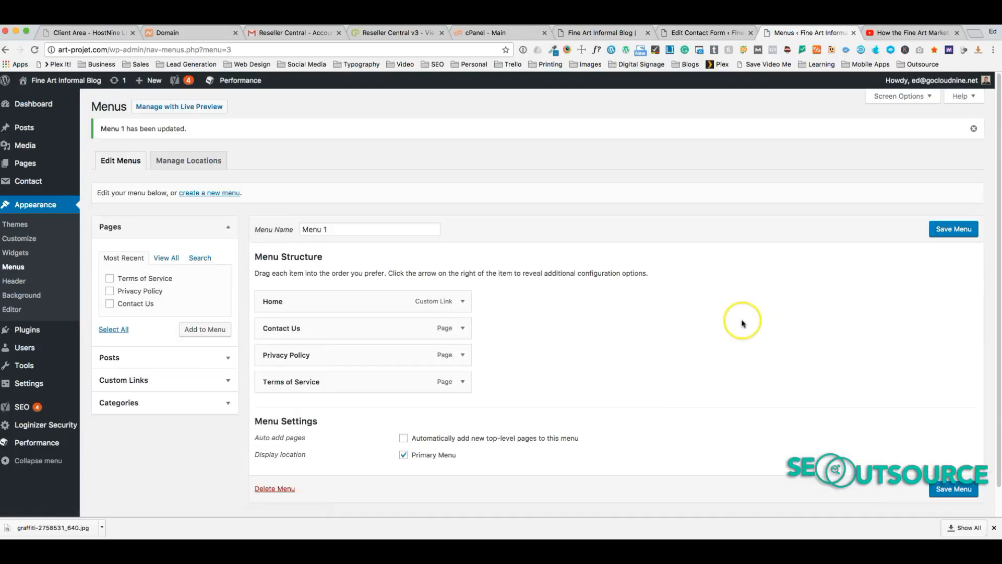
{"action": "left_click", "coordinate": [600, 32]}
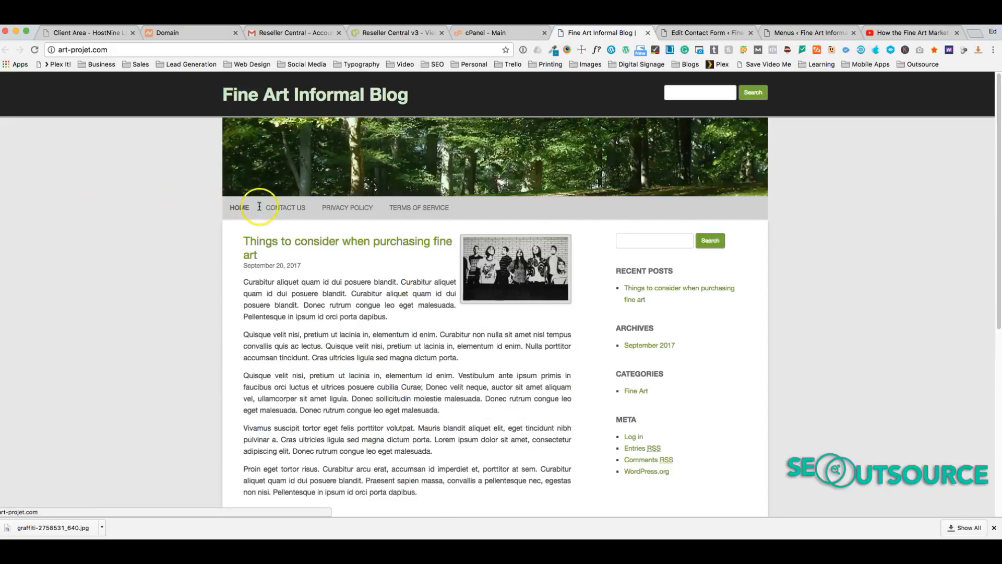
- View the live Contact Us page, then scroll through the Privacy Policy page
{"action": "left_click", "coordinate": [295, 209]}
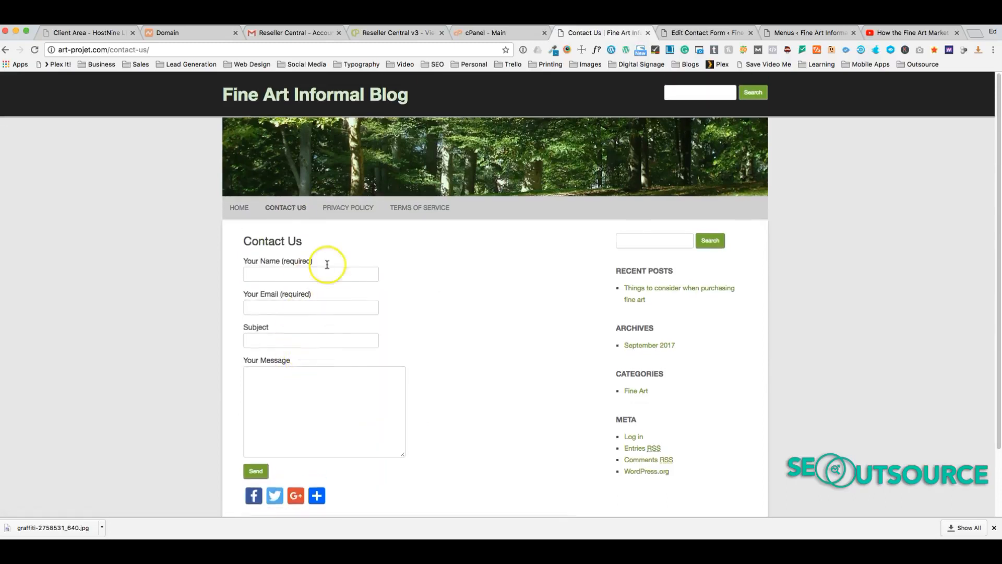
{"action": "left_click", "coordinate": [340, 207]}
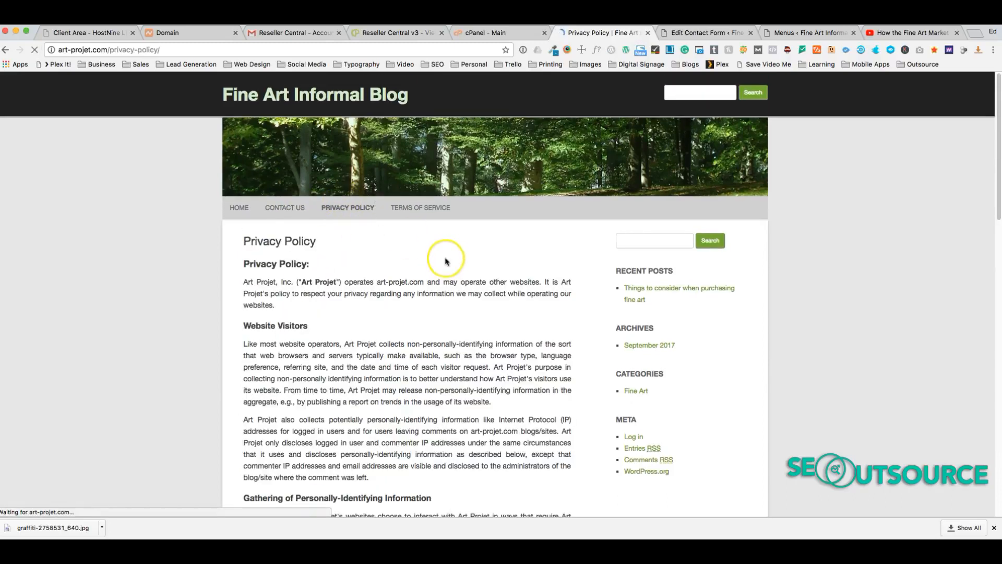
{"action": "scroll", "coordinate": [411, 285], "scroll_direction": "down", "scroll_amount": 2}
{"action": "scroll", "coordinate": [411, 285], "scroll_direction": "down", "scroll_amount": 15}
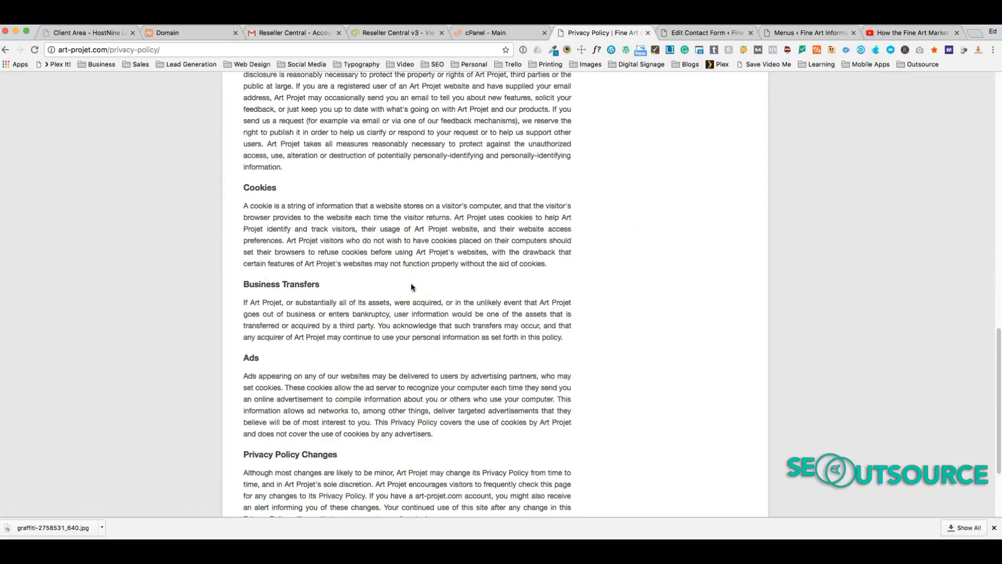
{"action": "scroll", "coordinate": [411, 286], "scroll_direction": "up", "scroll_amount": 12}
{"action": "scroll", "coordinate": [412, 286], "scroll_direction": "up", "scroll_amount": 8}
- Read through the Terms of Service page, return Home, then go back to the Contact Forms admin tab
{"action": "left_click", "coordinate": [421, 207]}
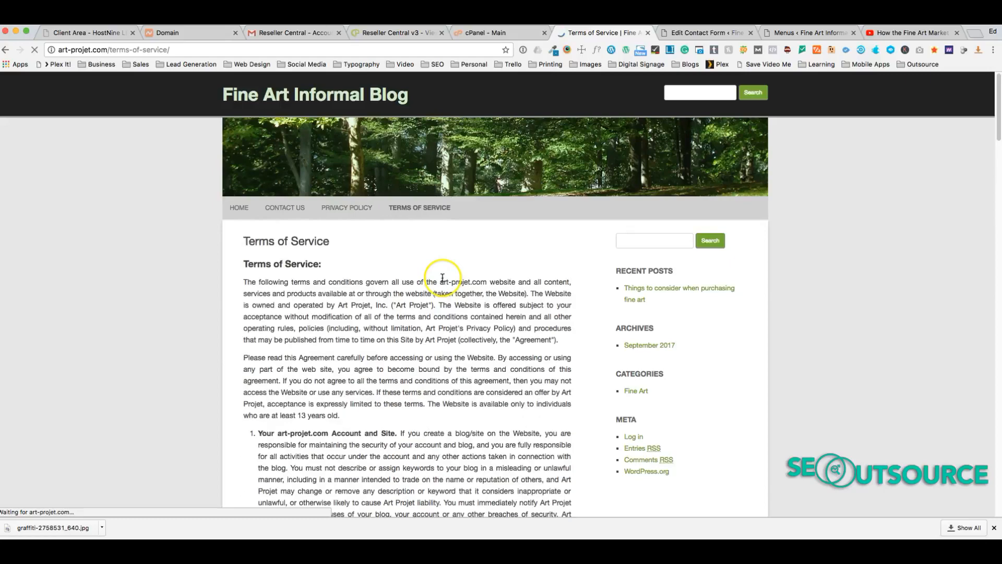
{"action": "scroll", "coordinate": [347, 308], "scroll_direction": "down", "scroll_amount": 5}
{"action": "scroll", "coordinate": [346, 314], "scroll_direction": "down", "scroll_amount": 15}
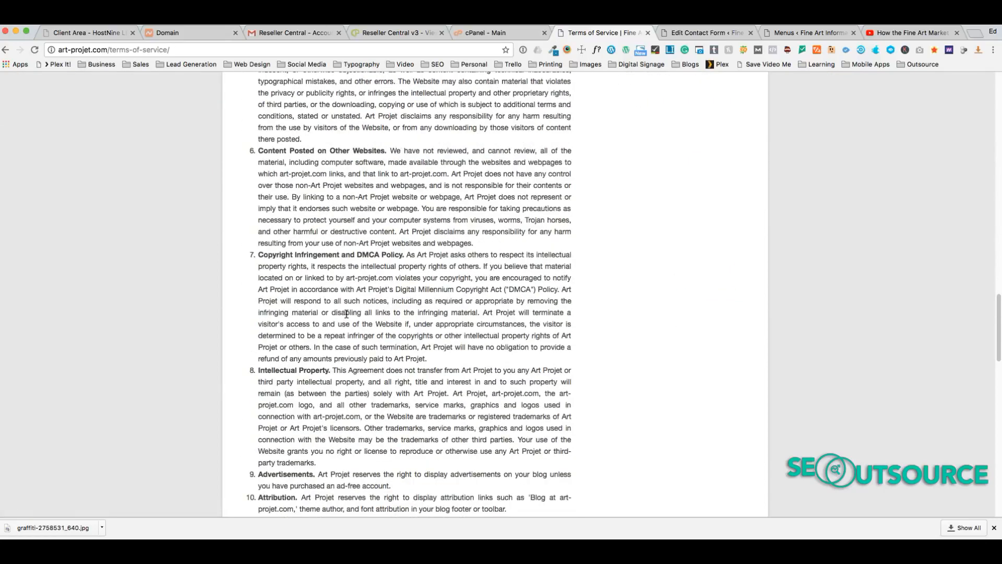
{"action": "scroll", "coordinate": [337, 301], "scroll_direction": "up", "scroll_amount": 15}
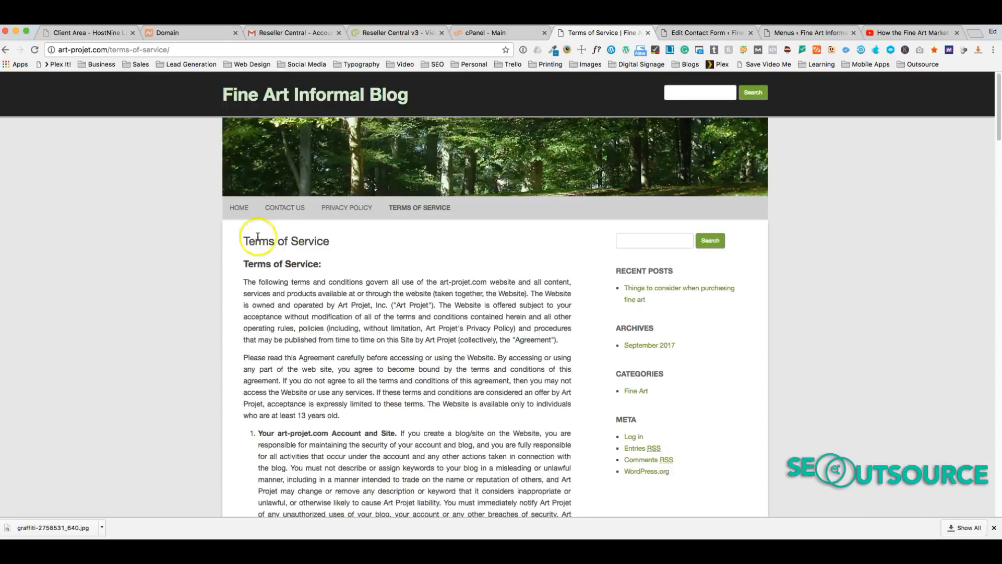
{"action": "left_click", "coordinate": [239, 208]}
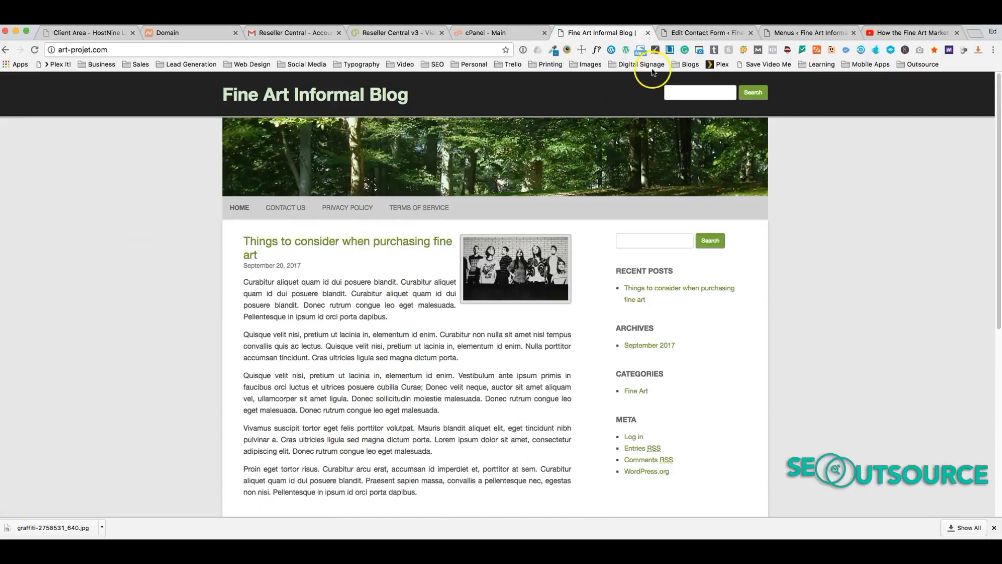
{"action": "left_click", "coordinate": [691, 33]}
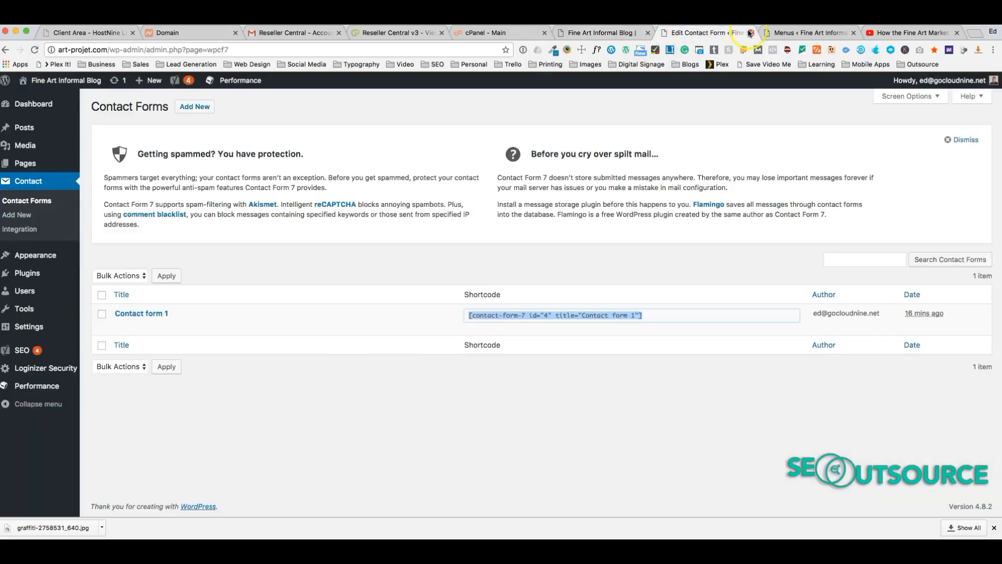
- Delete the Meta and Archives widgets from the Sidebar
{"action": "left_click", "coordinate": [750, 33]}
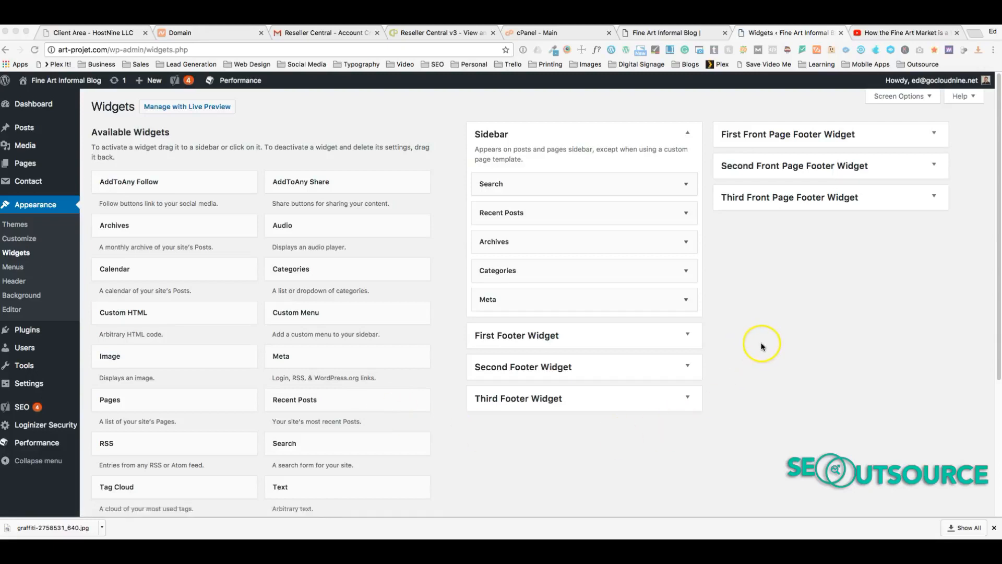
{"action": "left_click", "coordinate": [685, 301]}
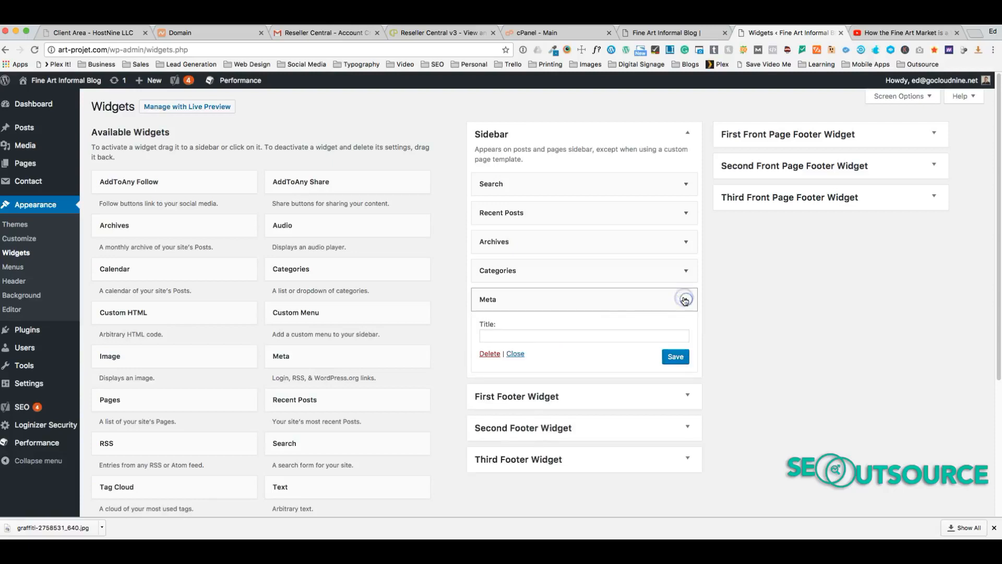
{"action": "left_click", "coordinate": [487, 354]}
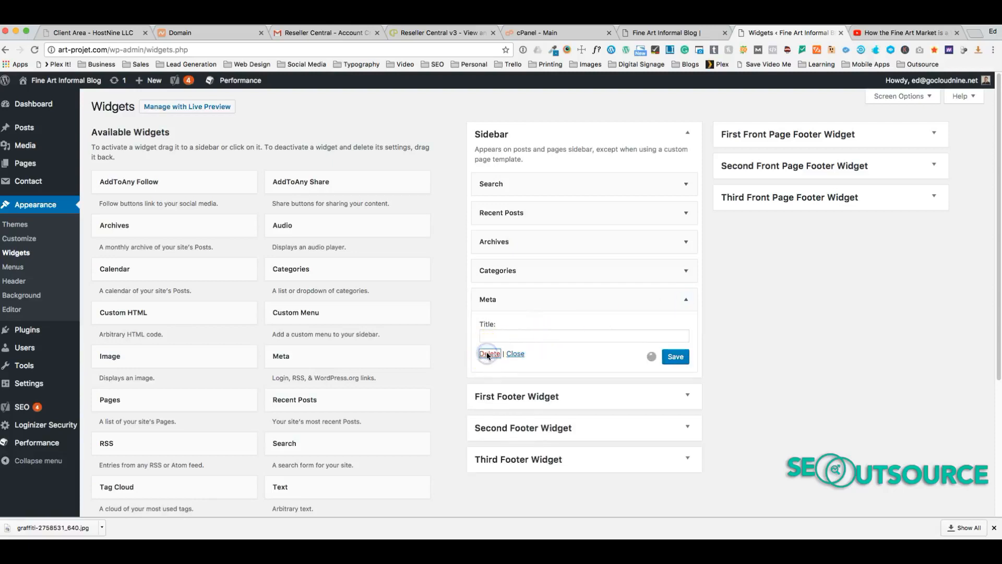
{"action": "left_click", "coordinate": [687, 271]}
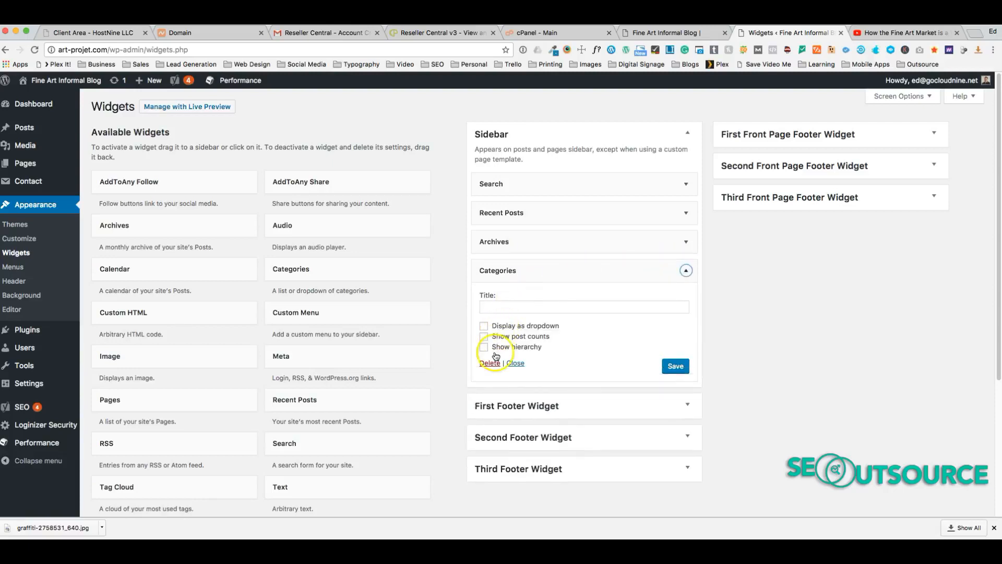
{"action": "left_click", "coordinate": [528, 241]}
{"action": "left_click", "coordinate": [490, 323]}
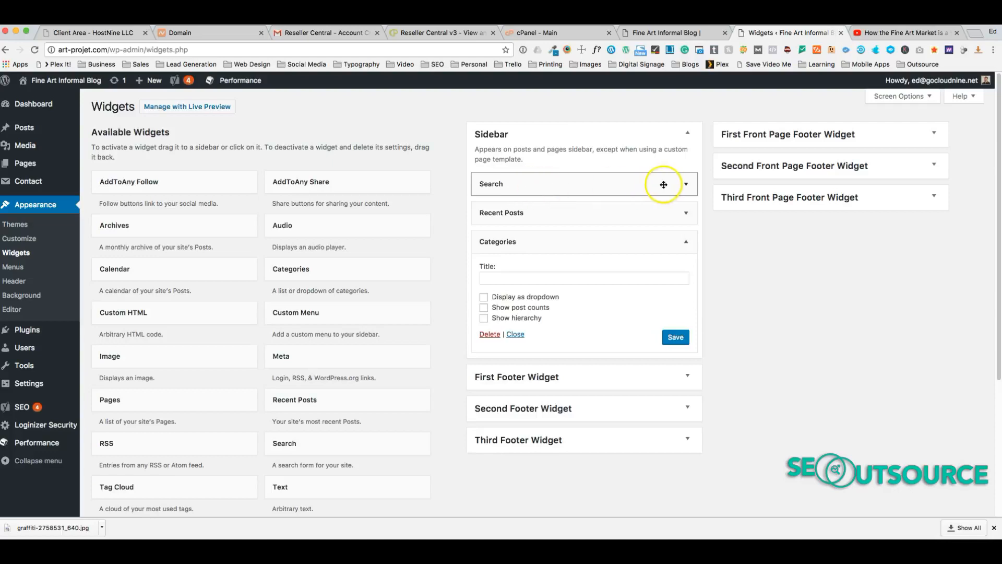
{"action": "left_click", "coordinate": [686, 241]}
- Add AddToAny Share below Categories and Calendar below Search in the Sidebar, and save
{"action": "left_click_drag", "start_coordinate": [325, 186], "coordinate": [578, 271]}
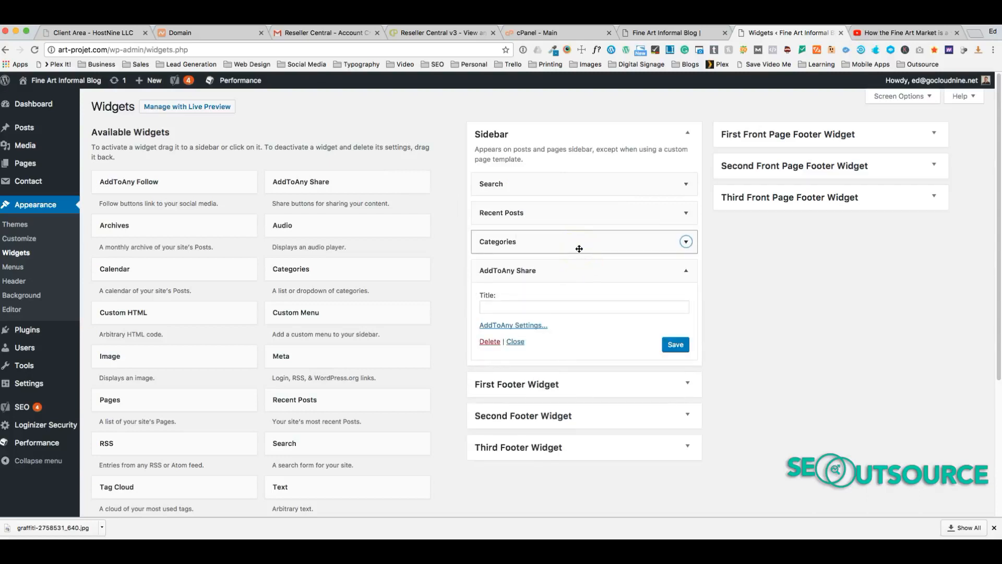
{"action": "left_click_drag", "start_coordinate": [162, 264], "coordinate": [558, 202]}
{"action": "left_click", "coordinate": [675, 270]}
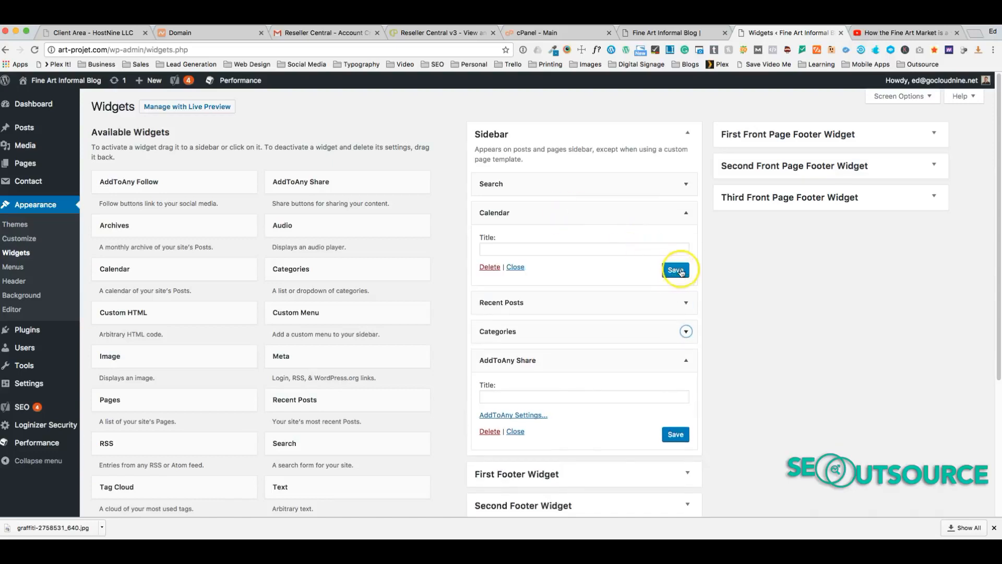
{"action": "left_click", "coordinate": [636, 219]}
{"action": "left_click", "coordinate": [600, 270]}
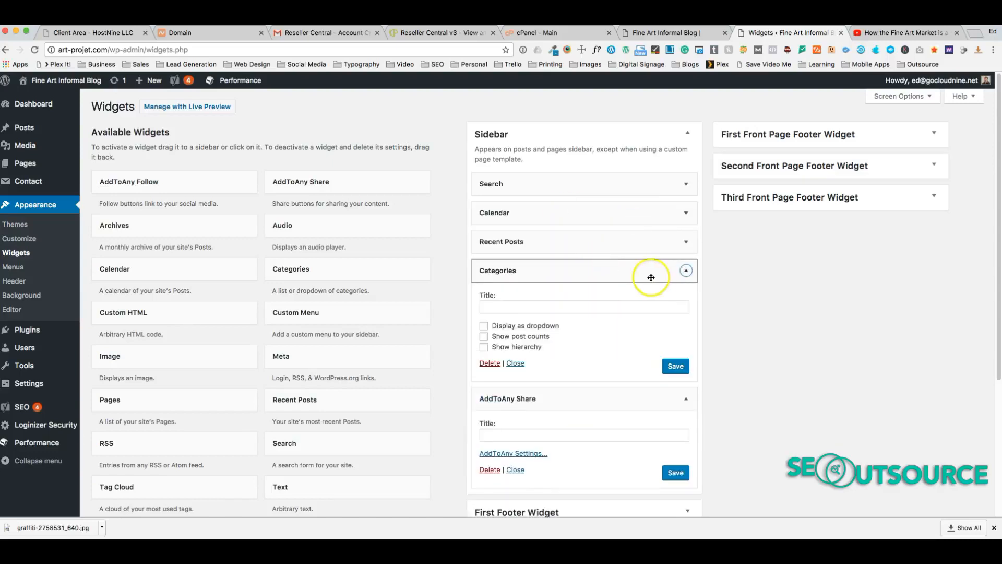
{"action": "left_click", "coordinate": [585, 273]}
{"action": "left_click", "coordinate": [558, 301]}
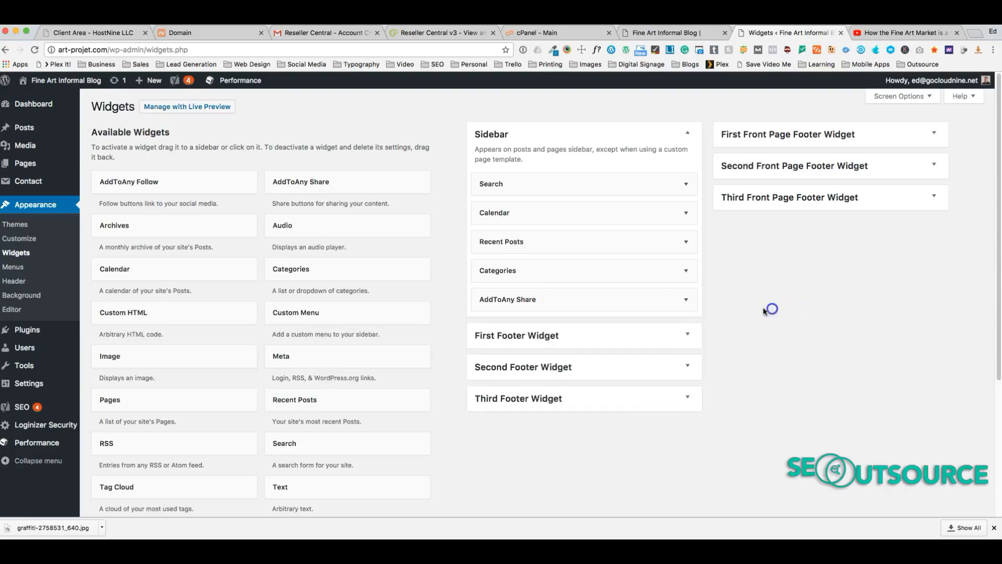
{"action": "scroll", "coordinate": [763, 312], "scroll_direction": "down", "scroll_amount": 5}
{"action": "scroll", "coordinate": [760, 312], "scroll_direction": "up", "scroll_amount": 5}
- Reload the live blog to check the new sidebar, then return to the Widgets screen
{"action": "left_click", "coordinate": [671, 33]}
{"action": "left_click", "coordinate": [424, 250]}
{"action": "left_click", "coordinate": [34, 50]}
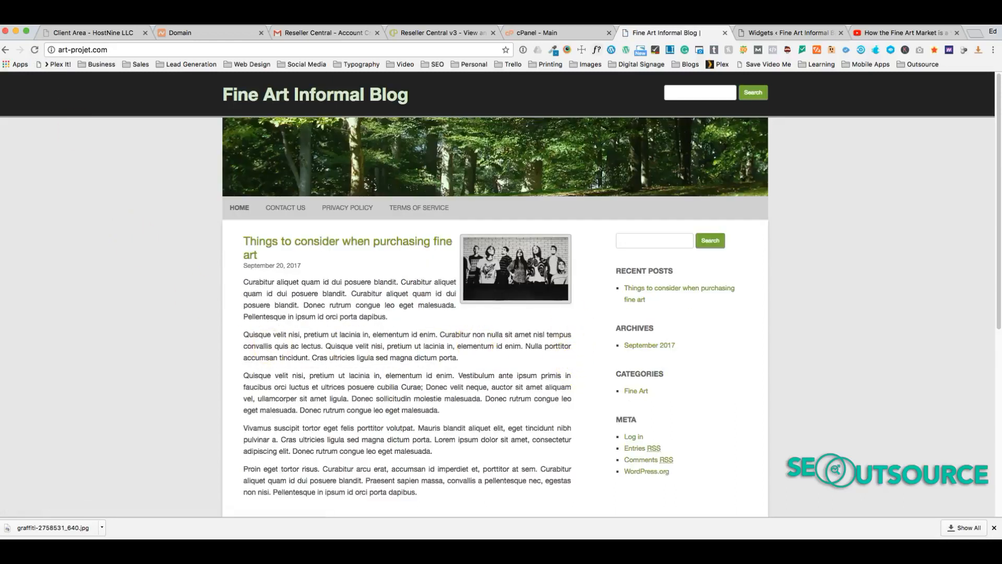
{"action": "left_click", "coordinate": [771, 30]}
- Open the Performance plugin's upgrade page
{"action": "scroll", "coordinate": [804, 227], "scroll_direction": "down", "scroll_amount": 3}
{"action": "scroll", "coordinate": [805, 229], "scroll_direction": "up", "scroll_amount": 3}
{"action": "mouse_move", "coordinate": [241, 84]}
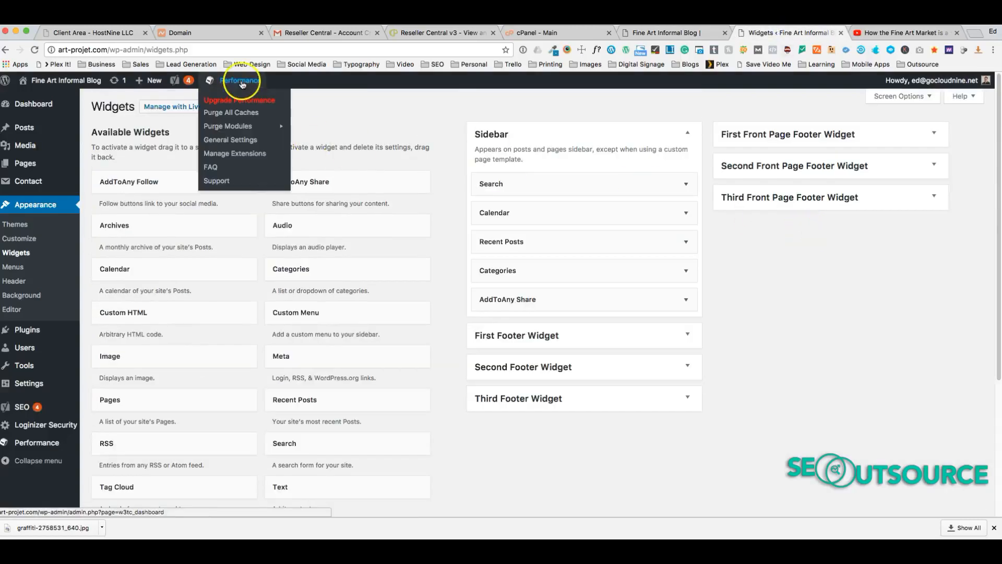
{"action": "left_click", "coordinate": [222, 99]}
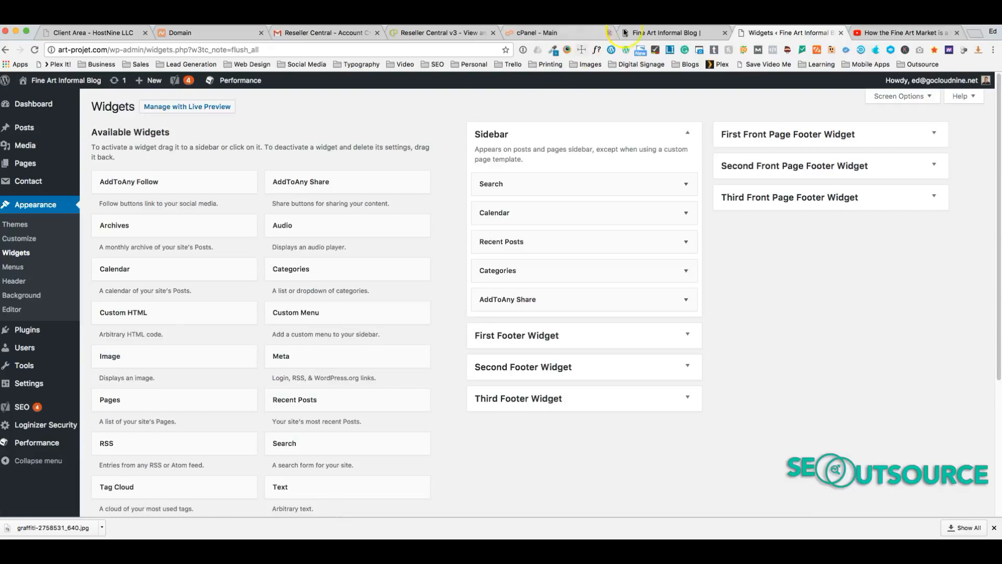
- Reload and review the live blog front page, then return to the Widgets admin page
{"action": "left_click", "coordinate": [665, 33]}
{"action": "left_click", "coordinate": [35, 49]}
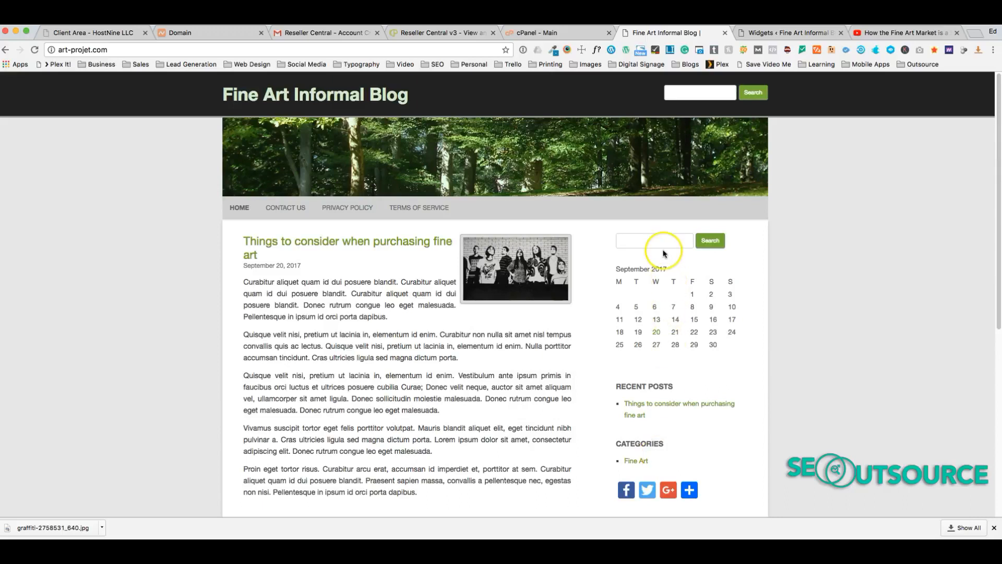
{"action": "scroll", "coordinate": [668, 438], "scroll_direction": "down", "scroll_amount": 5}
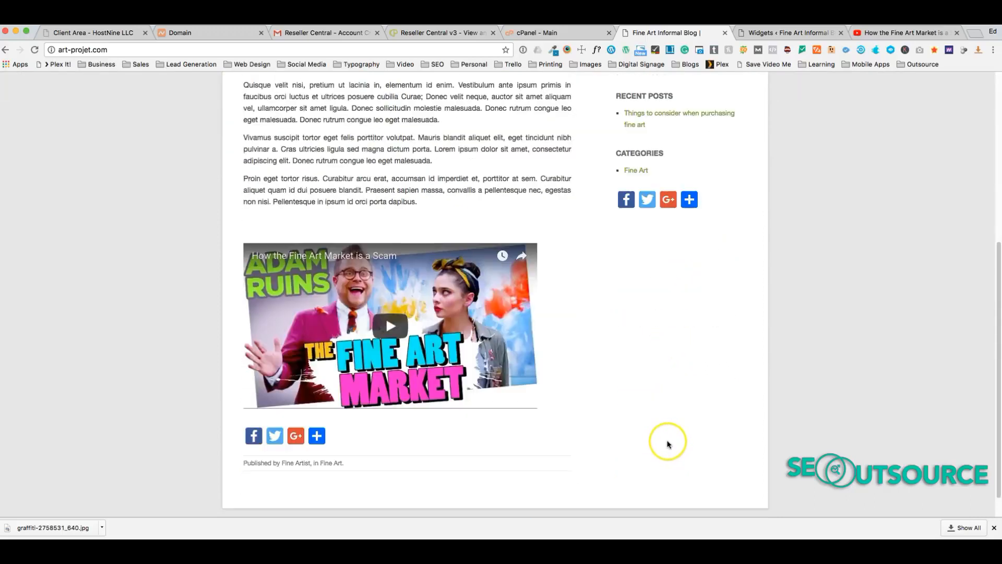
{"action": "scroll", "coordinate": [668, 441], "scroll_direction": "up", "scroll_amount": 6}
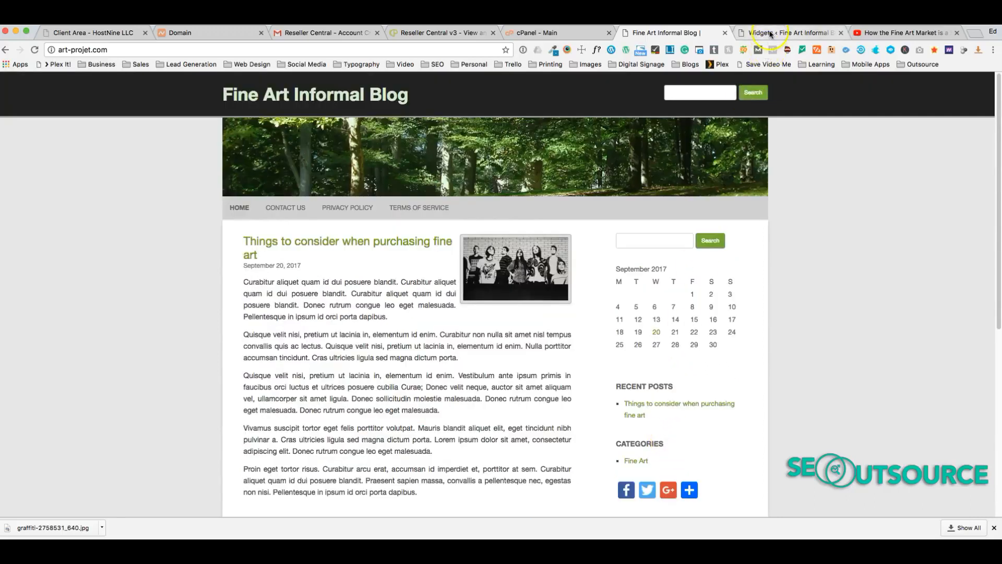
{"action": "left_click", "coordinate": [766, 33]}
- Purge all of the site's caches from the Performance menu
{"action": "mouse_move", "coordinate": [241, 85]}
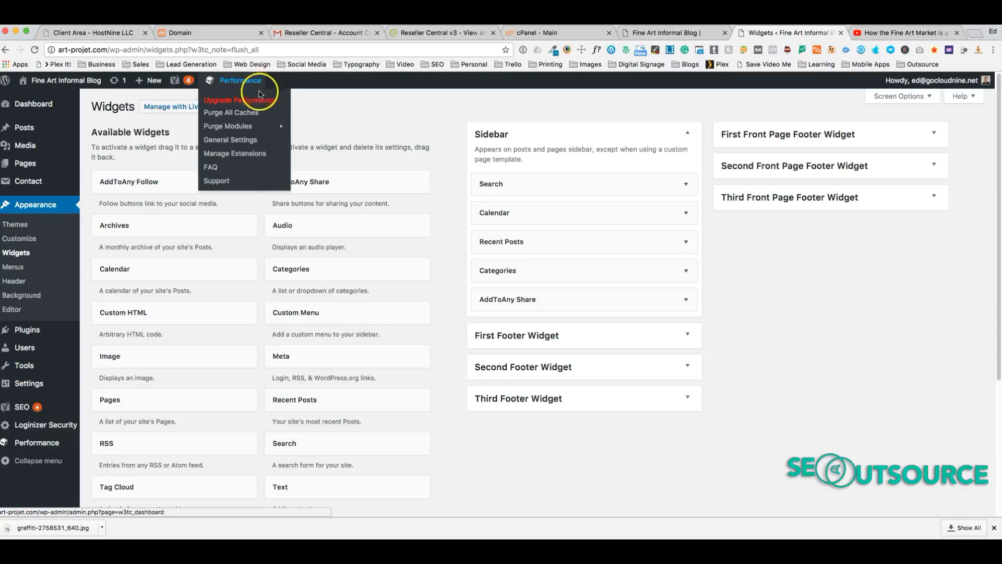
{"action": "left_click", "coordinate": [239, 115]}
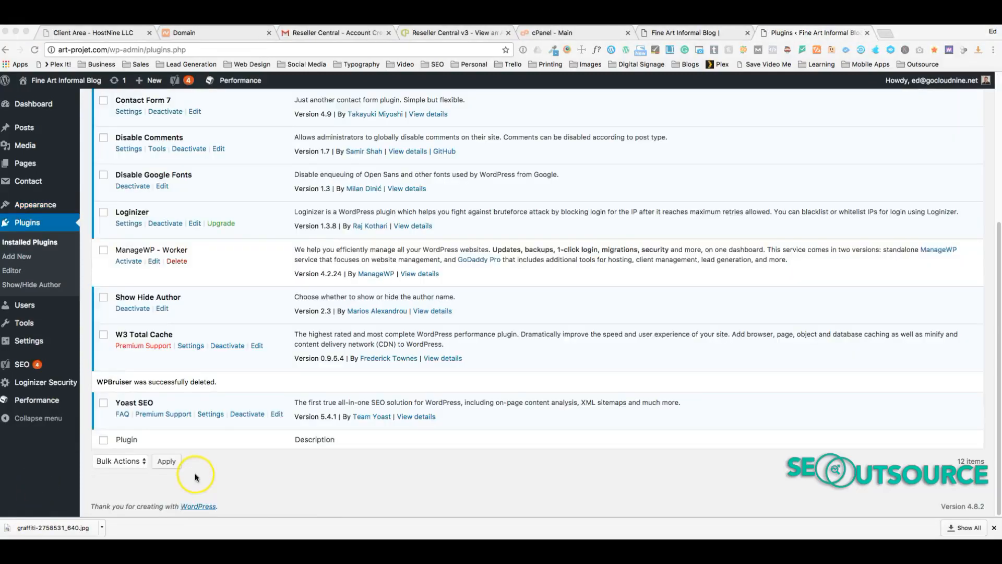
{"action": "scroll", "coordinate": [195, 473], "scroll_direction": "up", "scroll_amount": 5}
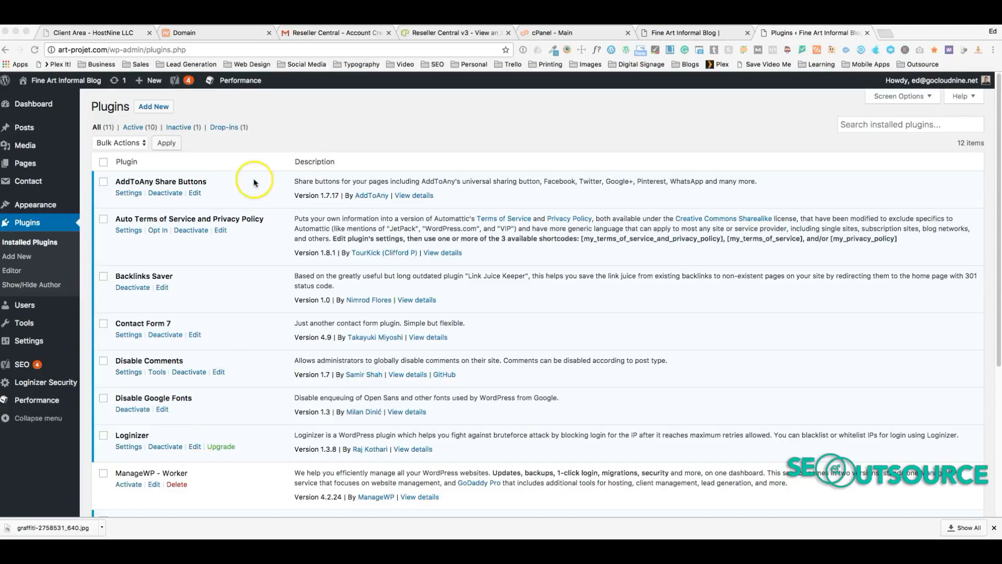
- Search Add Plugins for 'wp drui' and install the WPBruiser anti-spam plugin
{"action": "left_click", "coordinate": [153, 106]}
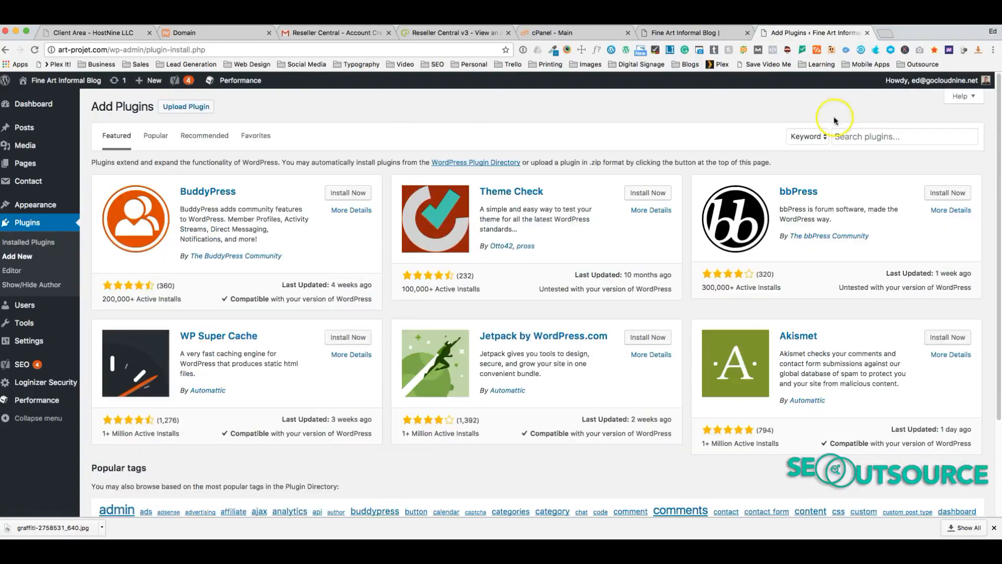
{"action": "left_click", "coordinate": [860, 136]}
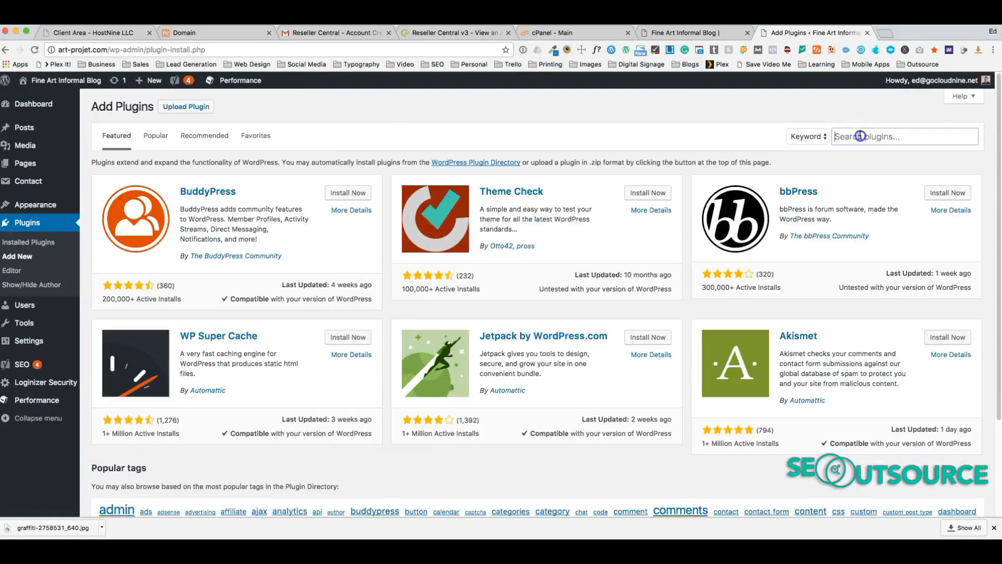
{"action": "type", "text": "wp "}
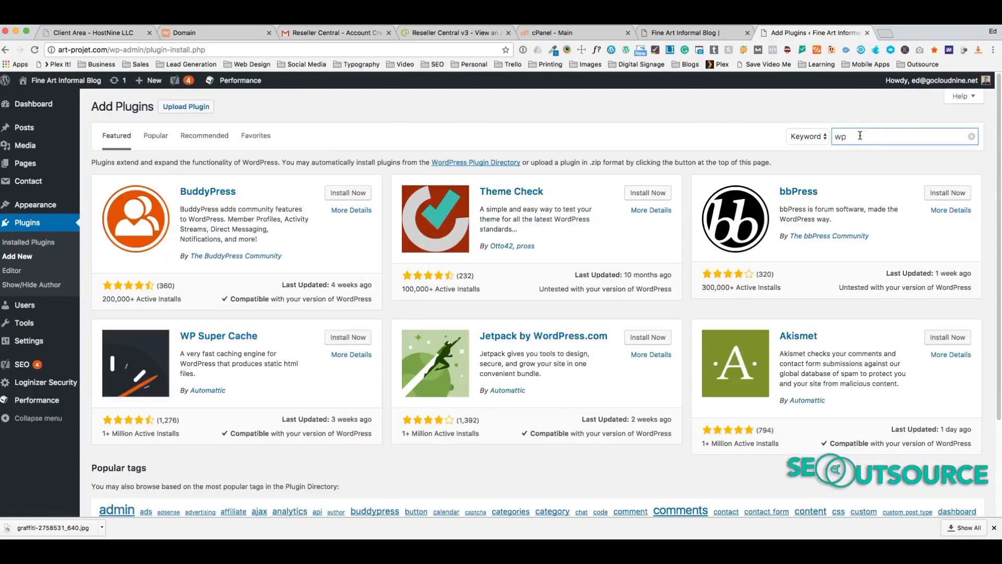
{"action": "type", "text": "drui"}
{"action": "left_click", "coordinate": [859, 136]}
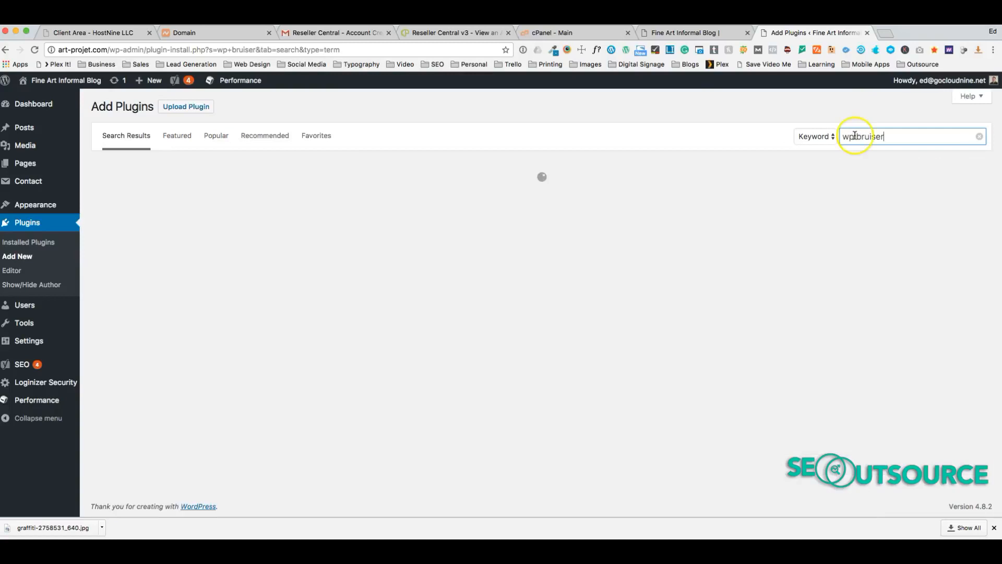
{"action": "left_click", "coordinate": [340, 196]}
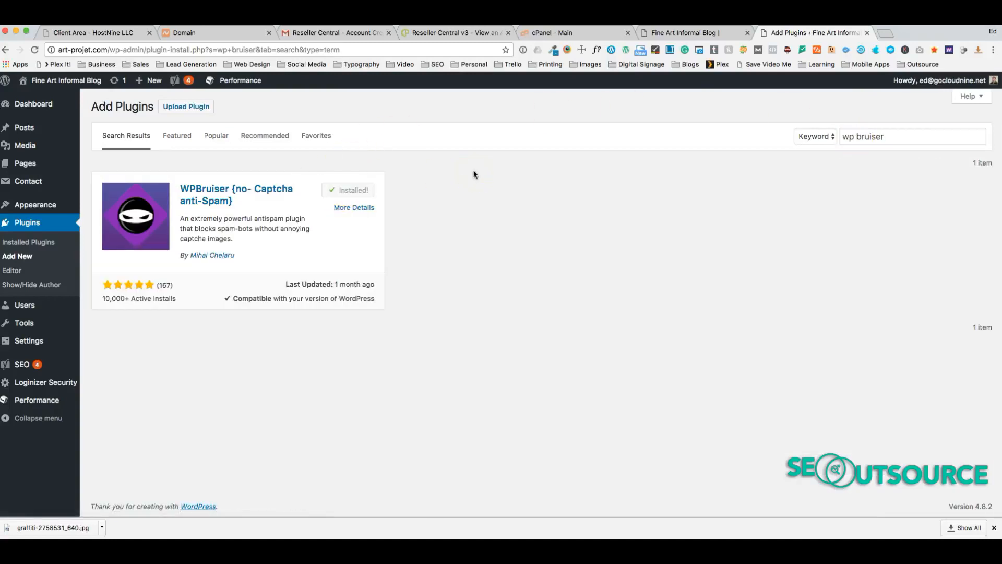
{"action": "left_click", "coordinate": [335, 134]}
- Open Upload Plugin and browse Downloads for xml-sitemaps-for-videos.2.6.1.zip, but cancel without choosing it
{"action": "left_click", "coordinate": [191, 107]}
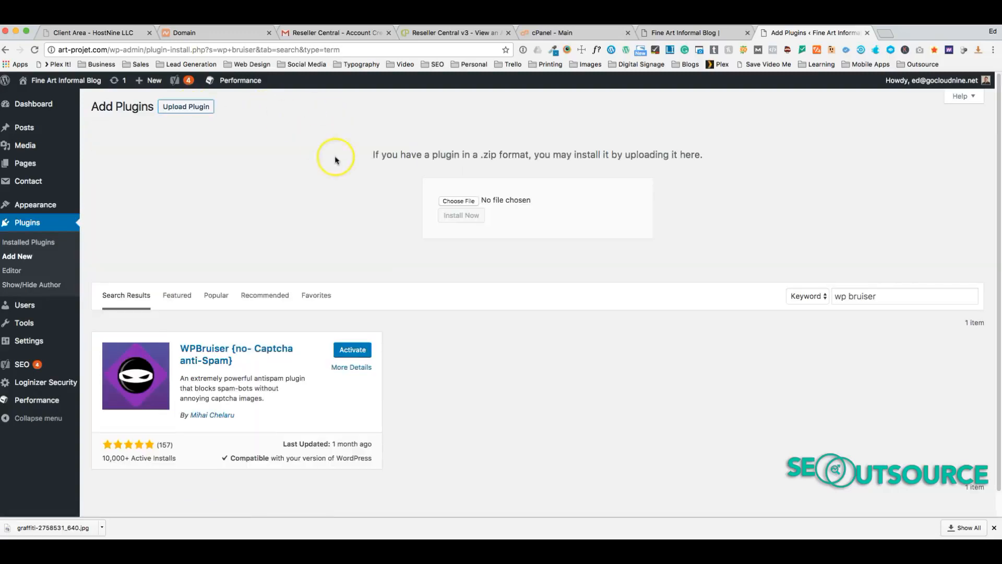
{"action": "left_click", "coordinate": [452, 201]}
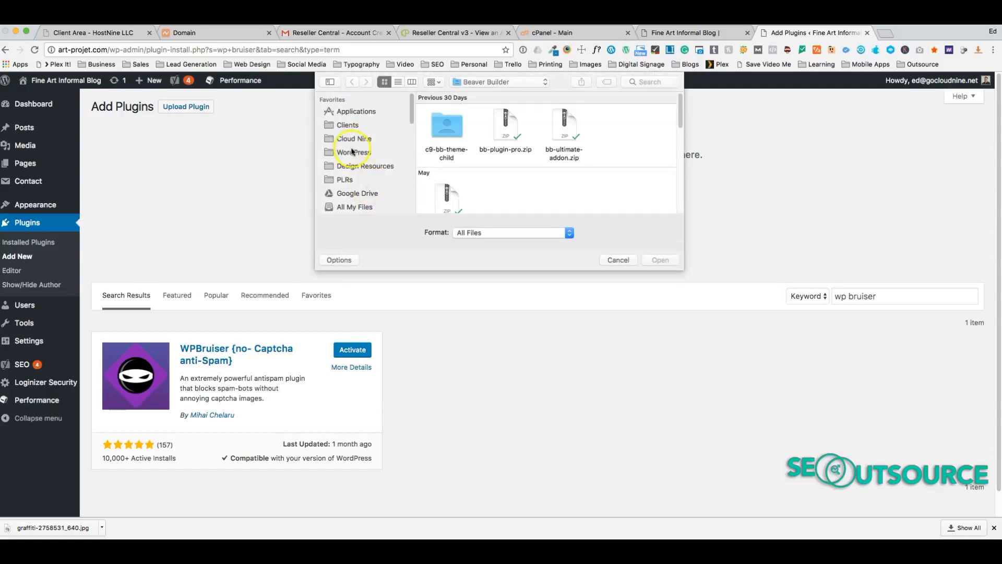
{"action": "scroll", "coordinate": [359, 151], "scroll_direction": "down", "scroll_amount": 5}
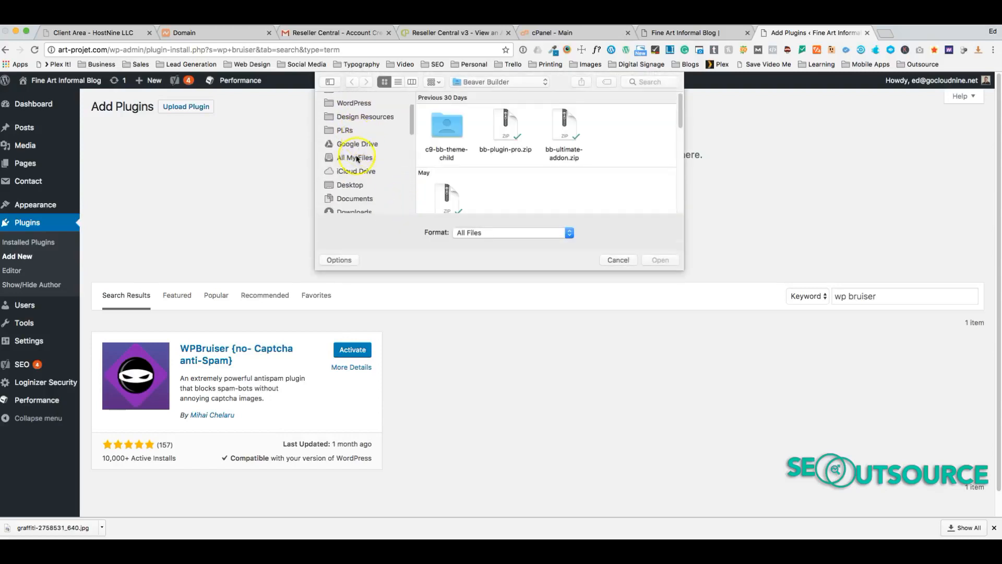
{"action": "left_click", "coordinate": [351, 186]}
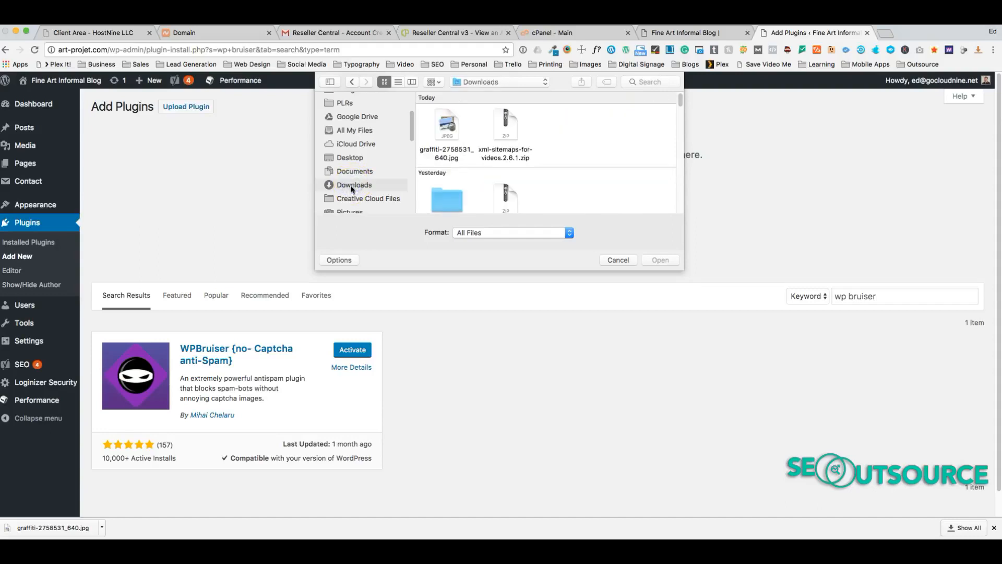
{"action": "left_click", "coordinate": [506, 121]}
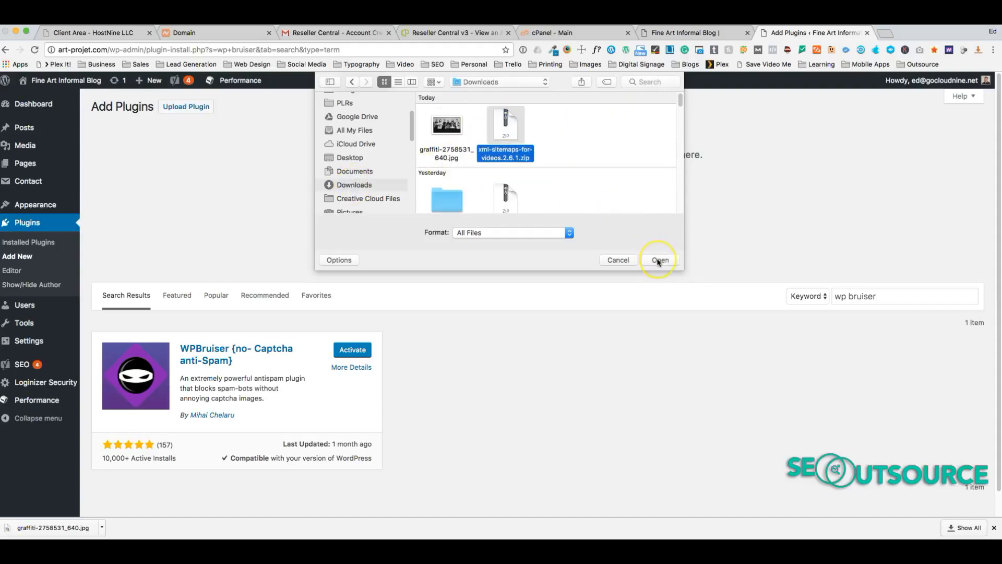
{"action": "left_click", "coordinate": [620, 259]}
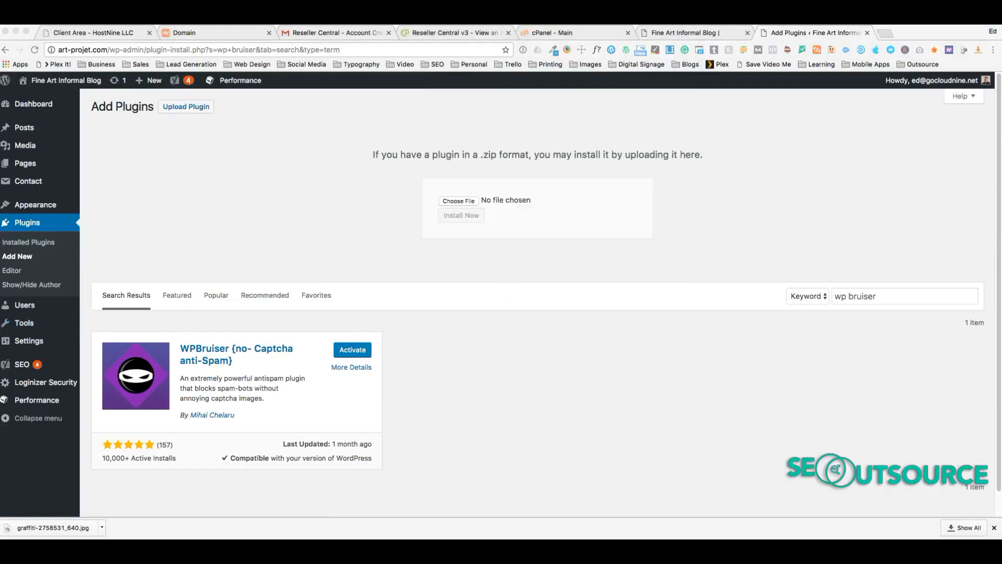
{"action": "left_click", "coordinate": [885, 31]}
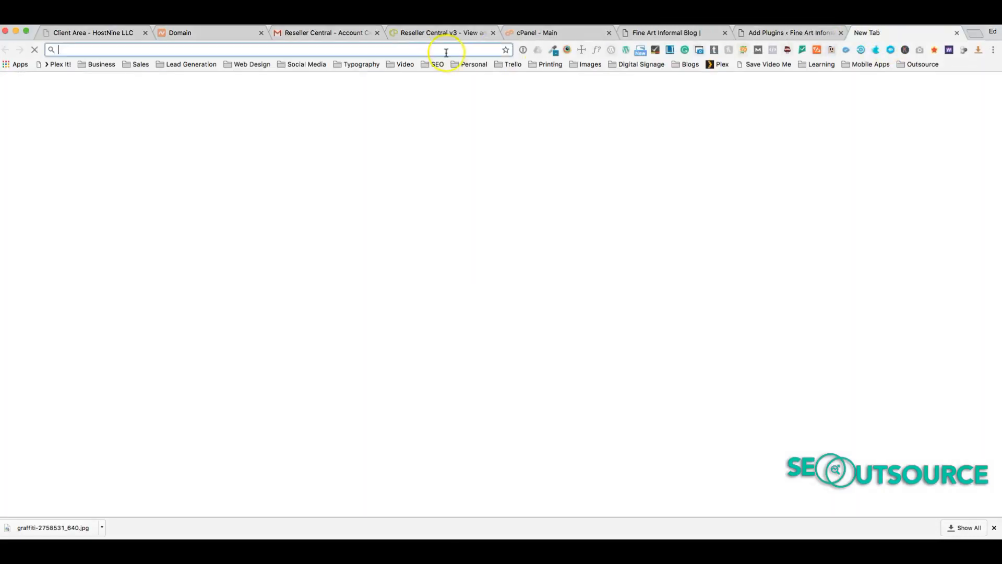
- Load the copied wordpress.org plugin address and download the Google XML Sitemap for Videos zip
{"action": "right_click", "coordinate": [437, 50]}
{"action": "left_click", "coordinate": [452, 85]}
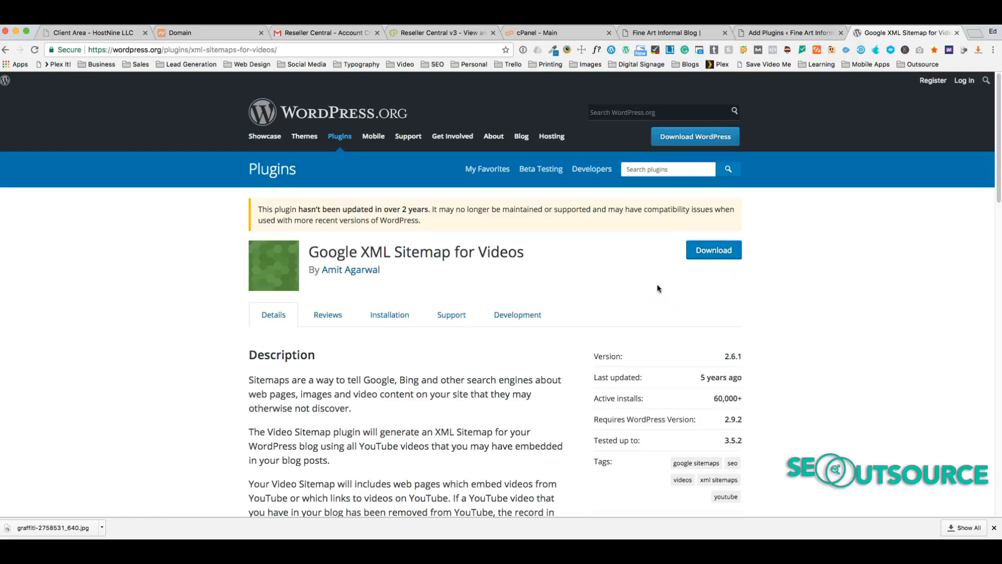
{"action": "left_click", "coordinate": [714, 250]}
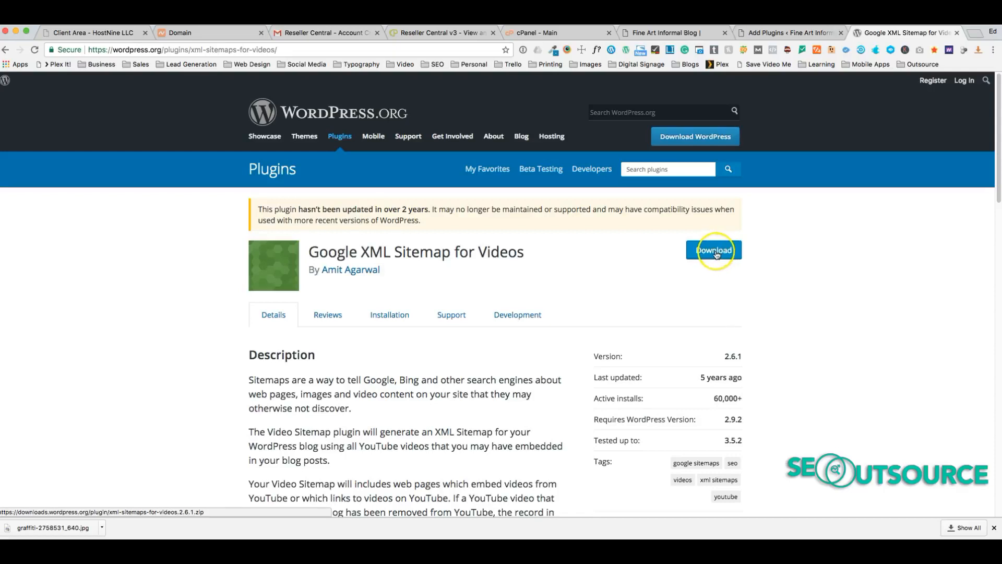
{"action": "left_click", "coordinate": [769, 34]}
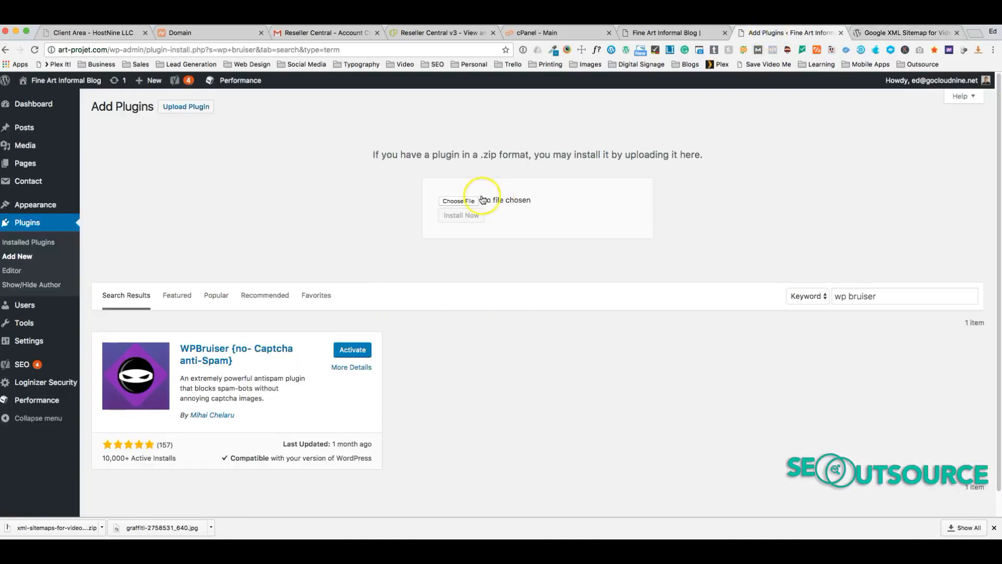
- Choose xml-sitemaps-for-videos.2.6.1.zip from Downloads as the plugin upload
{"action": "left_click", "coordinate": [459, 201]}
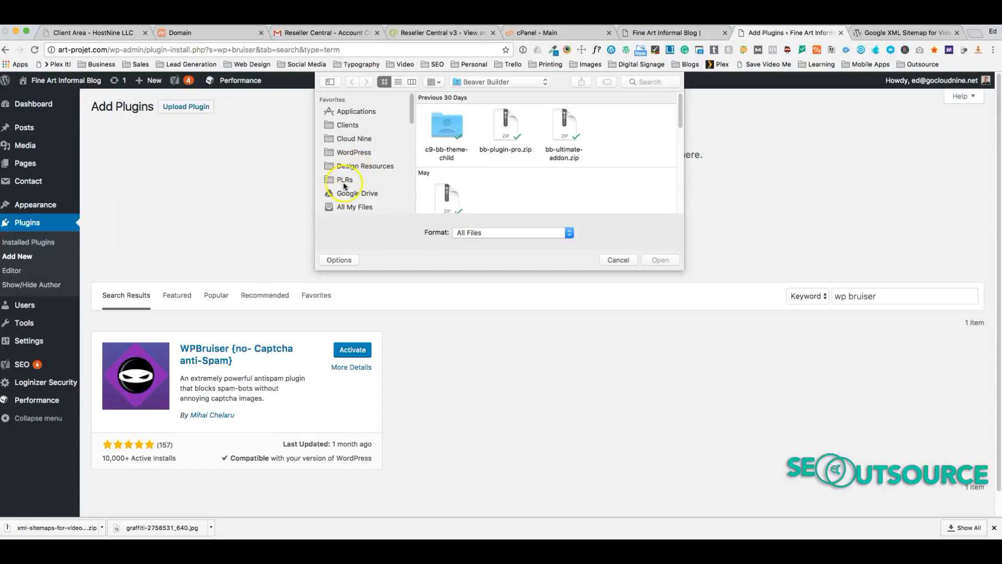
{"action": "scroll", "coordinate": [346, 180], "scroll_direction": "down", "scroll_amount": 4}
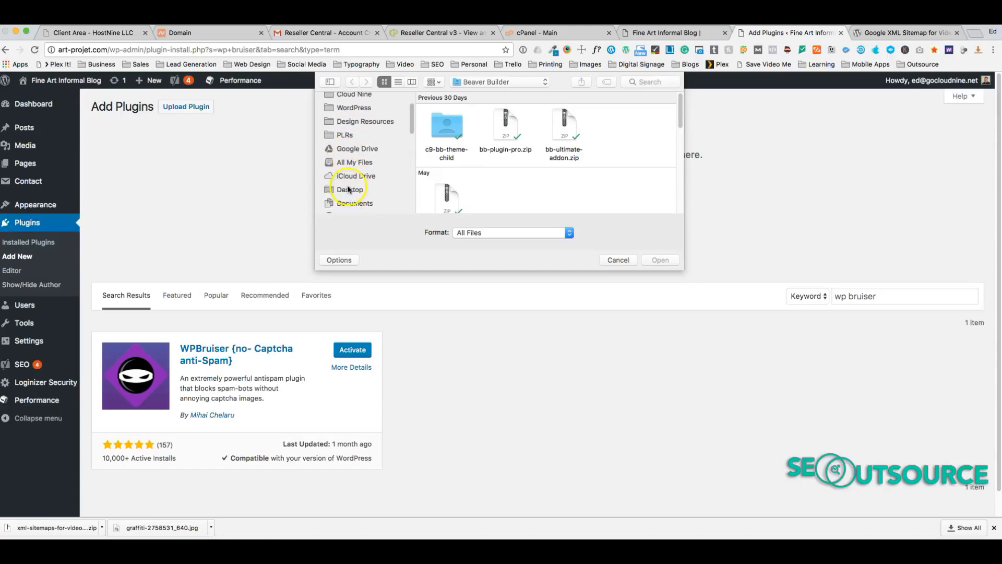
{"action": "left_click", "coordinate": [349, 181]}
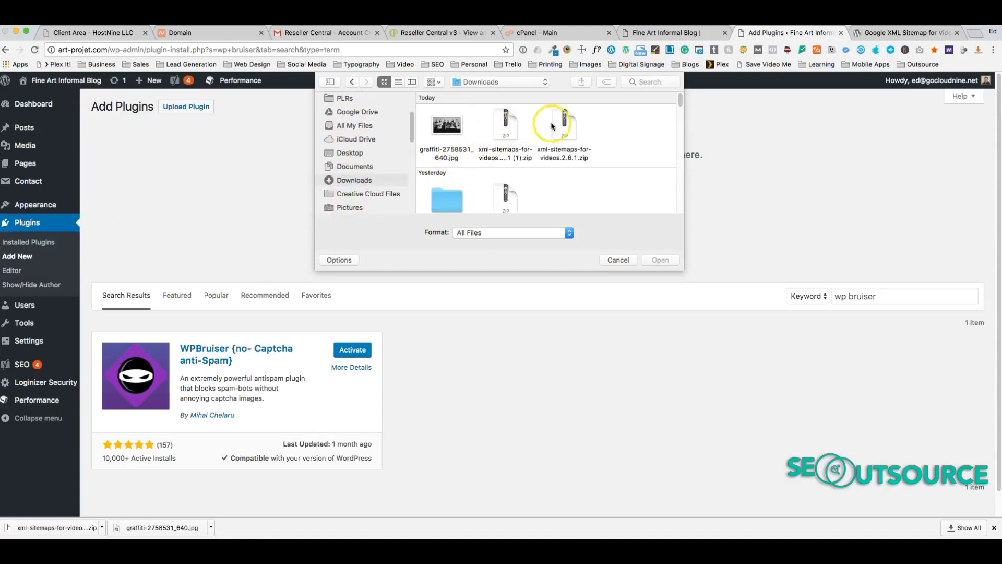
{"action": "left_click", "coordinate": [563, 125]}
{"action": "left_click", "coordinate": [661, 260]}
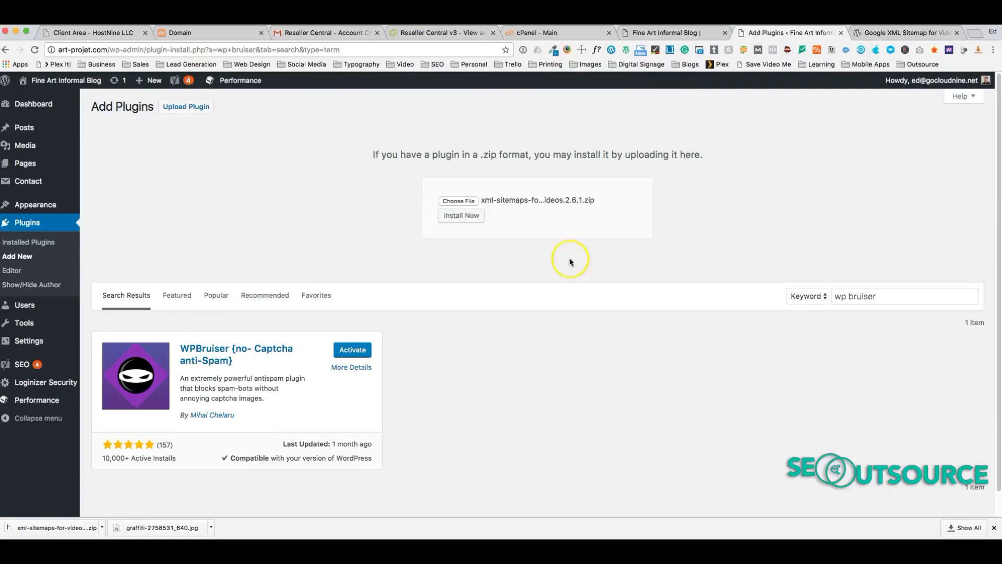
- Install and activate Google XML Sitemap for Videos 2.6.1
{"action": "left_click", "coordinate": [462, 217]}
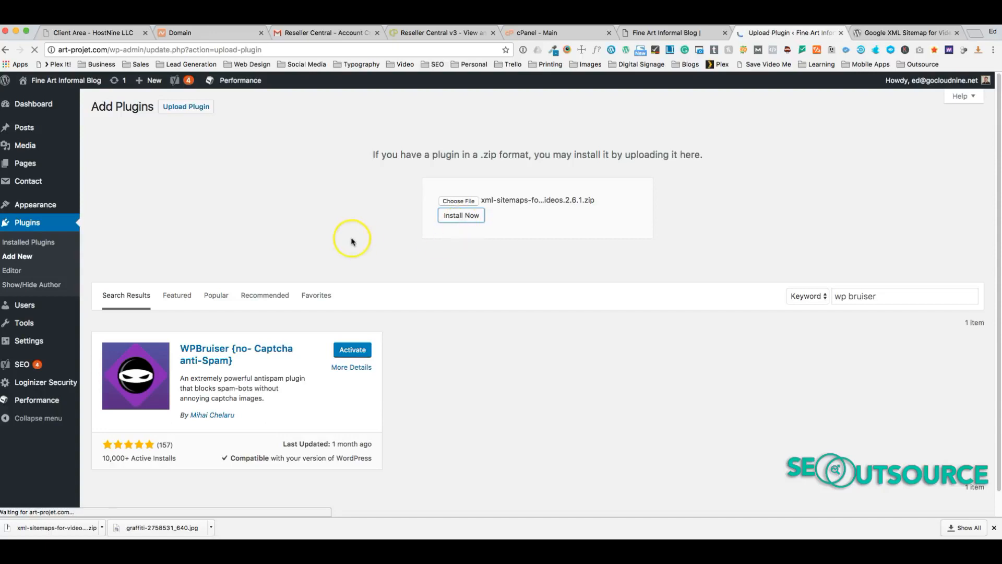
{"action": "left_click", "coordinate": [126, 182]}
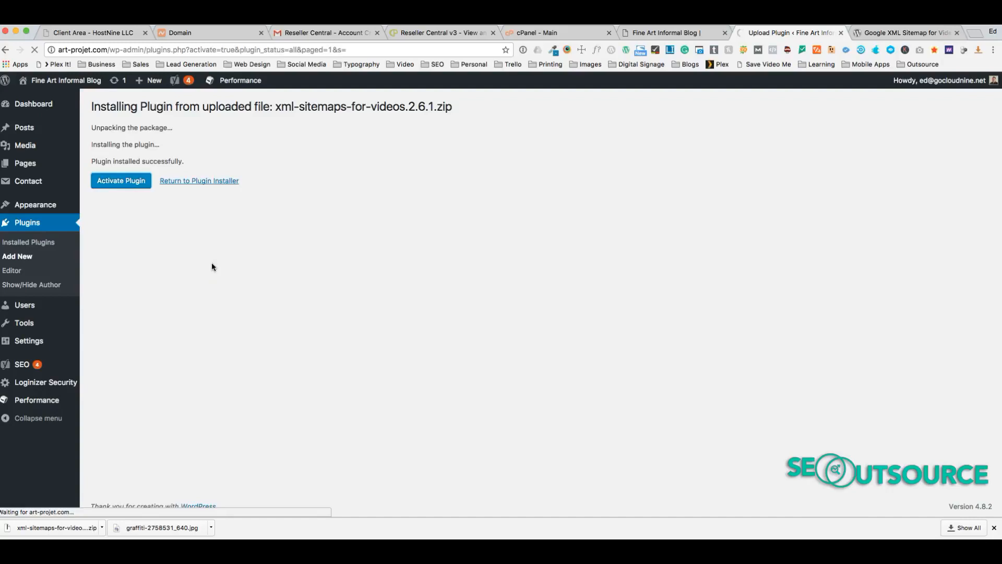
{"action": "scroll", "coordinate": [230, 258], "scroll_direction": "down", "scroll_amount": 10}
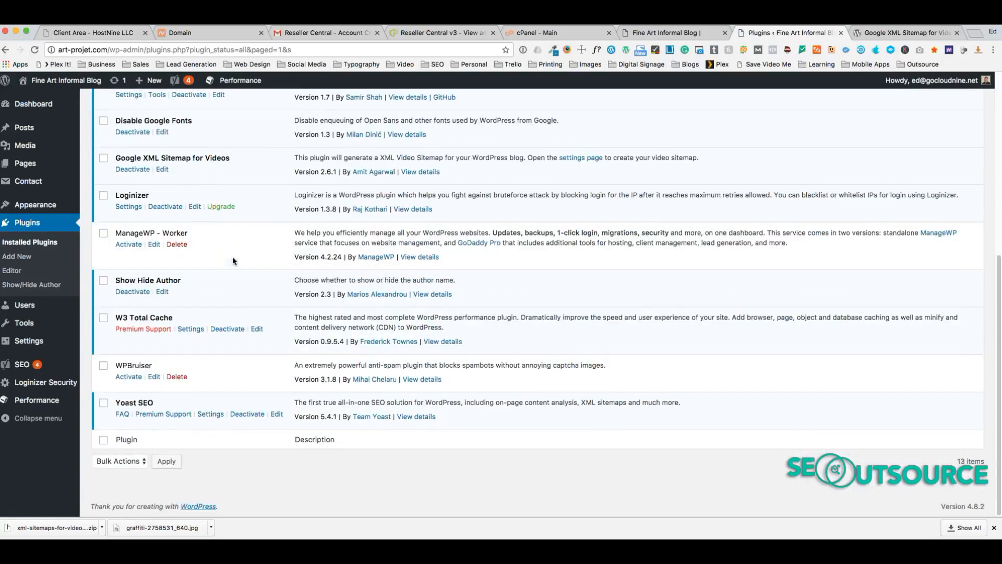
{"action": "scroll", "coordinate": [224, 261], "scroll_direction": "up", "scroll_amount": 3}
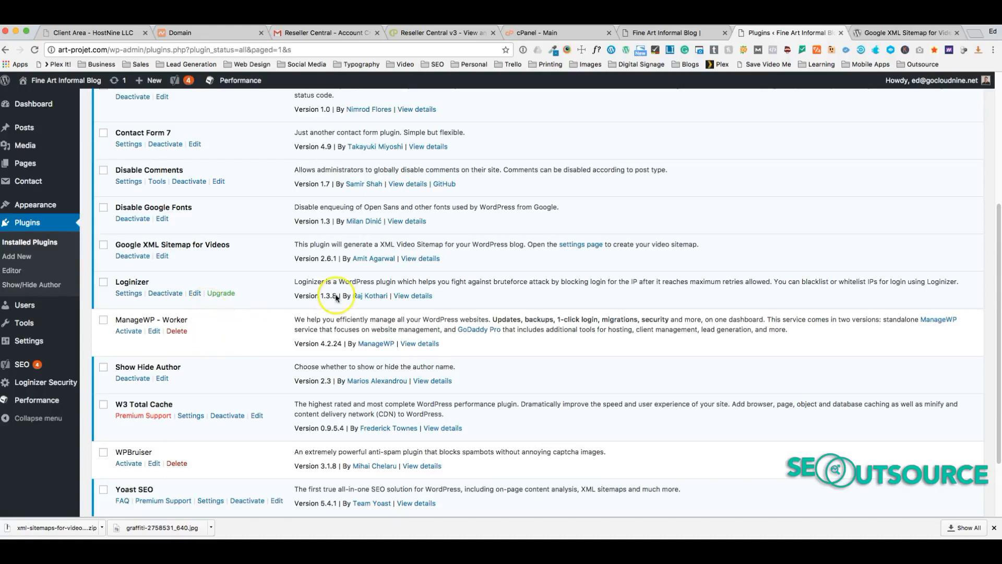
{"action": "left_click", "coordinate": [975, 33]}
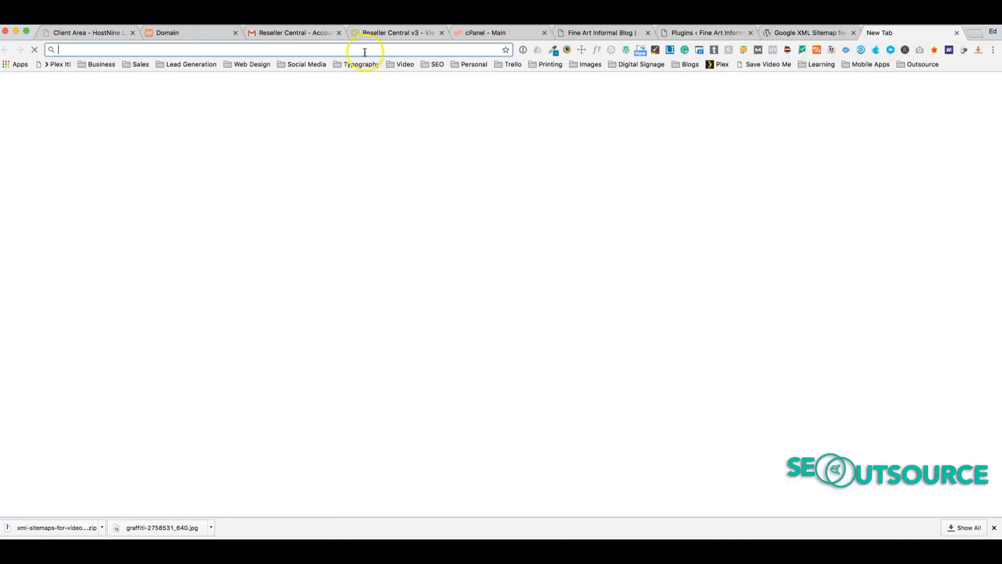
- Google site:art-projet.com, find no indexed pages, and return to the WordPress Plugins list
{"action": "type", "text": "site:"}
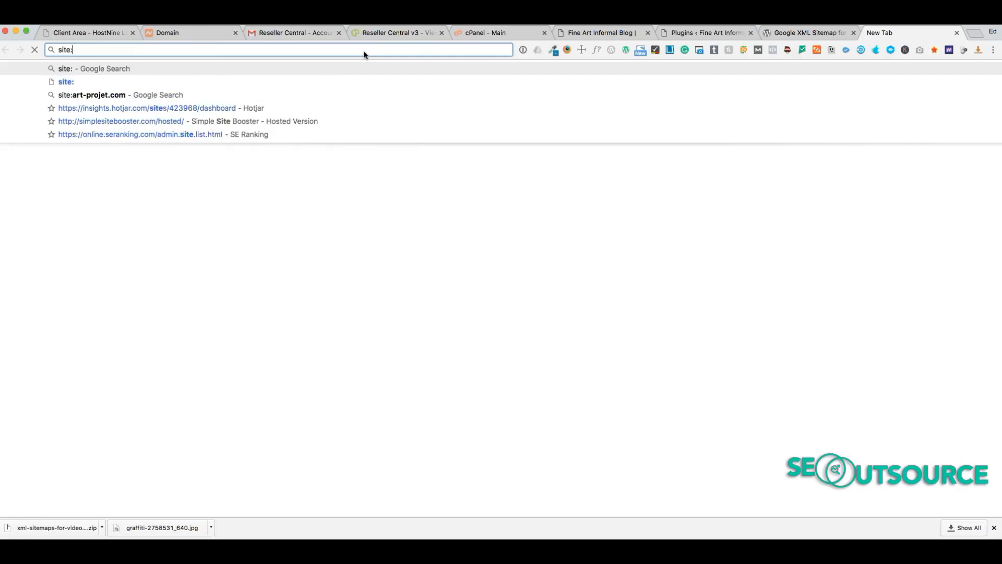
{"action": "key", "text": "Down"}
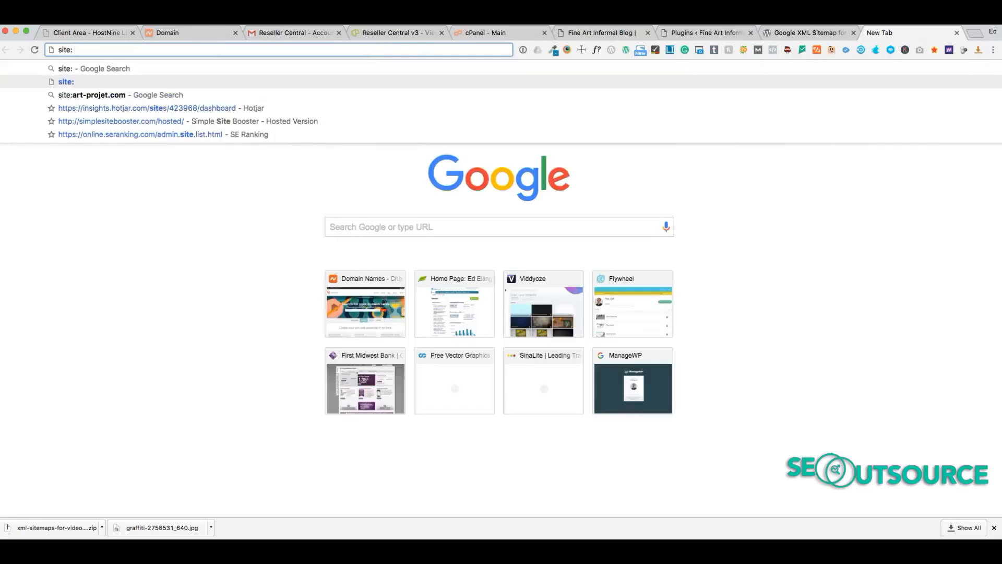
{"action": "left_click", "coordinate": [114, 95]}
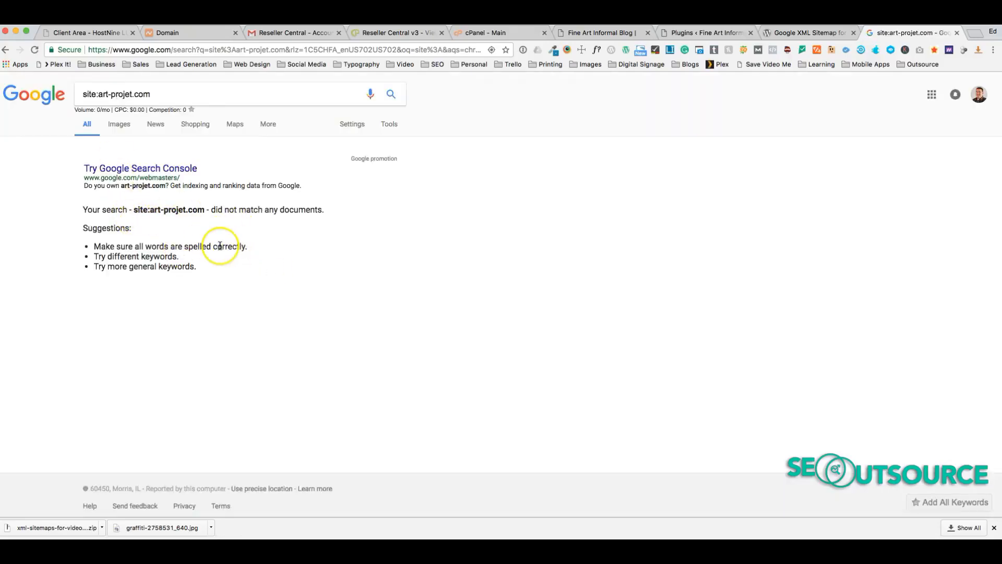
{"action": "left_click", "coordinate": [713, 33]}
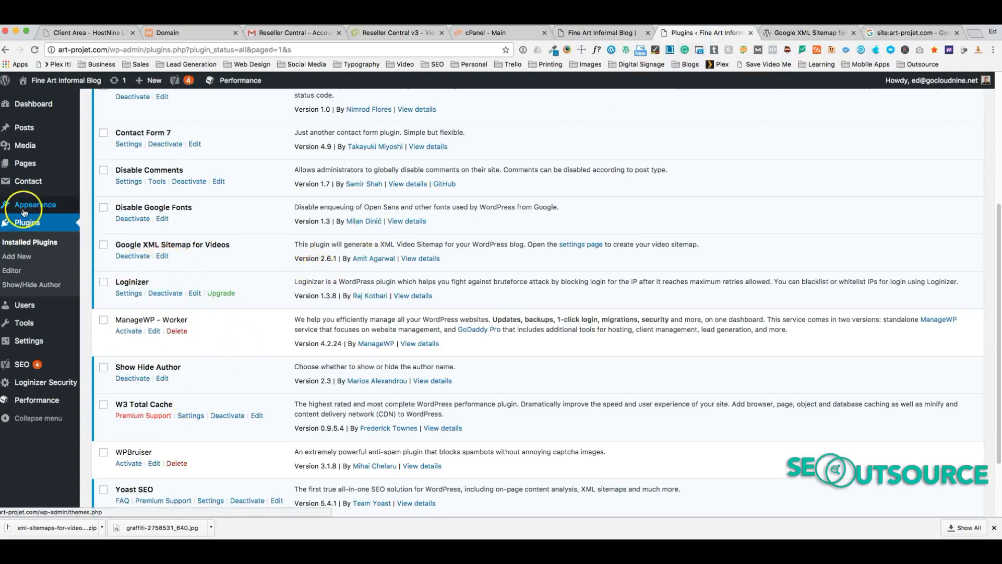
- Generate the video XML sitemap from Tools > Video Sitemap
{"action": "mouse_move", "coordinate": [23, 212]}
{"action": "left_click", "coordinate": [22, 324]}
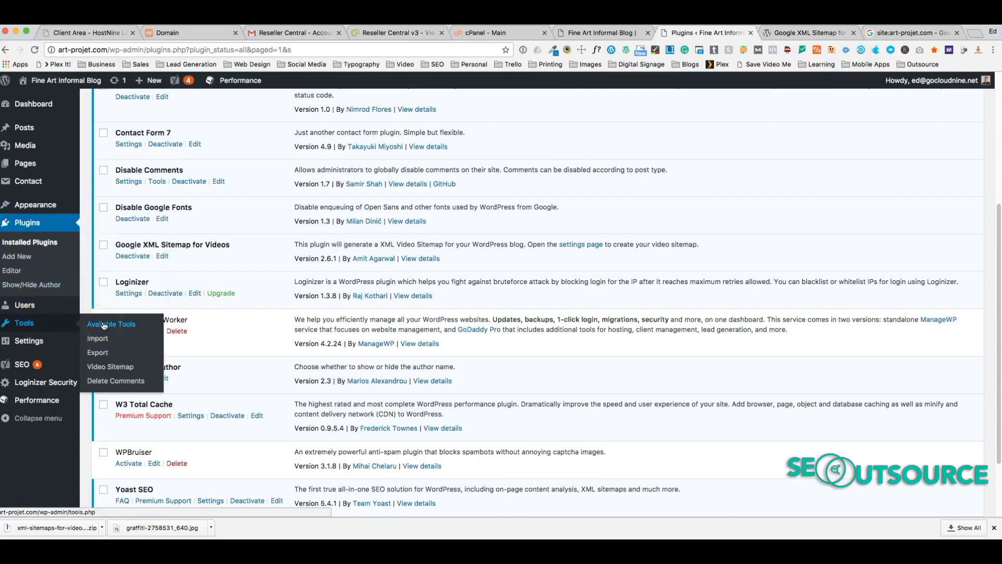
{"action": "left_click", "coordinate": [111, 367]}
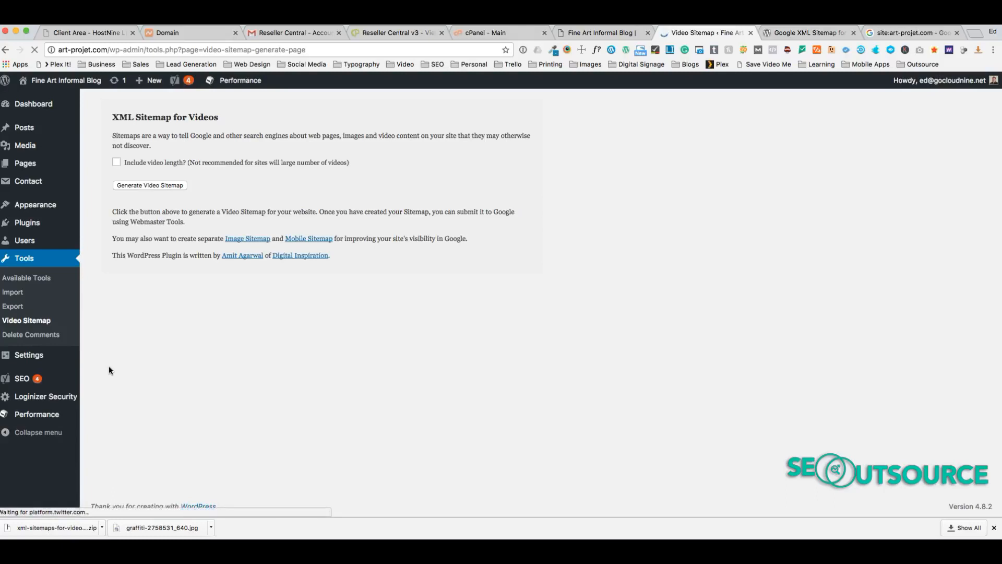
{"action": "left_click", "coordinate": [103, 133]}
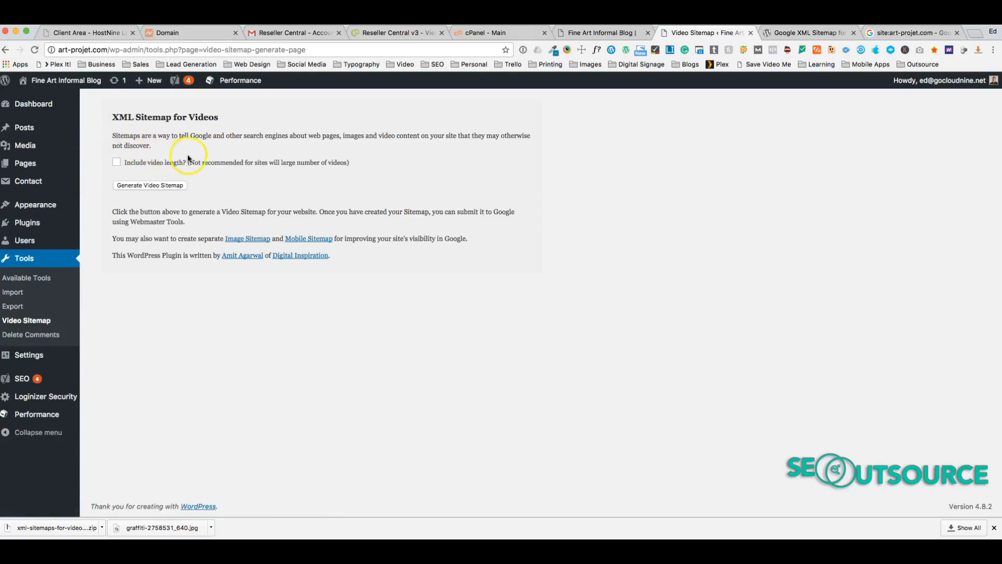
{"action": "left_click", "coordinate": [149, 186]}
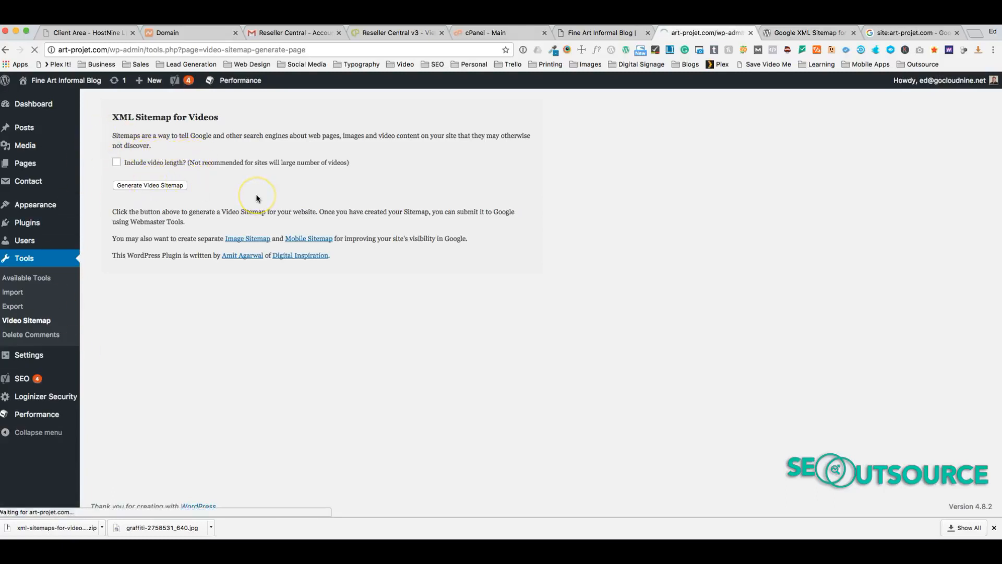
- Ping Google about sitemap-video.xml, then go to the installed plugins list
{"action": "left_click", "coordinate": [239, 118]}
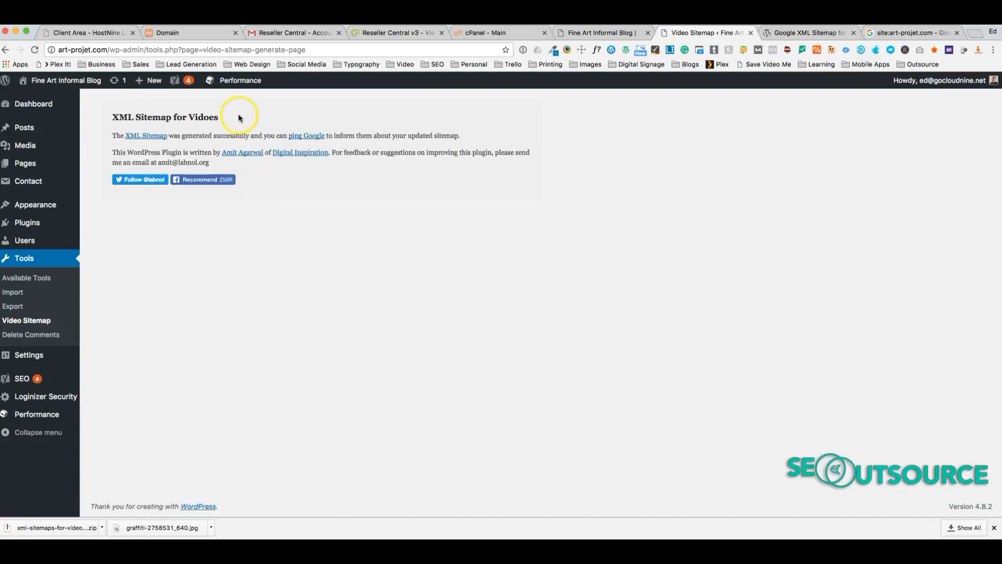
{"action": "left_click", "coordinate": [295, 135]}
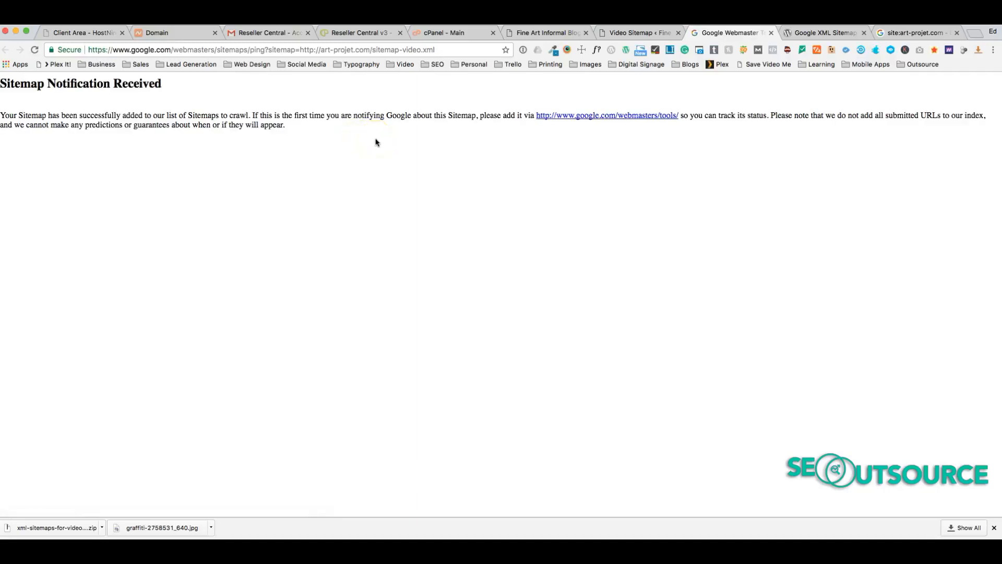
{"action": "left_click", "coordinate": [771, 33]}
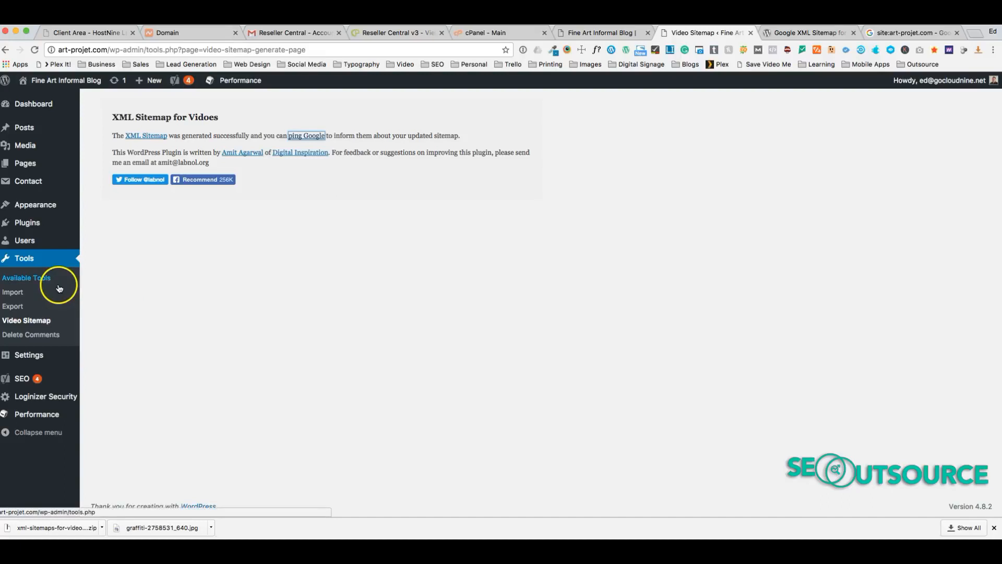
{"action": "mouse_move", "coordinate": [26, 224]}
{"action": "left_click", "coordinate": [107, 225]}
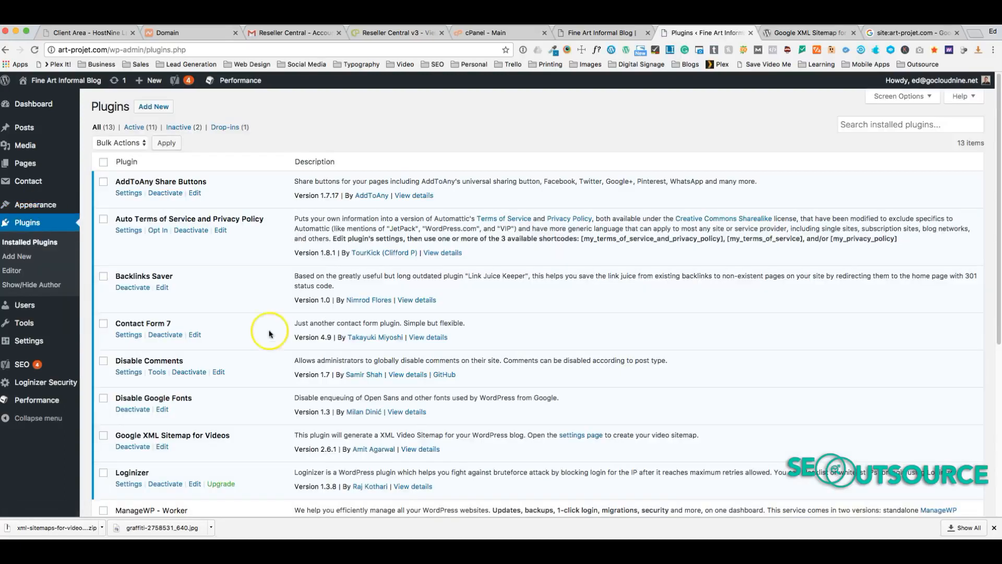
- Deactivate and delete Google XML Sitemap for Videos, then activate WPBruiser
{"action": "scroll", "coordinate": [263, 339], "scroll_direction": "down", "scroll_amount": 2}
{"action": "left_click", "coordinate": [133, 363]}
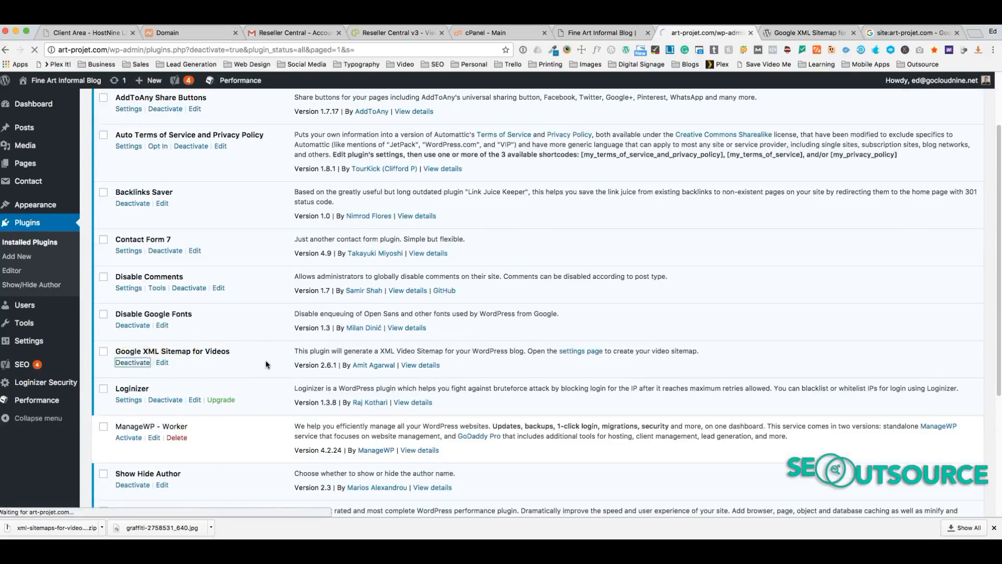
{"action": "scroll", "coordinate": [258, 361], "scroll_direction": "down", "scroll_amount": 2}
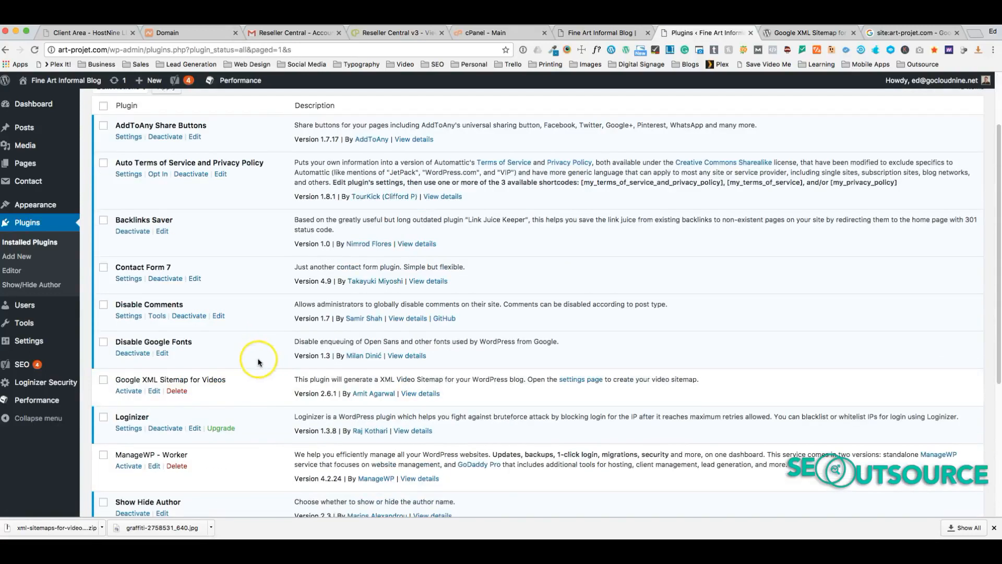
{"action": "left_click", "coordinate": [176, 390]}
{"action": "left_click", "coordinate": [596, 133]}
{"action": "scroll", "coordinate": [332, 278], "scroll_direction": "down", "scroll_amount": 4}
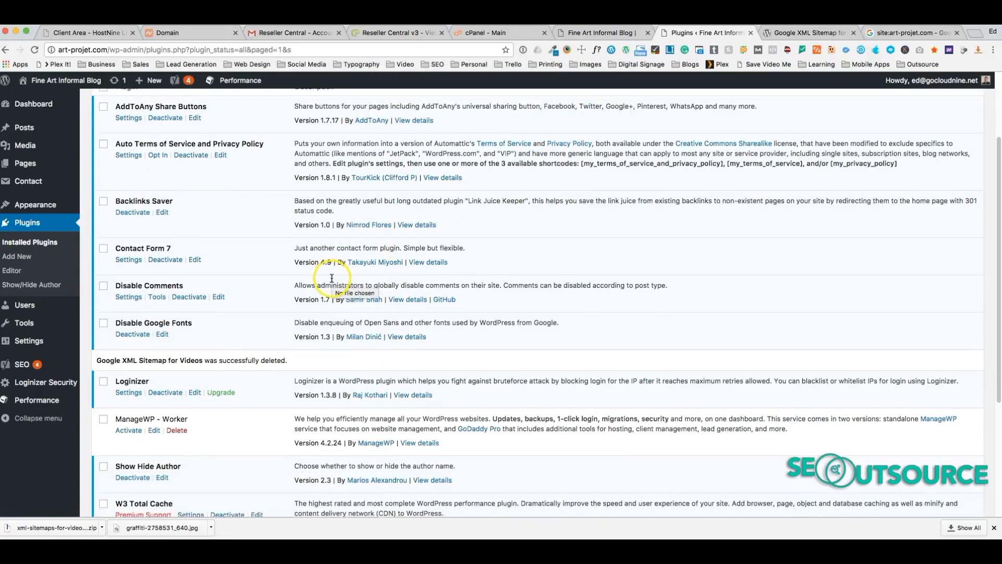
{"action": "left_click", "coordinate": [129, 424]}
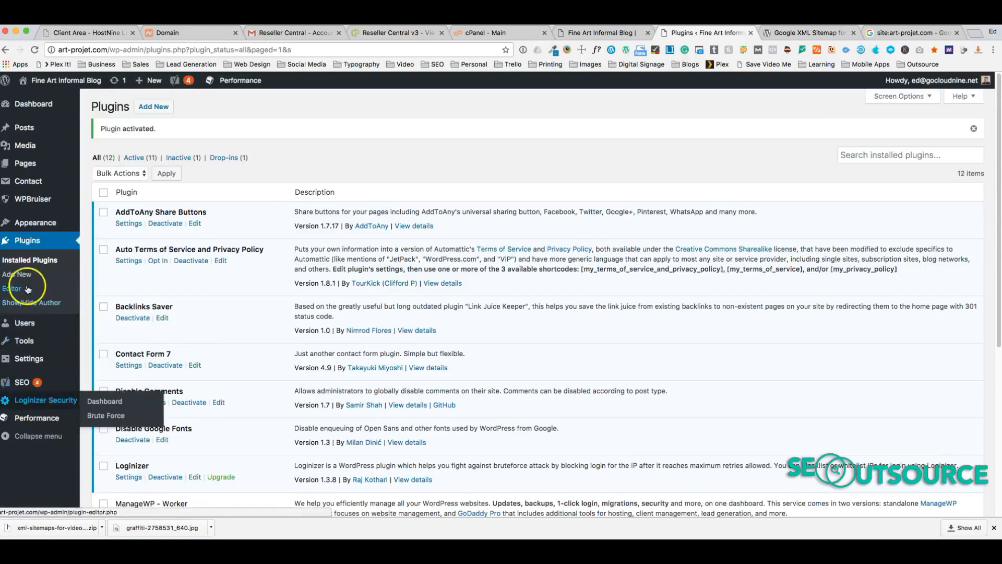
- Register HTTP_X_REAL_IP as a trusted proxy header in WPBruiser settings and view its Security tab
{"action": "left_click", "coordinate": [28, 200]}
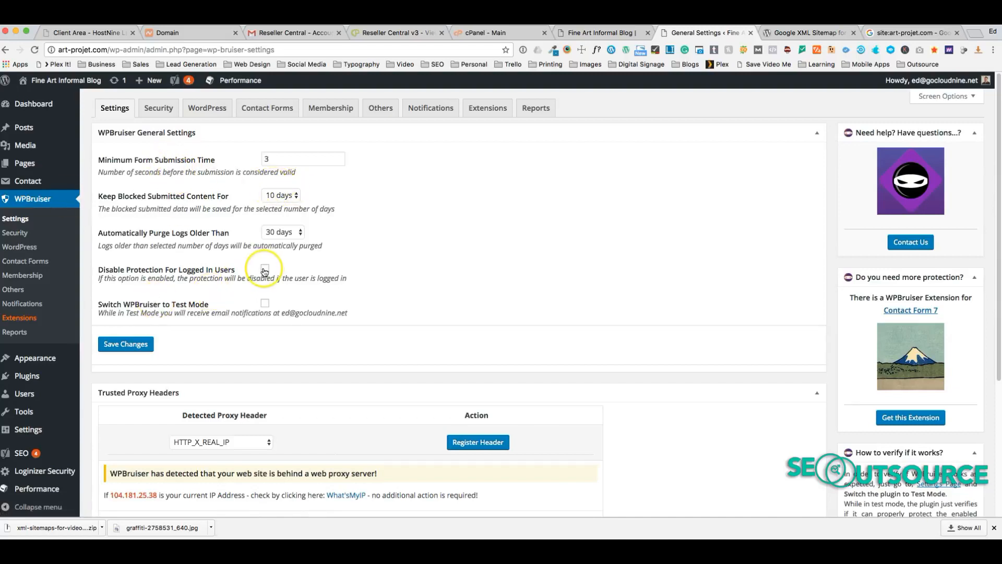
{"action": "scroll", "coordinate": [282, 403], "scroll_direction": "down", "scroll_amount": 5}
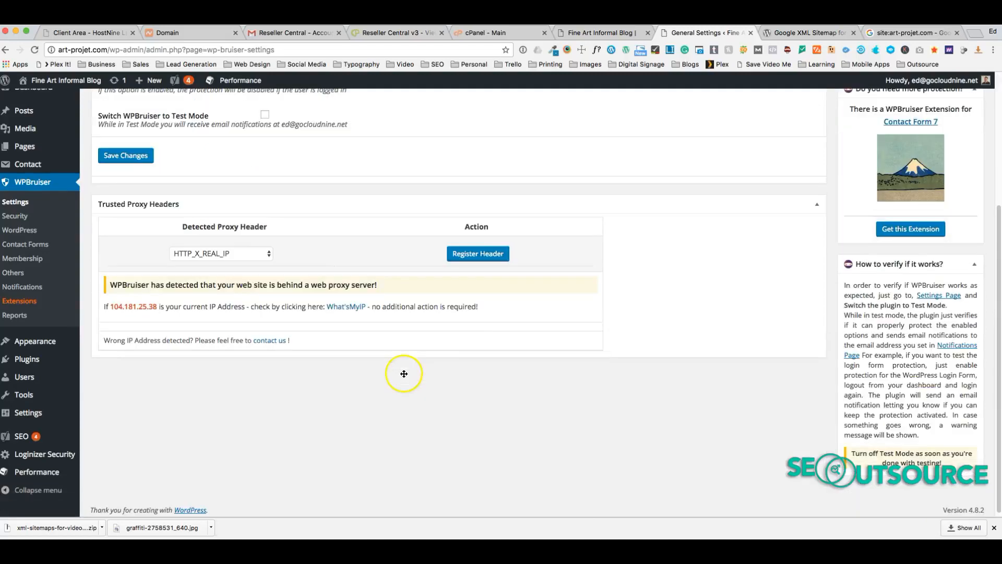
{"action": "scroll", "coordinate": [261, 208], "scroll_direction": "up", "scroll_amount": 5}
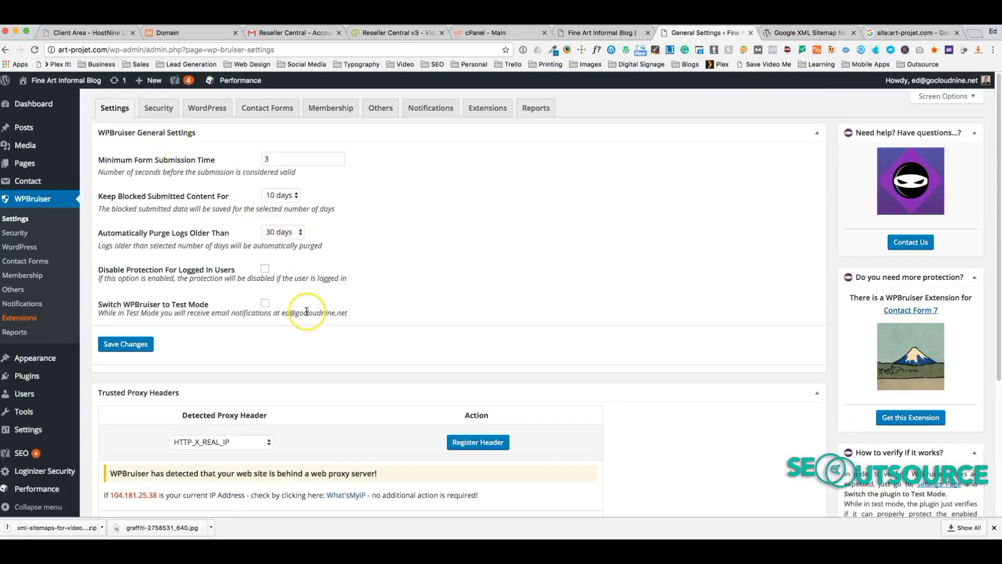
{"action": "scroll", "coordinate": [355, 324], "scroll_direction": "down", "scroll_amount": 2}
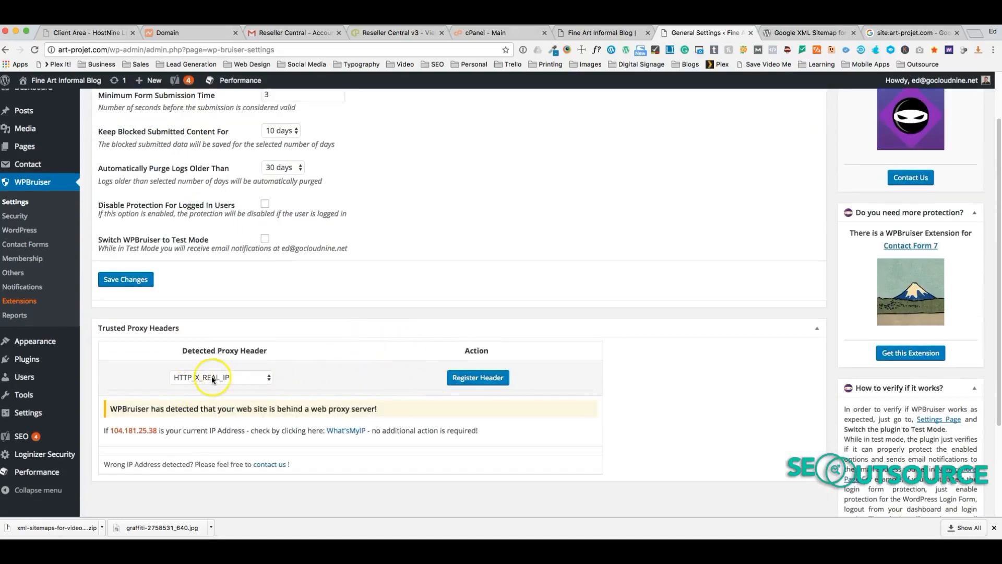
{"action": "left_click", "coordinate": [478, 377]}
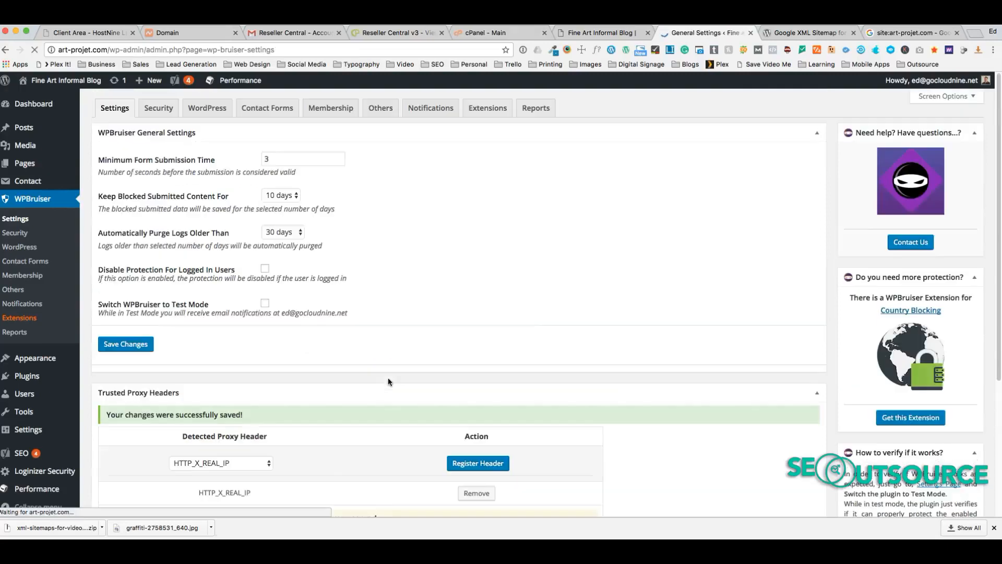
{"action": "left_click", "coordinate": [158, 108]}
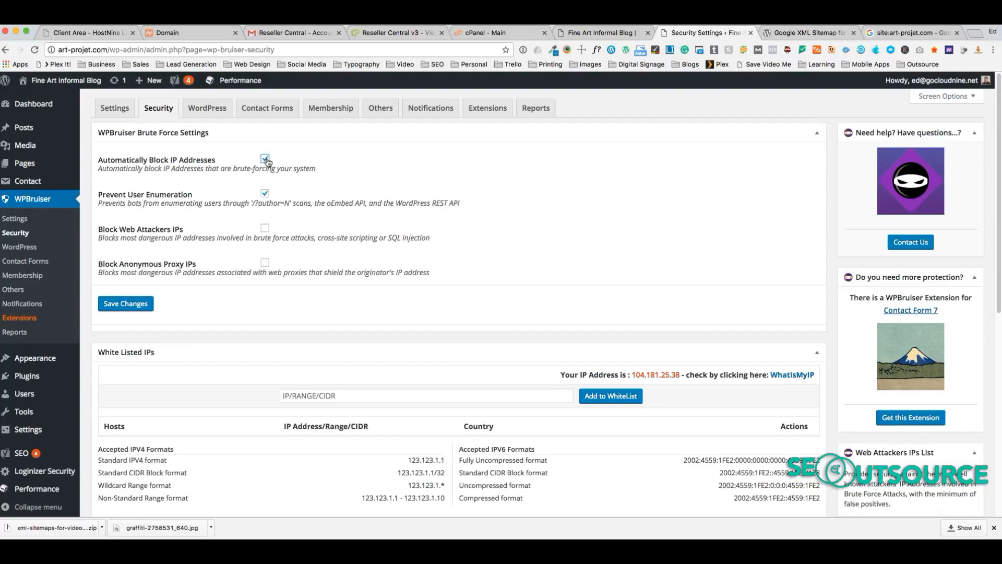
- Enable Block Web Attackers IPs and Block Anonymous Proxy IPs in WPBruiser, and save
{"action": "left_click", "coordinate": [268, 230]}
{"action": "left_click", "coordinate": [264, 262]}
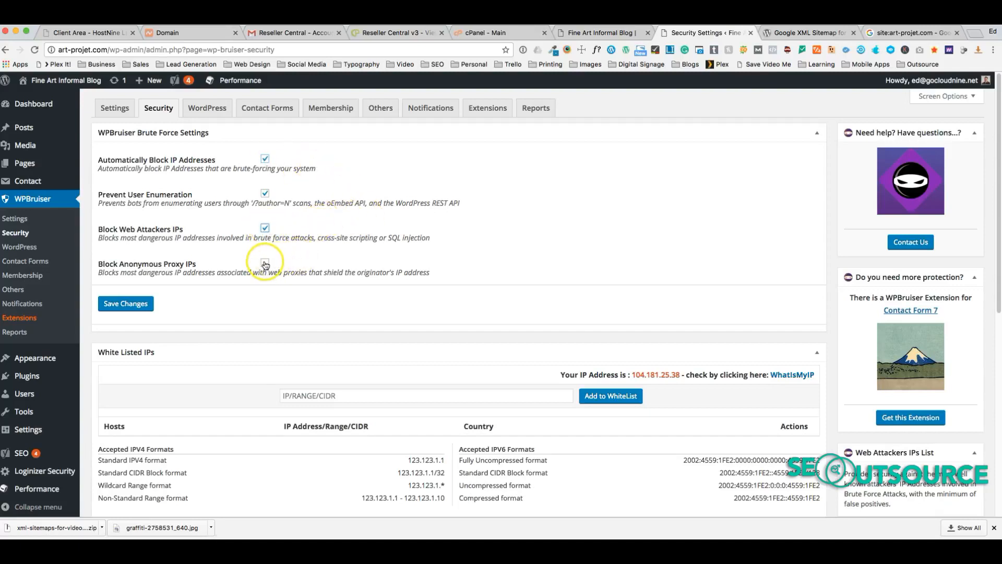
{"action": "left_click", "coordinate": [135, 304]}
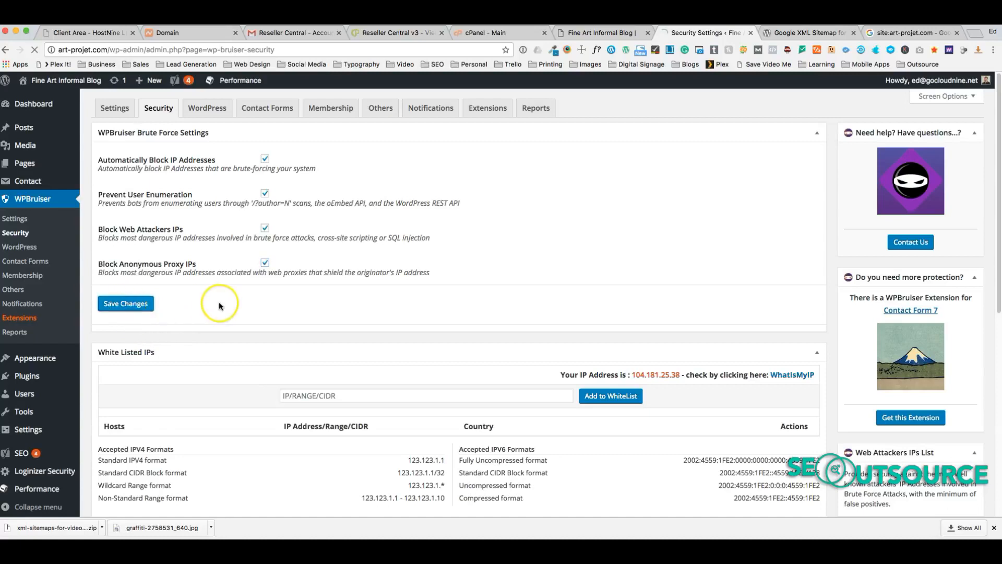
- Protect the login, lost password, registration and comments forms, save, and return to the search results
{"action": "left_click", "coordinate": [207, 109]}
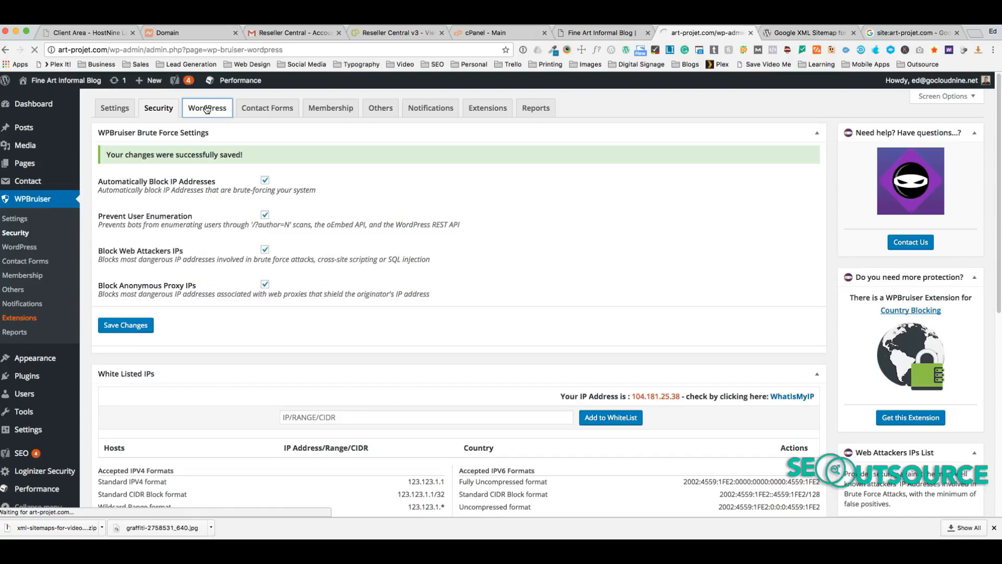
{"action": "left_click", "coordinate": [265, 158]}
{"action": "left_click", "coordinate": [264, 194]}
{"action": "left_click", "coordinate": [265, 230]}
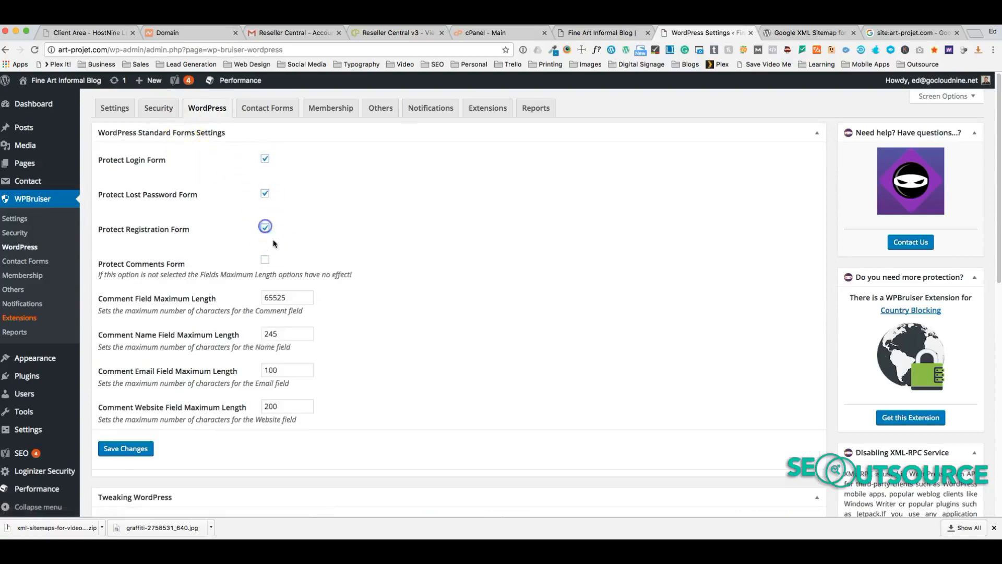
{"action": "left_click", "coordinate": [265, 259]}
{"action": "left_click", "coordinate": [123, 449]}
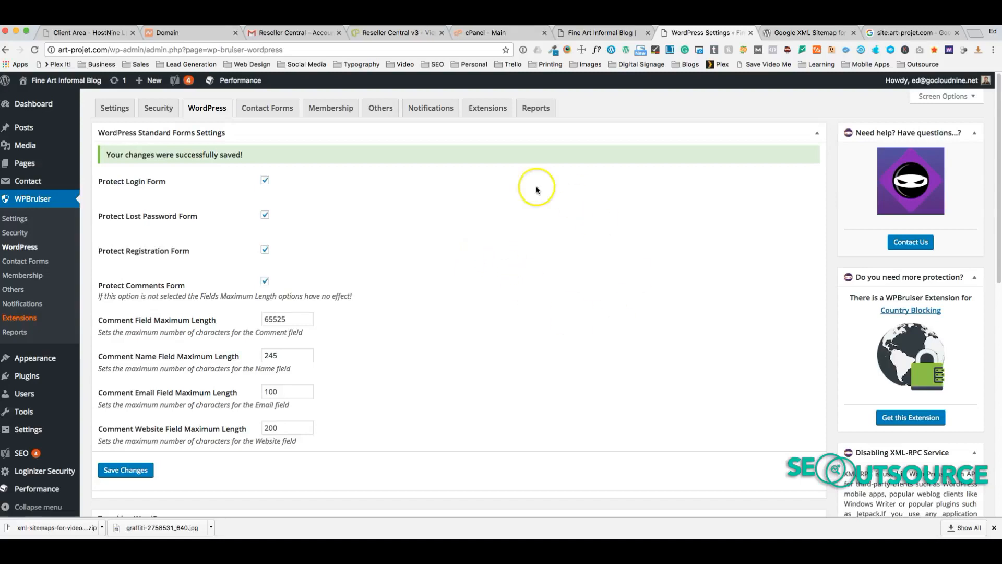
{"action": "left_click", "coordinate": [906, 38]}
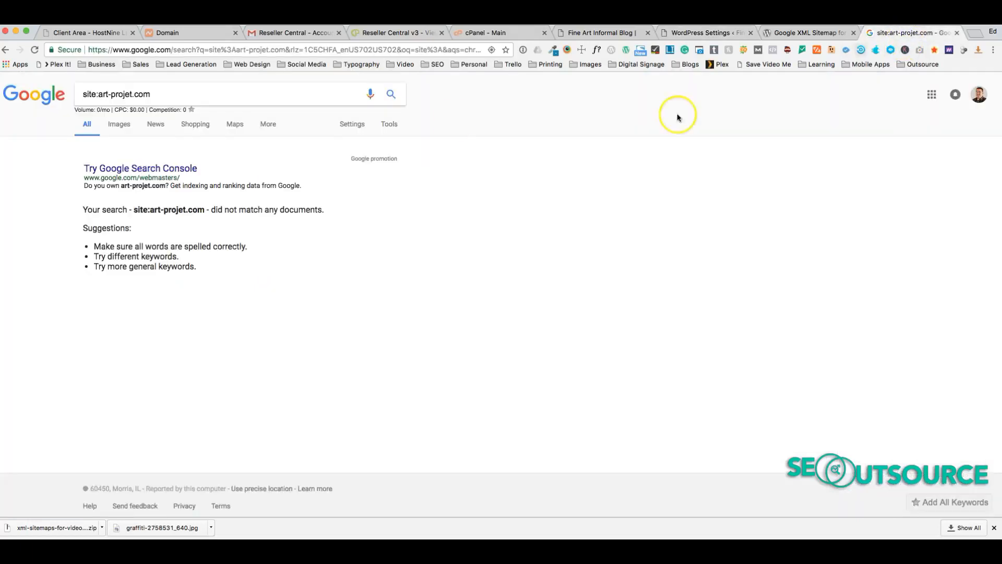
{"action": "left_click", "coordinate": [391, 94]}
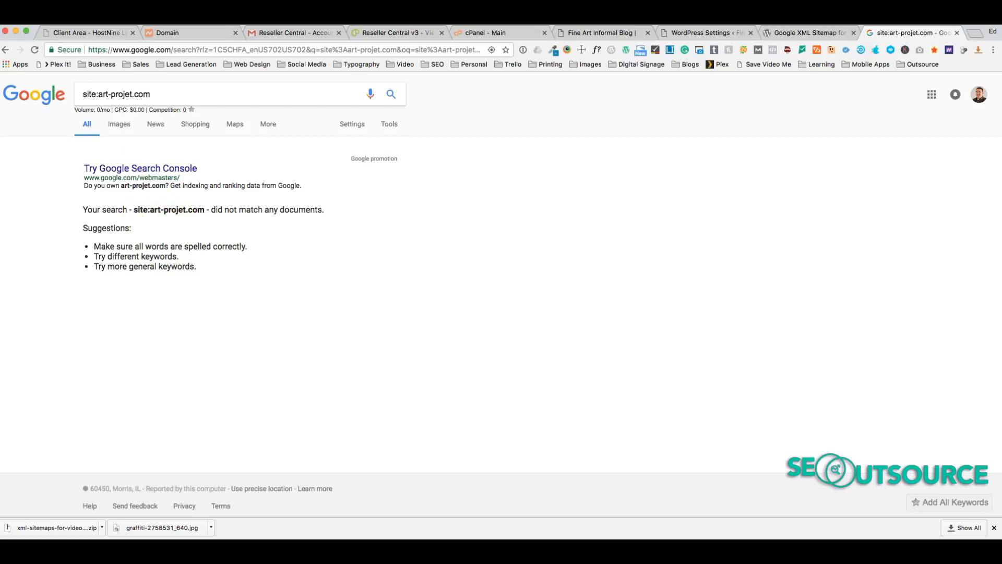
{"action": "left_click", "coordinate": [804, 36]}
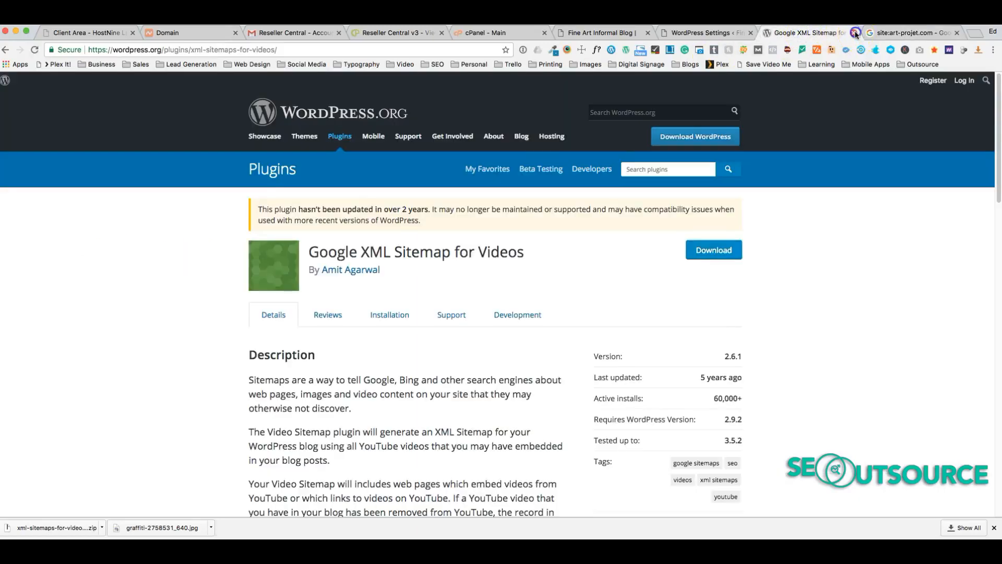
{"action": "left_click", "coordinate": [855, 33]}
{"action": "left_click", "coordinate": [854, 33]}
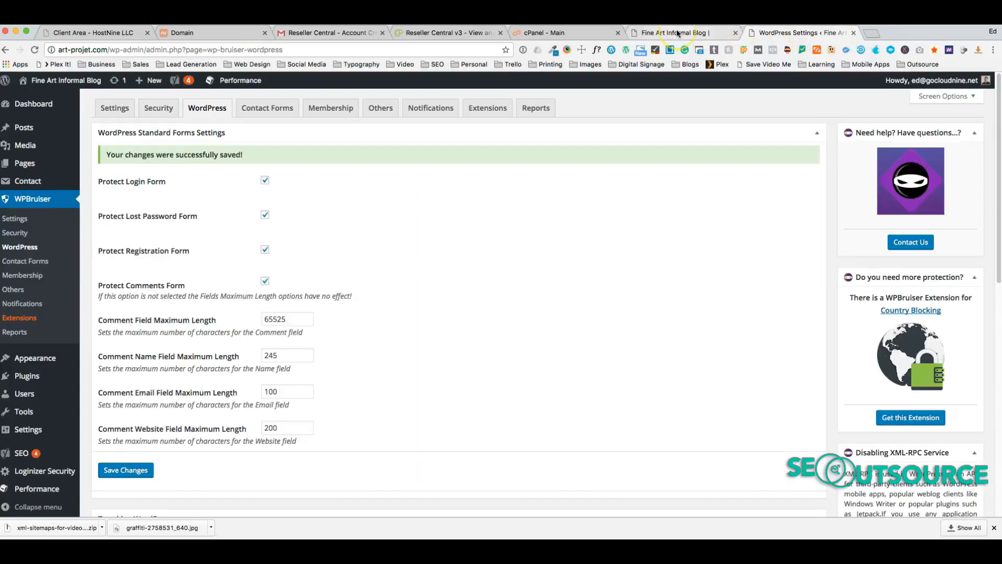
{"action": "left_click", "coordinate": [558, 244]}
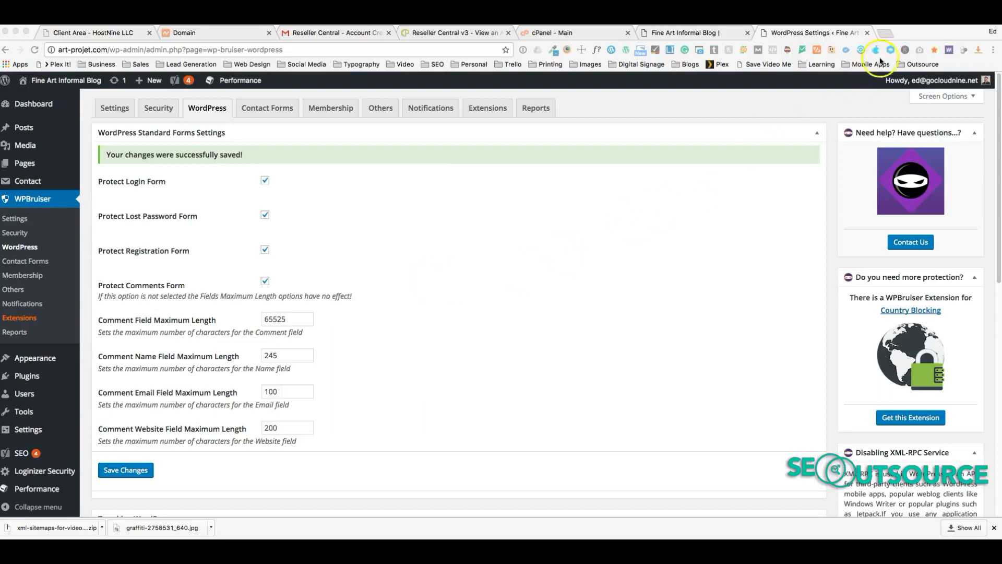
{"action": "left_click", "coordinate": [884, 35]}
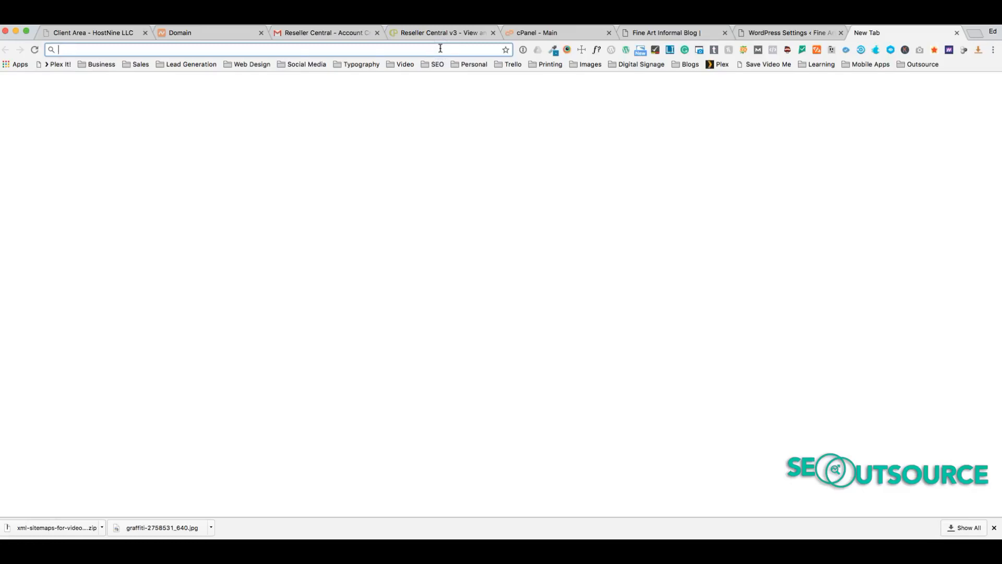
- Sign in to ManageWP at orion.managewp.com with saved credentials and start adding a new website
{"action": "type", "text": "ori"}
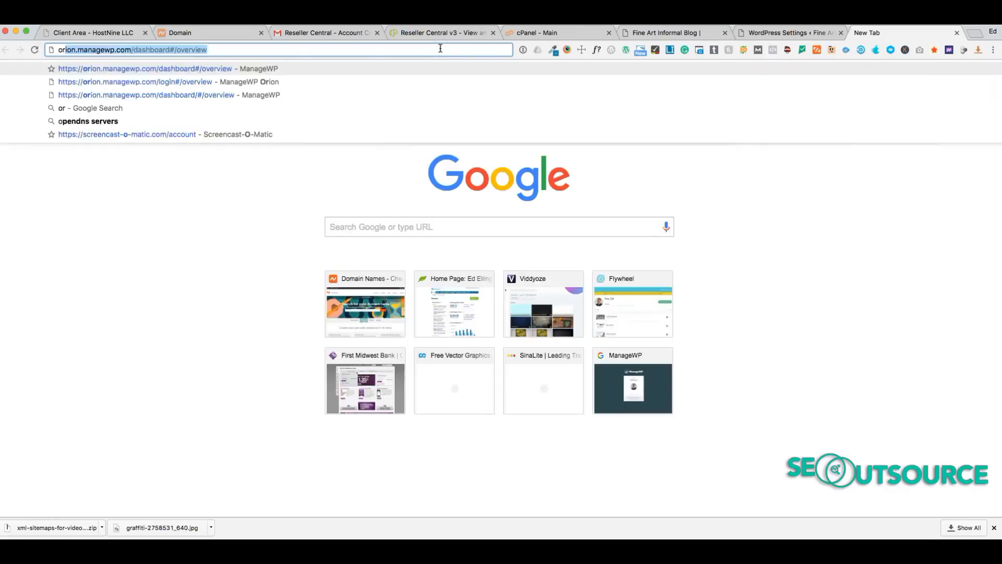
{"action": "key", "text": "Return"}
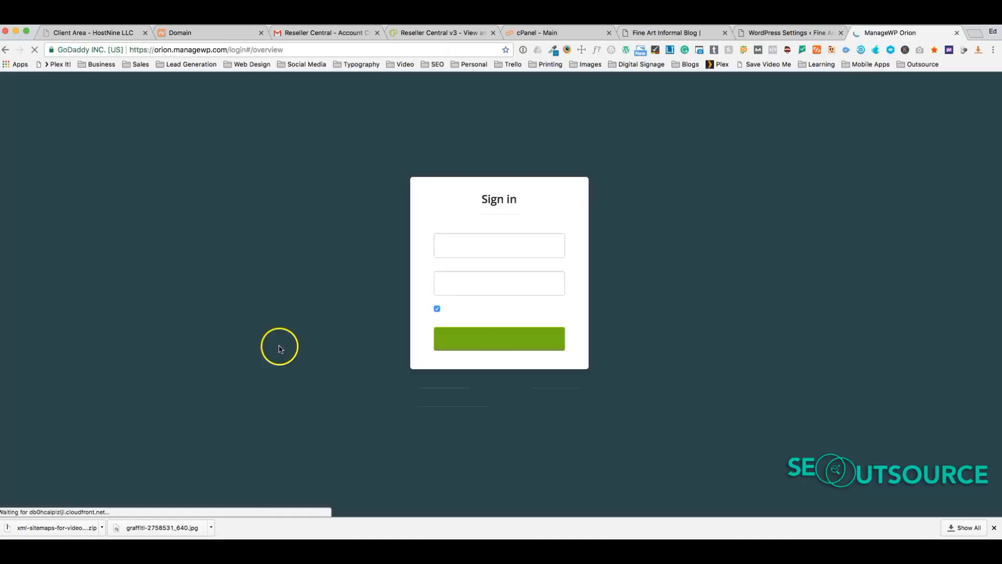
{"action": "left_click", "coordinate": [522, 50]}
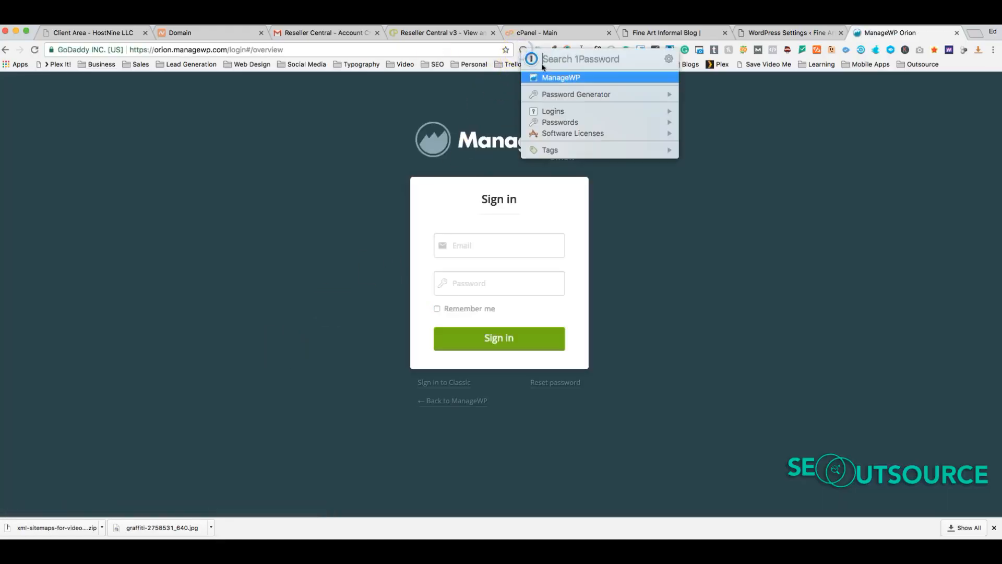
{"action": "left_click", "coordinate": [554, 81]}
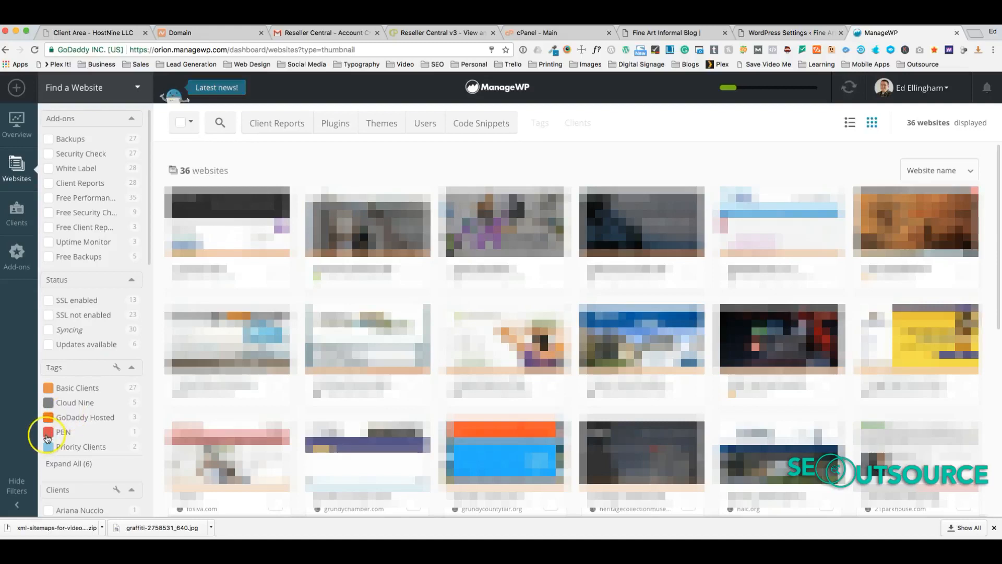
{"action": "left_click", "coordinate": [48, 433]}
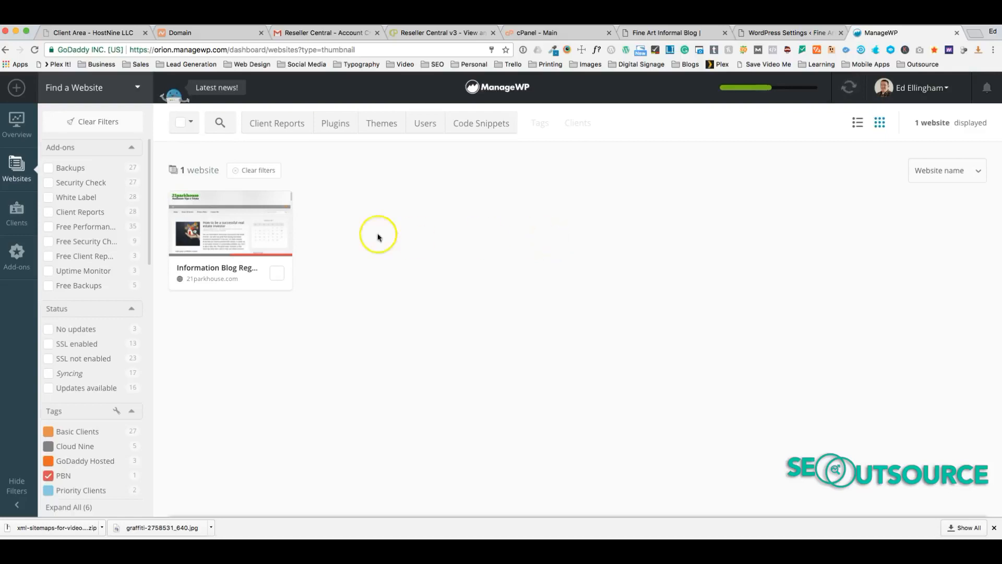
{"action": "left_click", "coordinate": [17, 88]}
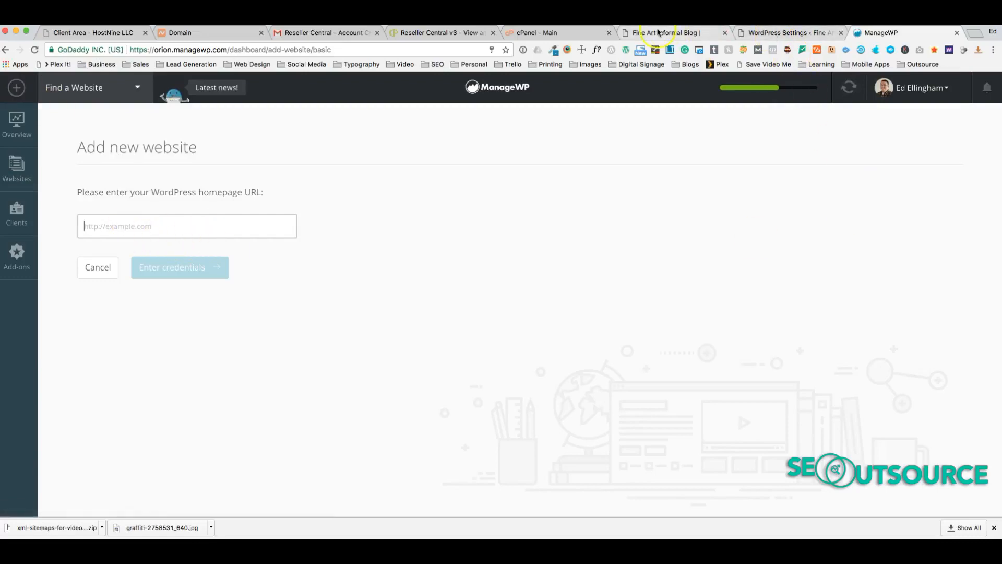
- Back in the blog's WordPress admin, bring up the Installed Plugins list
{"action": "left_click", "coordinate": [642, 33]}
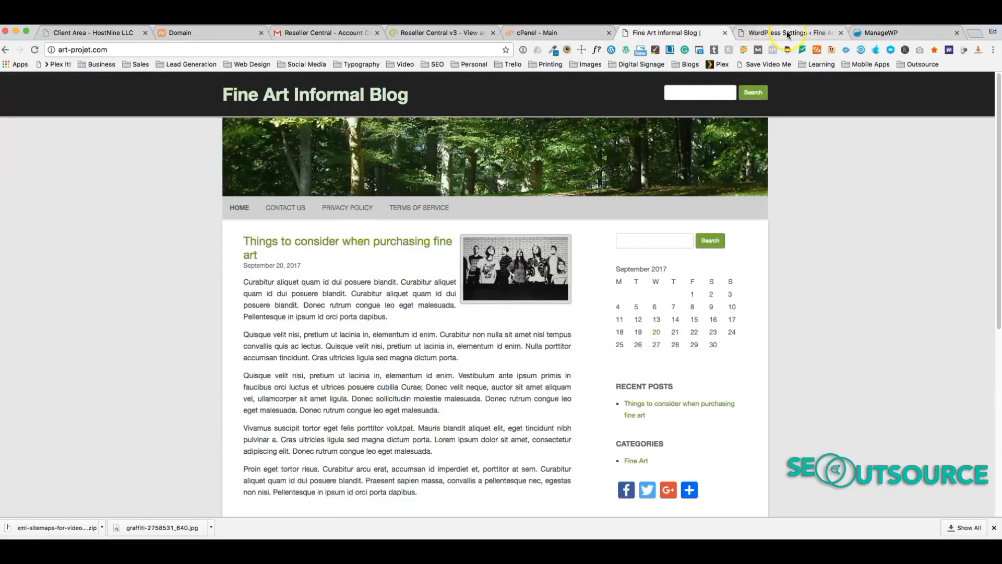
{"action": "left_click", "coordinate": [788, 32]}
{"action": "mouse_move", "coordinate": [25, 181]}
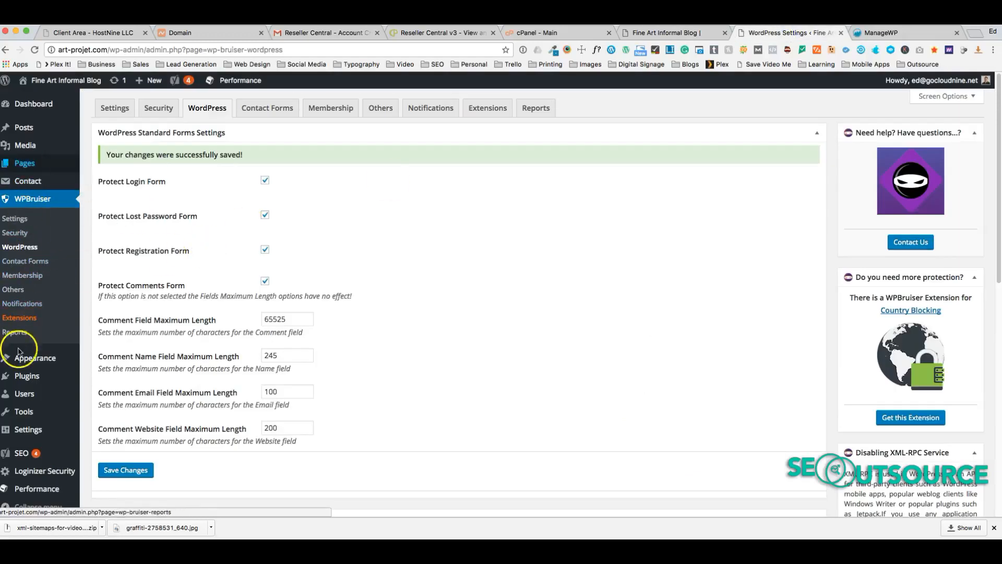
{"action": "mouse_move", "coordinate": [26, 372]}
{"action": "left_click", "coordinate": [111, 378]}
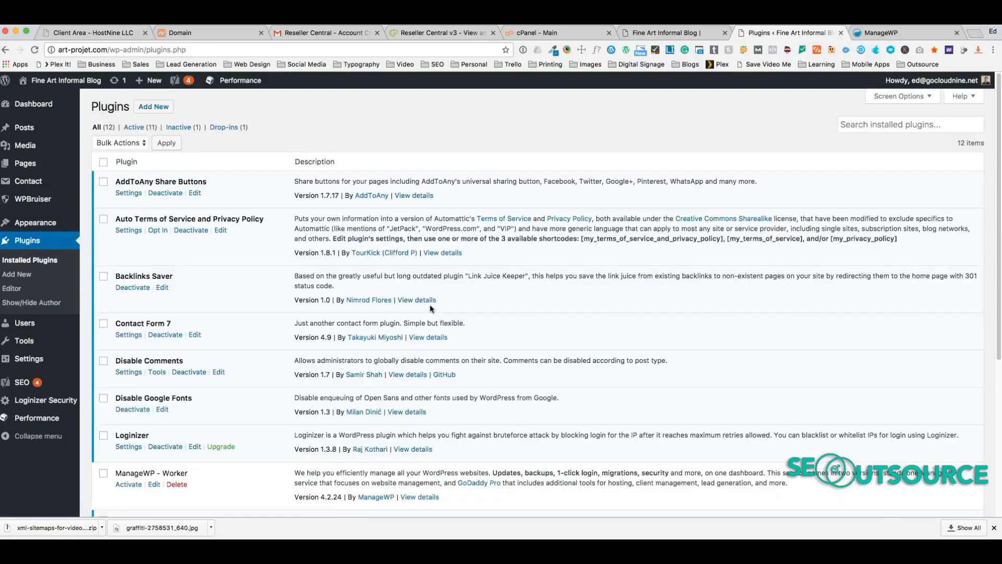
- Activate the ManageWP - Worker plugin and copy the art-projet.com domain for ManageWP's URL field
{"action": "scroll", "coordinate": [430, 308], "scroll_direction": "down", "scroll_amount": 5}
{"action": "left_click", "coordinate": [129, 287]}
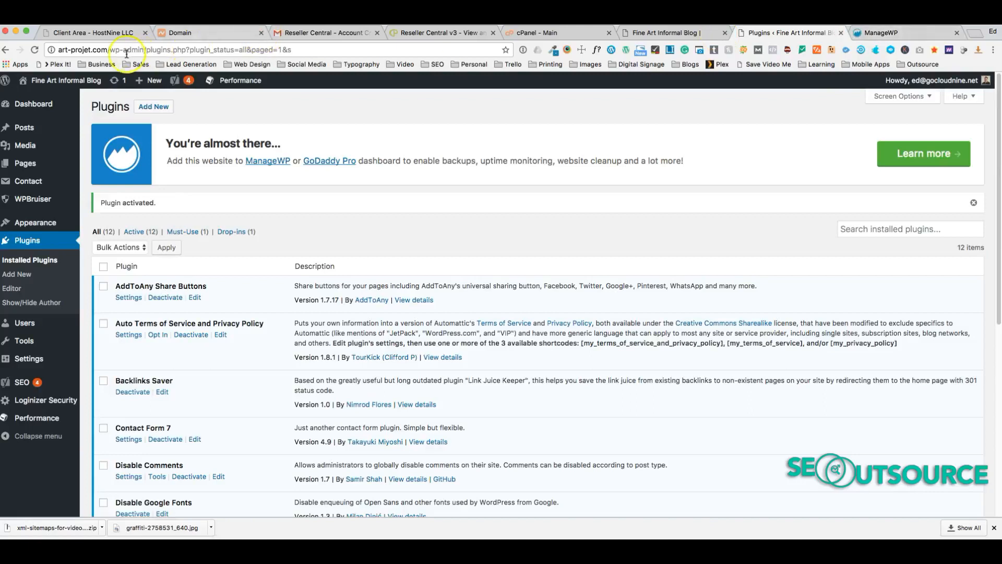
{"action": "left_click_drag", "start_coordinate": [108, 49], "coordinate": [54, 49]}
{"action": "key", "text": "cmd+c"}
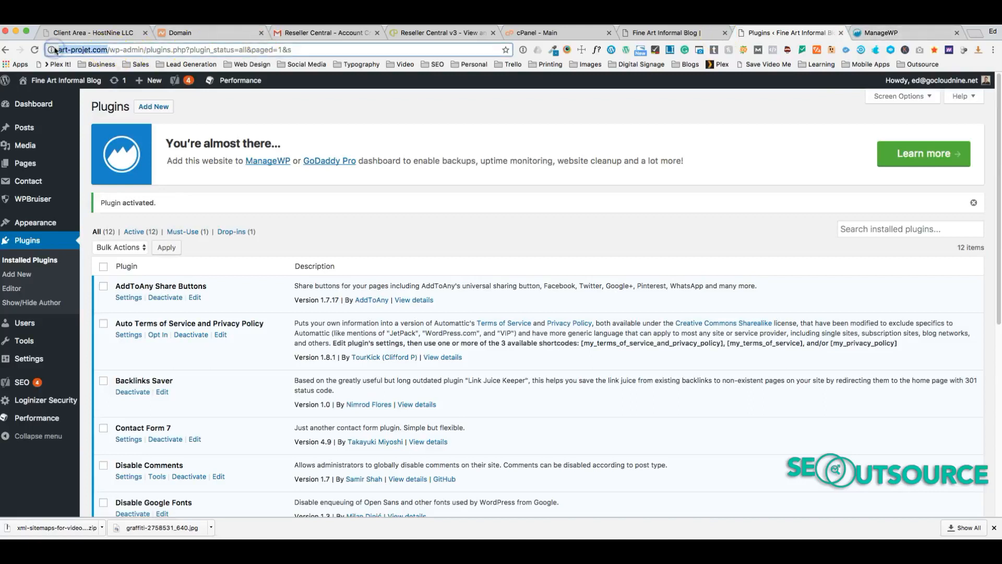
{"action": "left_click", "coordinate": [888, 32]}
{"action": "left_click", "coordinate": [170, 226]}
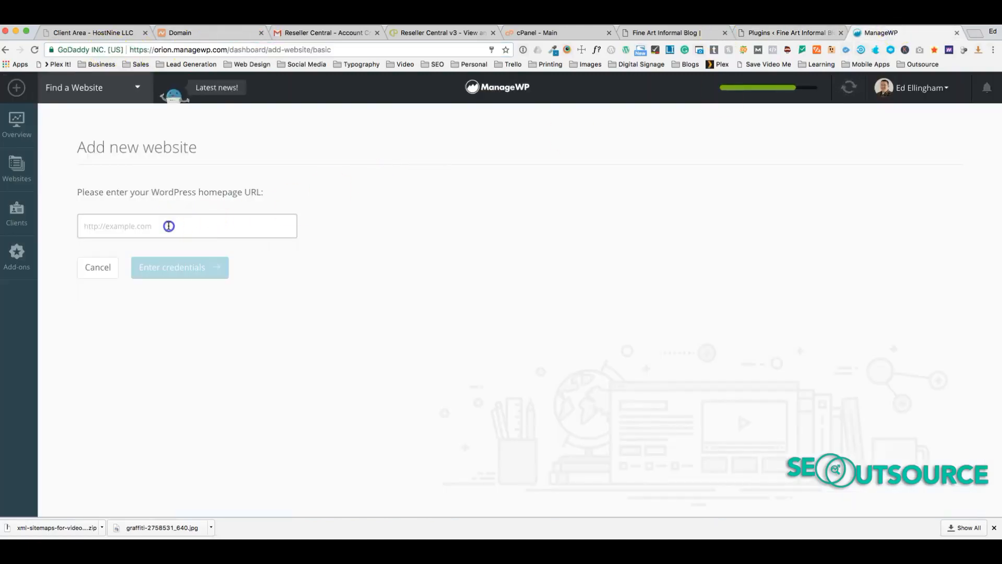
{"action": "key", "text": "cmd+v"}
{"action": "left_click", "coordinate": [184, 267]}
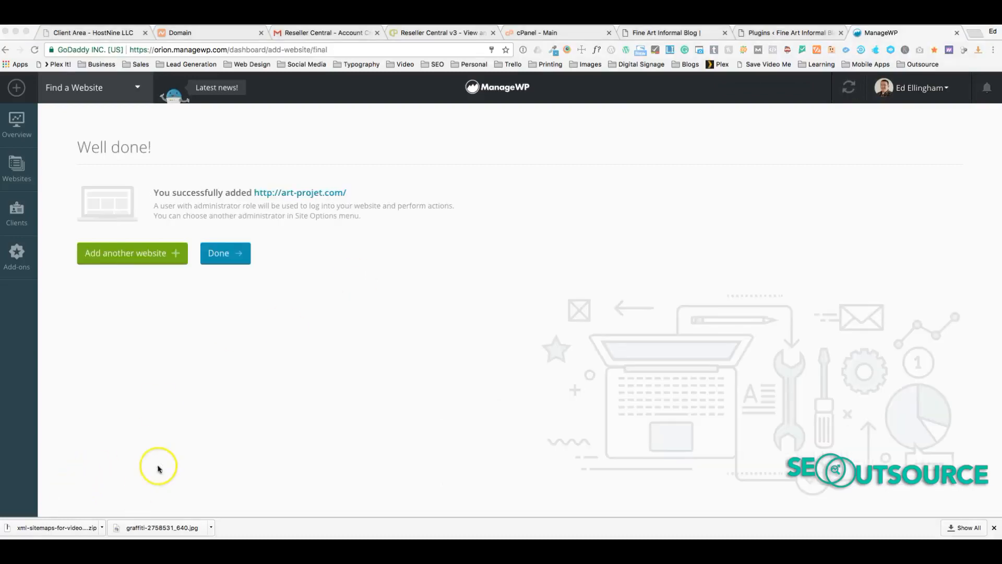
{"action": "left_click", "coordinate": [224, 253]}
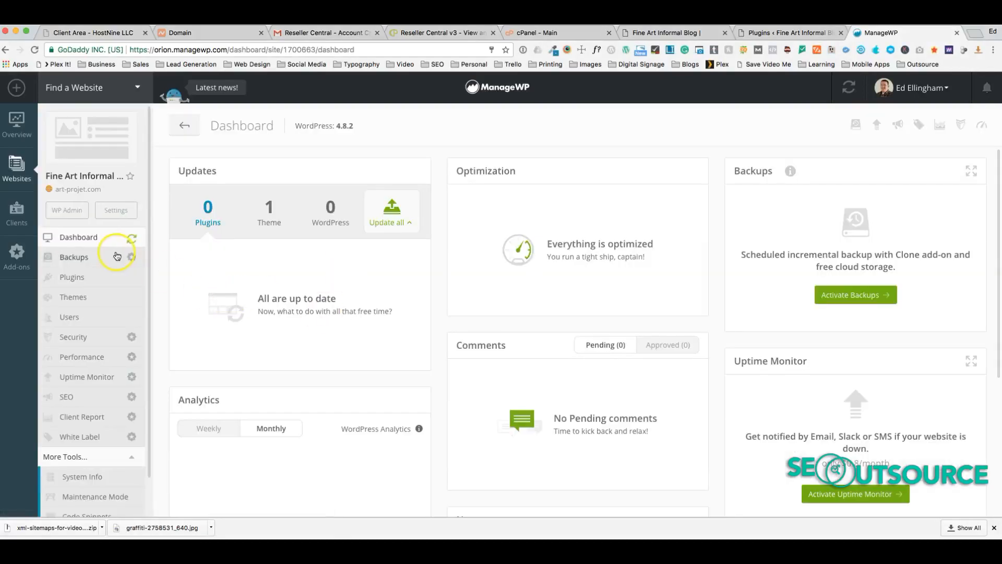
- Tick the PBN tag in the art-projet.com site's Tags / Clients settings and save
{"action": "left_click", "coordinate": [118, 210]}
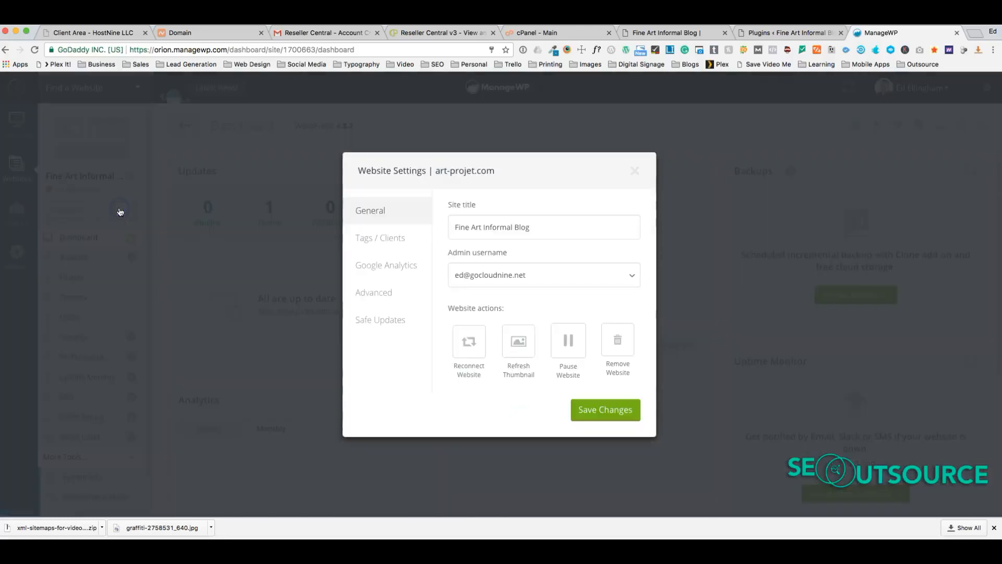
{"action": "left_click", "coordinate": [381, 245]}
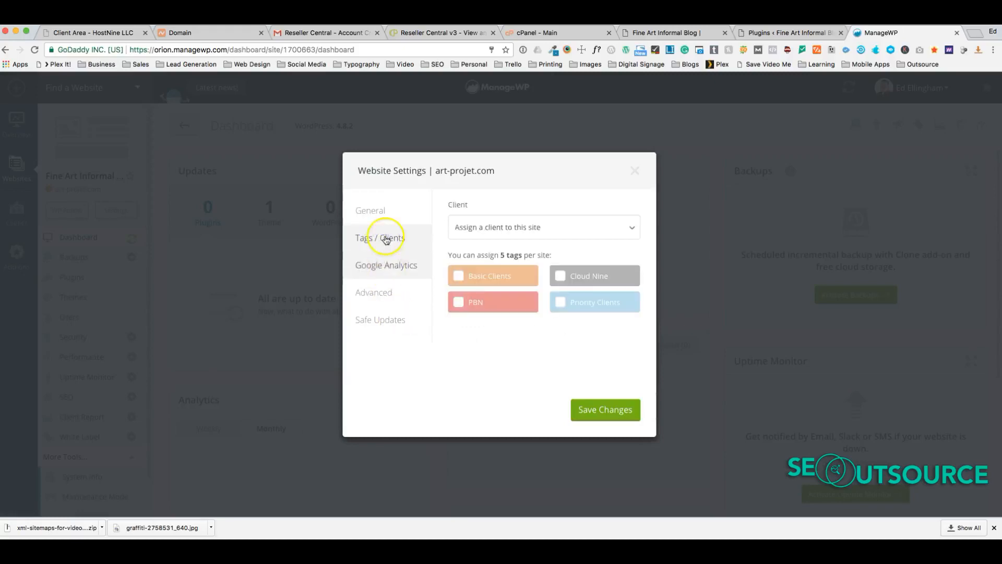
{"action": "left_click", "coordinate": [460, 302]}
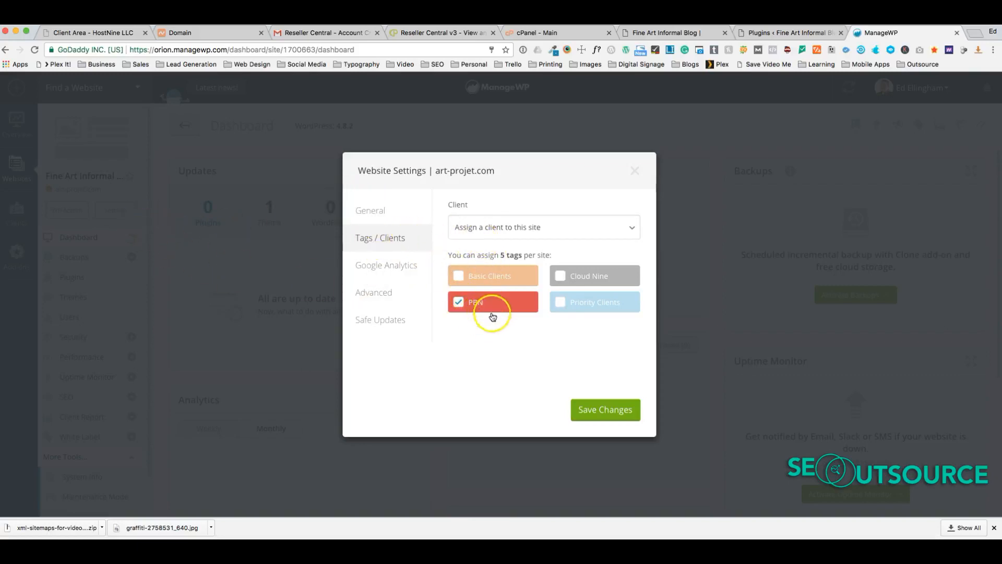
{"action": "left_click", "coordinate": [611, 411]}
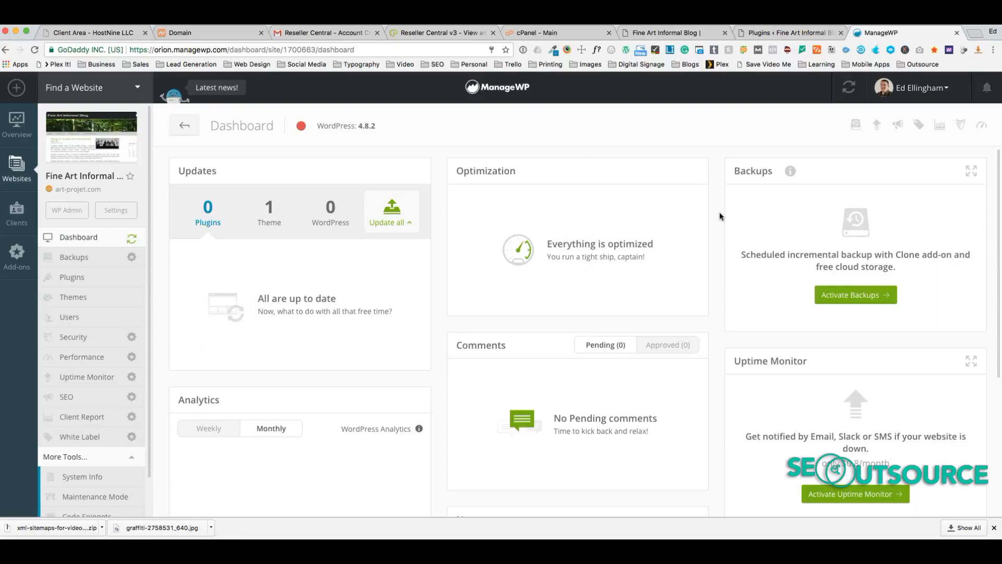
{"action": "left_click", "coordinate": [854, 301]}
- Review the pending Writee theme update (1.2.2 to 1.4.1) and the site's plugin updates
{"action": "left_click", "coordinate": [269, 219]}
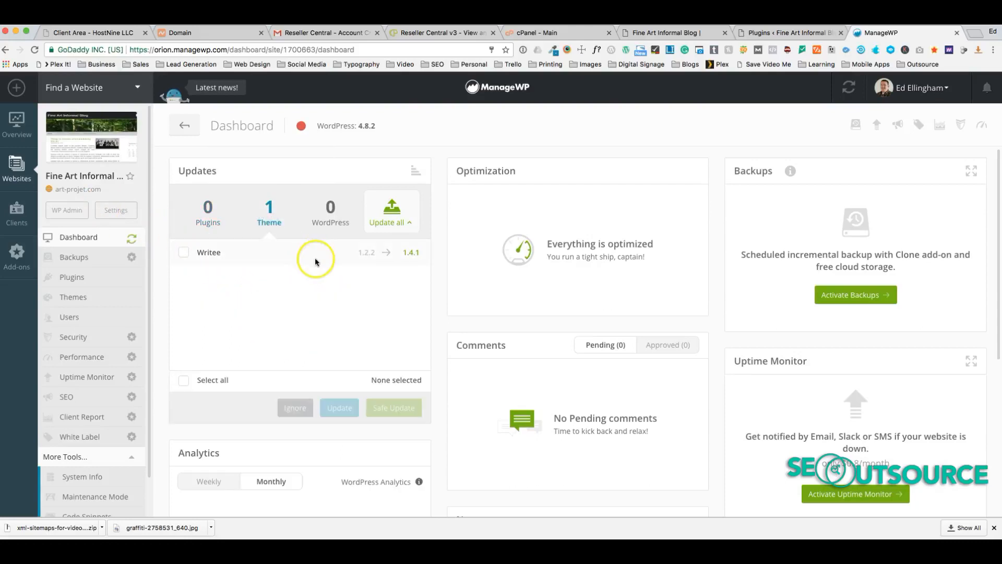
{"action": "left_click", "coordinate": [210, 209]}
{"action": "left_click", "coordinate": [397, 214]}
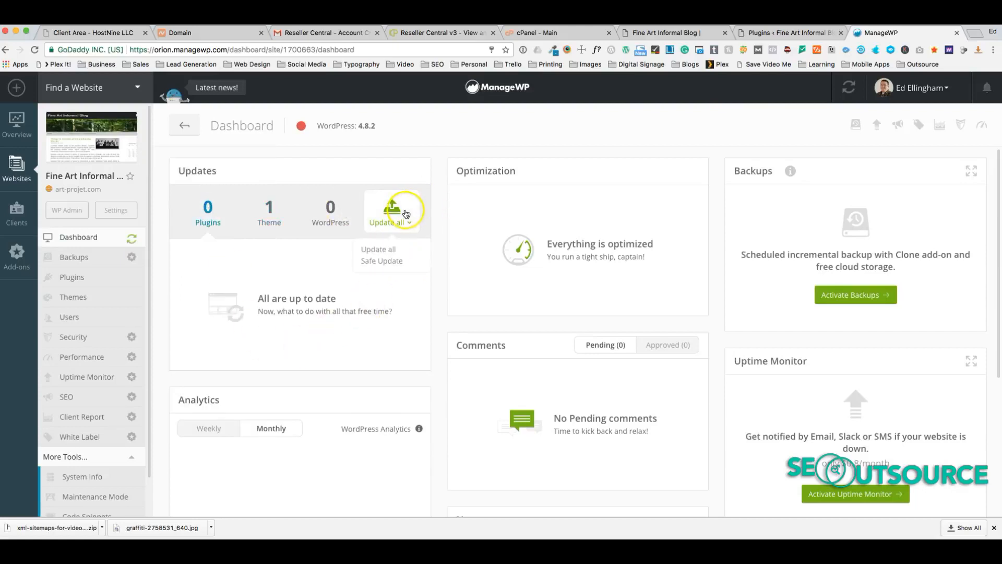
- Scroll through the live Fine Art Informal Blog homepage
{"action": "left_click", "coordinate": [647, 34]}
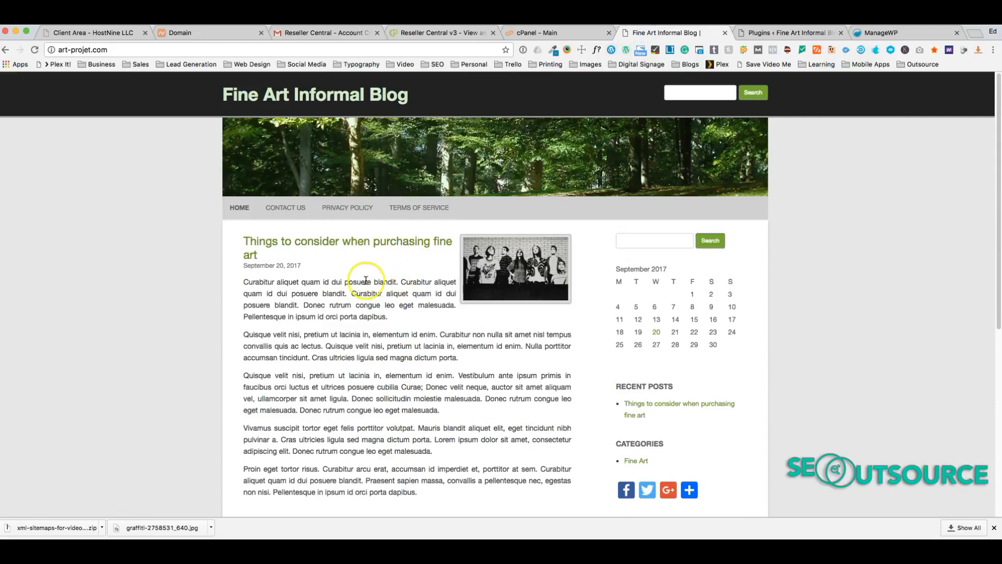
{"action": "scroll", "coordinate": [197, 197], "scroll_direction": "down", "scroll_amount": 10}
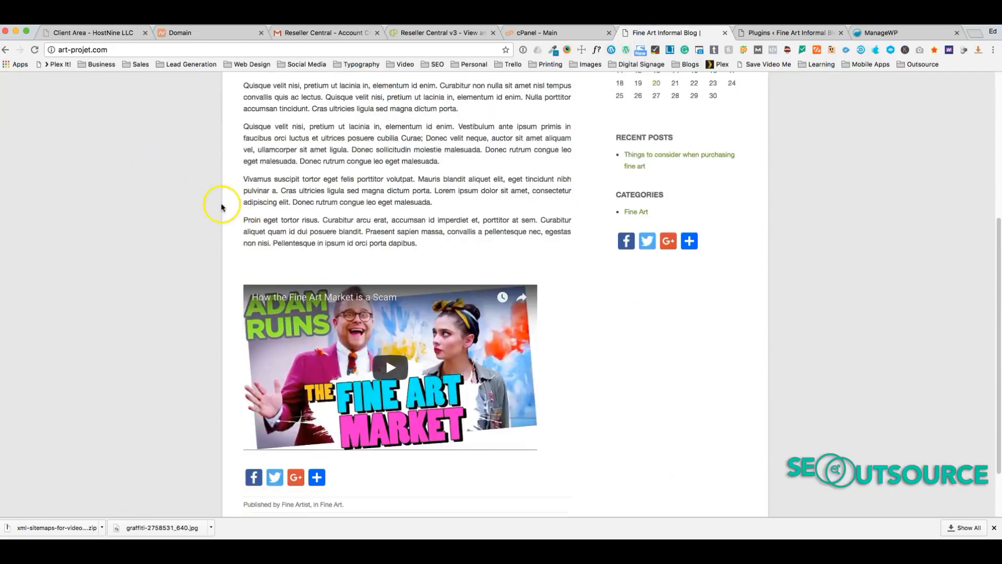
{"action": "scroll", "coordinate": [176, 217], "scroll_direction": "up", "scroll_amount": 10}
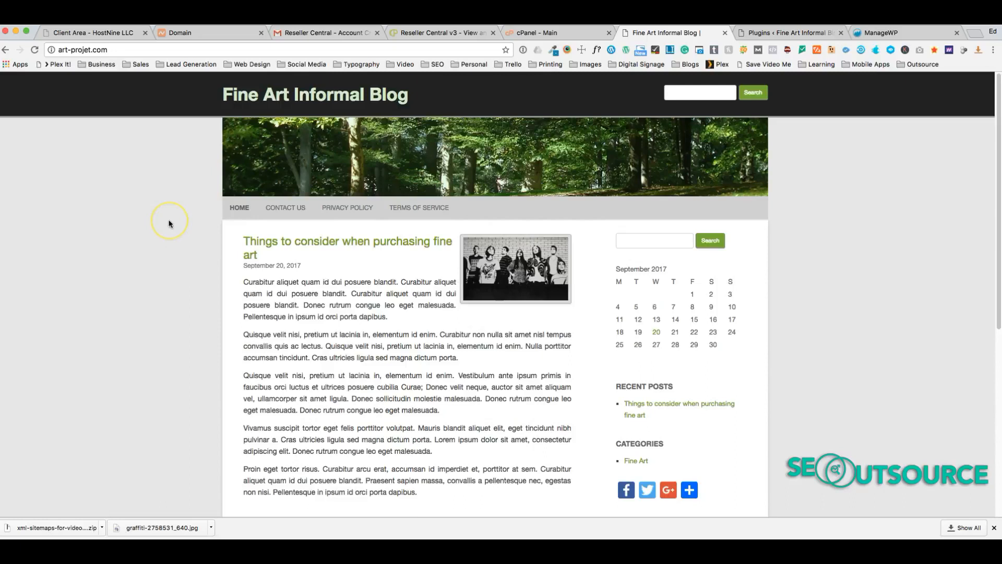